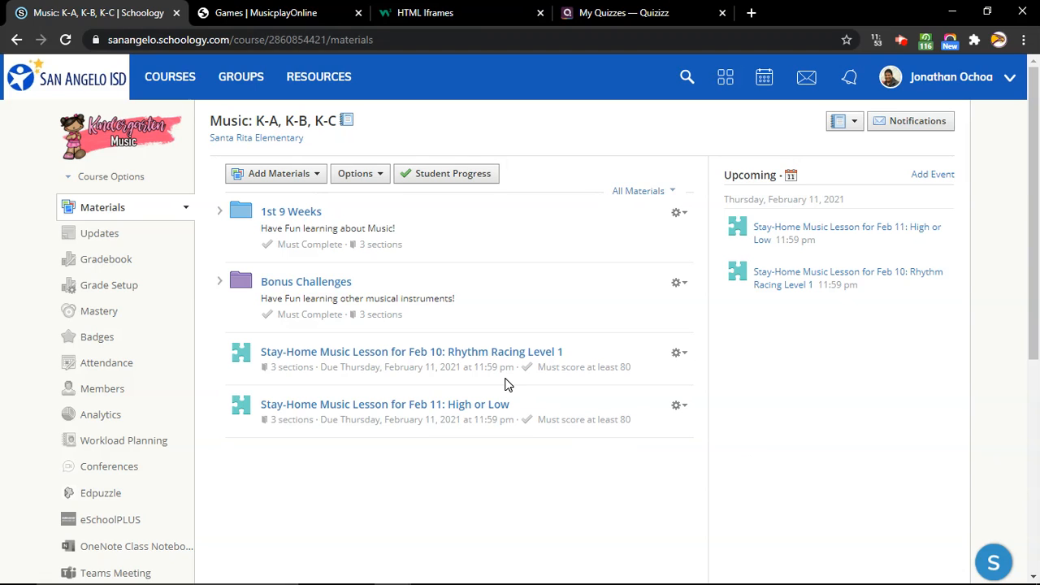
Open the question of the Feb 10 Rhythm Racing Level 1 assessment and check its link to the Rhythm Racing Challenge game.
left_click(413, 355)
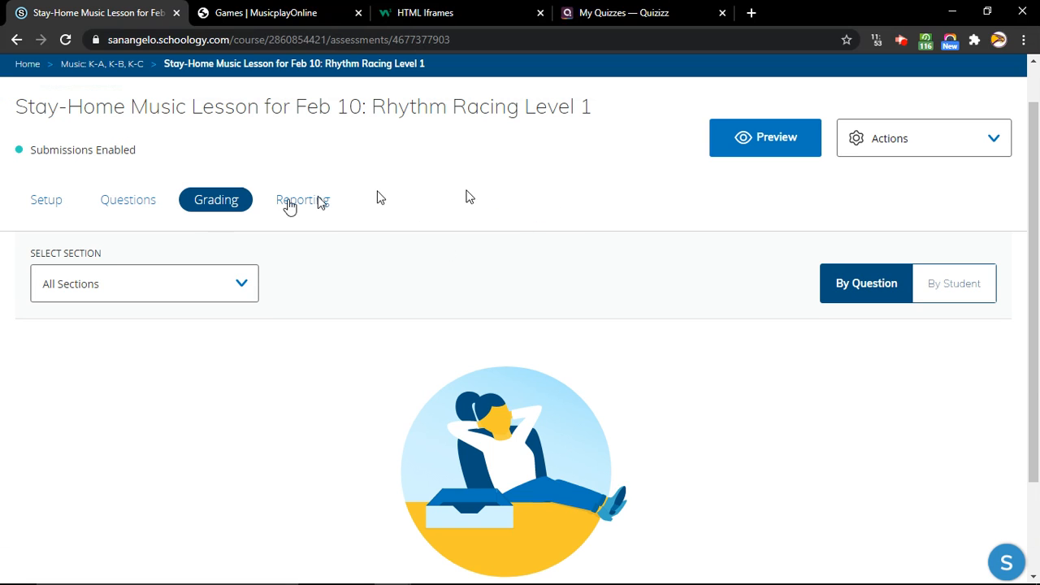
left_click(137, 203)
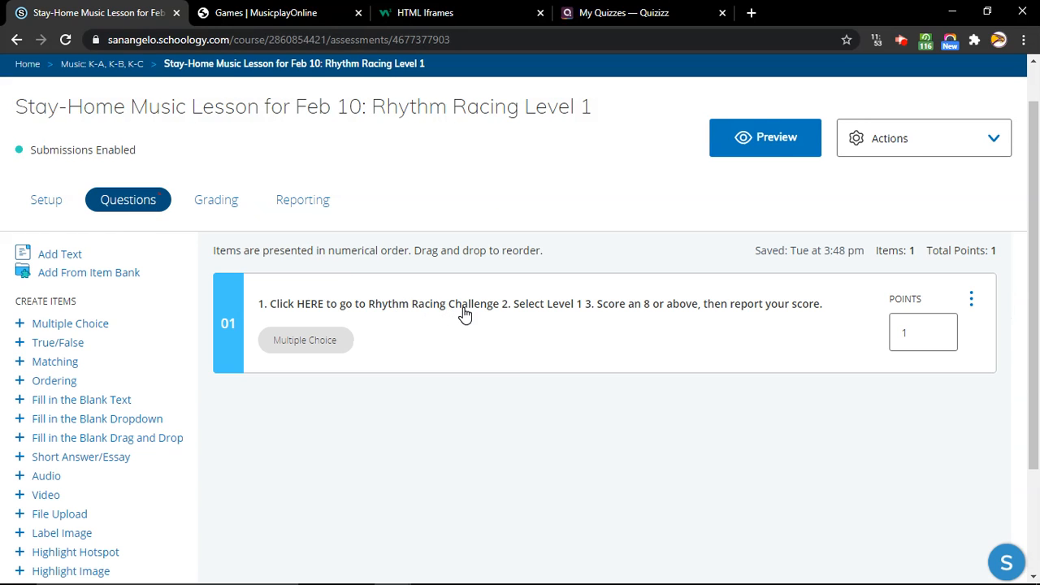
left_click(464, 313)
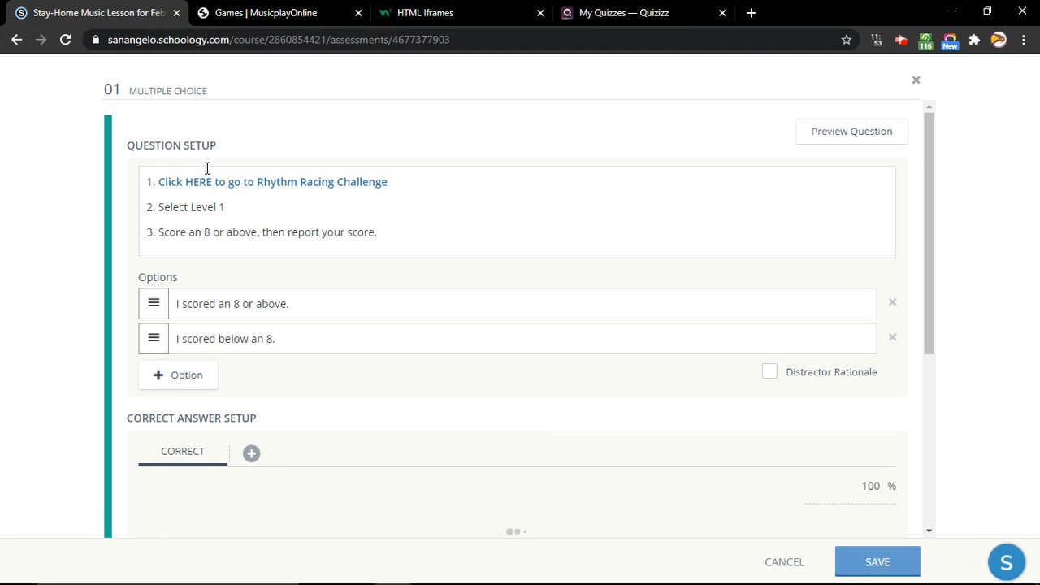
left_click(266, 181)
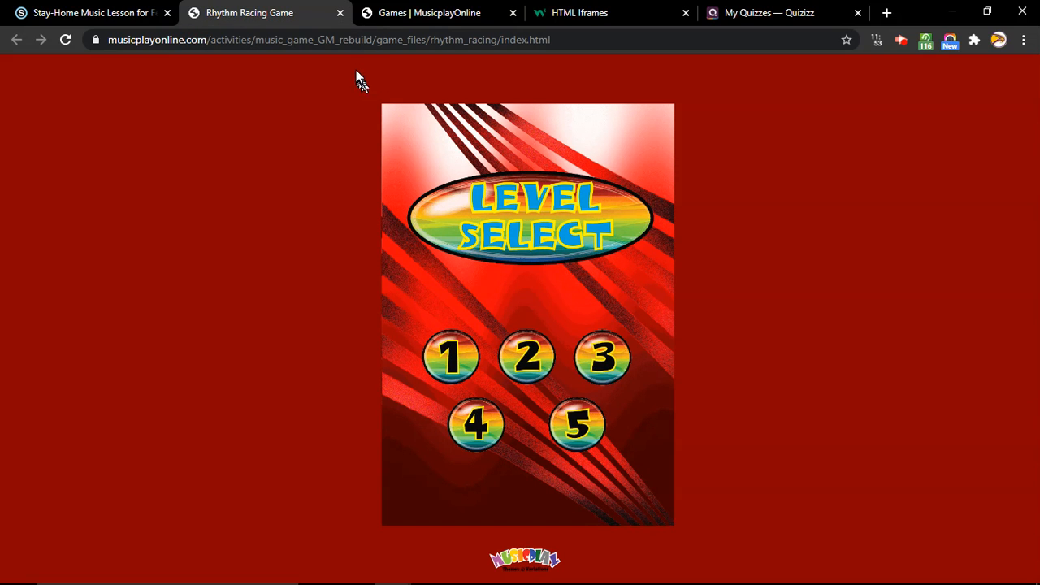
left_click(340, 13)
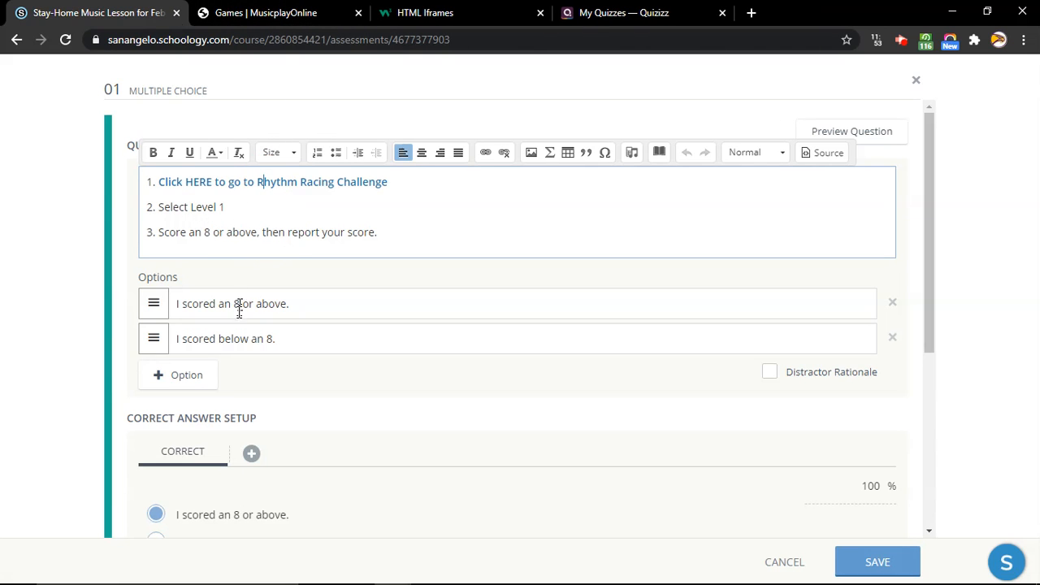
Preview the multiple-choice question, try both answer options, and close it without saving.
left_click(882, 134)
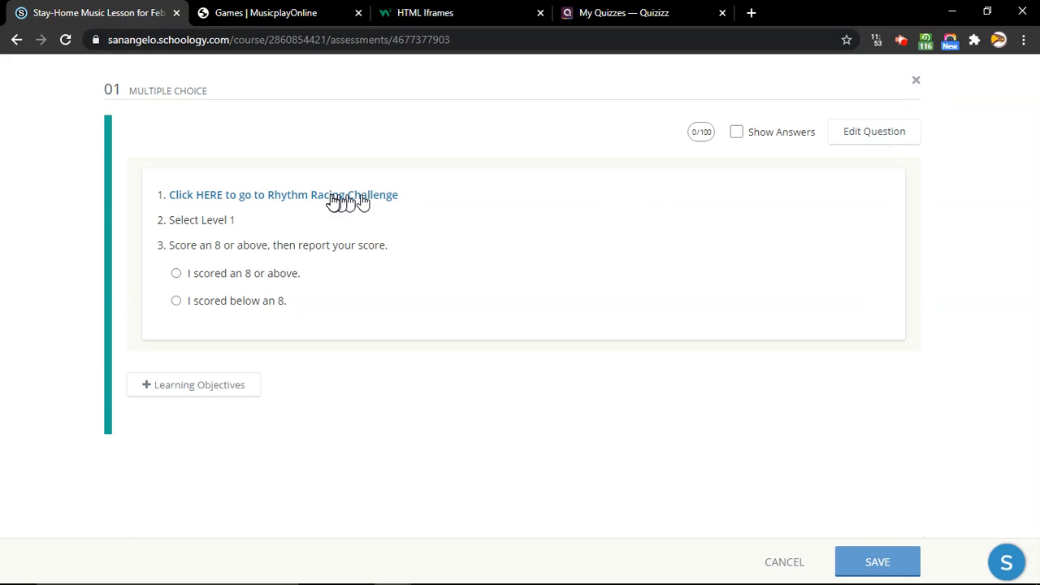
left_click(205, 278)
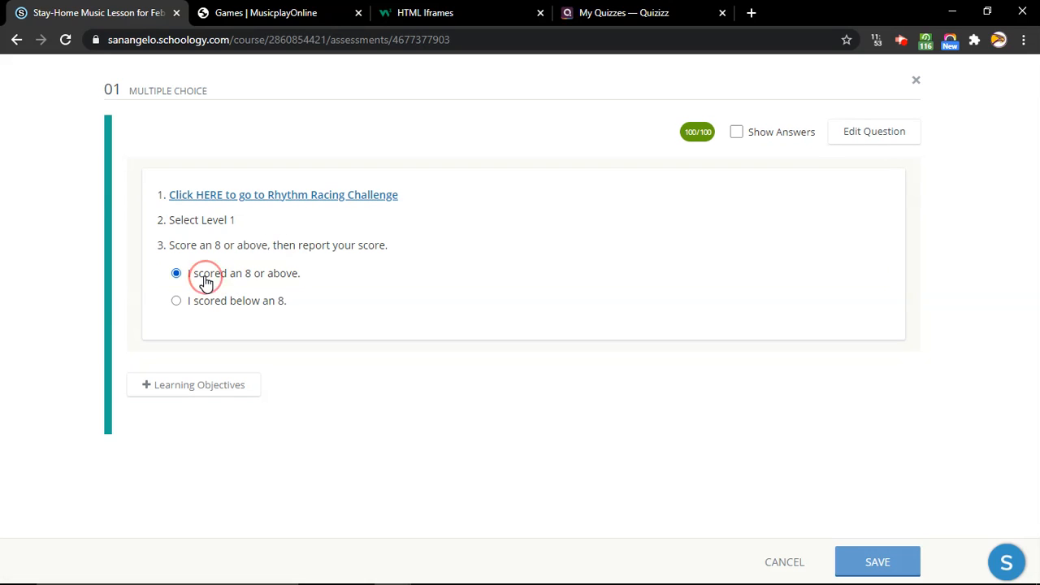
left_click(232, 310)
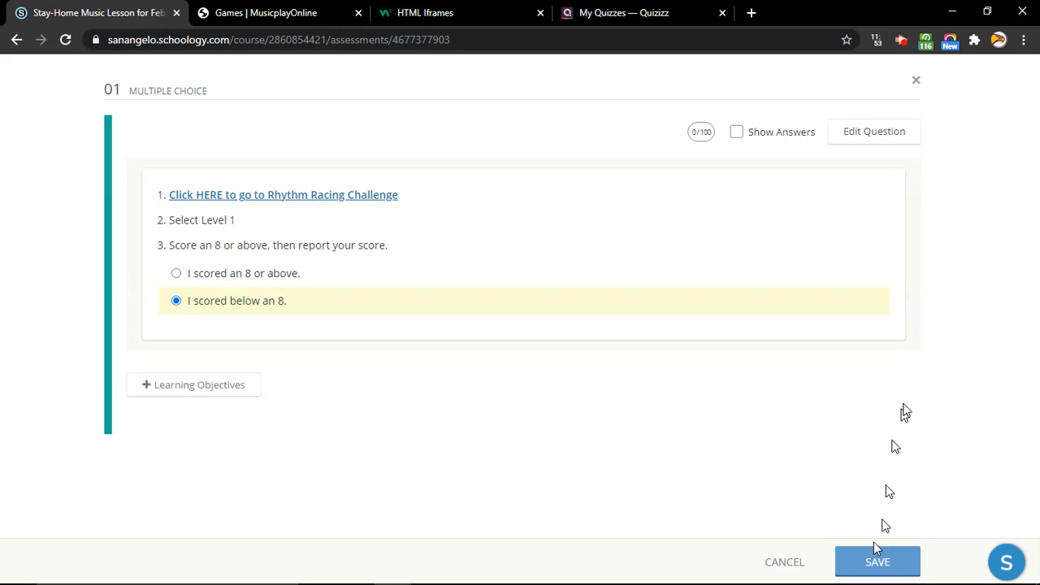
left_click(916, 80)
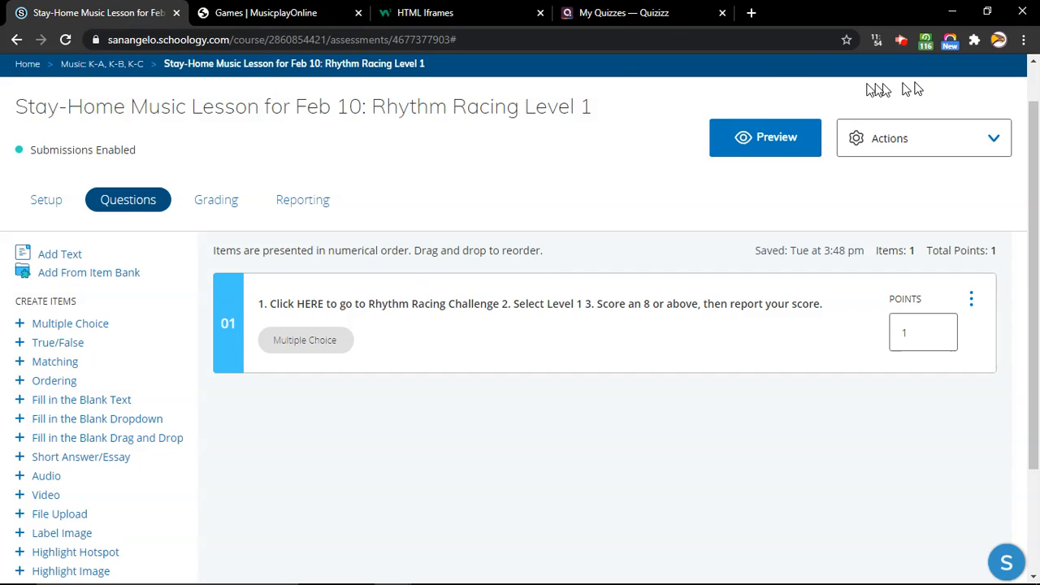
Return to the course materials and start a new page with the title text "Stay-Home Lesson for Feb".
left_click(108, 65)
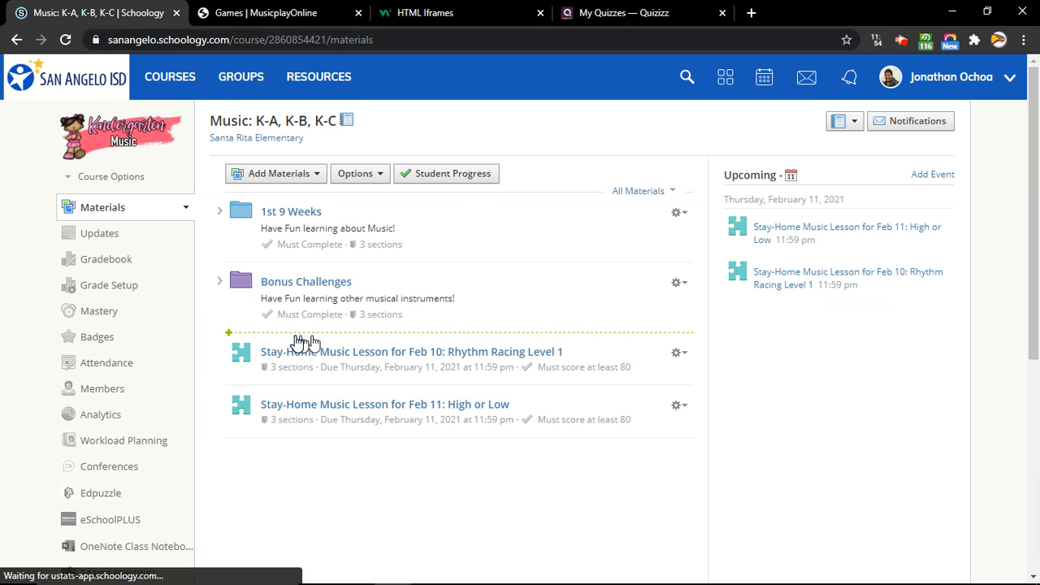
left_click(299, 175)
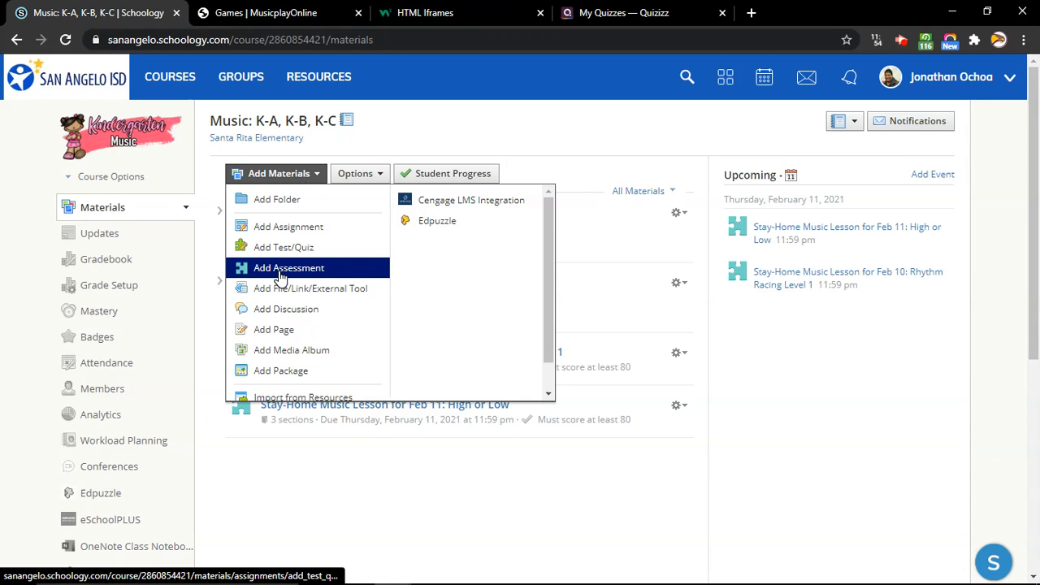
left_click(264, 334)
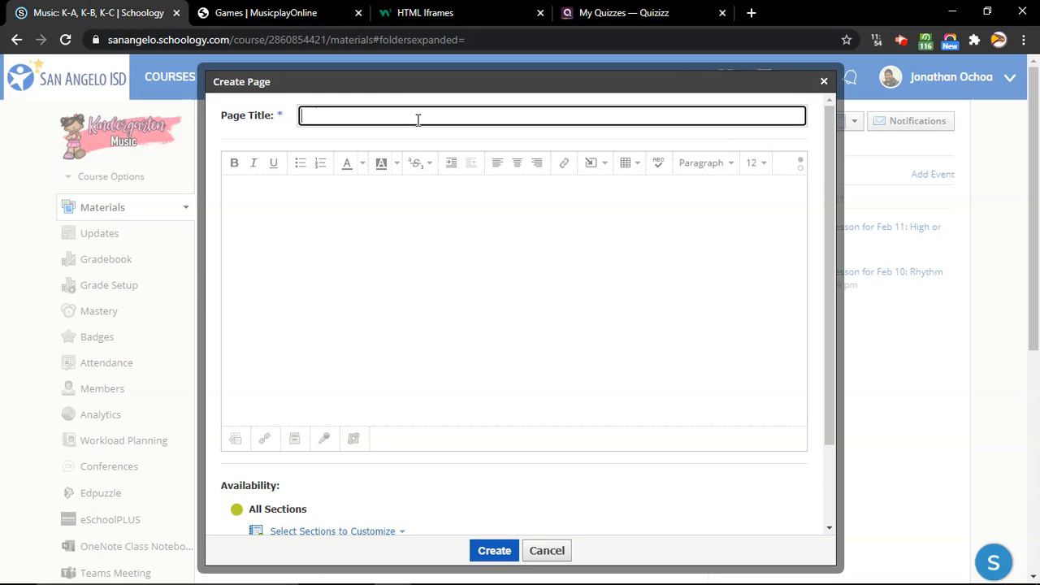
type("Stay-Home")
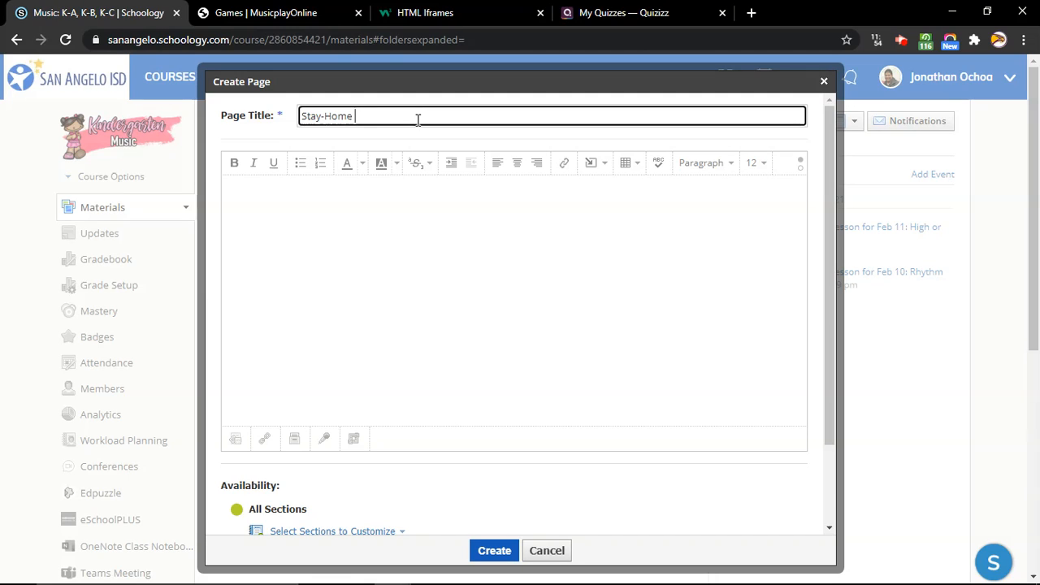
type(" Less")
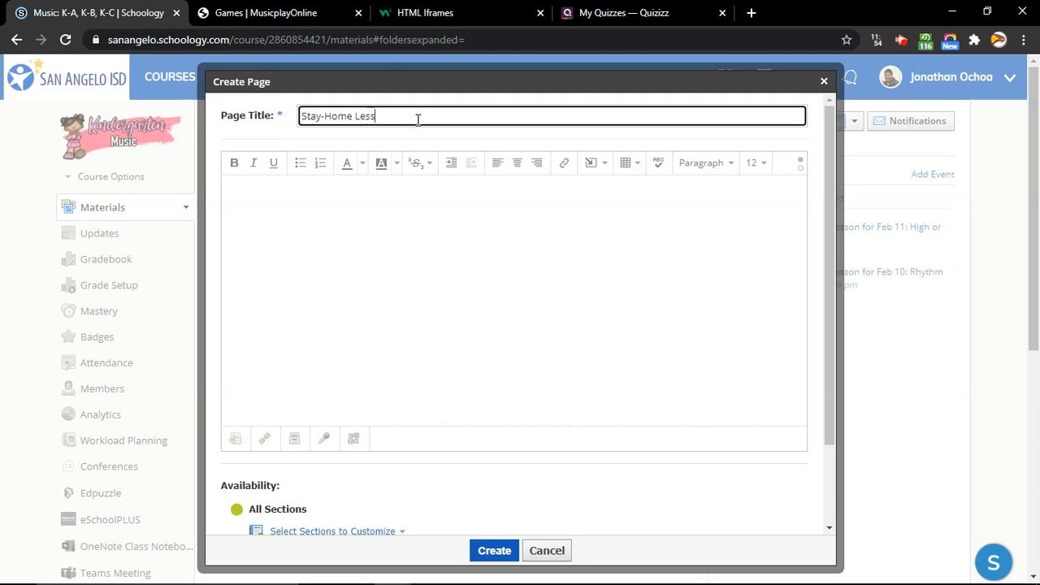
type("on for Feb")
Check the calendar date and game name, and complete the page title as "Stay-Home Music Lesson for Feb 16: Fast or Slow".
left_click(967, 570)
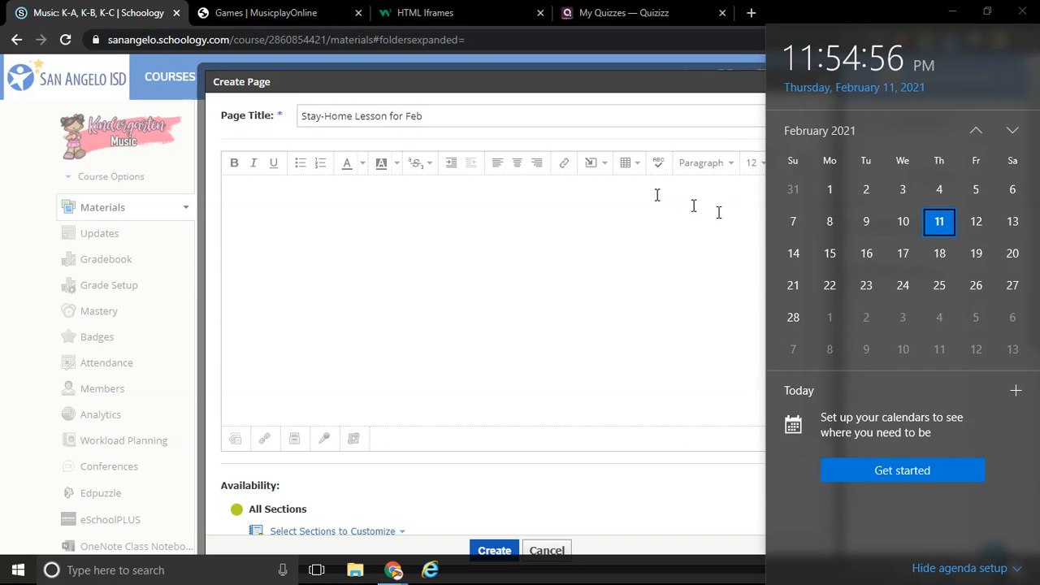
left_click(461, 111)
type("16:")
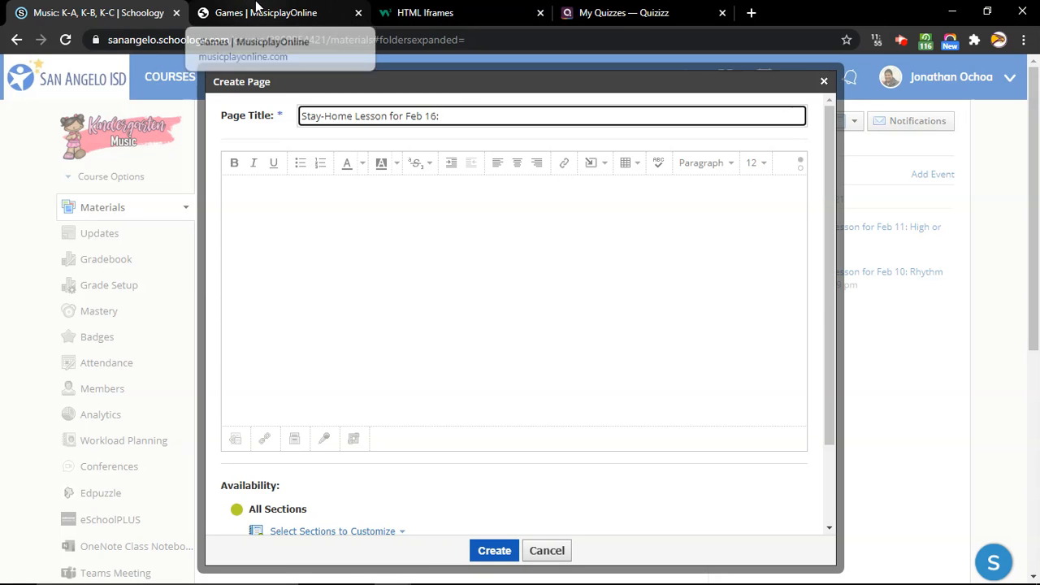
left_click(257, 6)
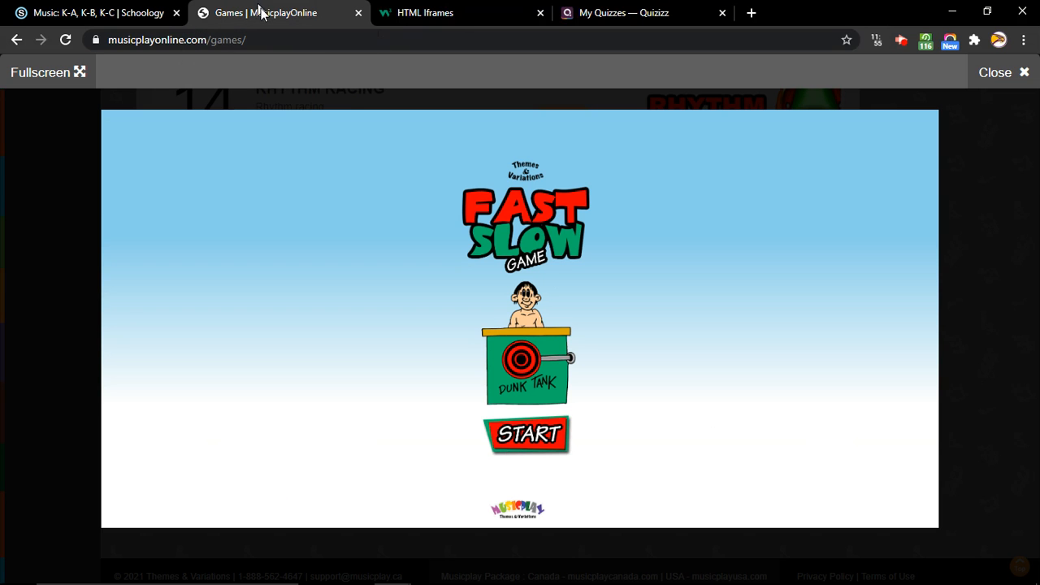
left_click(81, 12)
type("Fast & S")
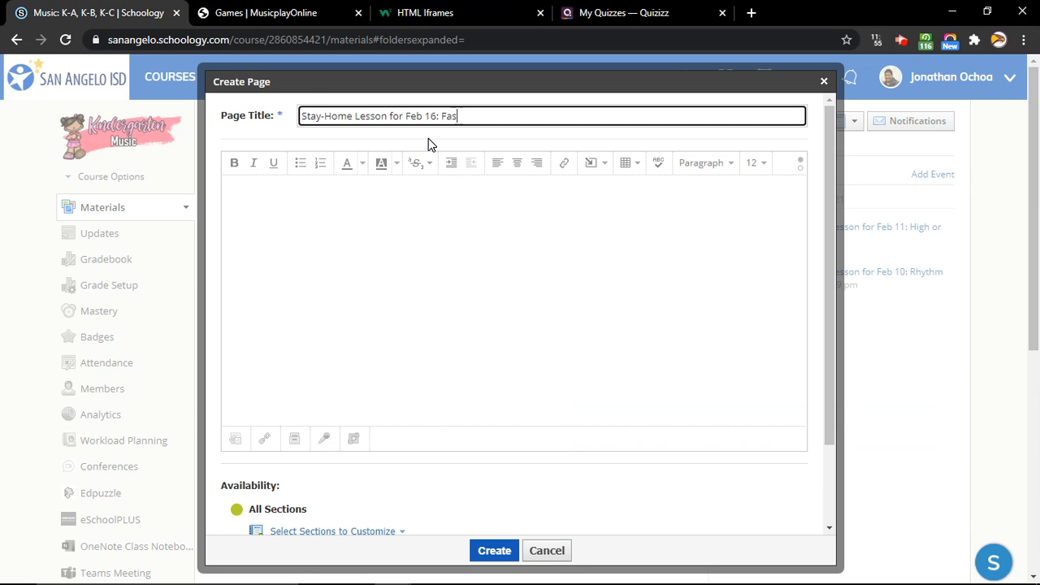
key("BackSpace")
key("BackSpace")
key("BackSpace")
type("or Slow")
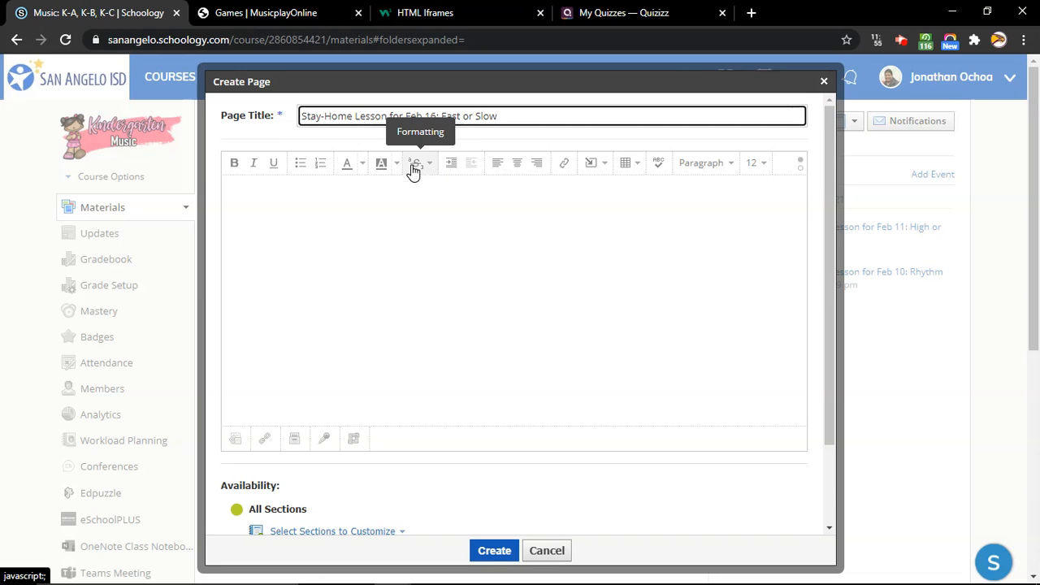
left_click(355, 115)
type("Music")
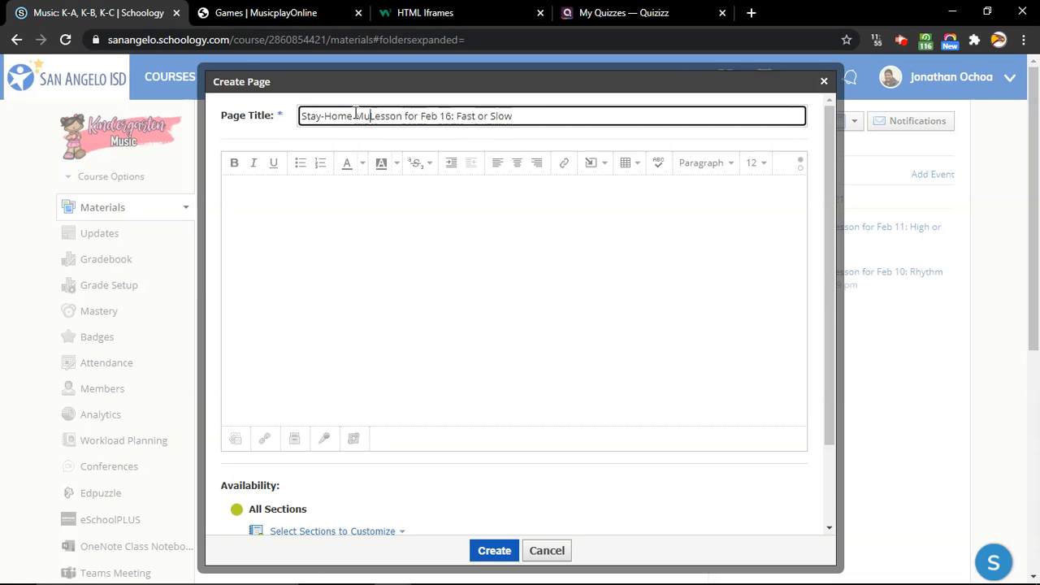
Try the Fast Slow game on MusicplayOnline by answering the first question with Fast, and return to the page being created.
left_click(391, 231)
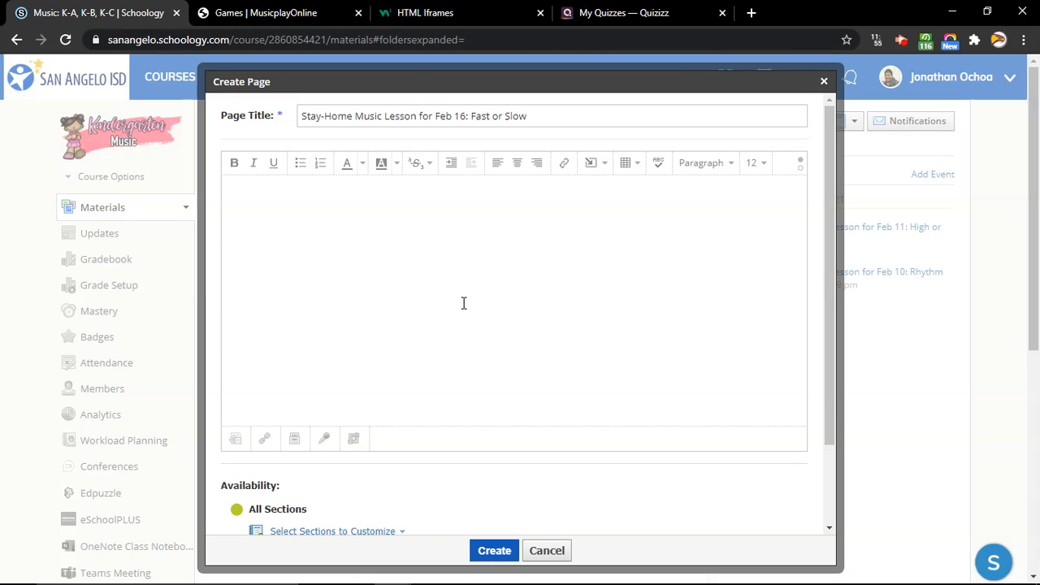
left_click(297, 9)
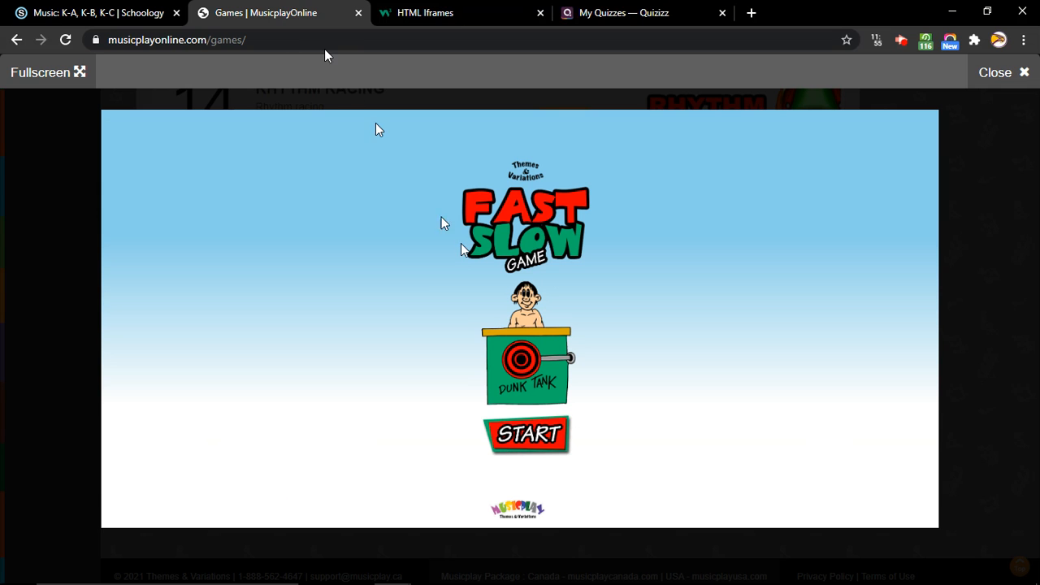
left_click(530, 435)
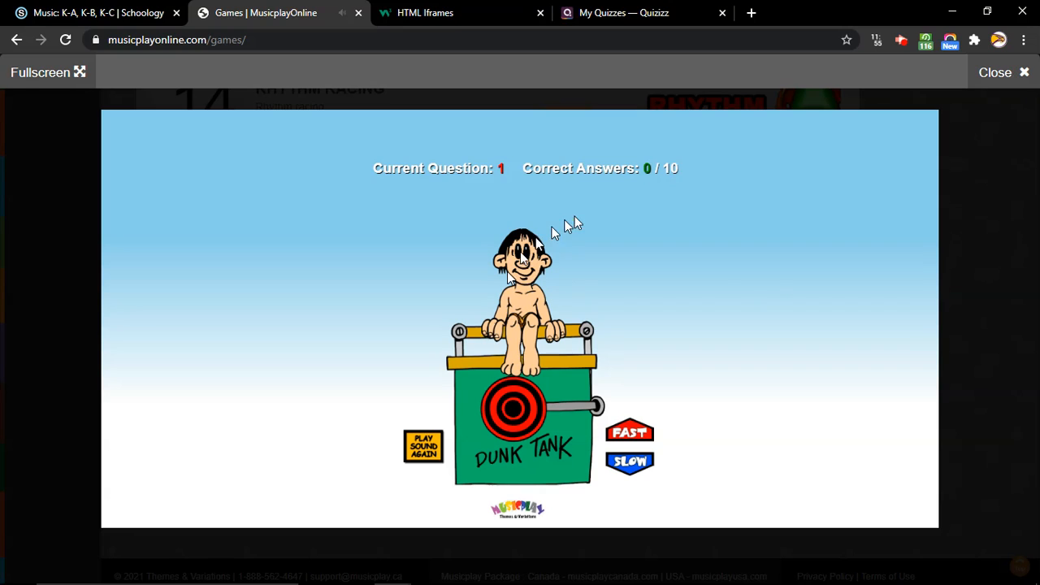
left_click(633, 435)
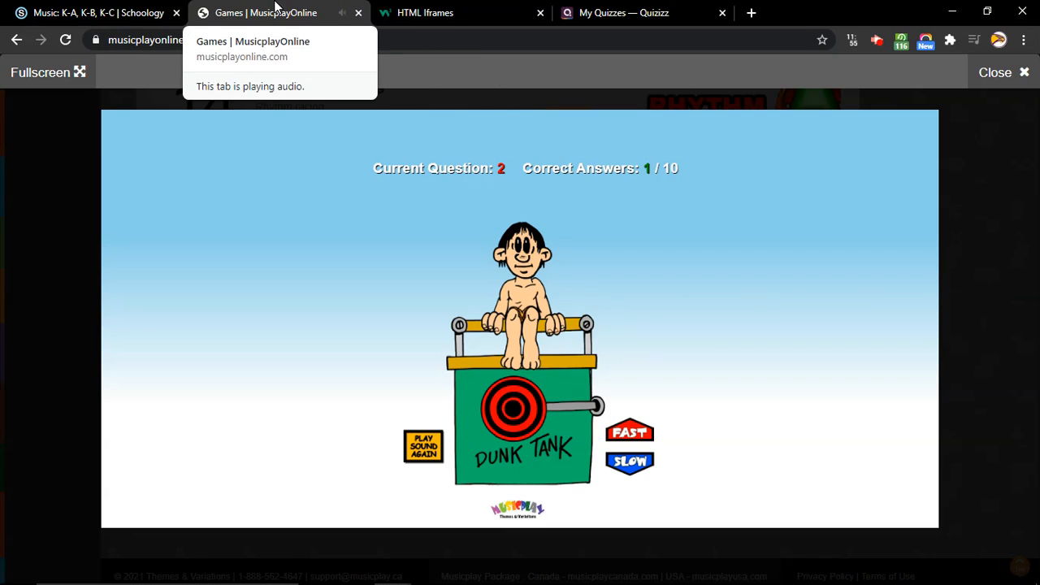
left_click(119, 10)
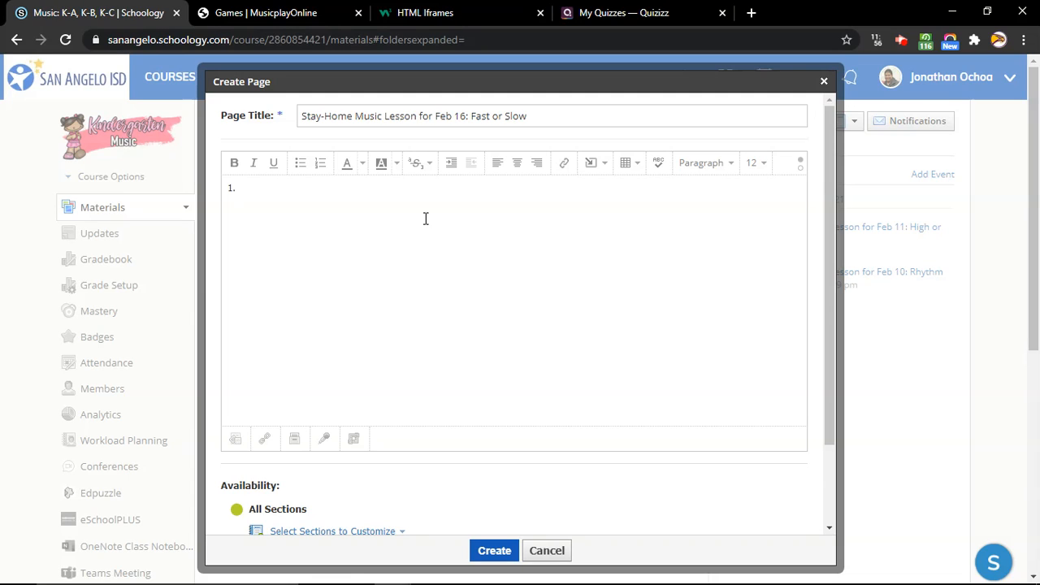
Write the instructions "1. Listen to each sound, and identify whether it is fast or slow." and "2. Score an 8 or above to complete the Lesson.".
key("BackSpace")
type("Listen to the sound, and identify")
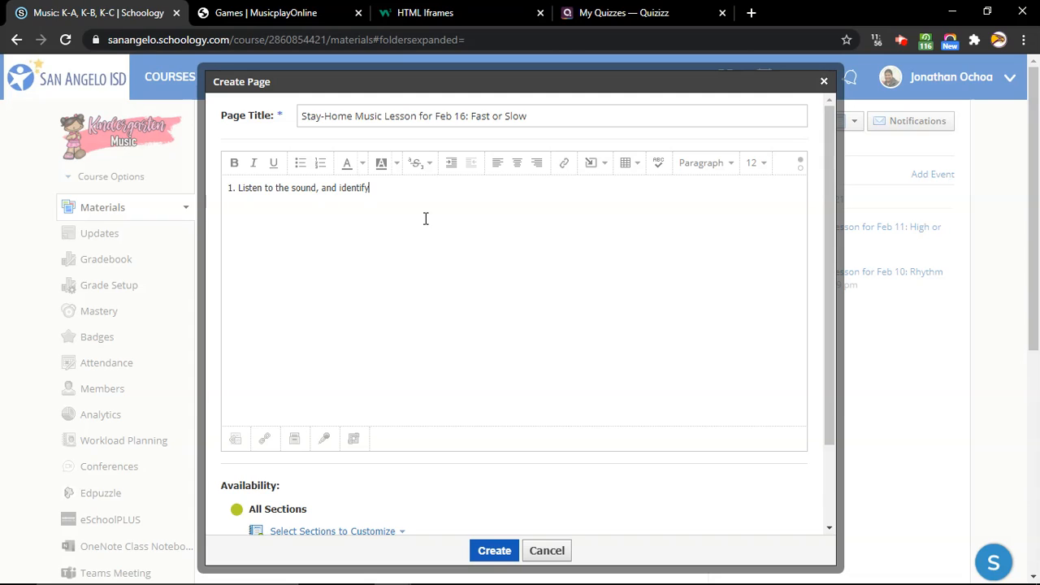
type(" whether it is fast or slow.")
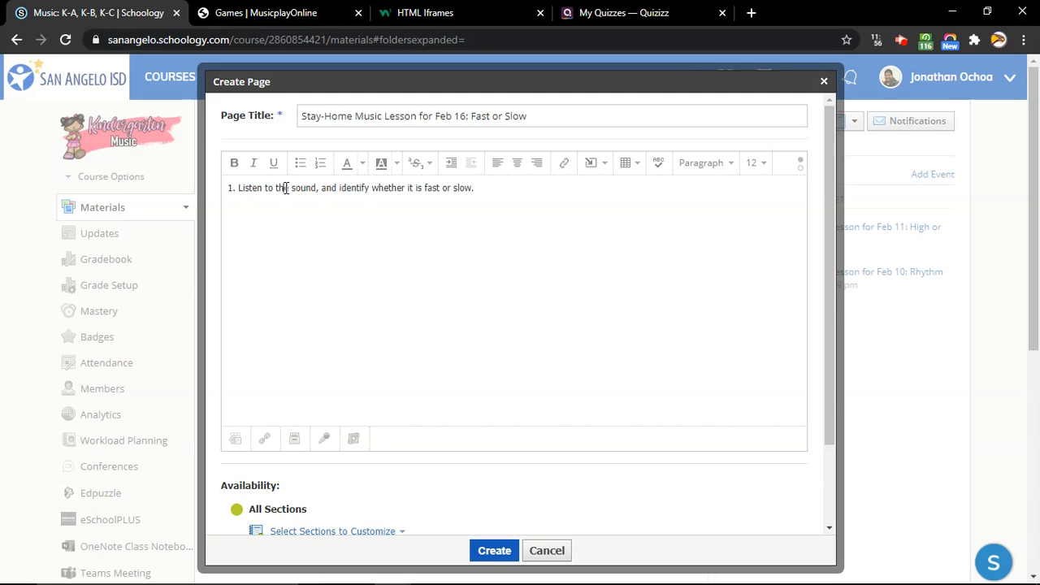
key("BackSpace")
key("BackSpace")
key("BackSpace")
type("each")
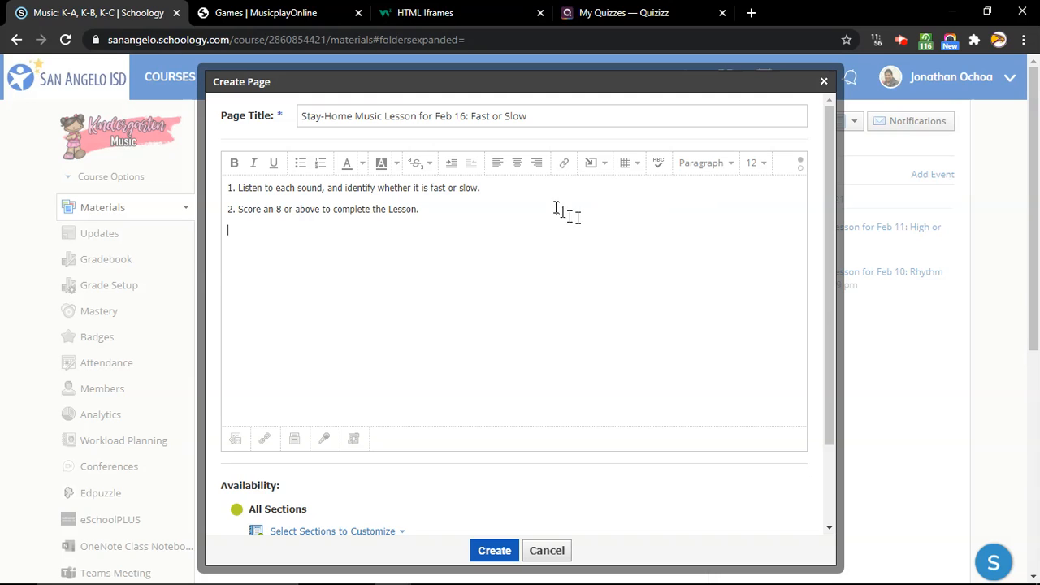
Check the game page once more and open the Virtual Lesson Structures & Songs spreadsheet in a new browser tab.
left_click(269, 12)
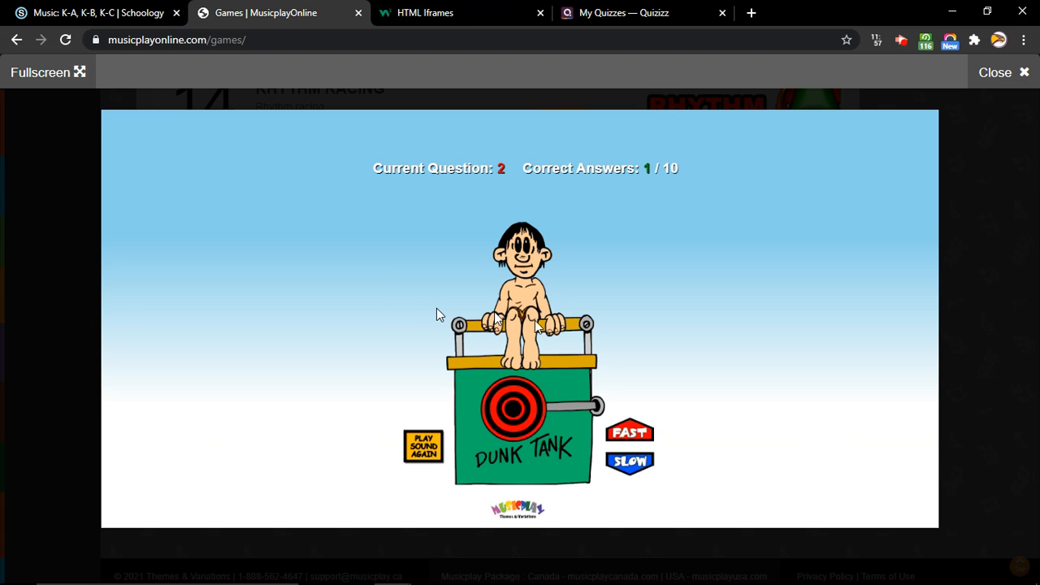
left_click(51, 7)
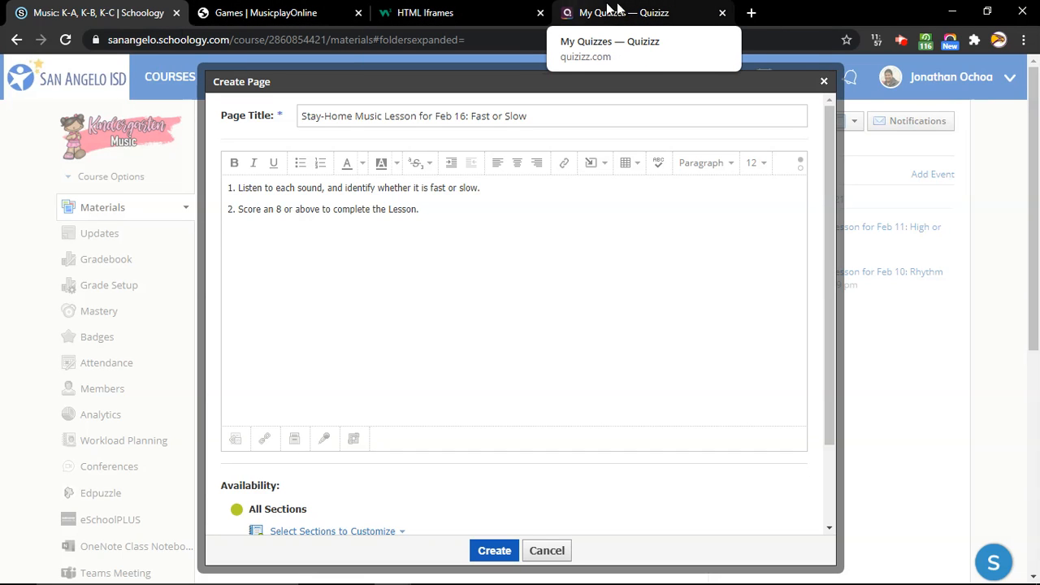
left_click(751, 13)
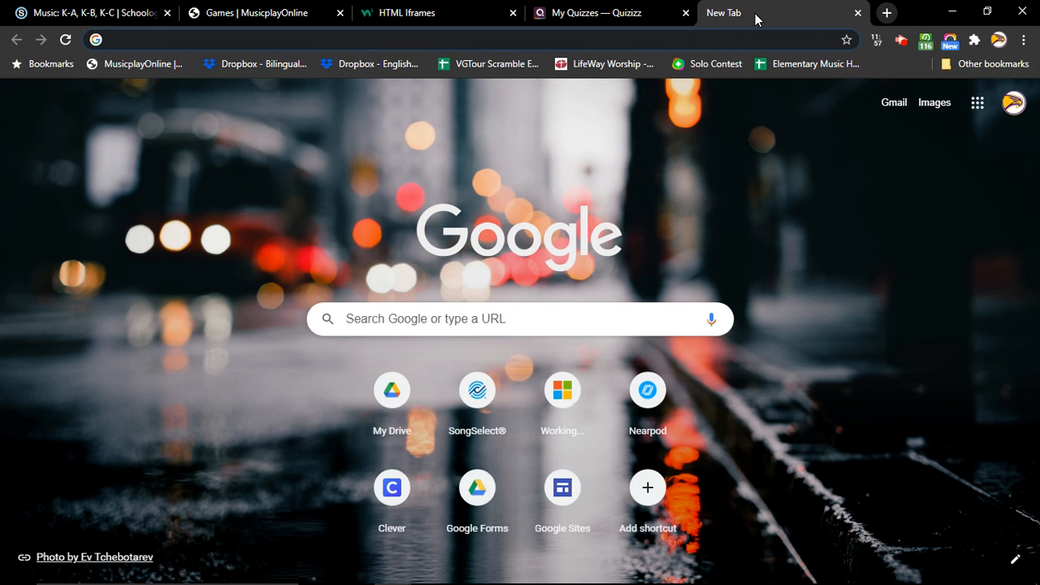
type("virtual")
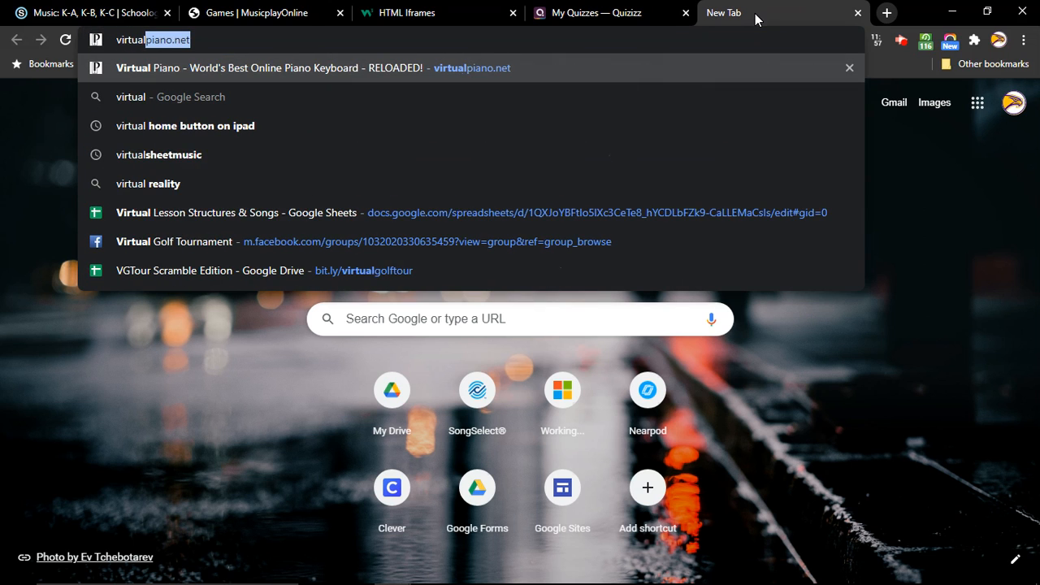
left_click(614, 221)
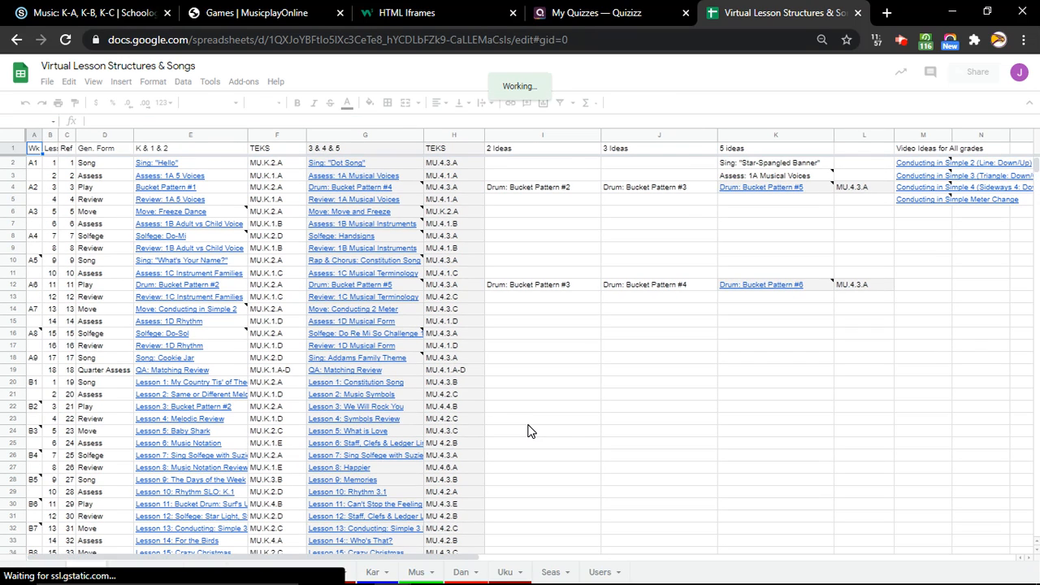
Find the Fast or Slow lesson in the spreadsheet's 3 & 4 & 5 column and open its linked activity.
scroll(527, 431, "down", 9)
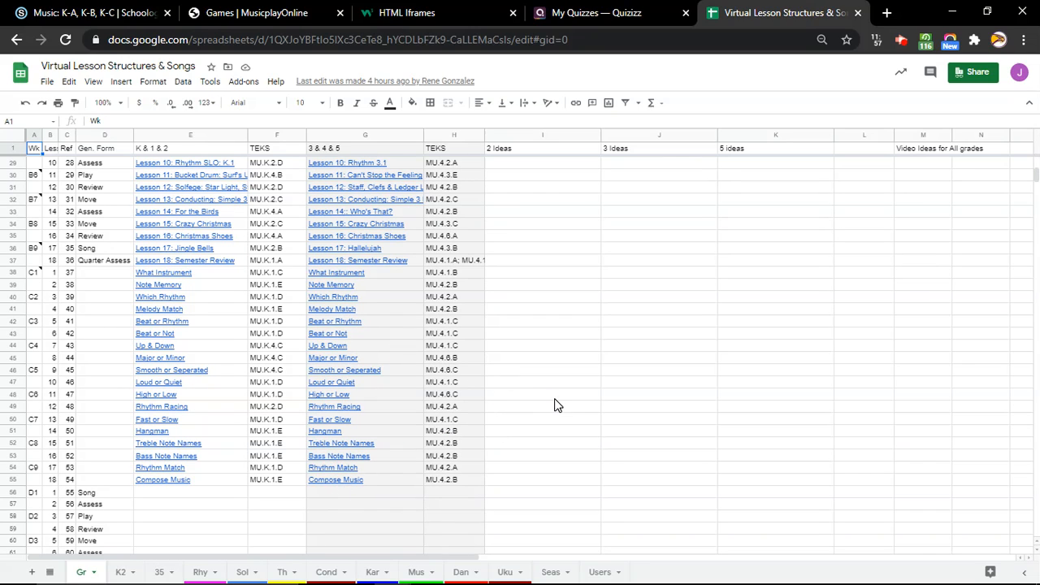
left_click(345, 420)
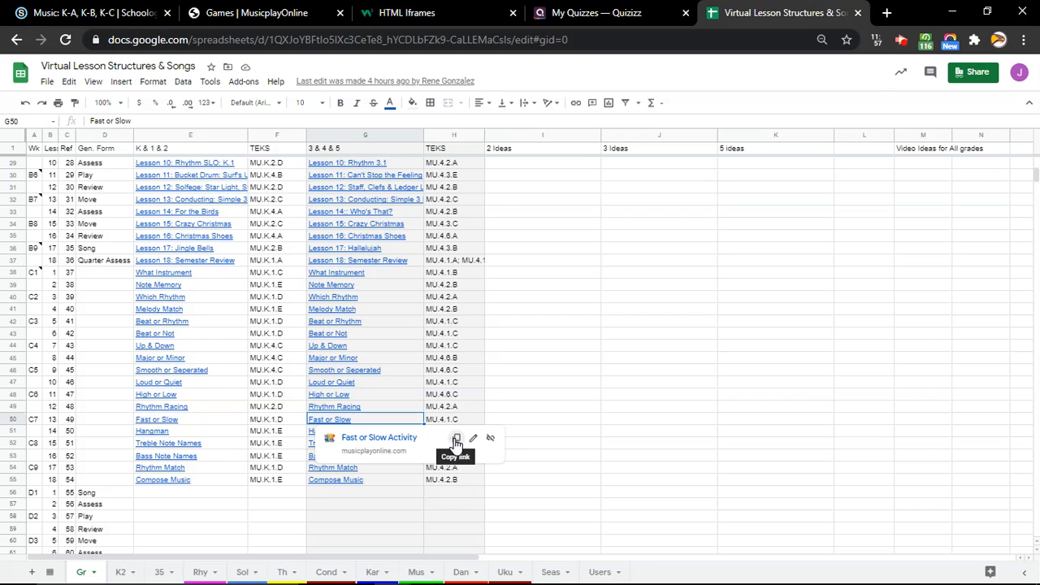
left_click(395, 439)
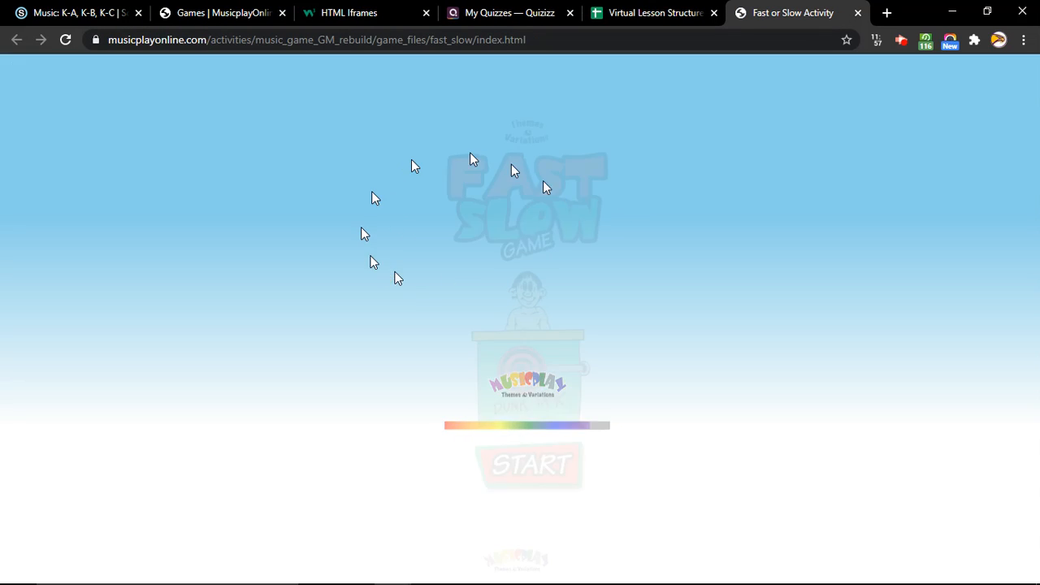
Compare the standalone Fast or Slow activity with the MusicplayOnline games page, and close the games page.
left_click(208, 10)
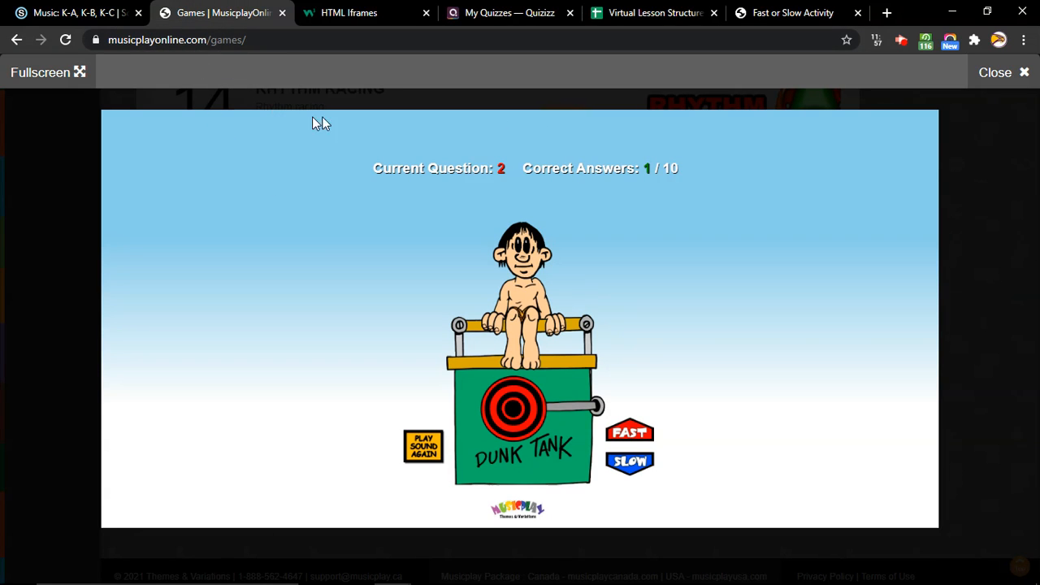
left_click(801, 11)
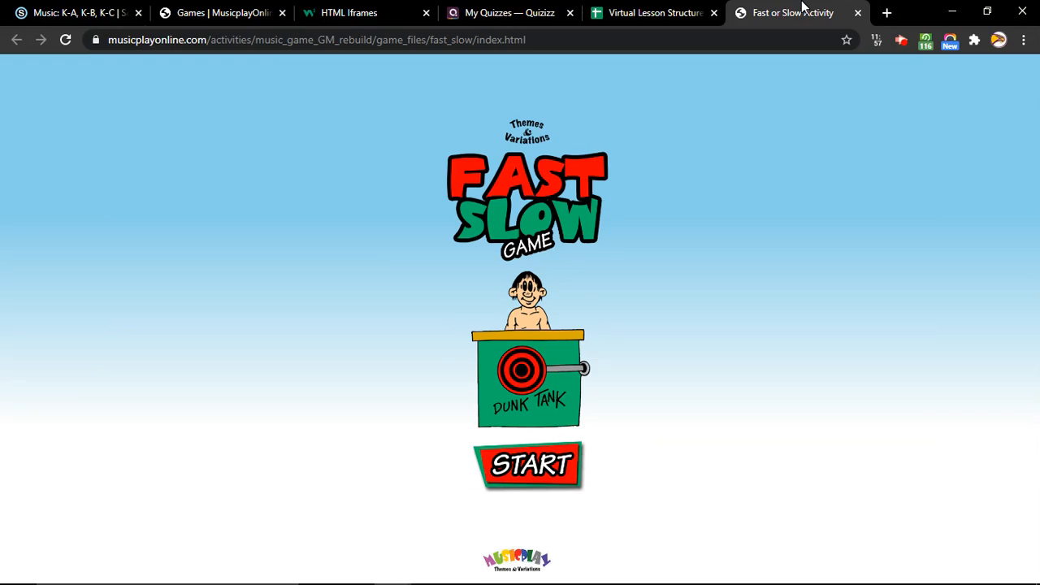
left_click(469, 40)
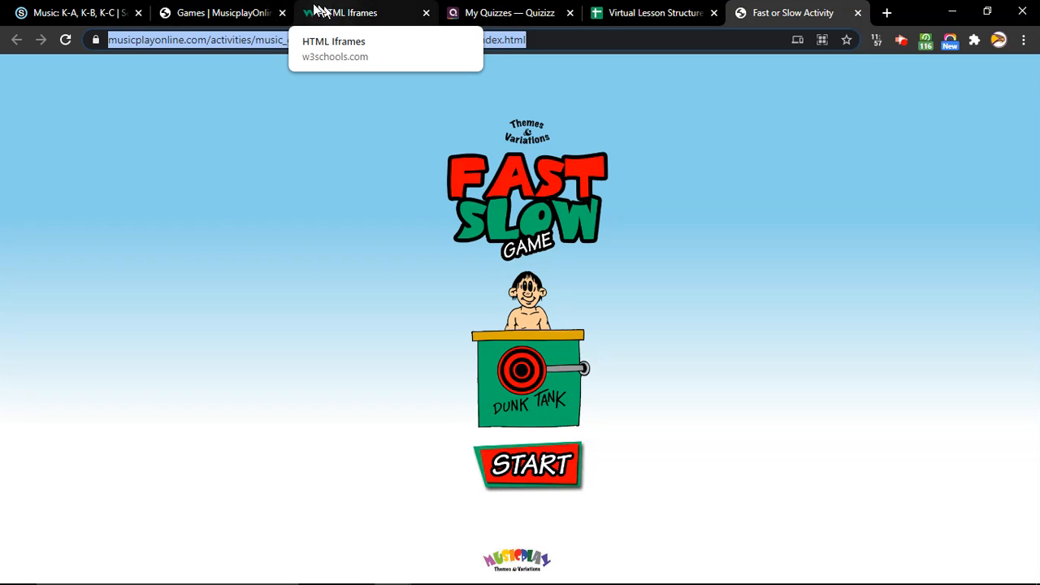
left_click(282, 13)
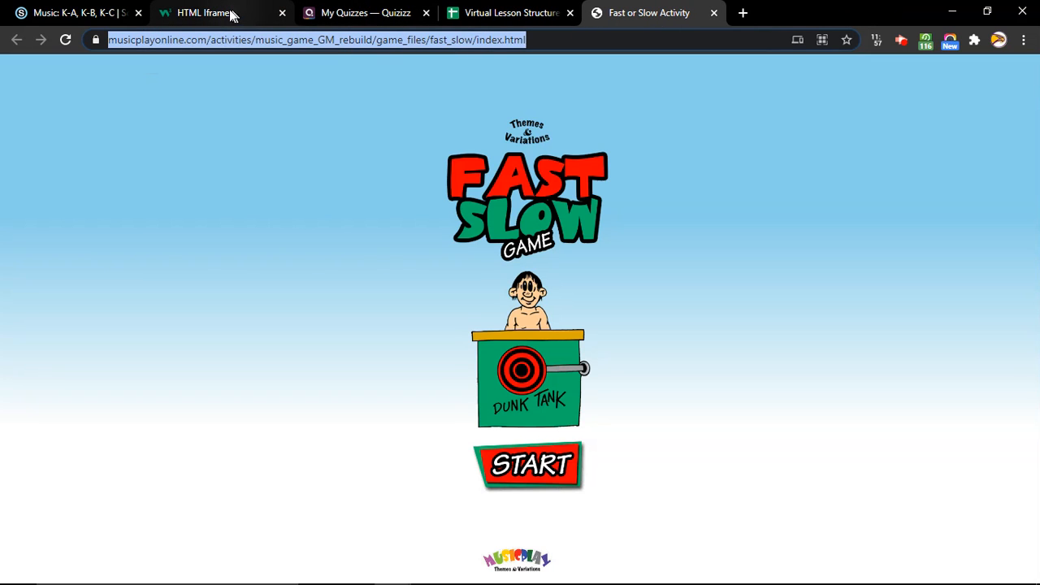
Separate the Fast or Slow Activity into its own window and tile it side by side with the Schoology window.
left_click(90, 11)
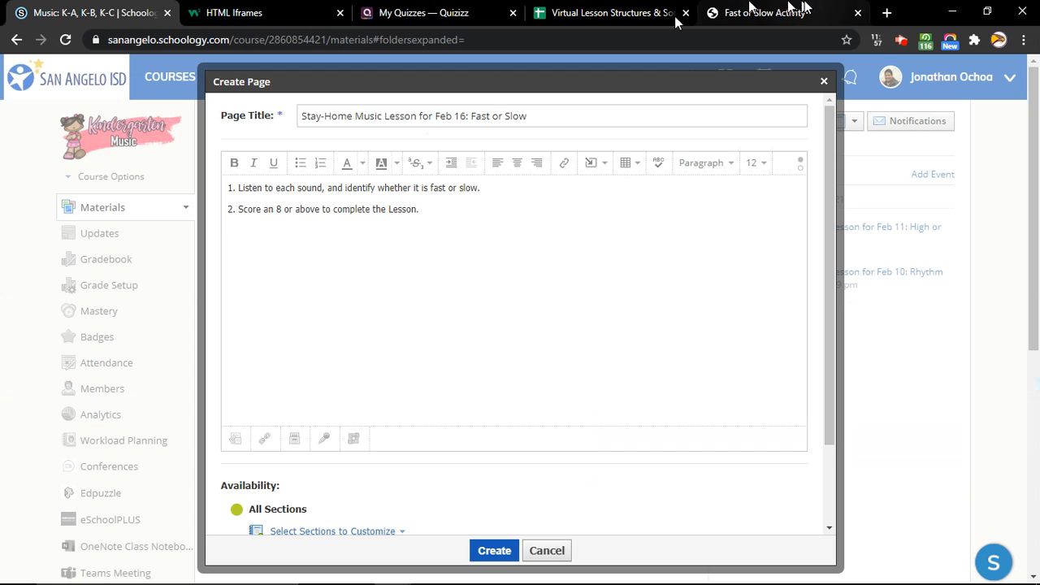
left_click_drag(756, 12, 1039, 162)
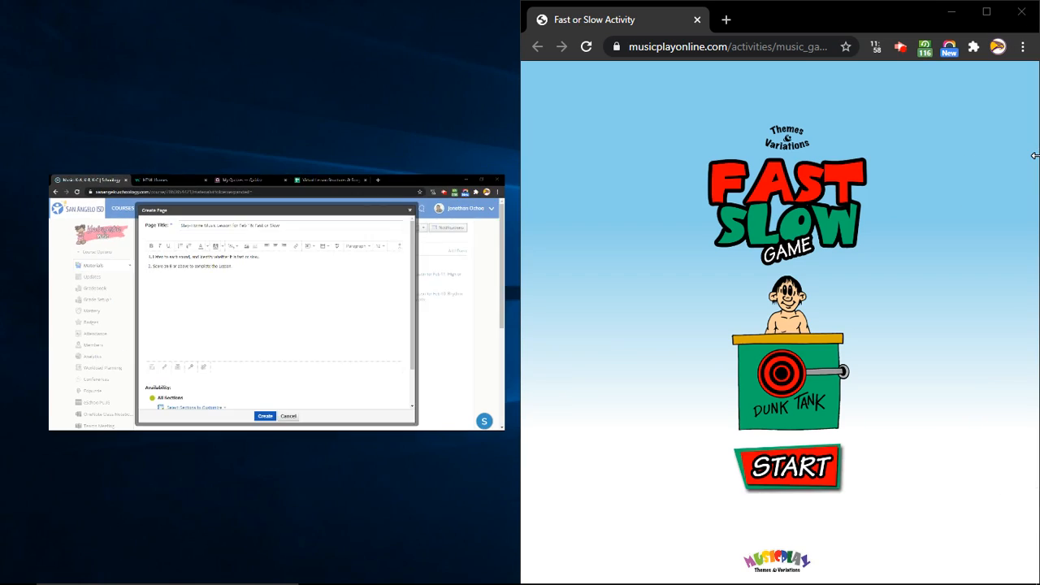
left_click(312, 269)
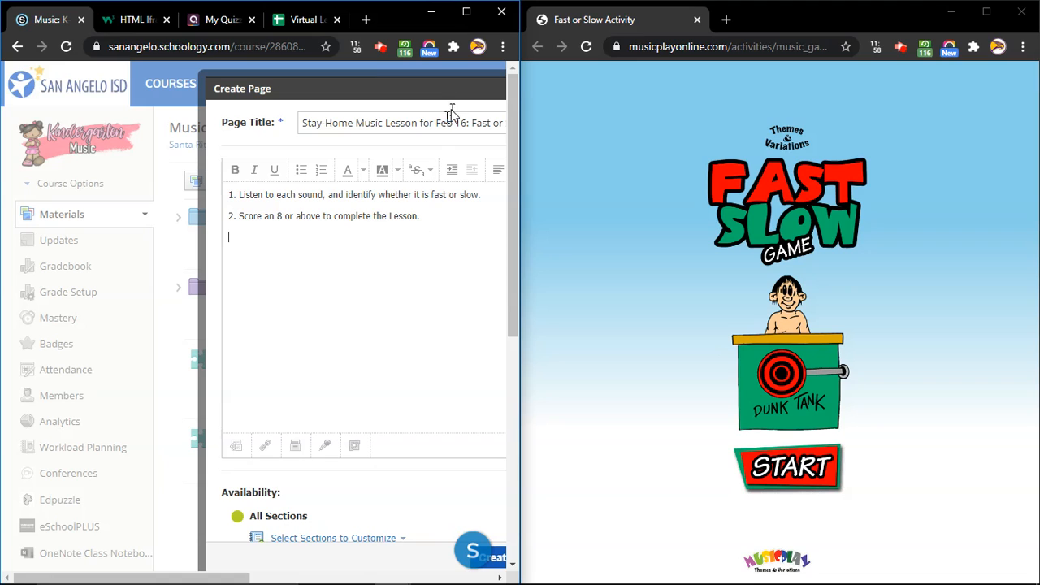
Copy the full iframe syntax line, <iframe src="url" title="description">, from the W3Schools HTML Iframes page.
left_click(124, 24)
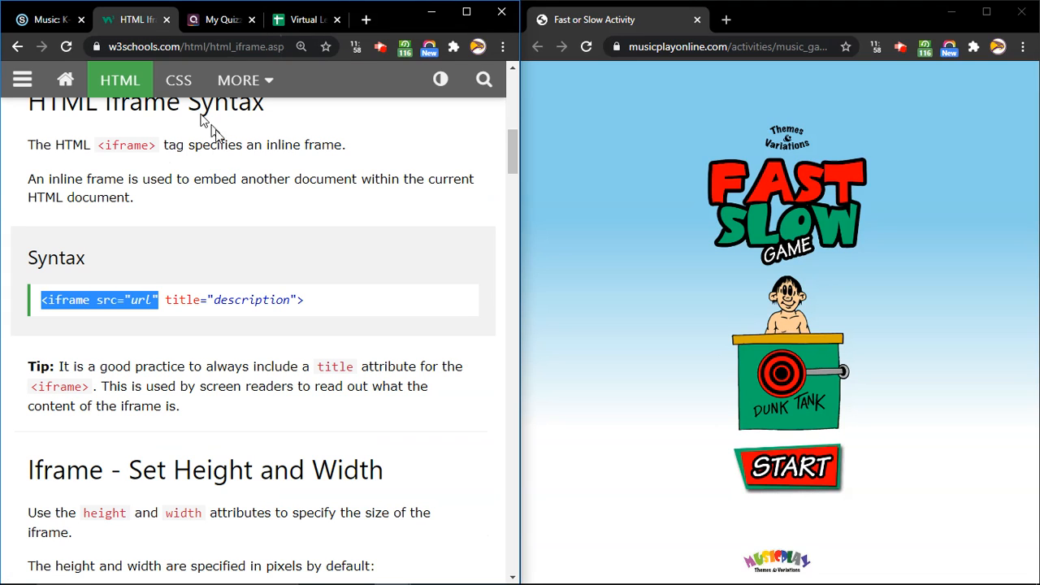
left_click(257, 299)
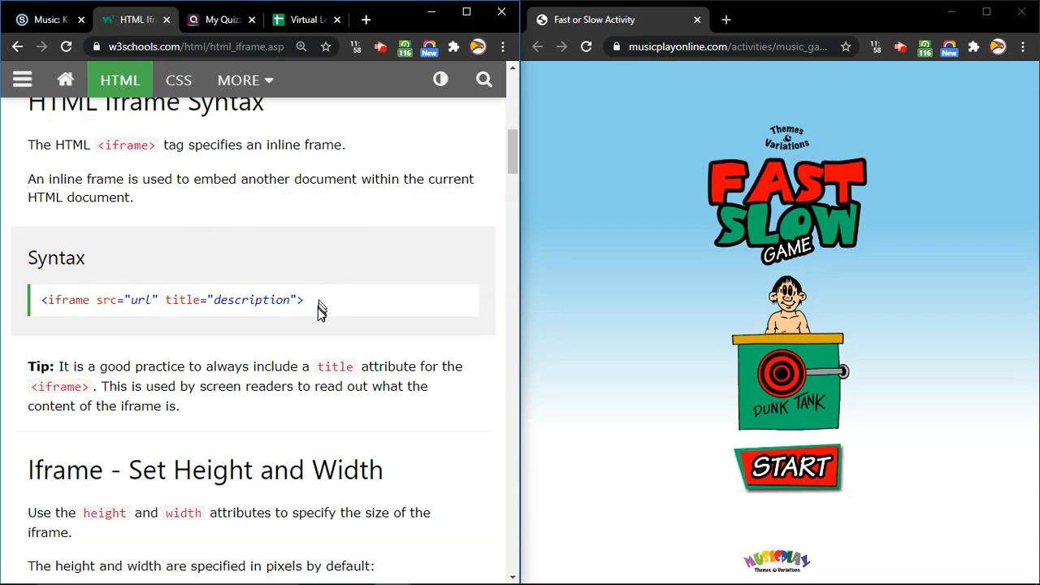
left_click_drag(296, 311, 45, 297)
key("ctrl+c")
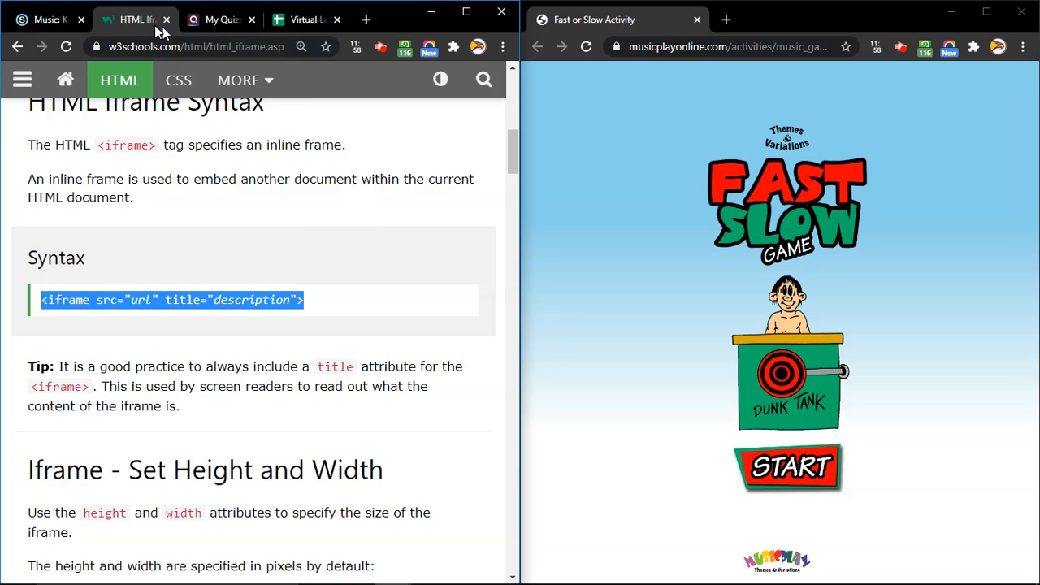
Return to the Schoology page being created, zoom it out to 75% and widen its window to show the whole editor.
left_click(49, 23)
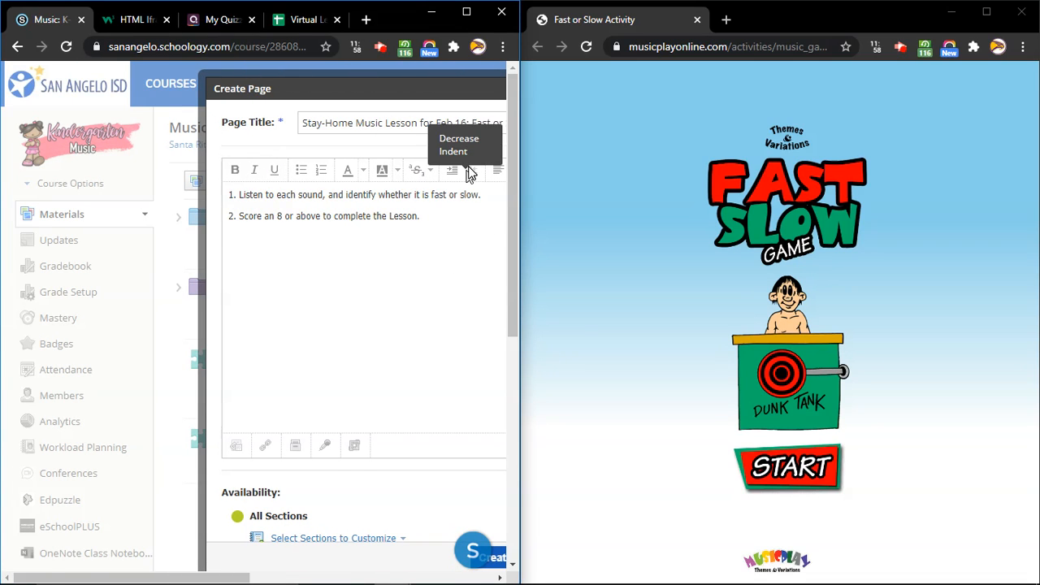
left_click(503, 47)
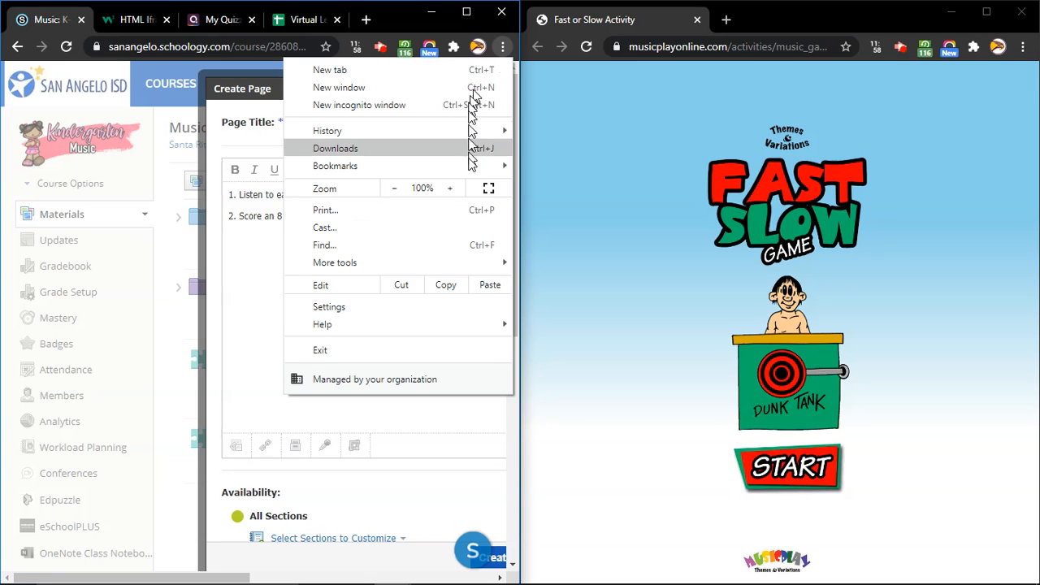
left_click(394, 193)
left_click(394, 193)
left_click(394, 194)
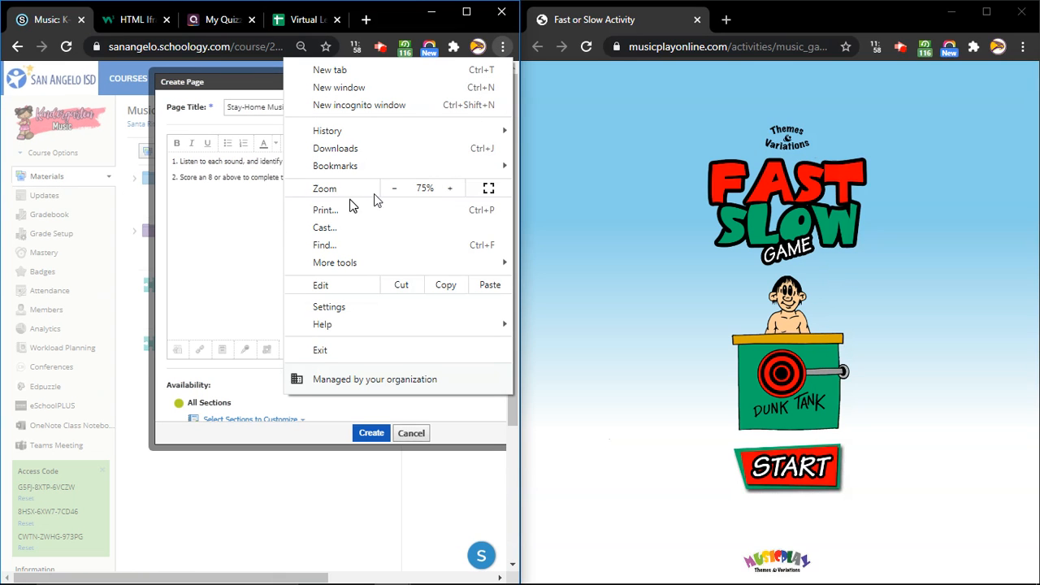
left_click(234, 227)
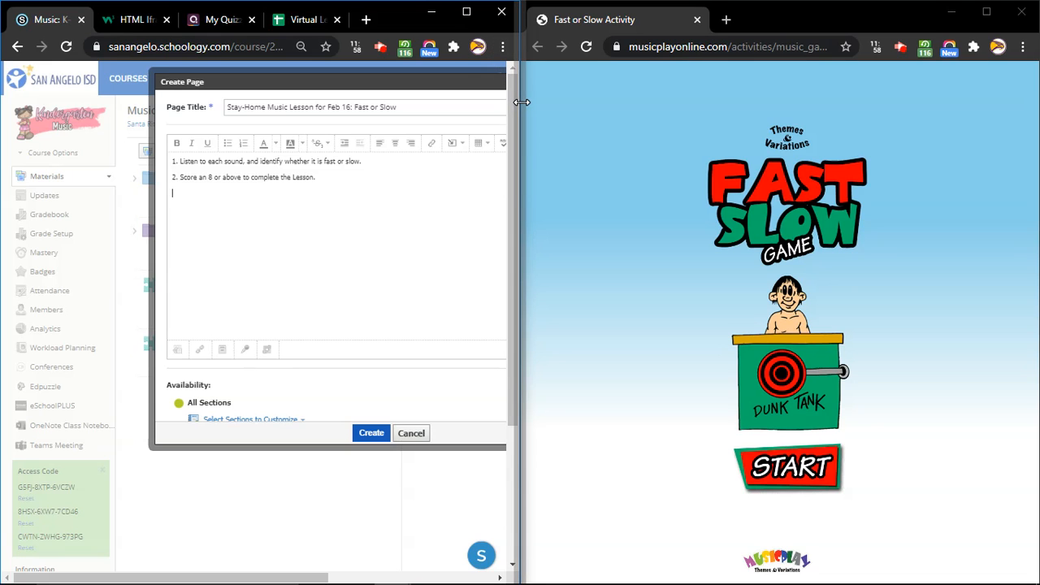
left_click_drag(521, 122, 626, 122)
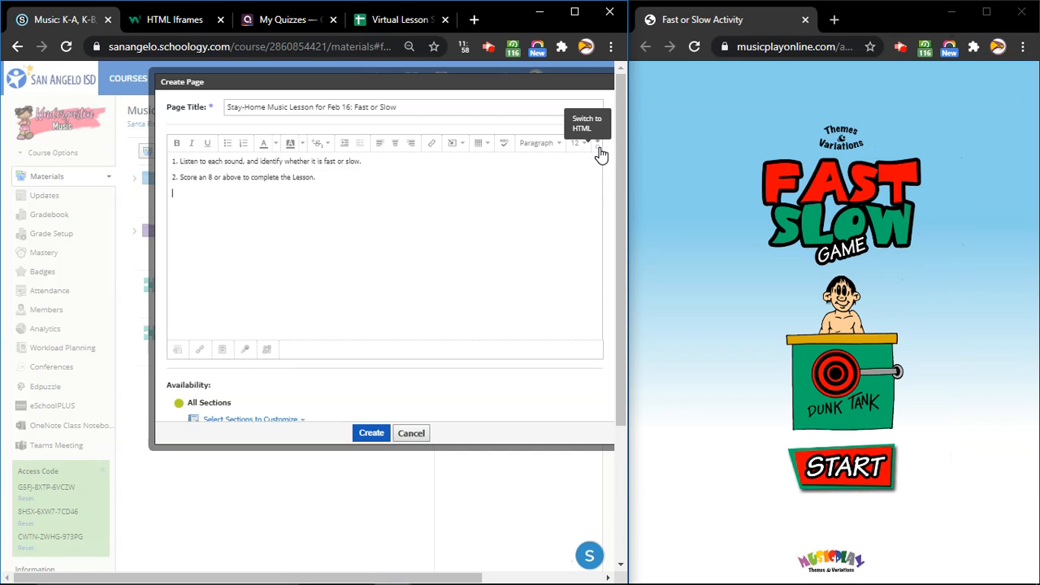
Switch the page editor to HTML and paste the copied iframe code on a new line below the two instructions.
left_click(599, 153)
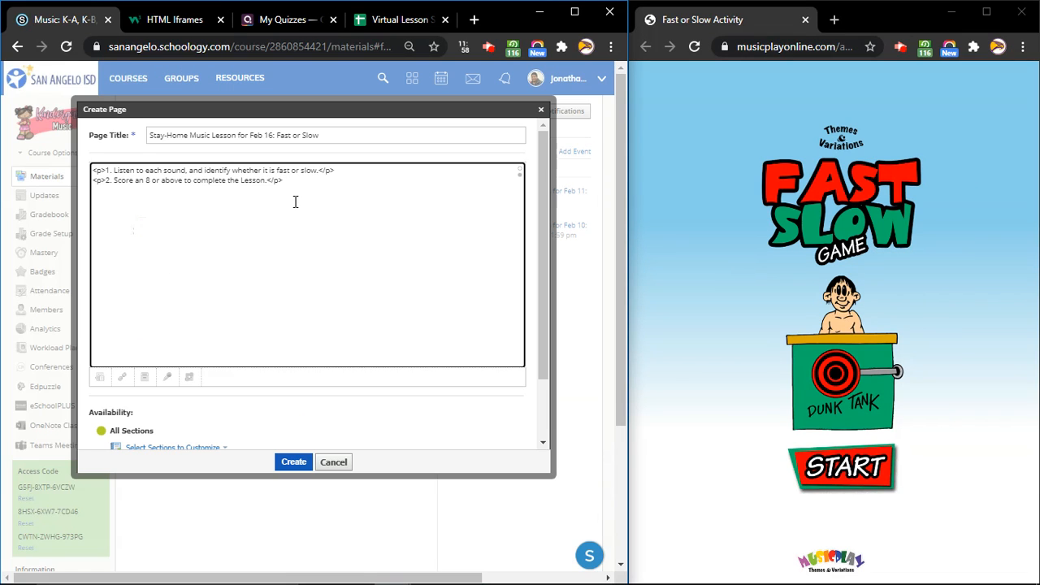
key("Return")
key("ctrl+v")
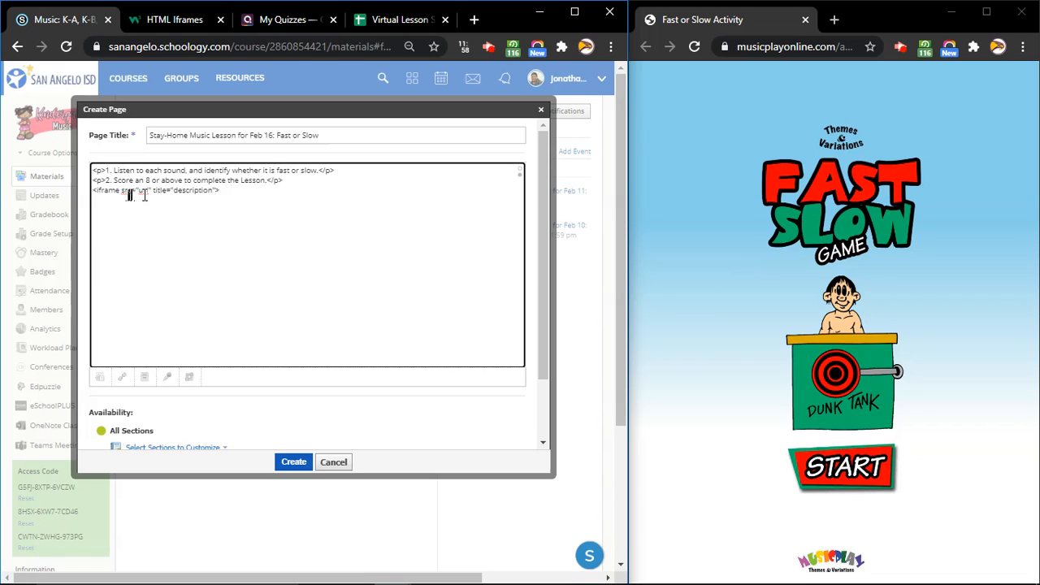
Copy the Fast or Slow Activity's web address and paste it as the iframe source, replacing the url placeholder and title attribute.
left_click(779, 50)
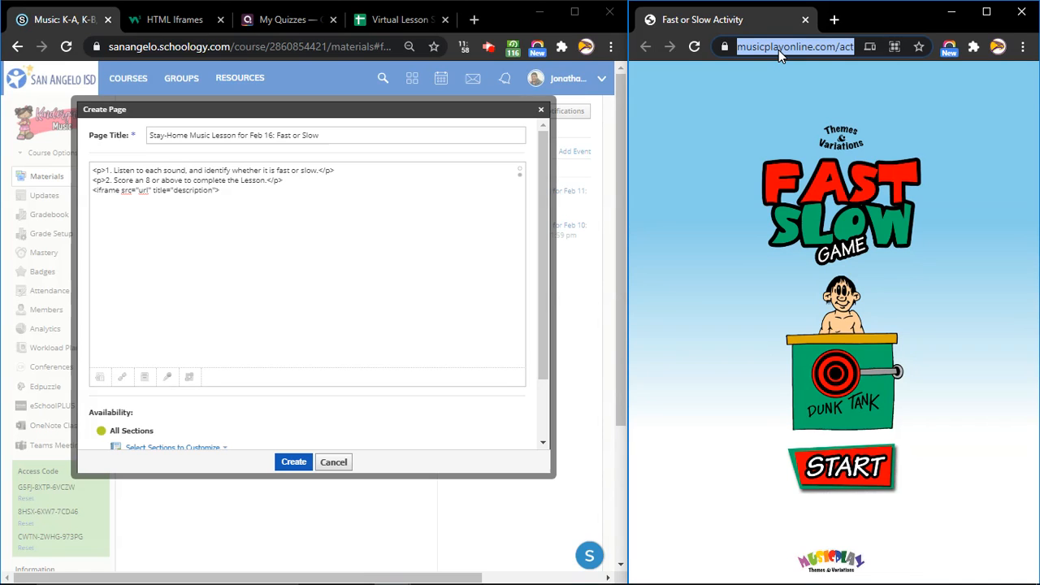
right_click(779, 49)
left_click(753, 144)
left_click_drag(212, 191, 139, 193)
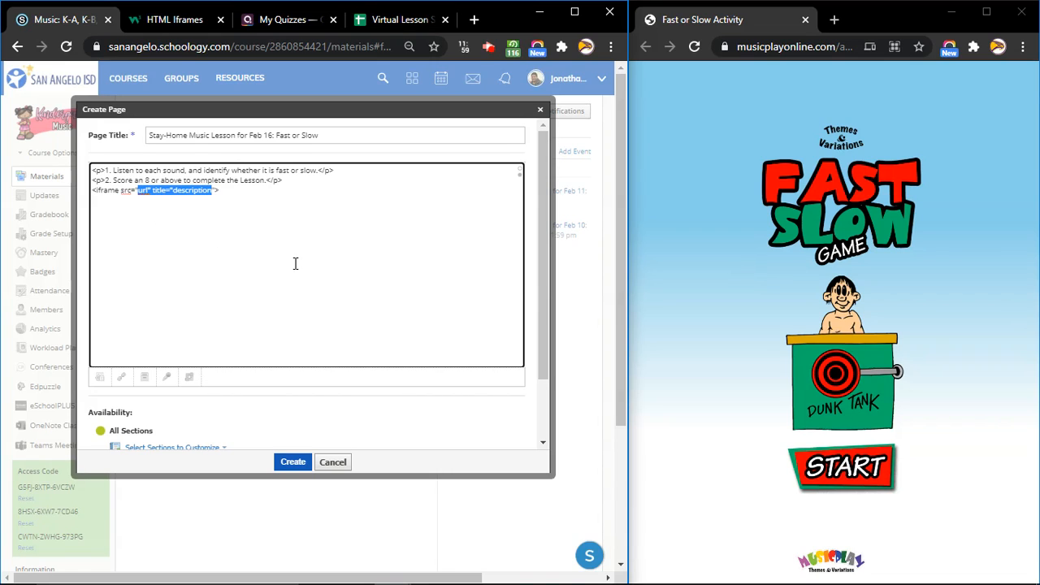
key("ctrl+v")
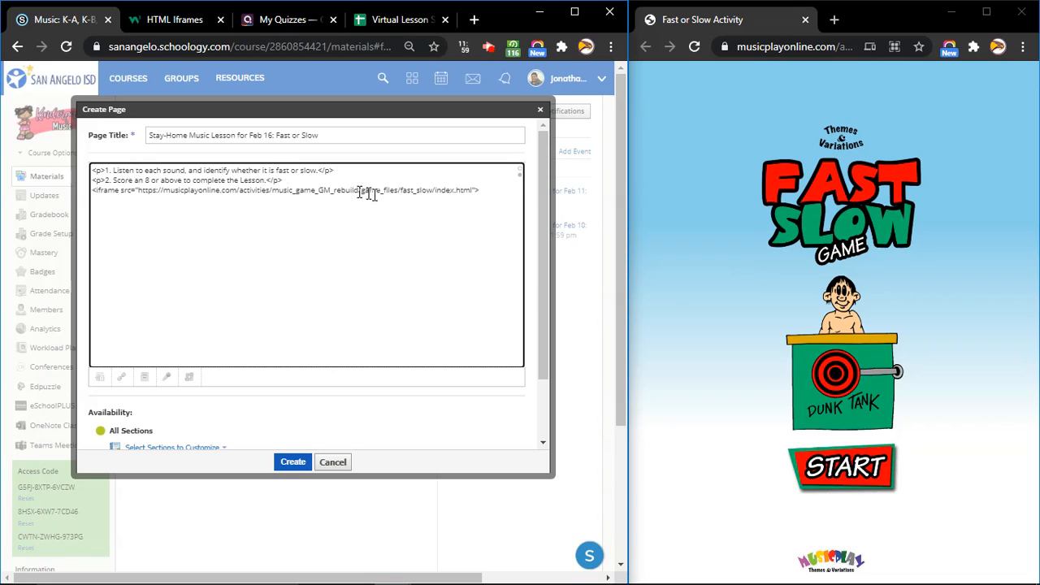
Return to the visual editor and enlarge the embedded game frame to nearly the editor's full width and about double its height.
left_click(521, 172)
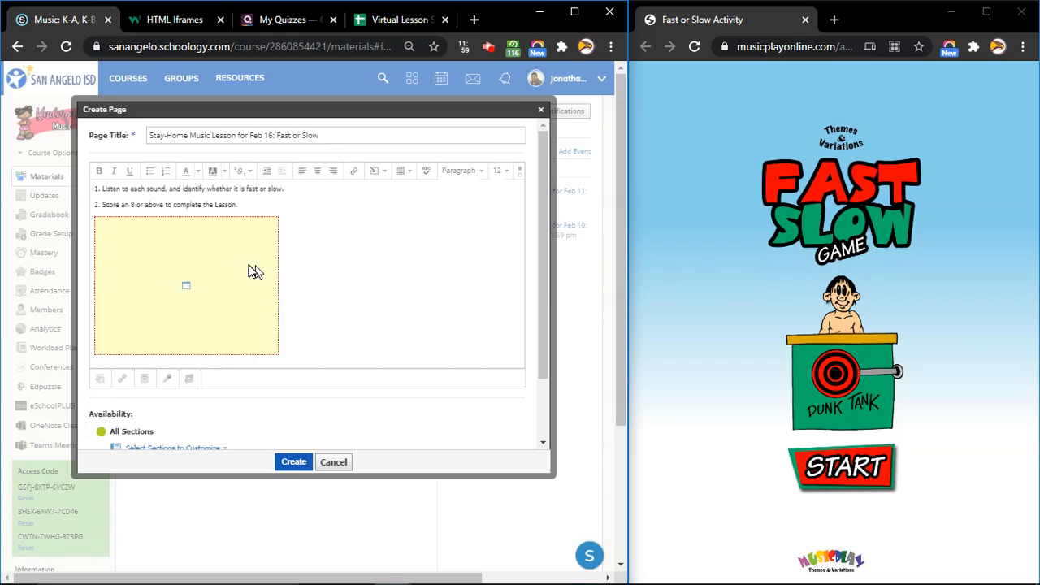
left_click(232, 307)
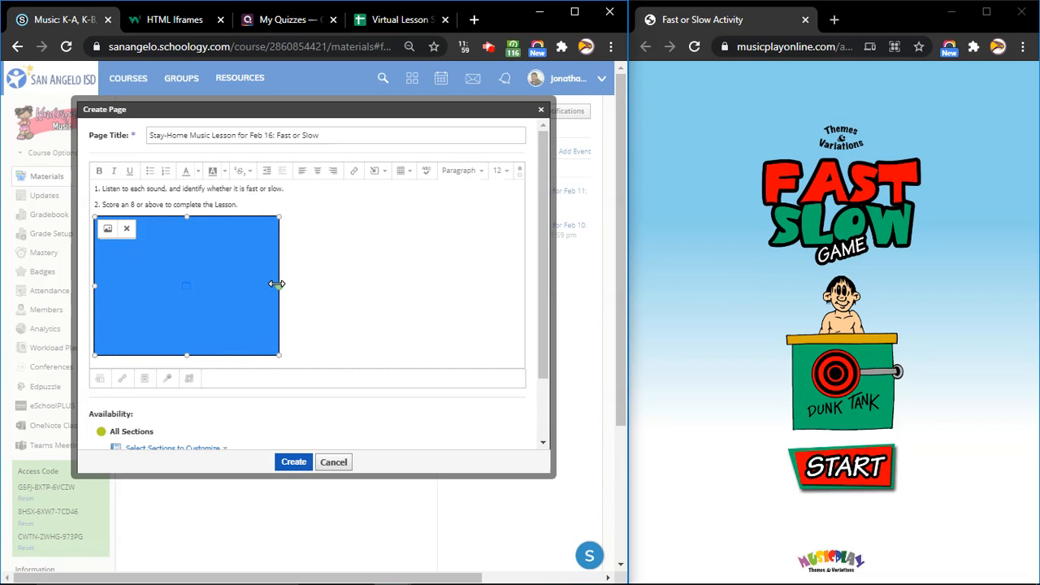
left_click_drag(277, 286, 529, 325)
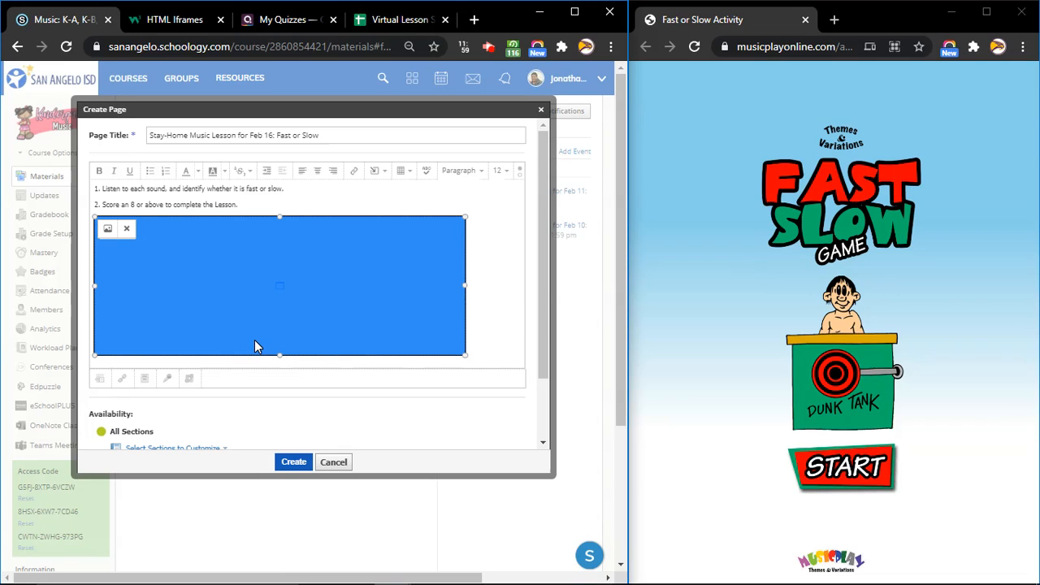
left_click_drag(280, 356, 280, 537)
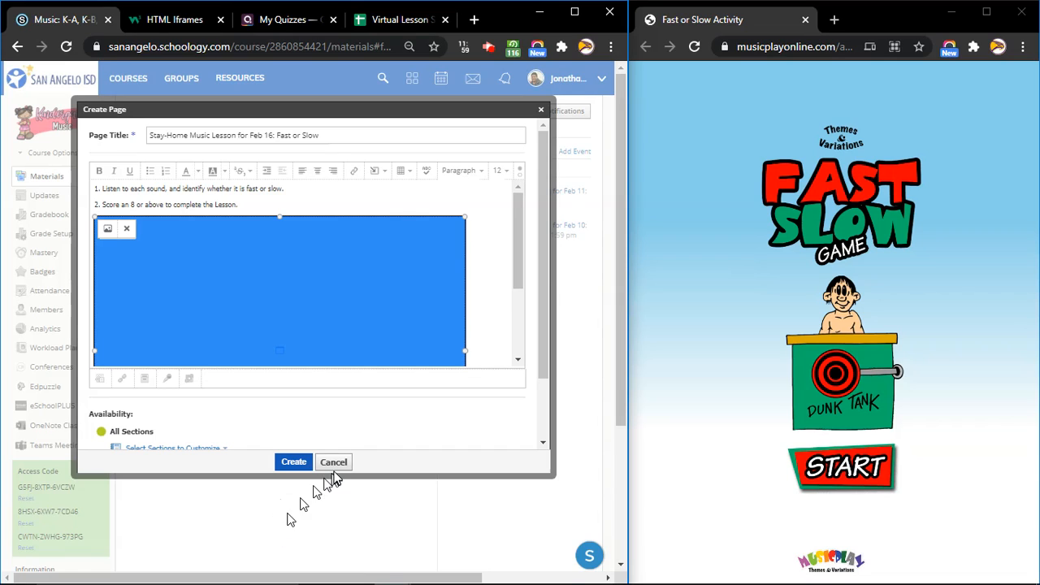
left_click_drag(464, 350, 510, 357)
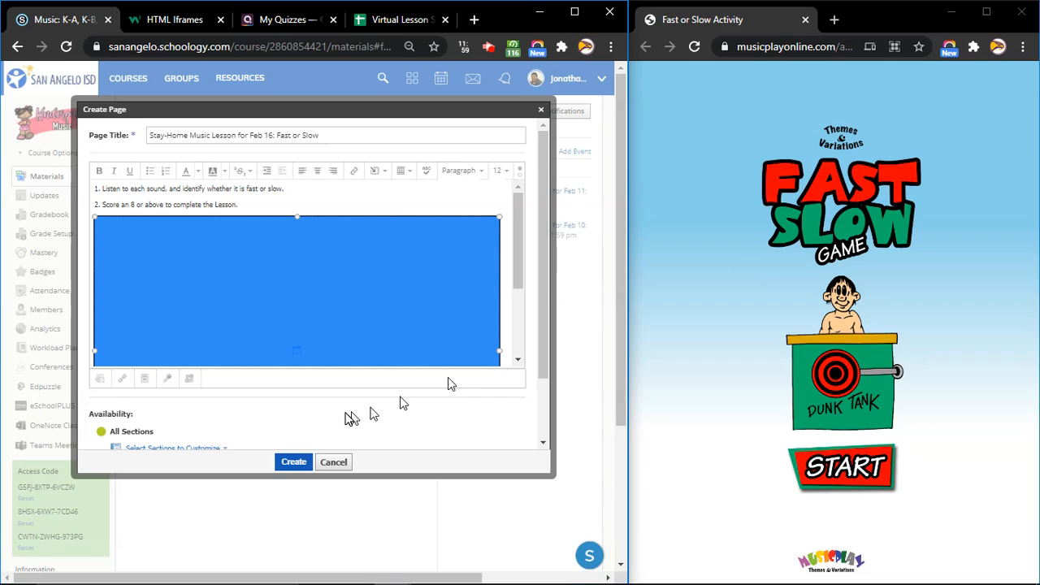
Create the Stay-Home Music Lesson for Feb 16: Fast or Slow page in the course materials.
left_click(294, 463)
scroll(300, 446, "down", 2)
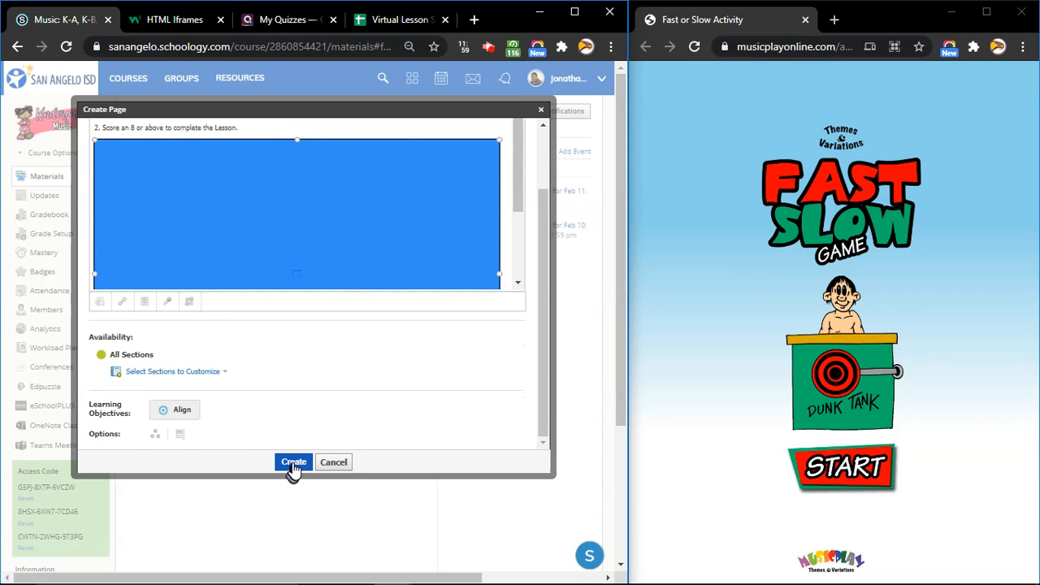
left_click(293, 463)
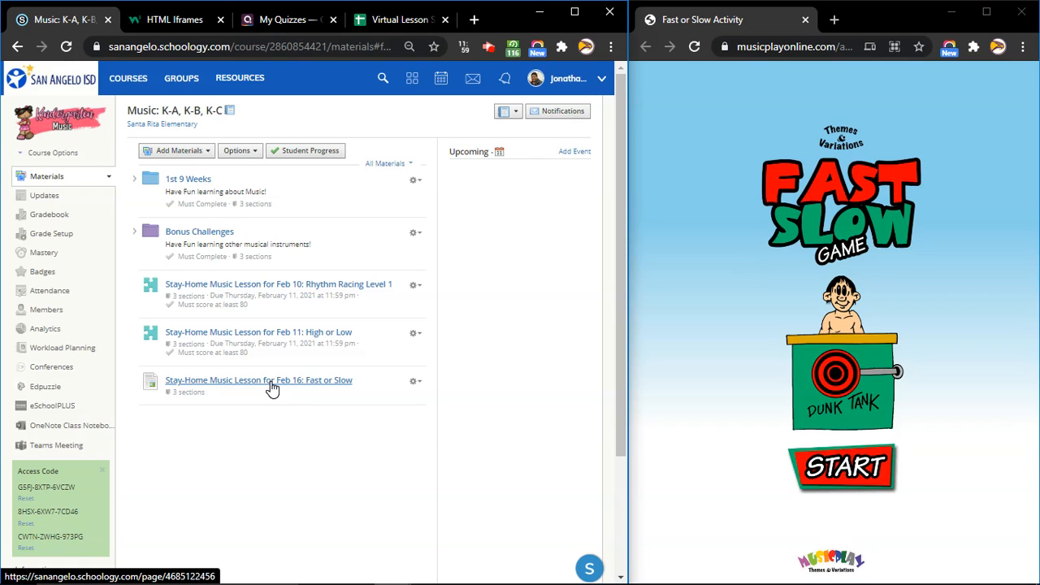
Open the Feb 16 Fast or Slow lesson page and test the embedded game by starting it and answering Slow to the first question.
left_click(305, 381)
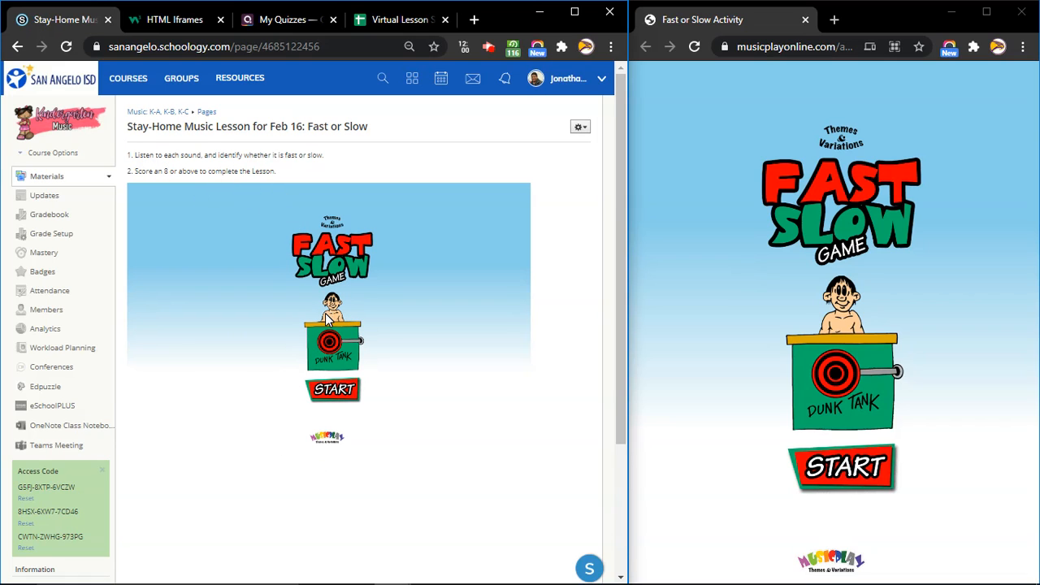
left_click(335, 391)
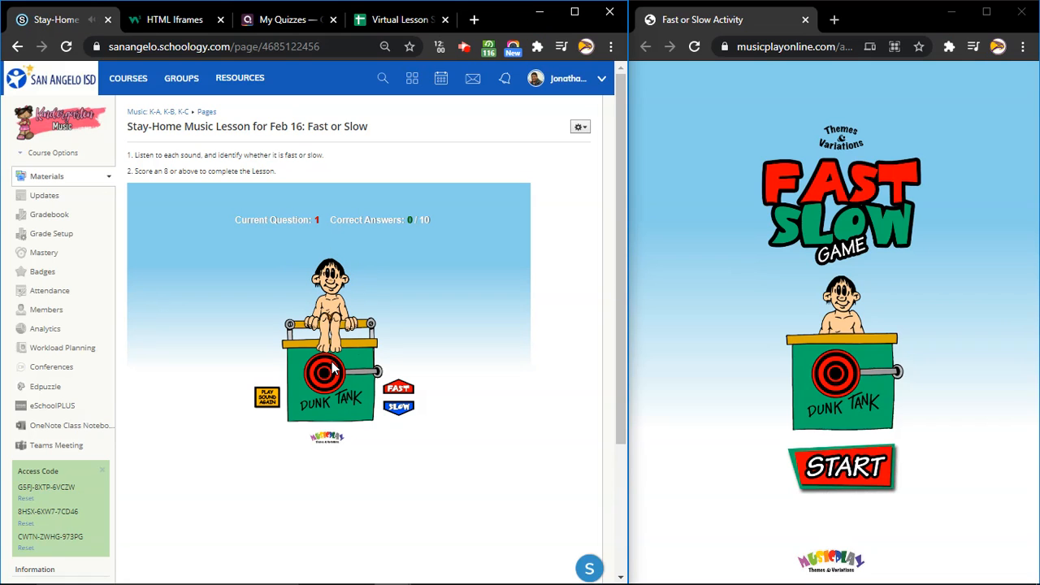
left_click(403, 413)
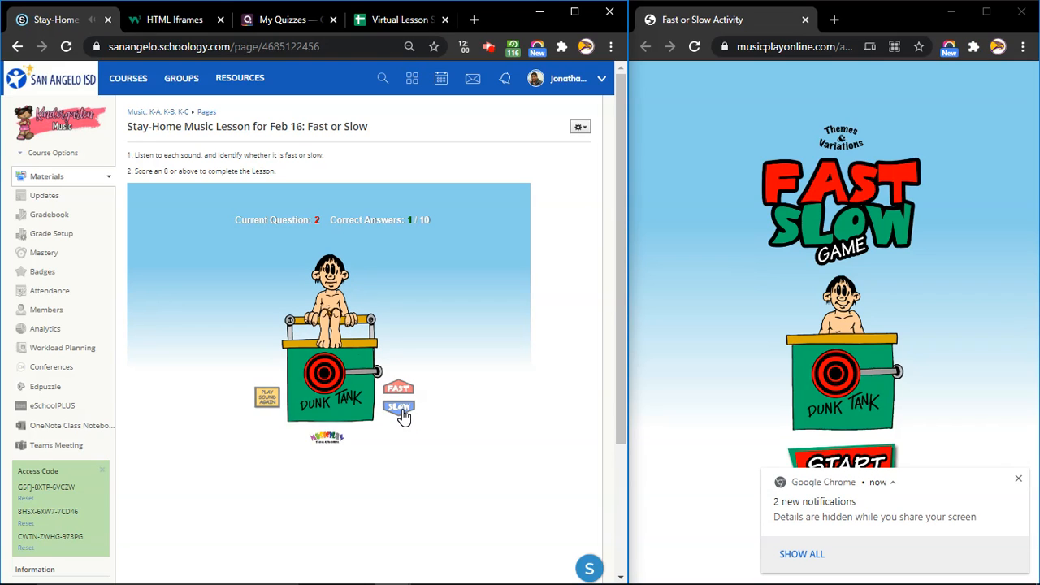
left_click(1019, 479)
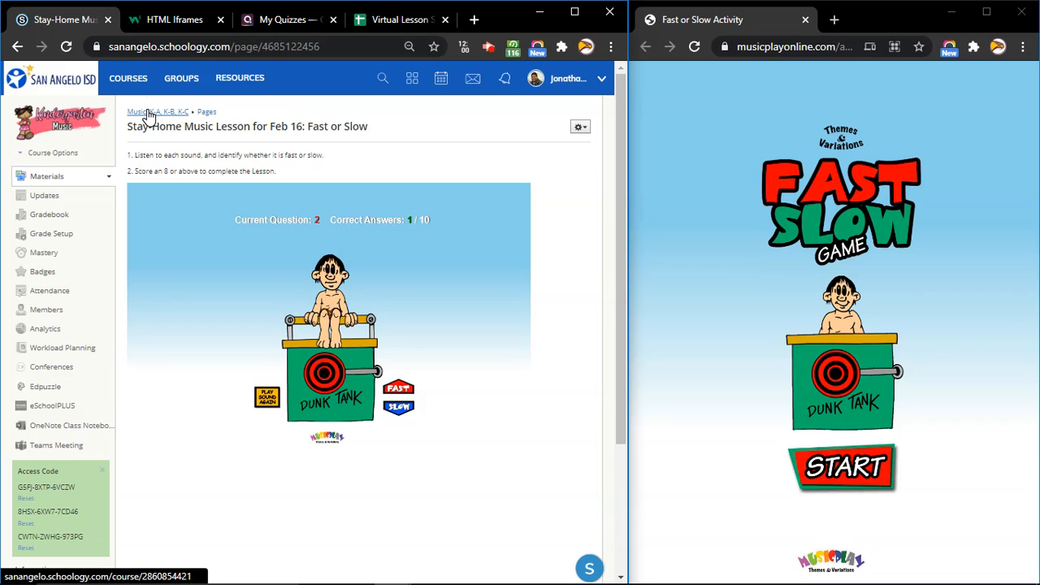
Return to the course materials and begin a new page titled Stay-Home Music Lesson for Feb 17: Note Identification.
left_click(206, 110)
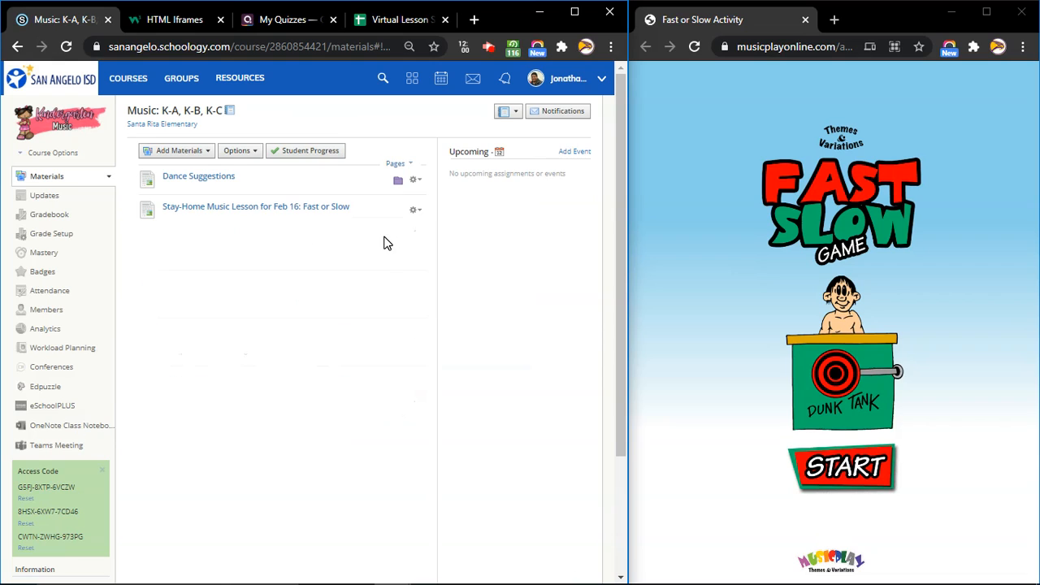
left_click(191, 115)
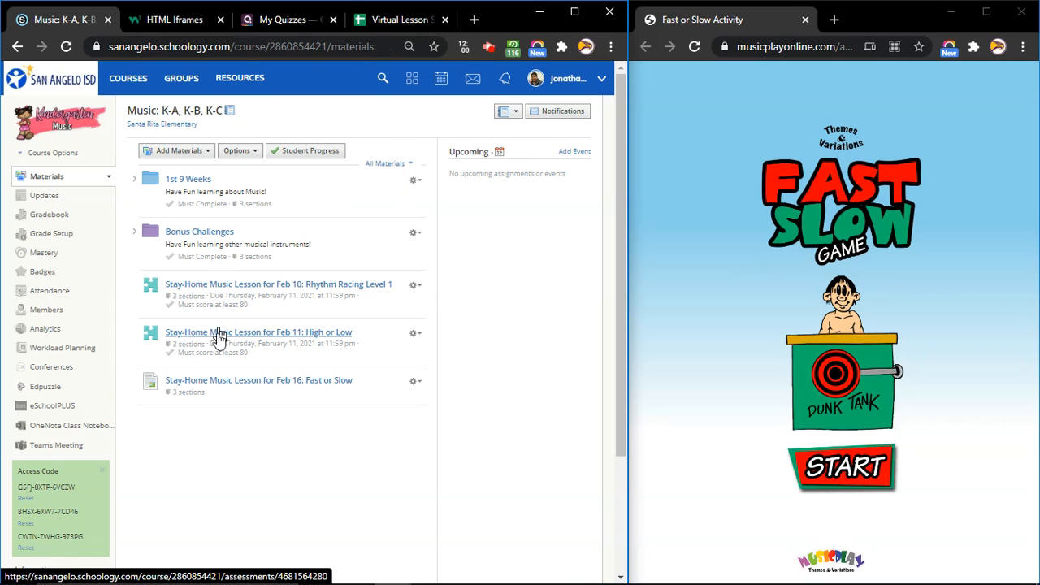
left_click(203, 152)
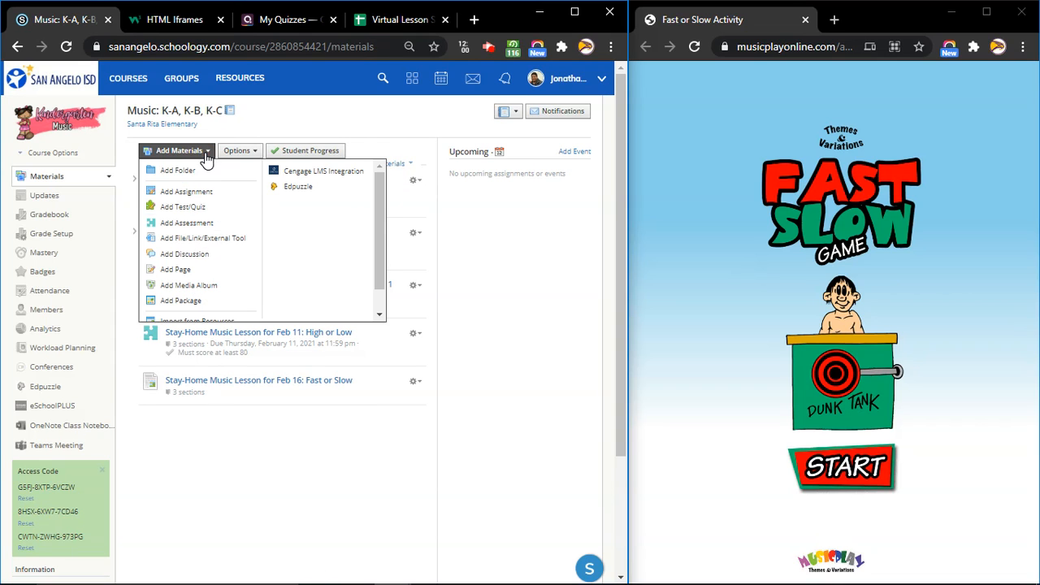
left_click(181, 270)
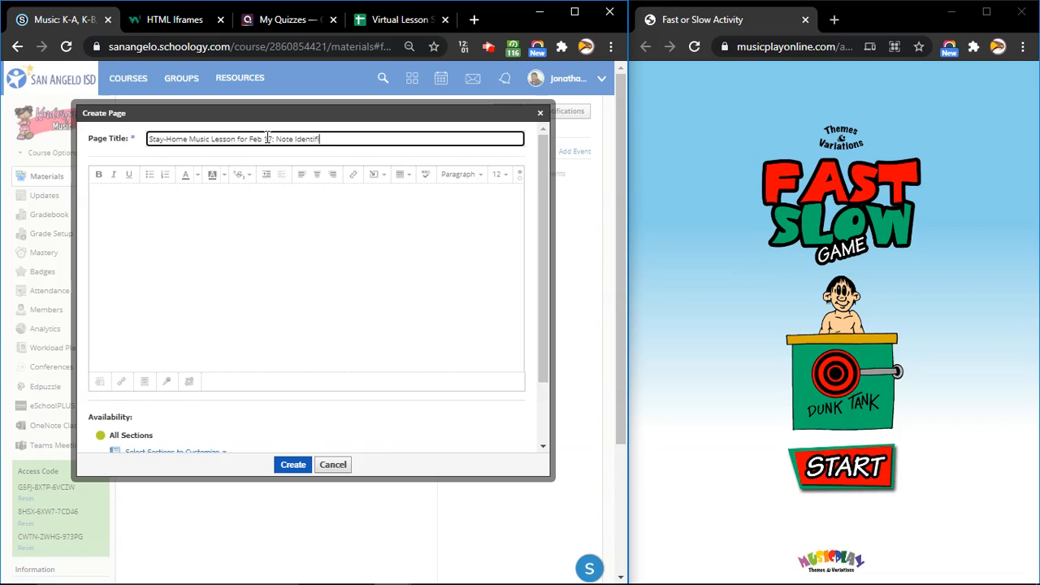
left_click(222, 208)
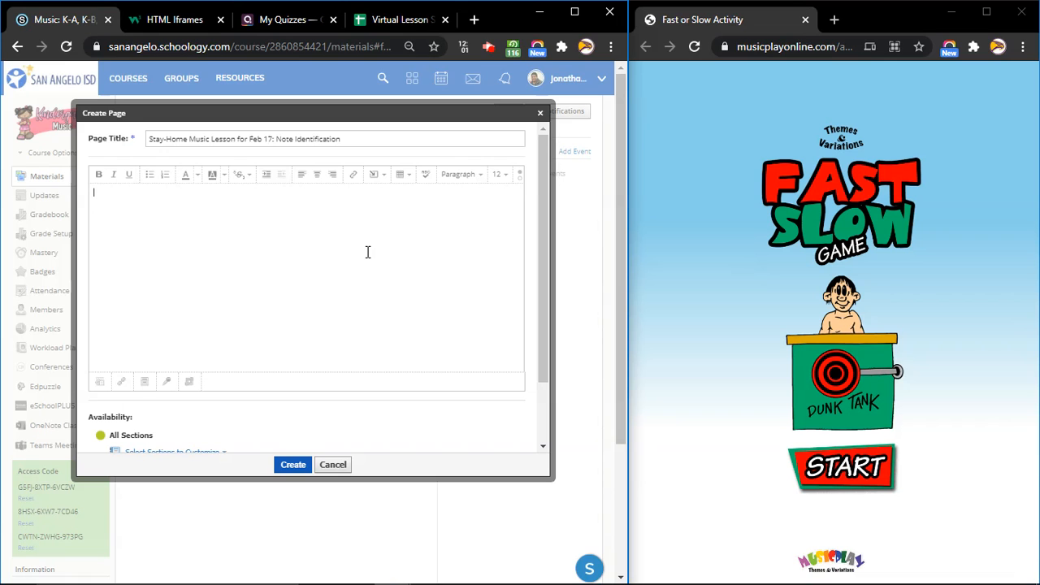
Open musictheory.net in a new browser tab and go to its Note Identification exercise.
left_click(475, 19)
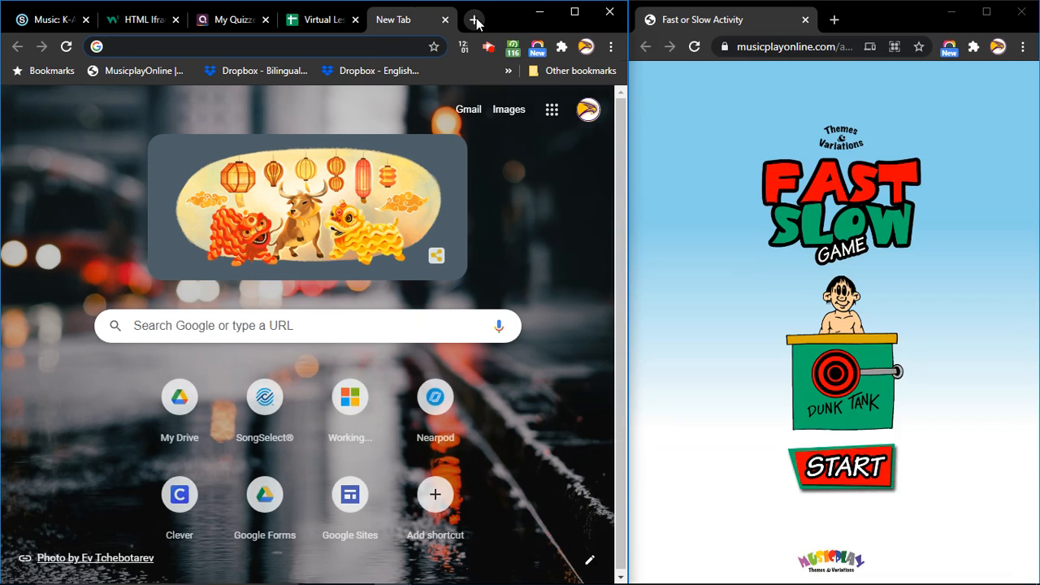
type("musictr")
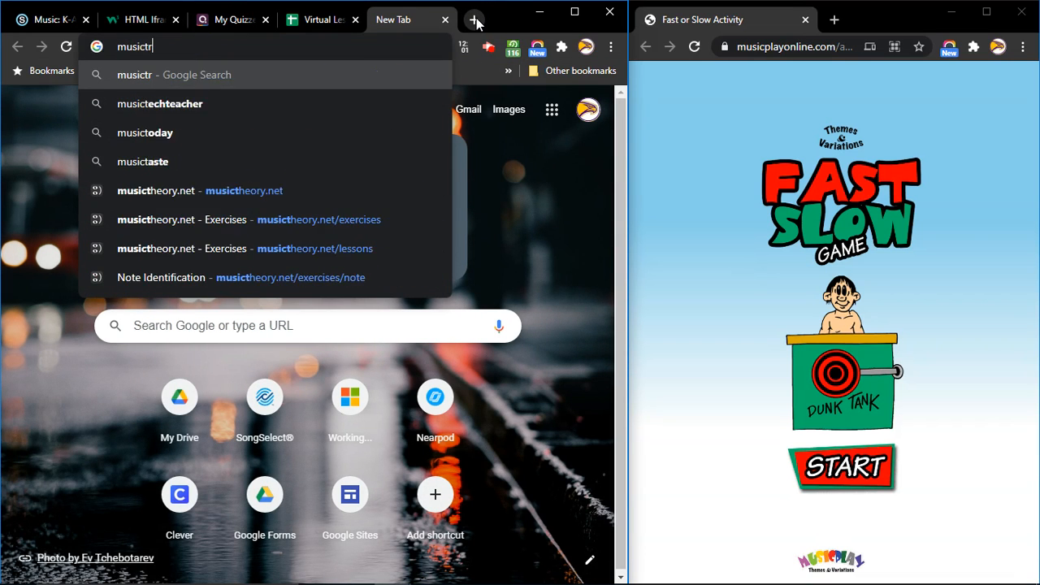
key("BackSpace")
type("heory.")
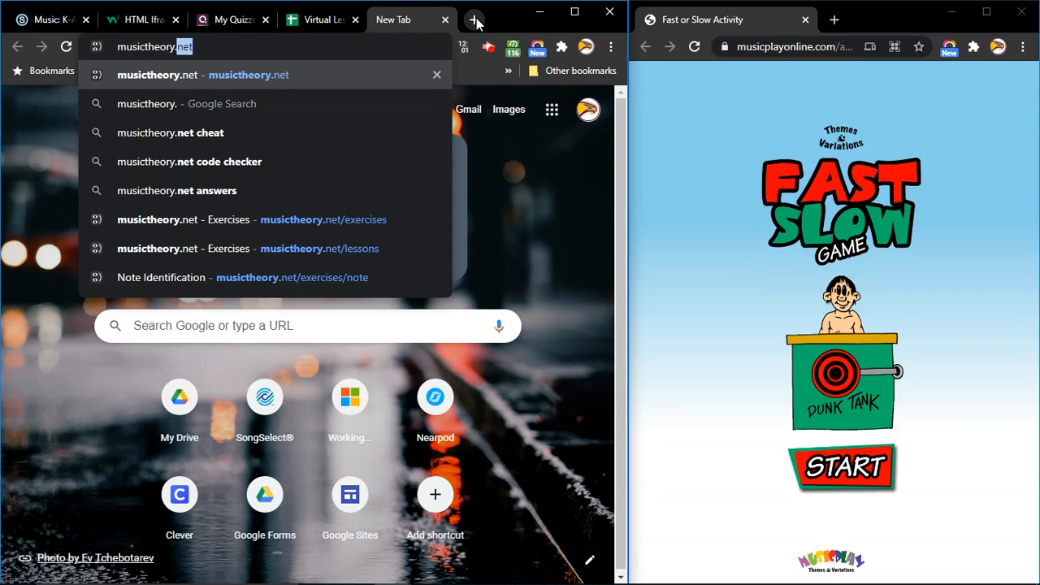
key("Return")
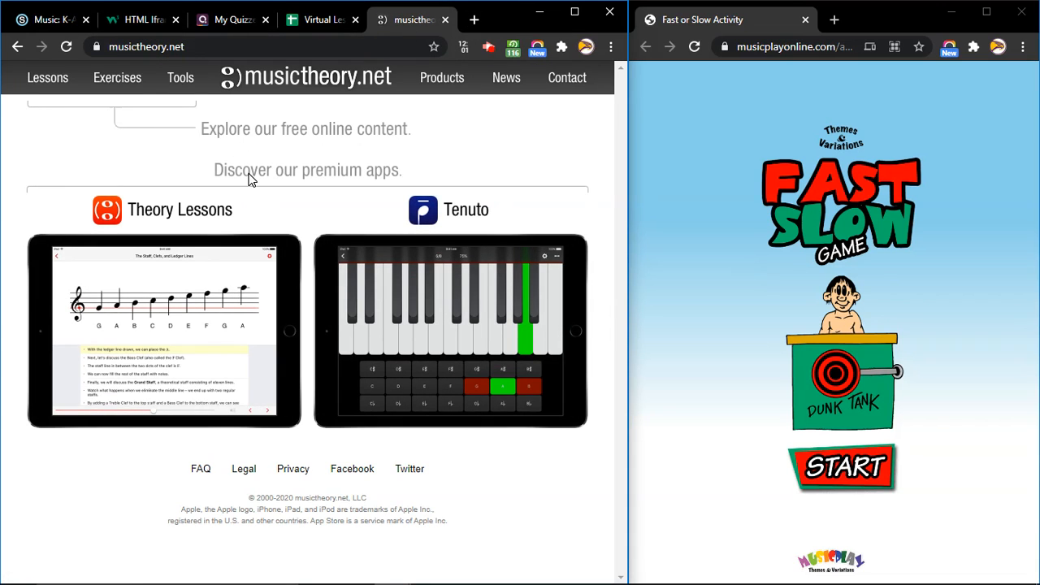
left_click(120, 86)
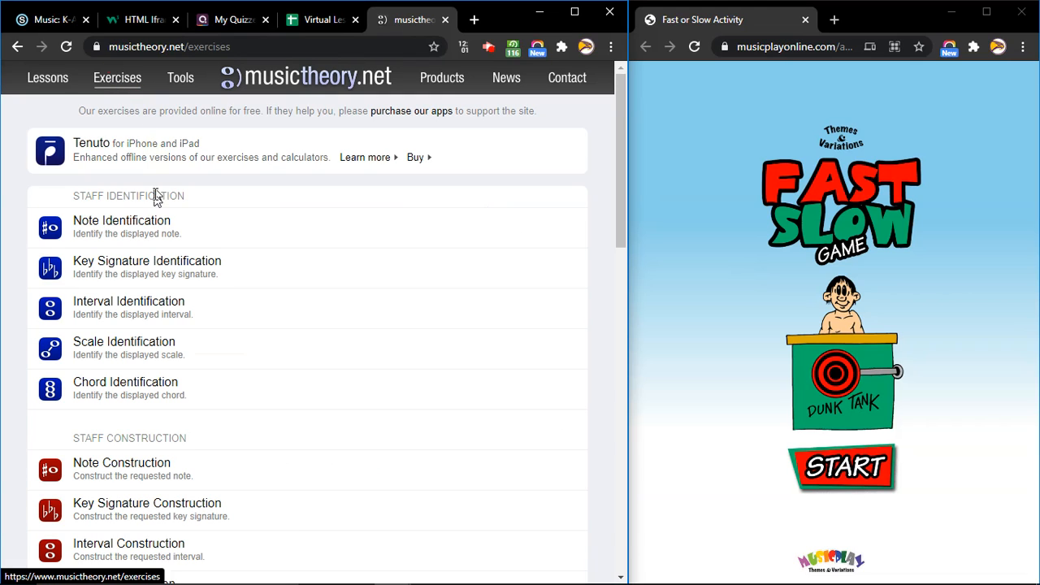
left_click(142, 227)
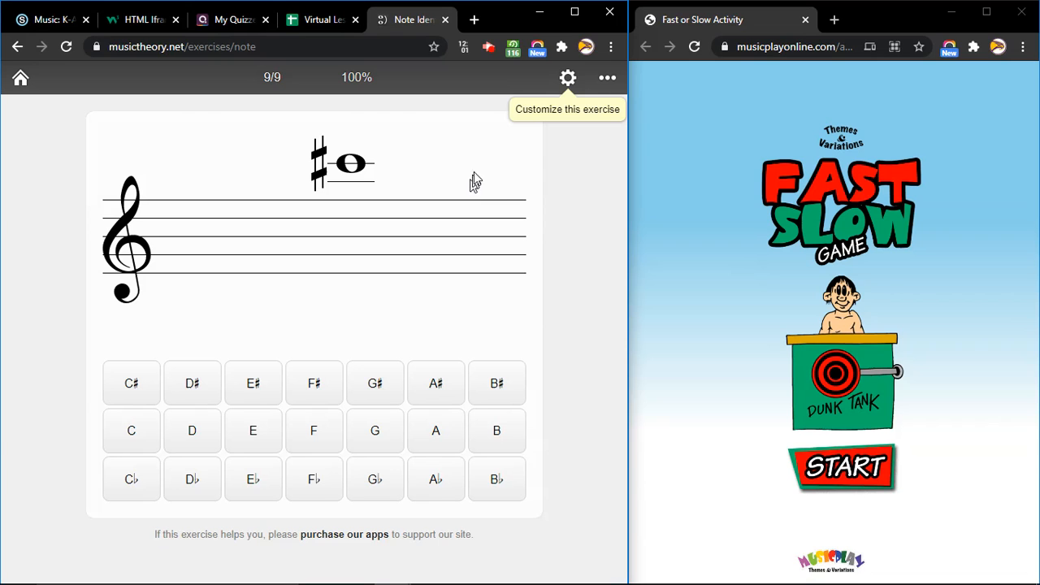
Look through the Note Identification exercise's extra options and customization settings, enlarging the browser window to full screen width.
left_click(607, 80)
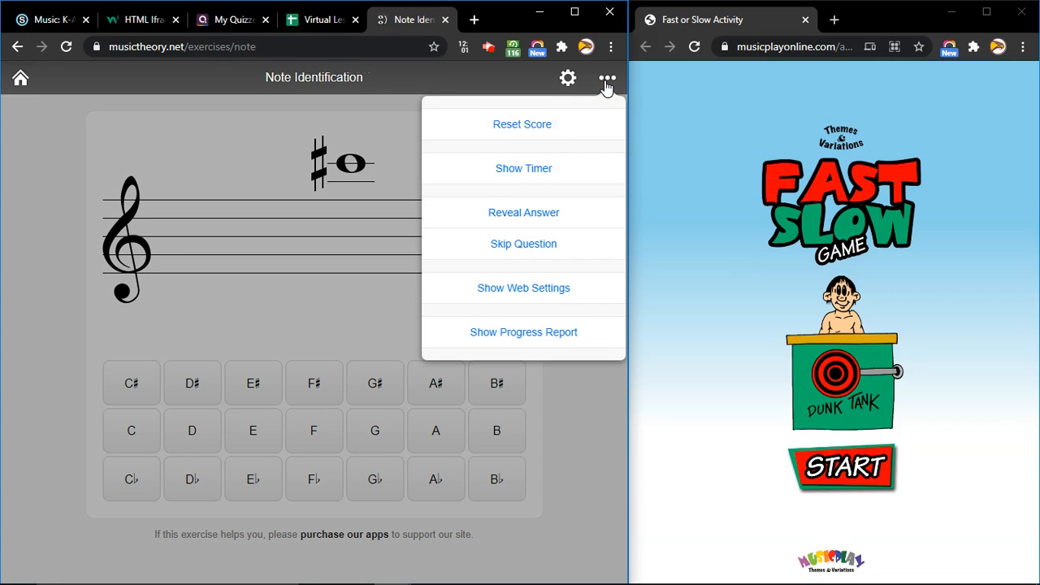
left_click(606, 81)
left_click(606, 81)
left_click(606, 83)
left_click(568, 78)
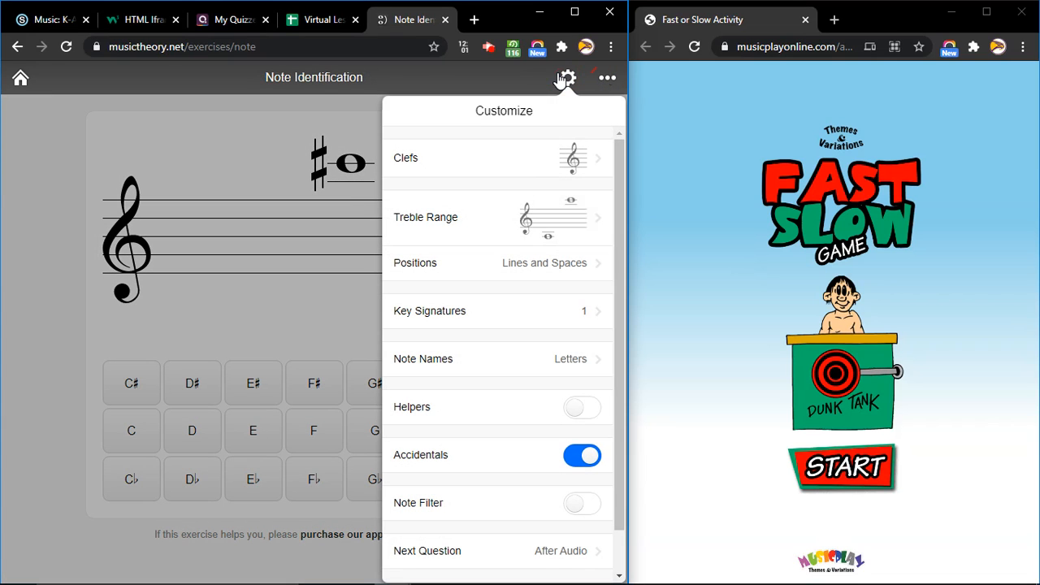
scroll(515, 225, "down", 1)
scroll(515, 225, "up", 1)
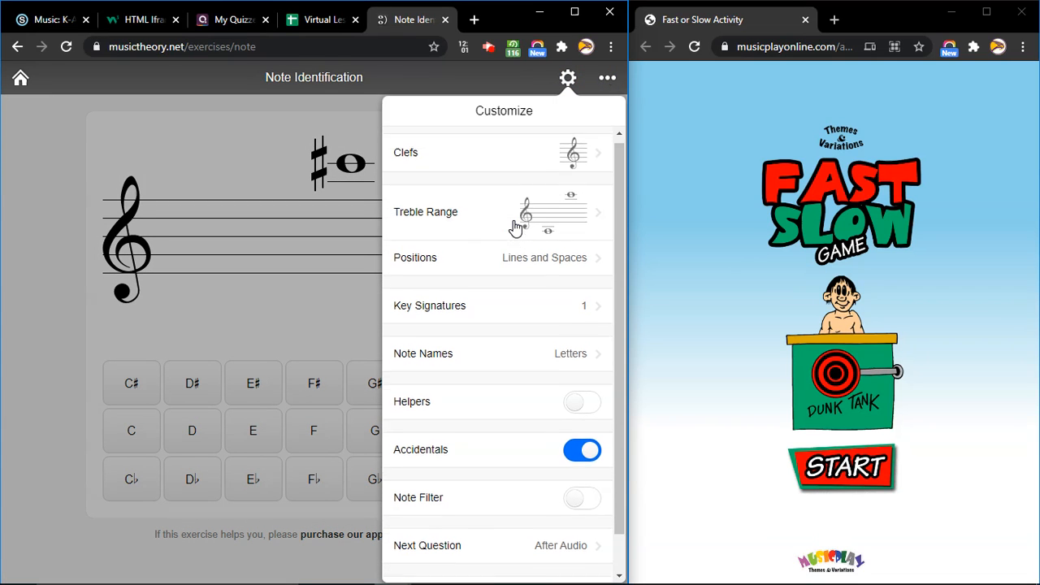
left_click(60, 241)
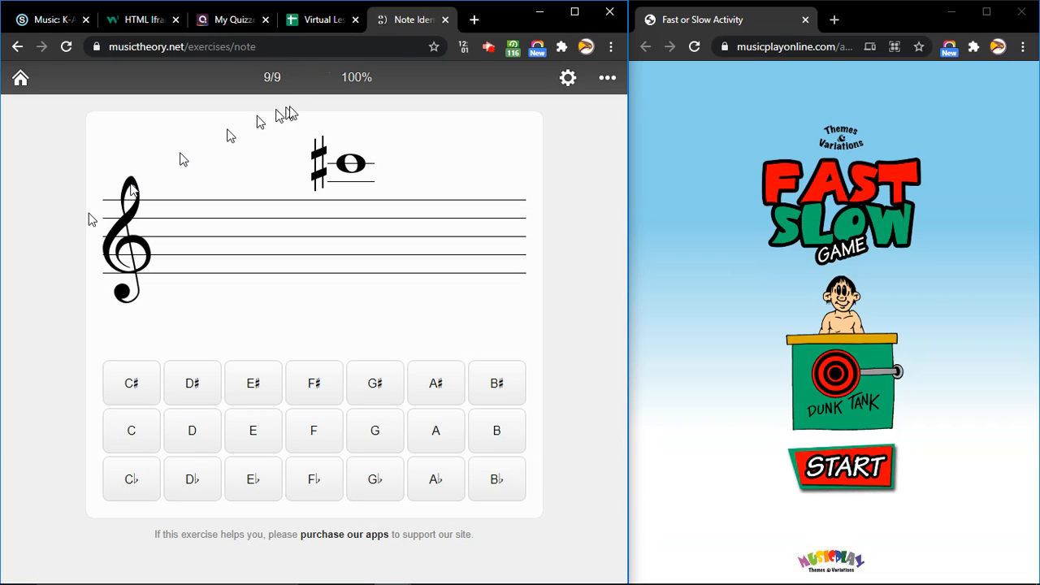
left_click(568, 78)
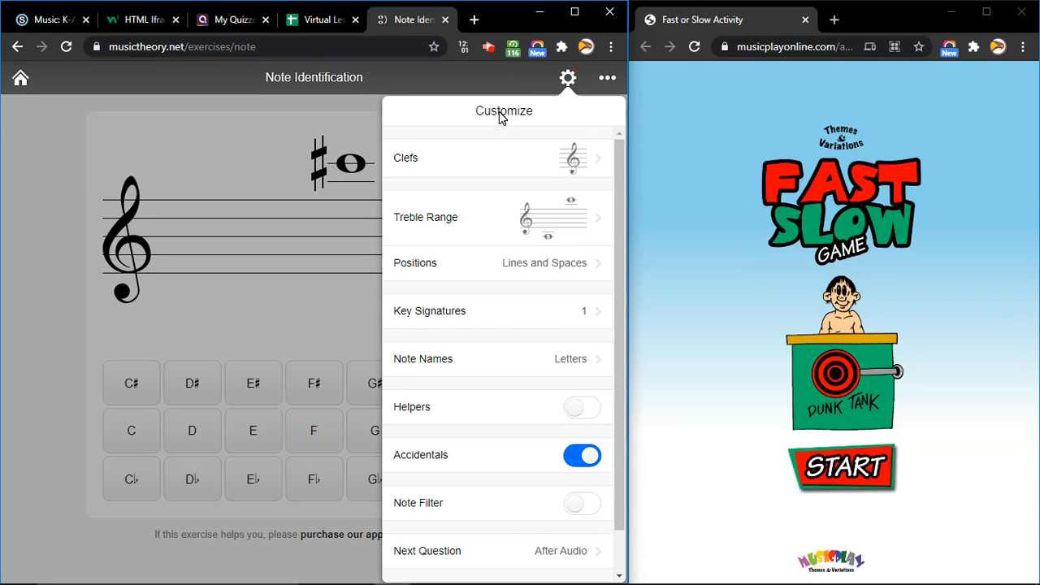
scroll(511, 241, "down", 1)
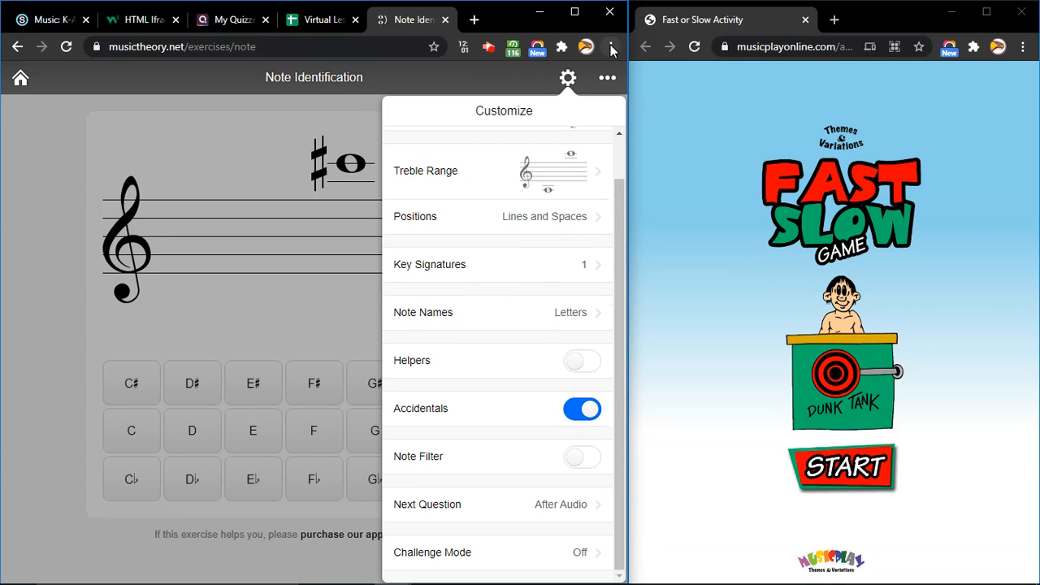
double_click(502, 11)
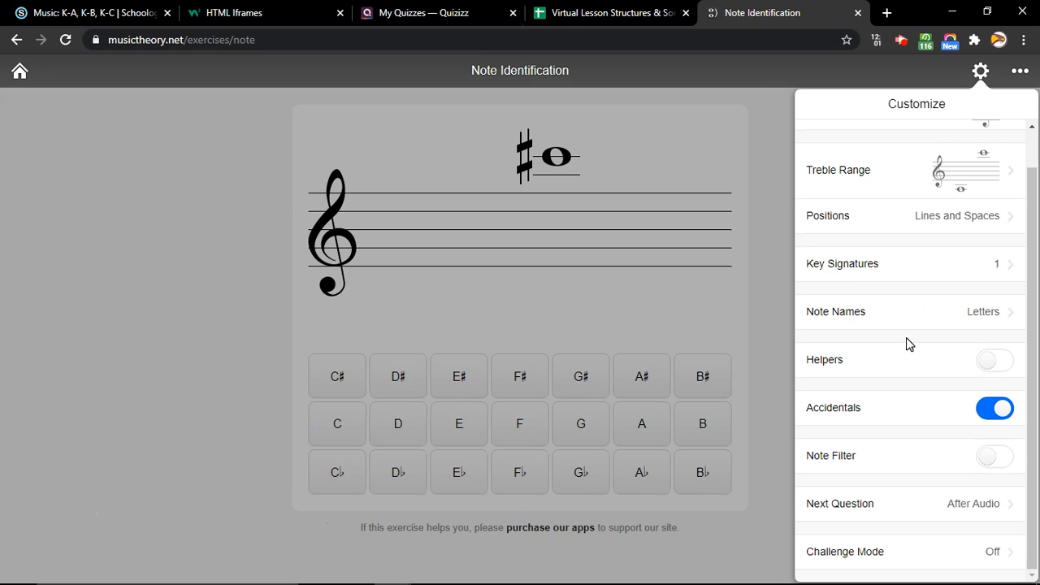
Set the exercise's Challenge Mode question limit to 10.
left_click(978, 555)
left_click(991, 353)
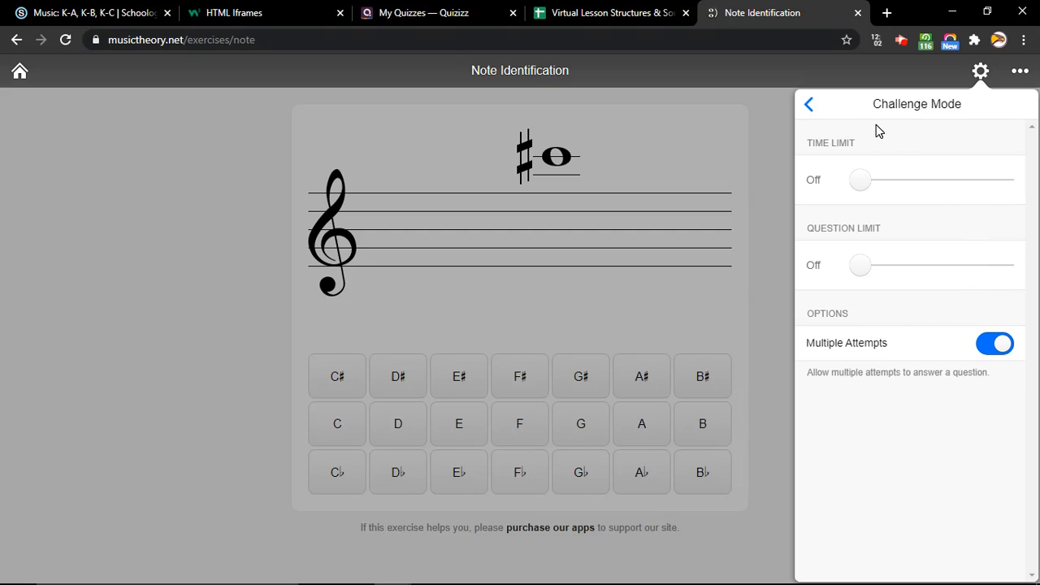
left_click(811, 110)
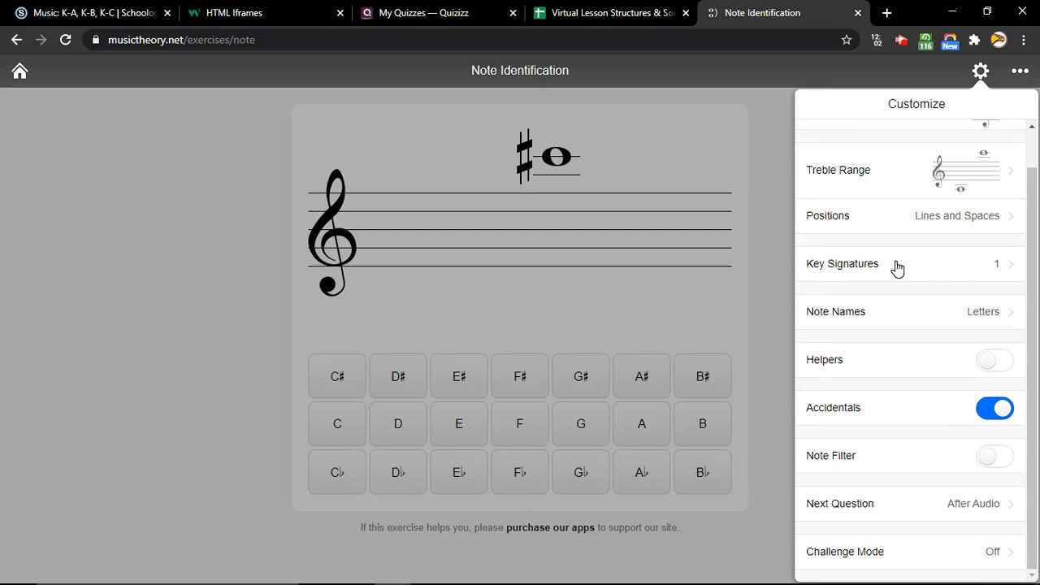
left_click(974, 544)
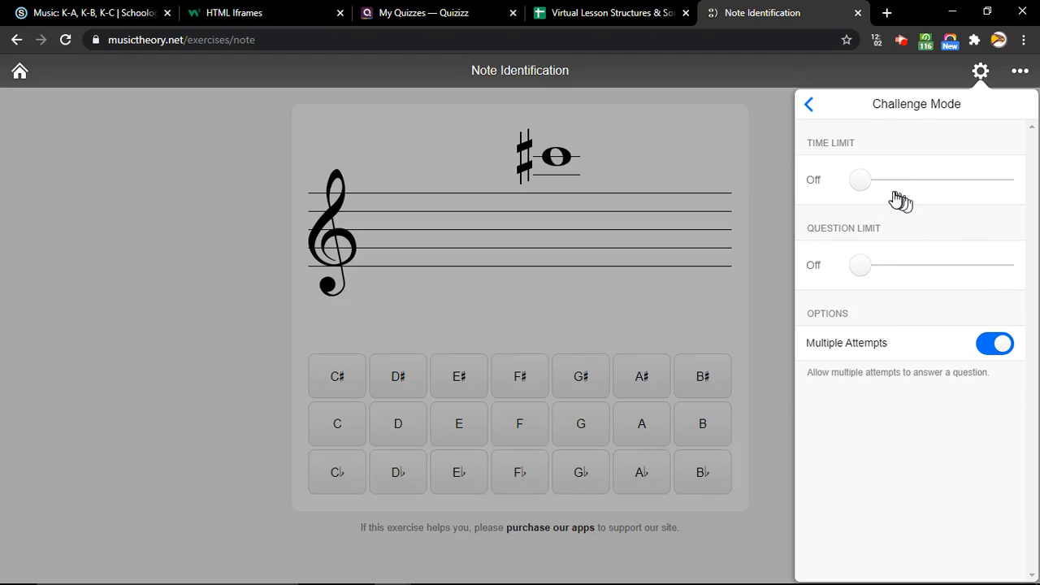
mouse_move(860, 268)
left_mouse_down()
mouse_move(885, 272)
mouse_move(875, 272)
left_mouse_up()
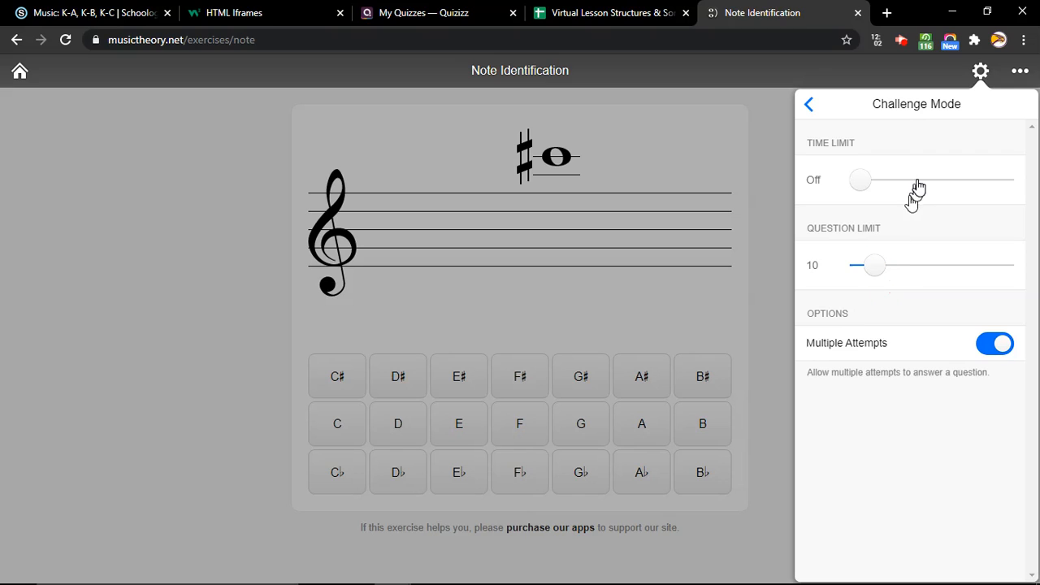
left_click(809, 106)
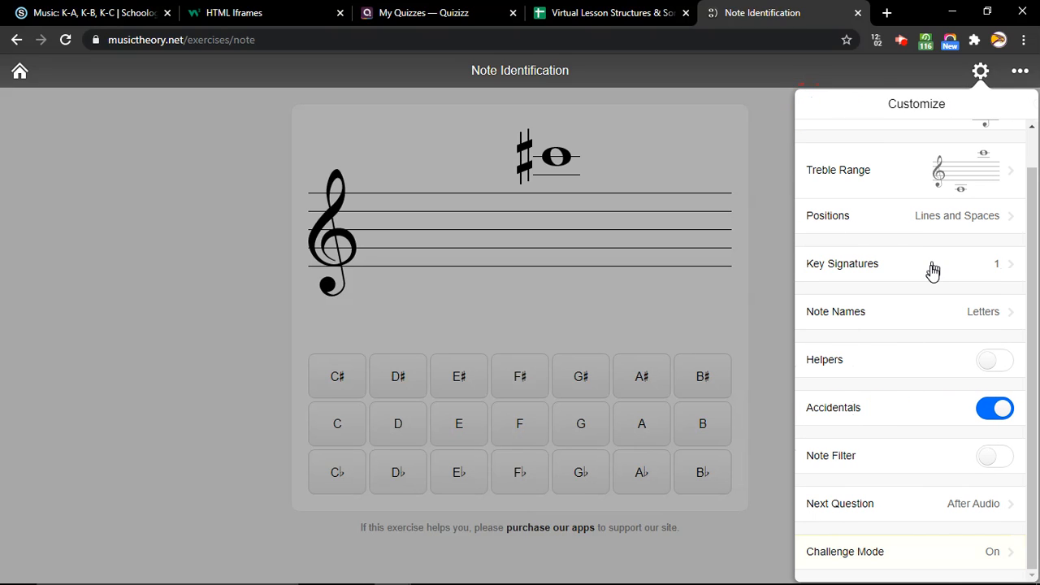
Start the Note Identification challenge and check the exercise's web settings.
scroll(911, 344, "up", 1)
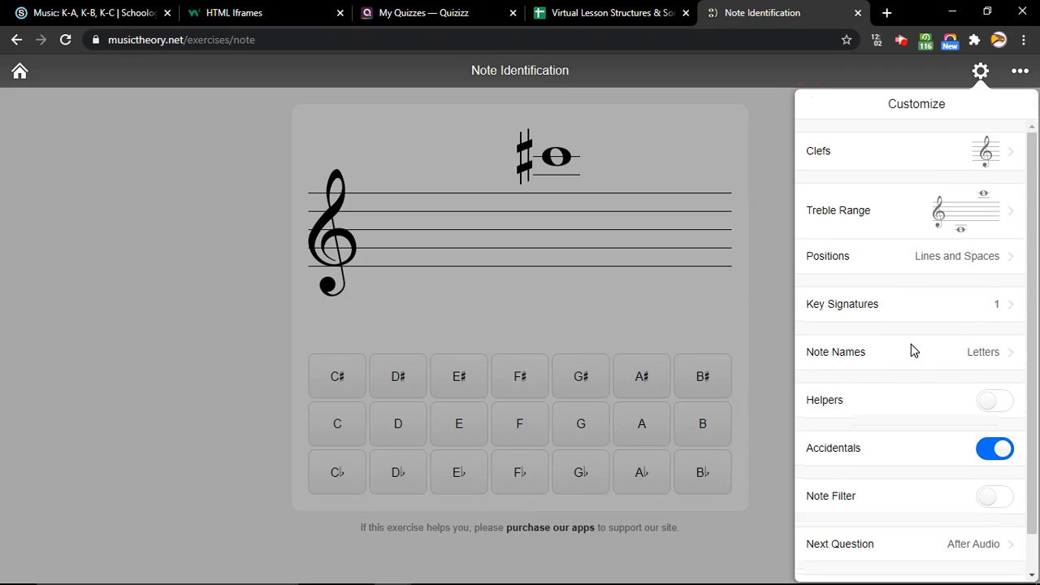
left_click(775, 282)
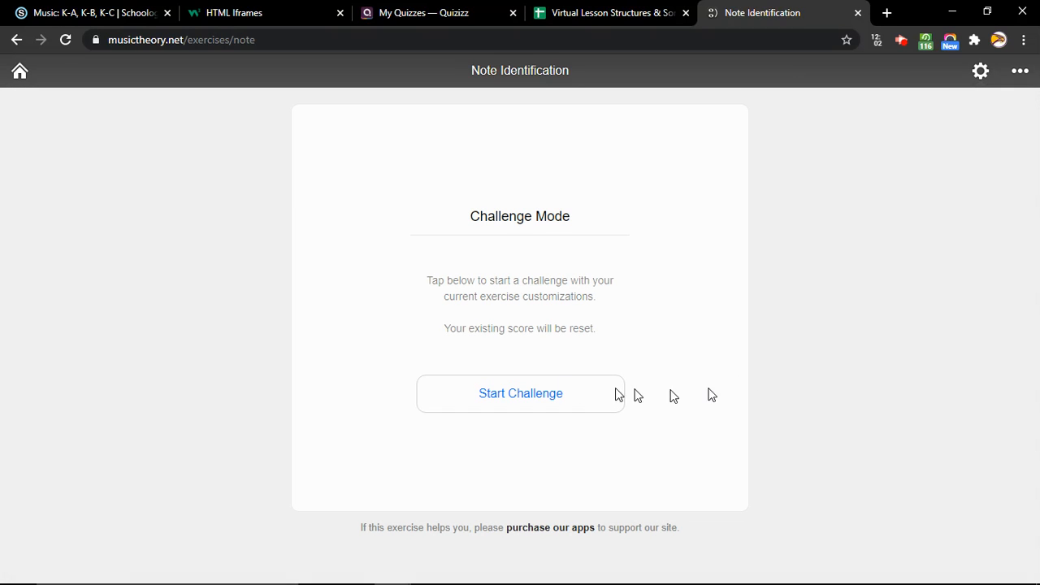
left_click(548, 402)
left_click(539, 397)
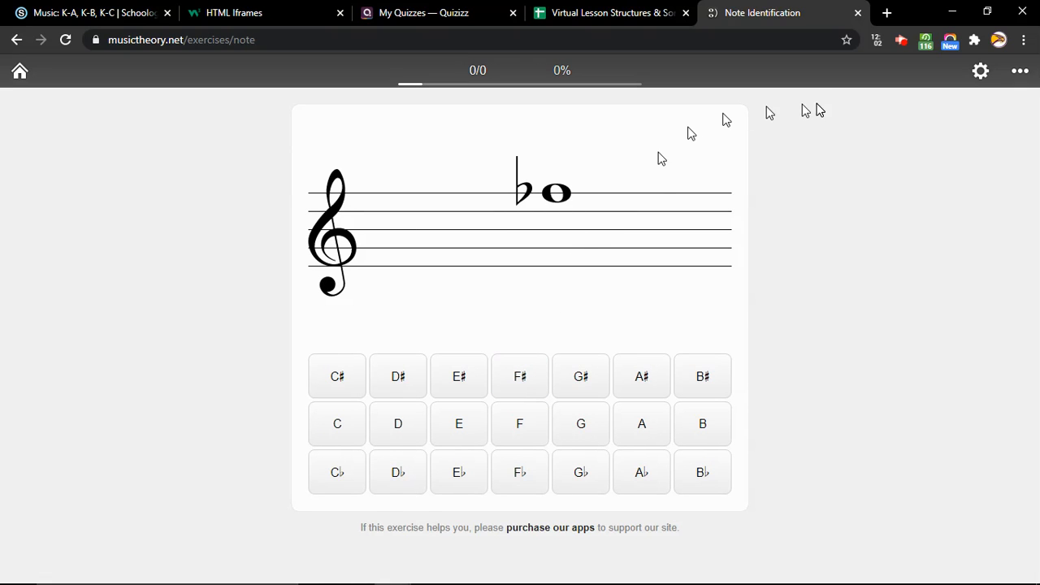
left_click(1026, 72)
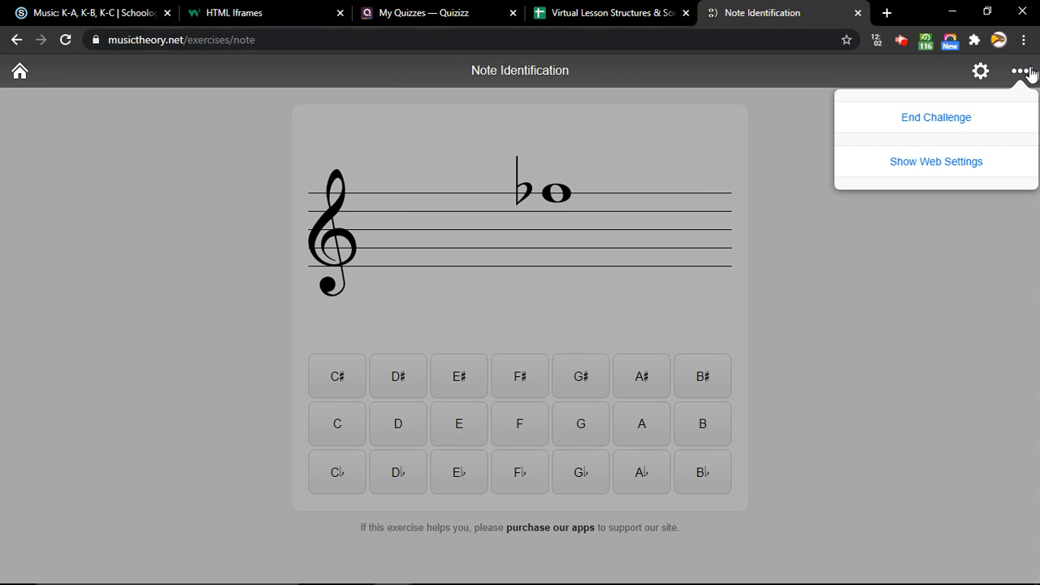
left_click(929, 162)
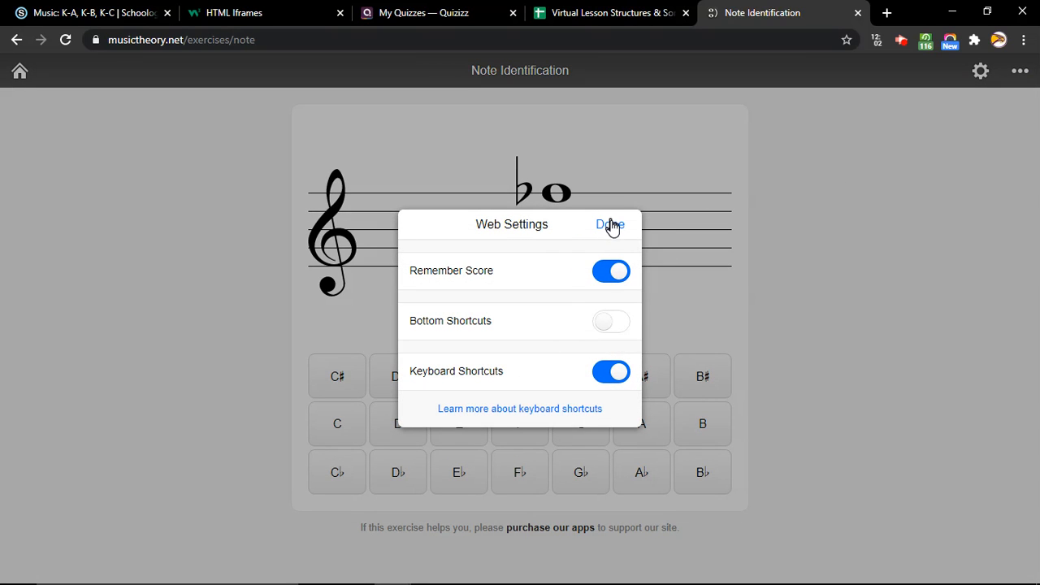
left_click(610, 226)
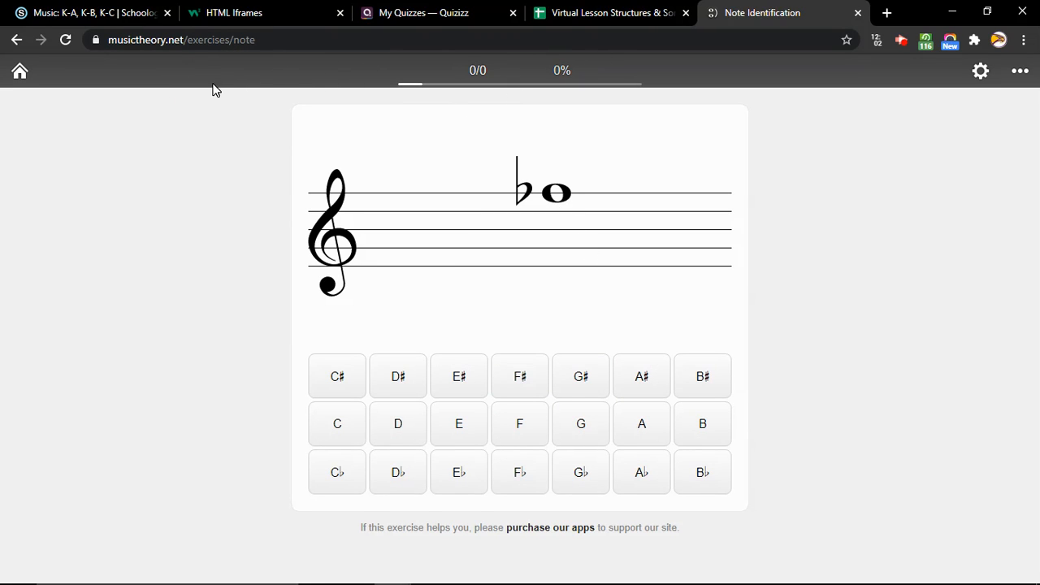
Go to musictheory.net's Exercise Customizer for teachers and open the Note Identification settings.
left_click(21, 73)
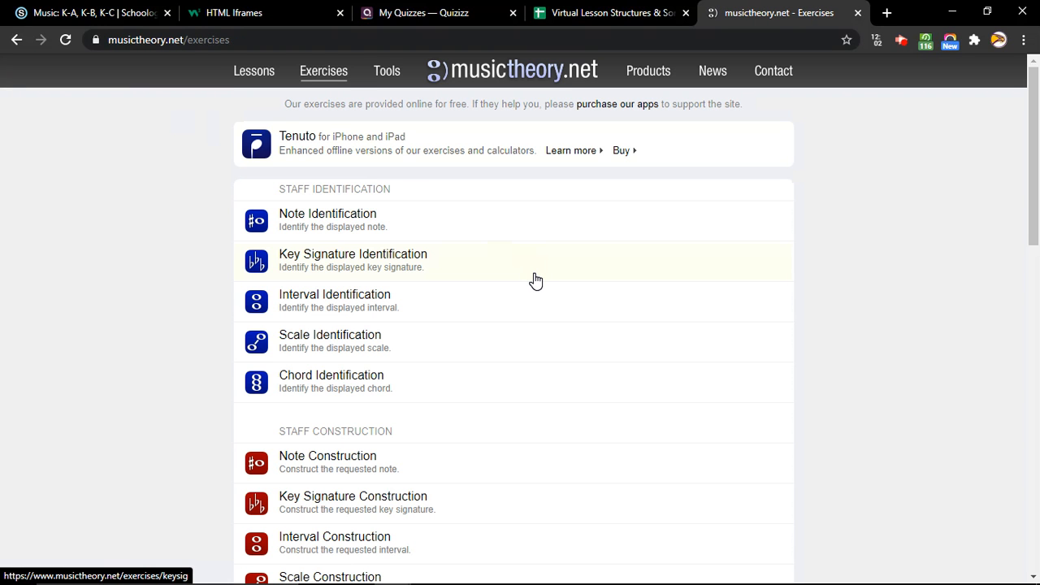
scroll(536, 280, "down", 12)
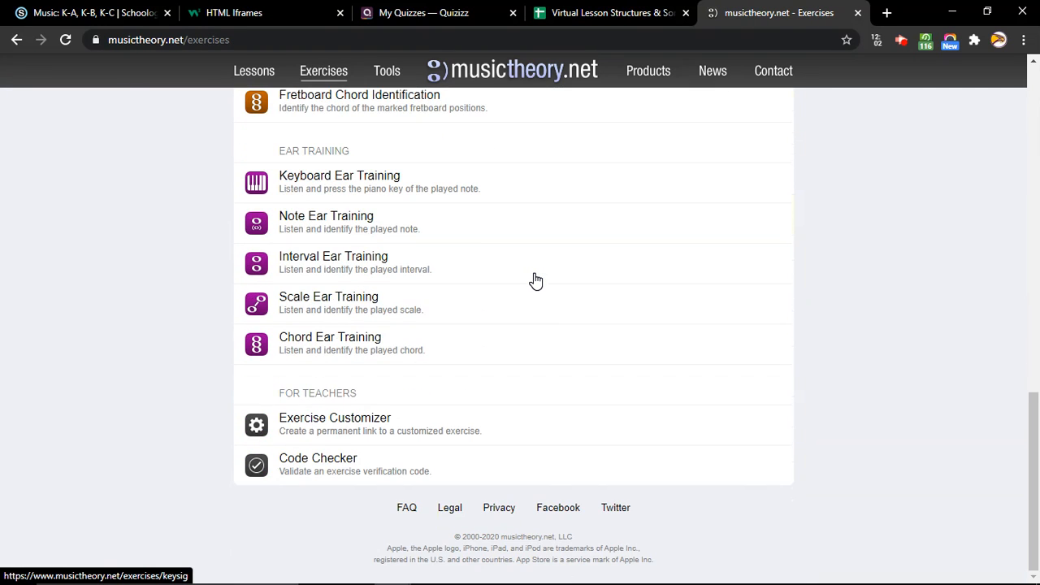
left_click(341, 430)
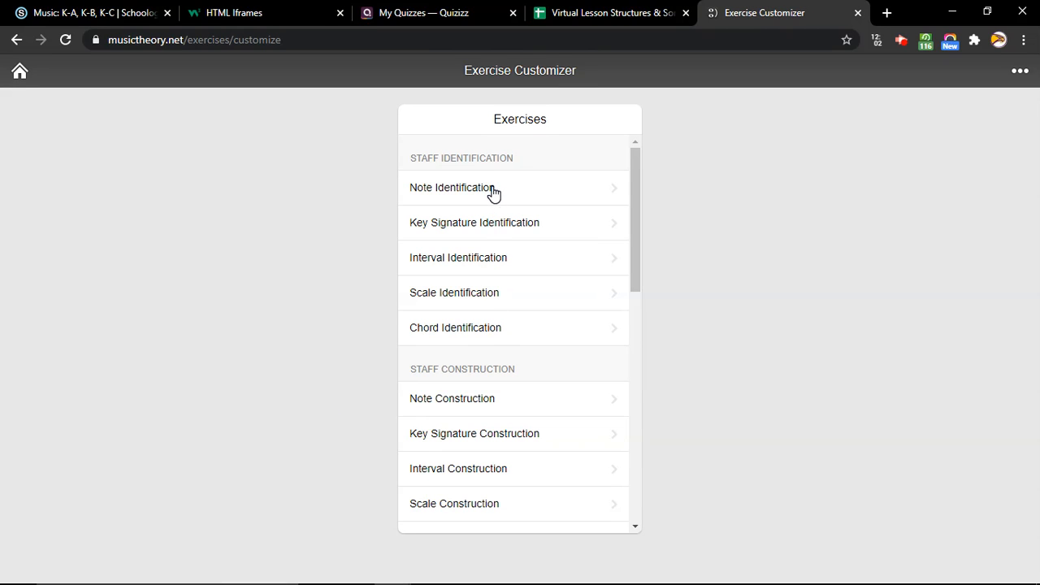
left_click(493, 191)
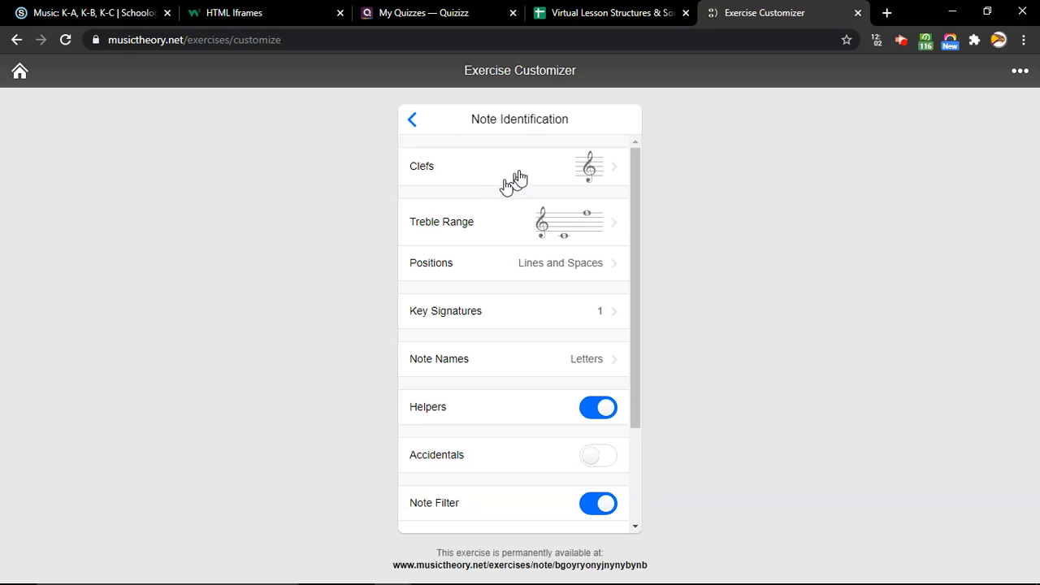
Open the customized Note Identification exercise through its permanent link and select its web address for copying.
scroll(512, 294, "down", 3)
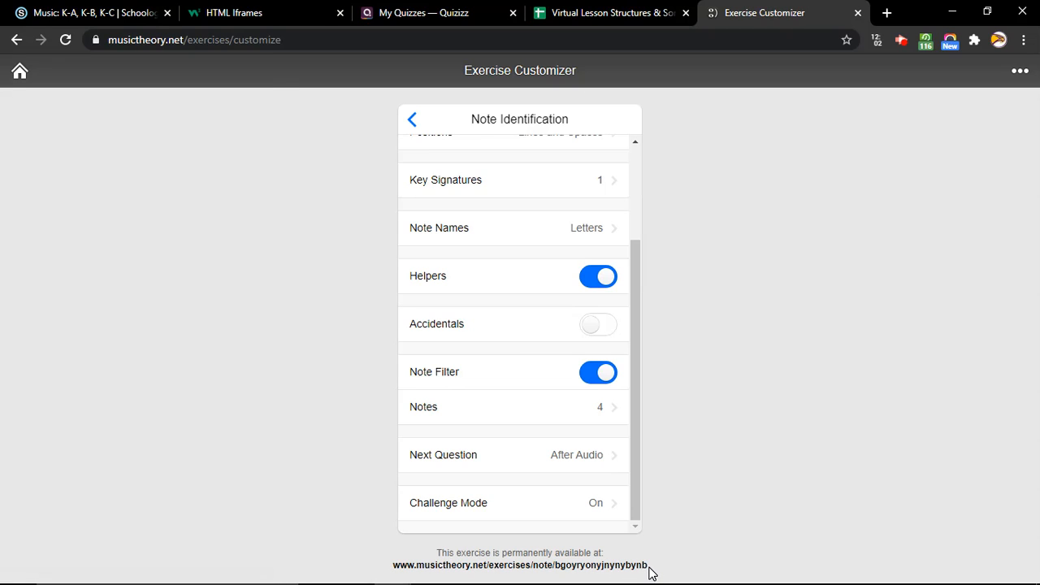
left_click(521, 565)
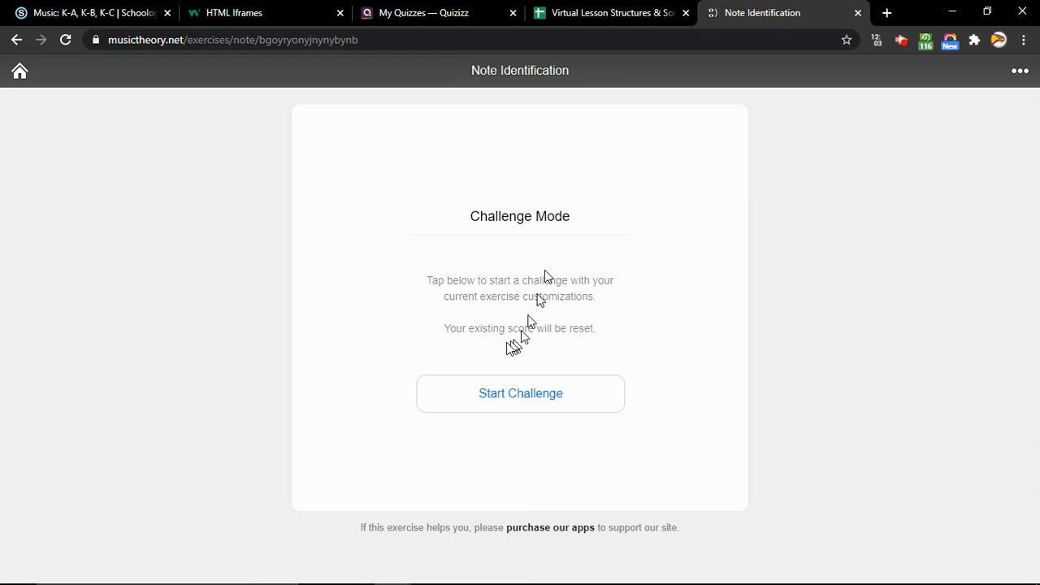
left_click(365, 45)
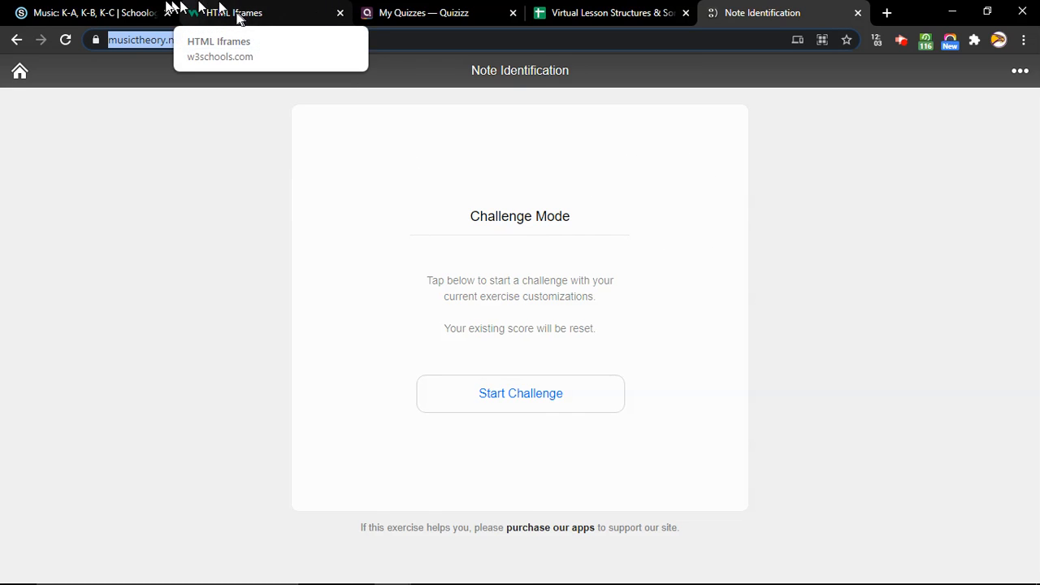
In the Schoology page draft, zoom the browser to 100% and write "1. Identify at least 8 notes to complete the challenge." in the body.
left_click(110, 8)
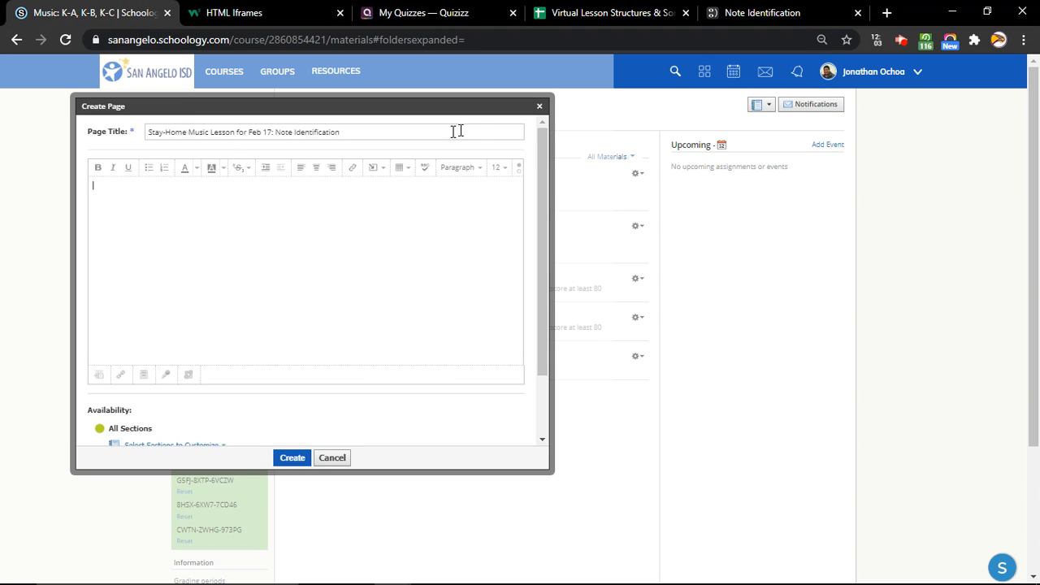
left_click(822, 40)
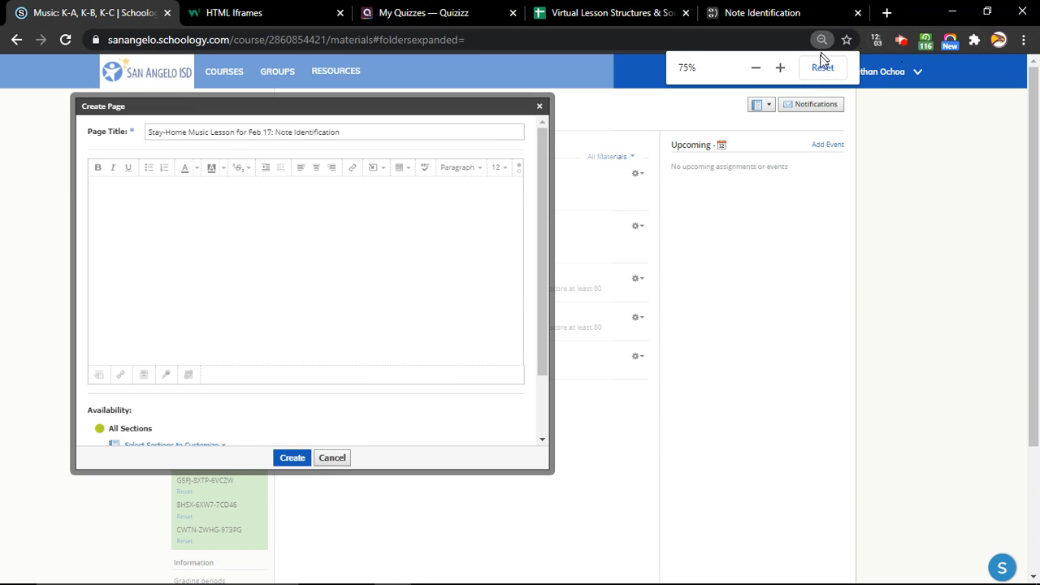
left_click(781, 69)
left_click(780, 69)
left_click(780, 68)
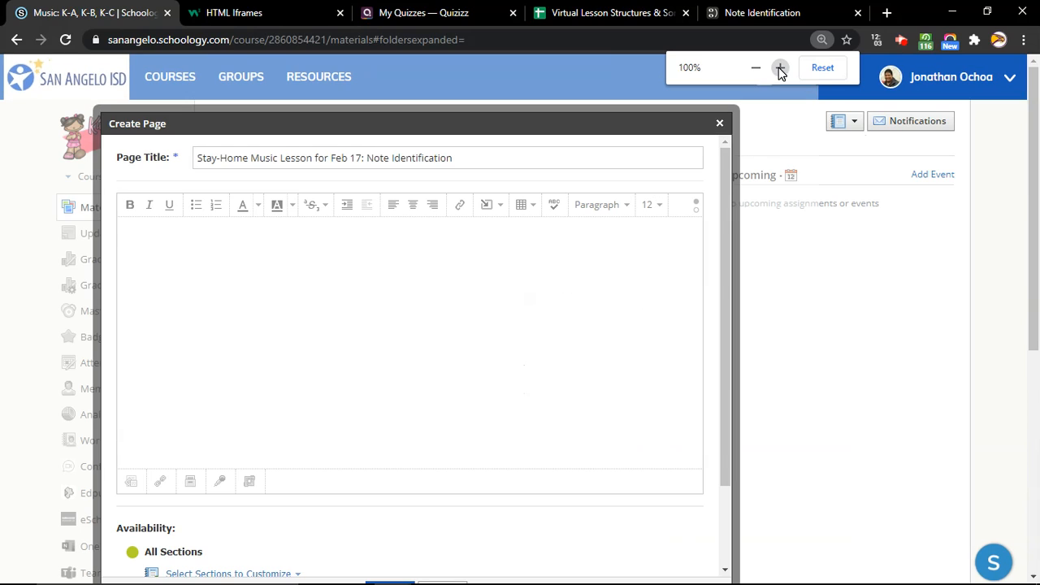
left_click(433, 259)
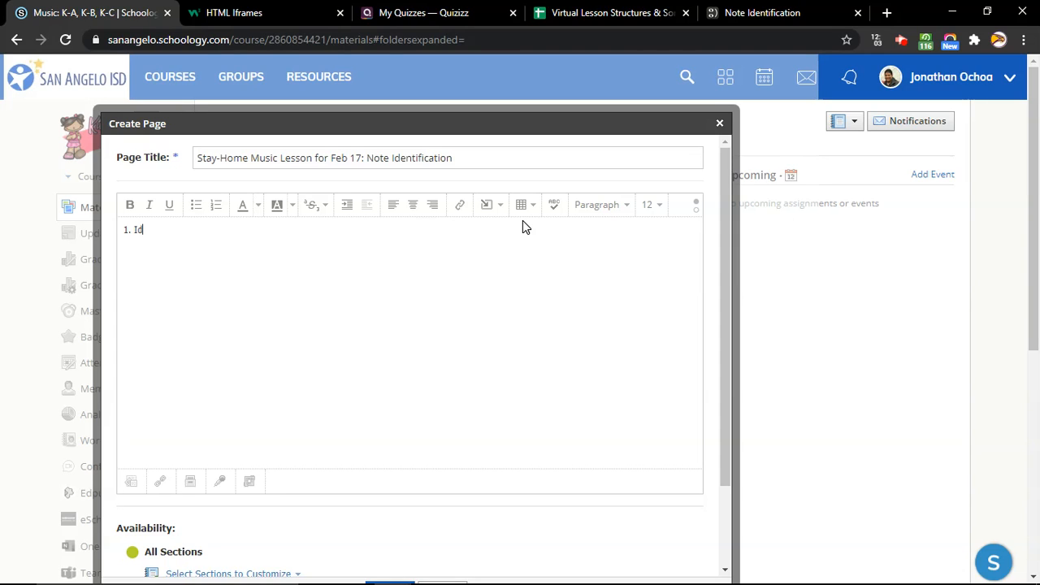
type("the")
type("8 note")
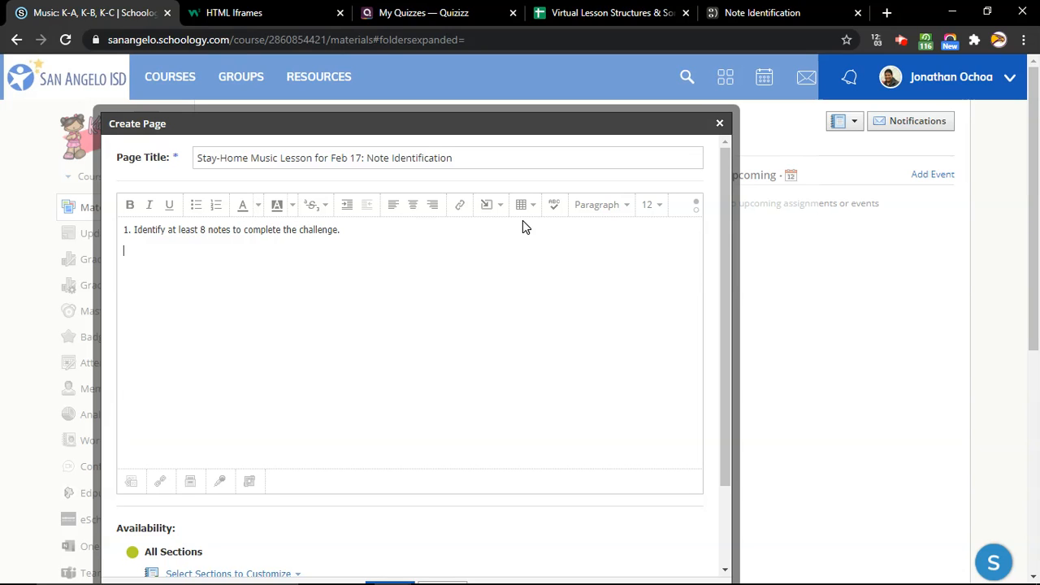
Show the page body as HTML source and search Google for "iframe html" in the HTML Iframes browser tab.
left_click(696, 210)
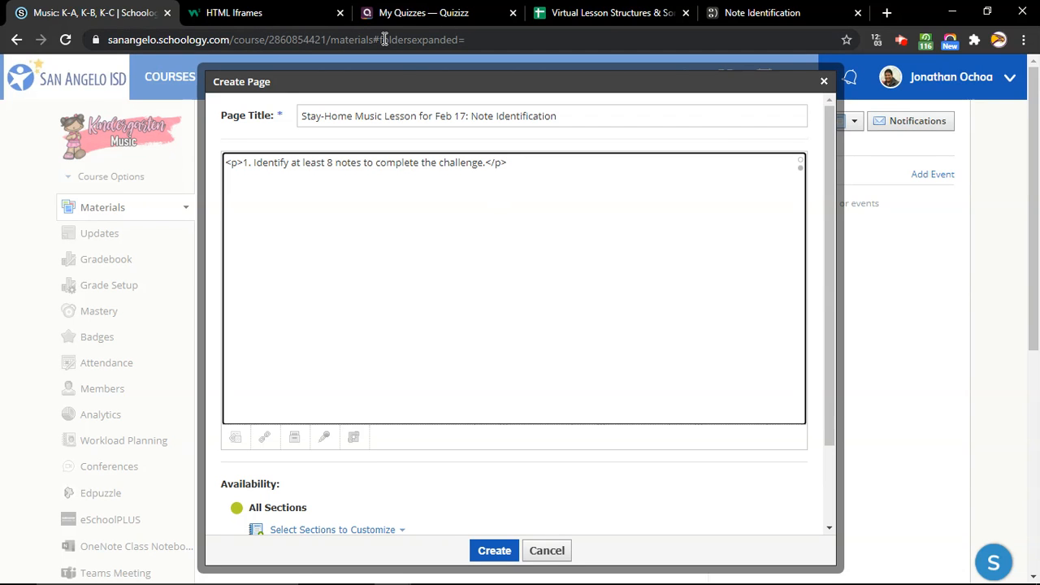
left_click(265, 11)
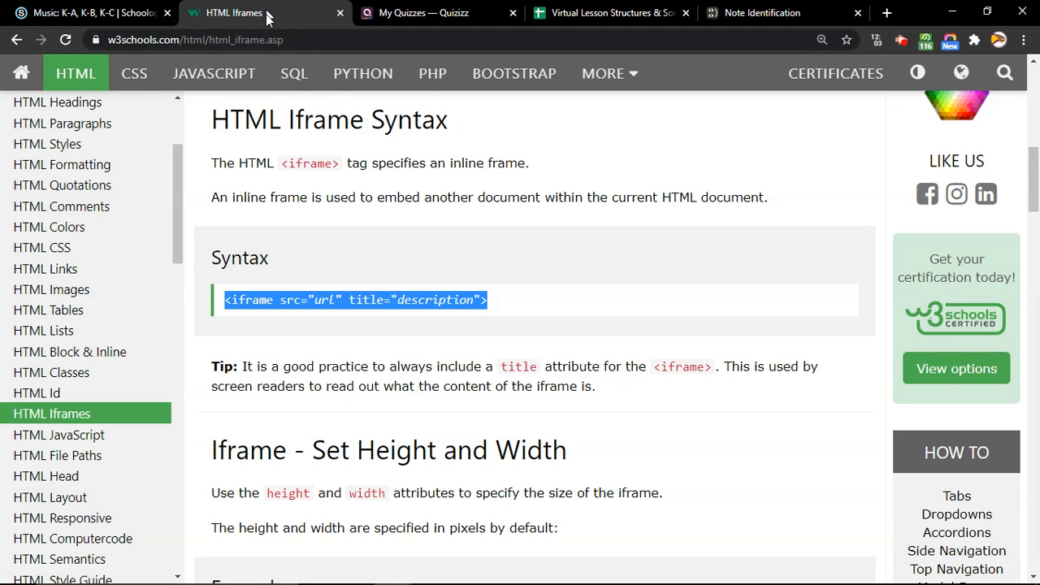
left_click(259, 37)
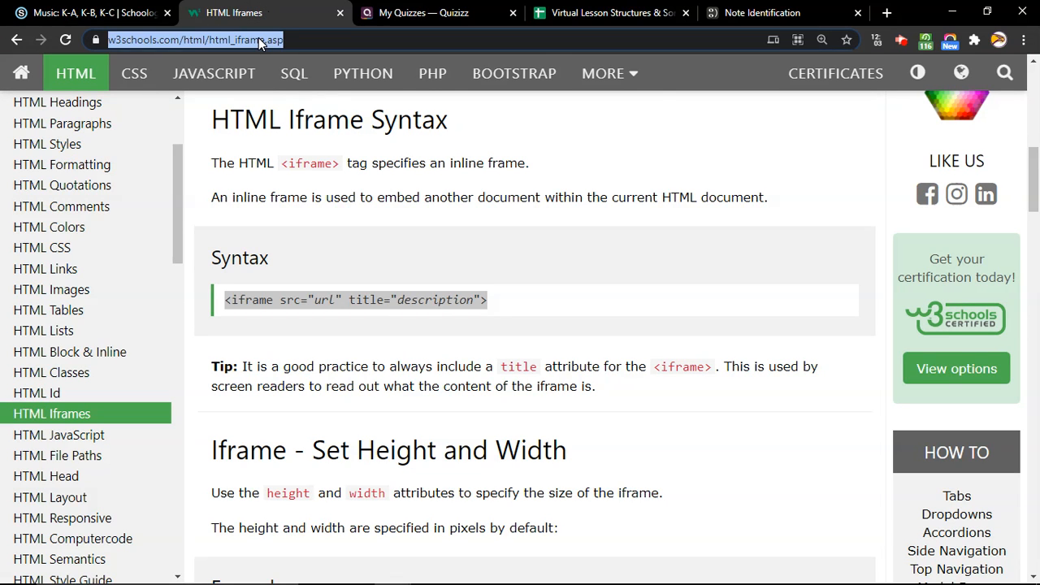
type("iframe html")
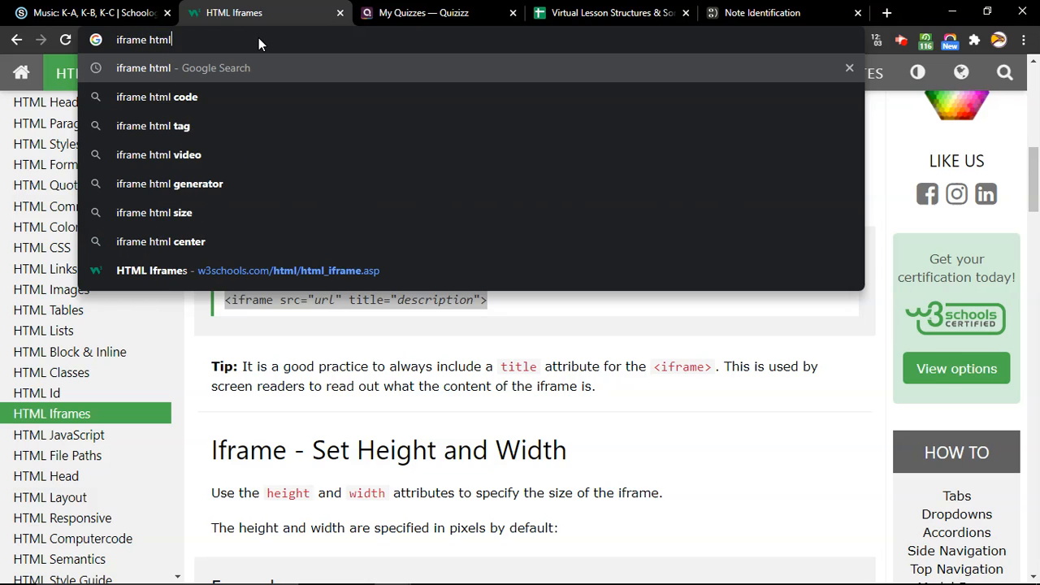
key("Return")
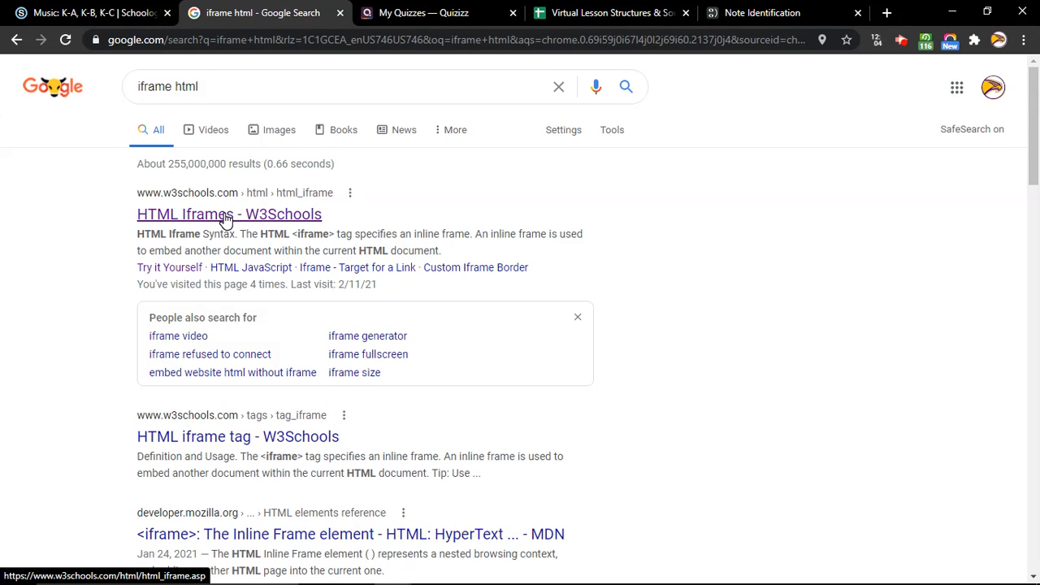
Copy the iframe syntax line from the W3Schools HTML Iframes page and paste it below the instruction in the Schoology page's HTML.
left_click(226, 216)
scroll(478, 312, "down", 3)
scroll(478, 311, "down", 5)
left_click_drag(488, 321, 226, 315)
key("ctrl+c")
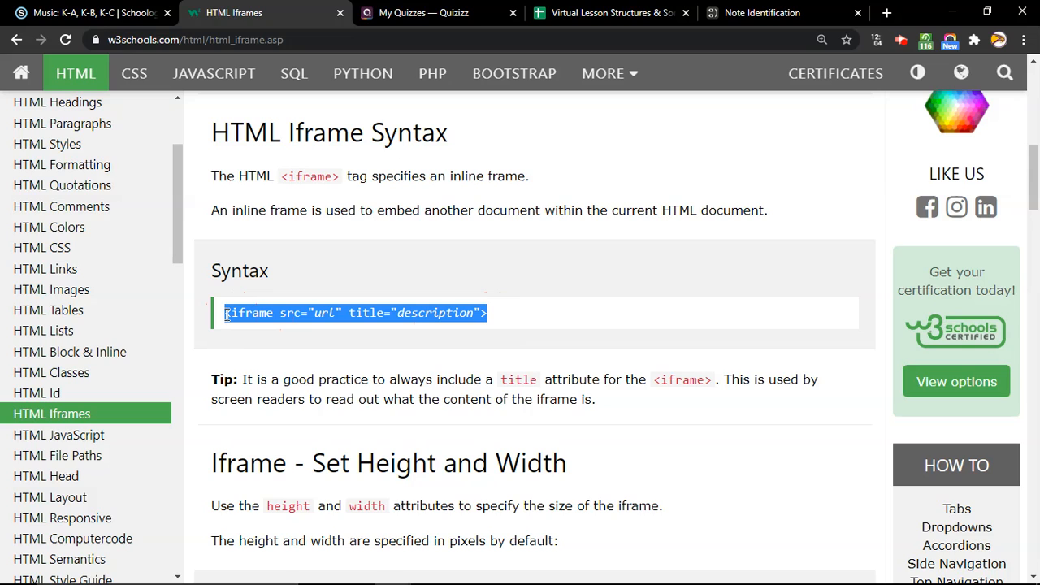
left_click(96, 10)
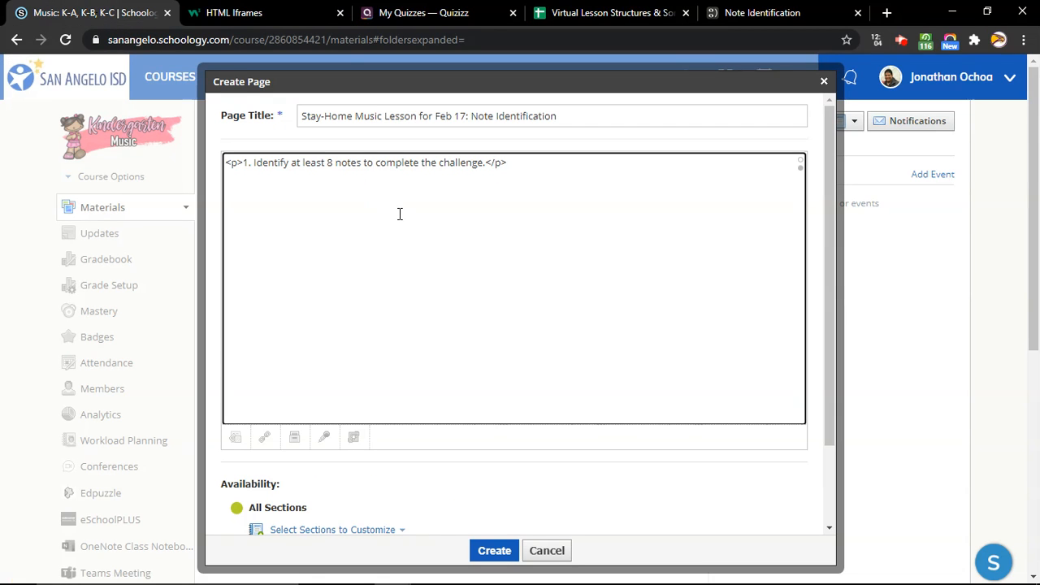
key("ctrl+v")
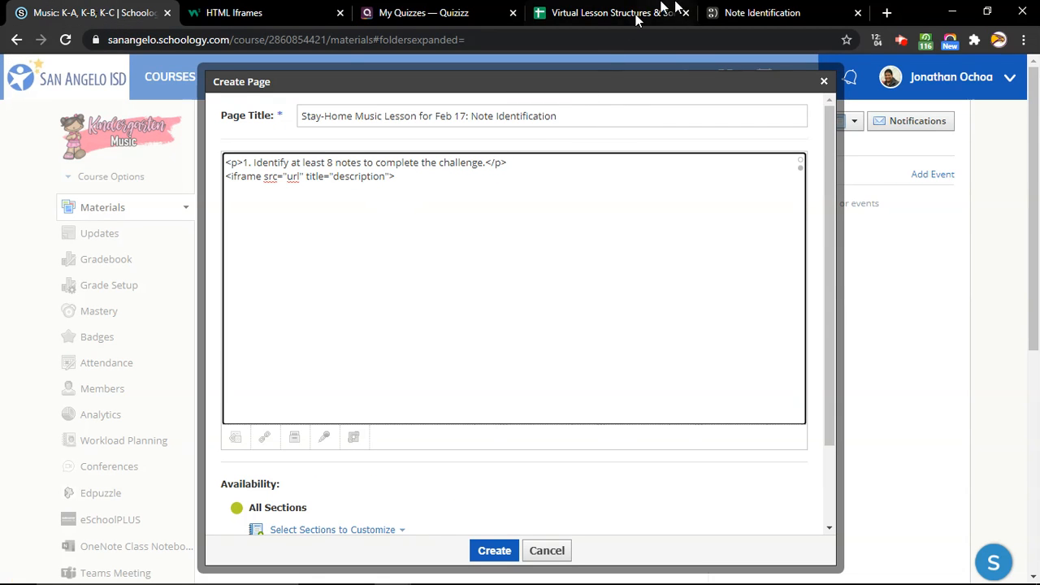
Copy the customized exercise's web address and put it in the iframe's src in place of the url placeholder, removing the title attribute.
left_click(754, 10)
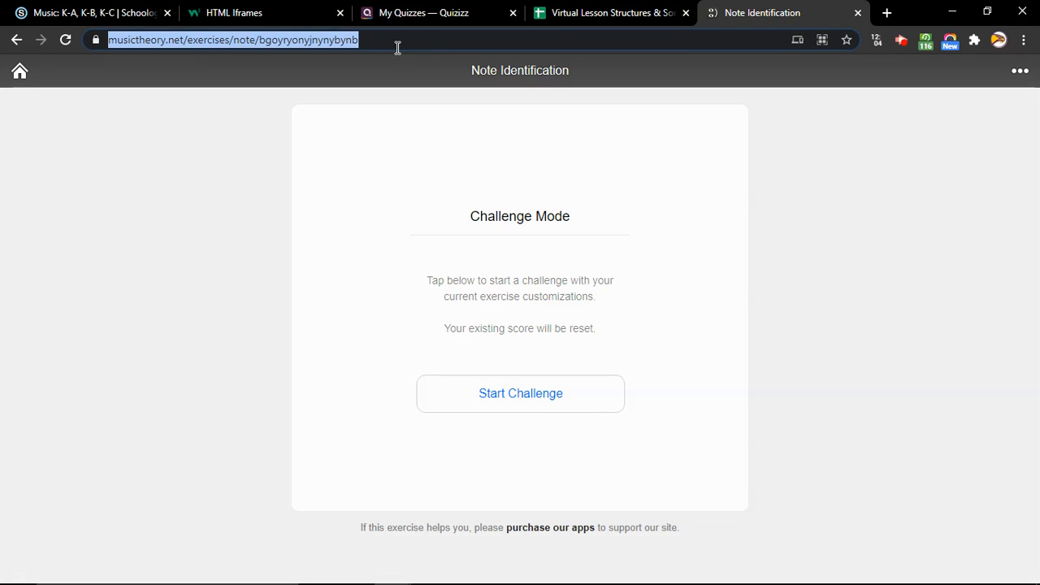
left_click(102, 10)
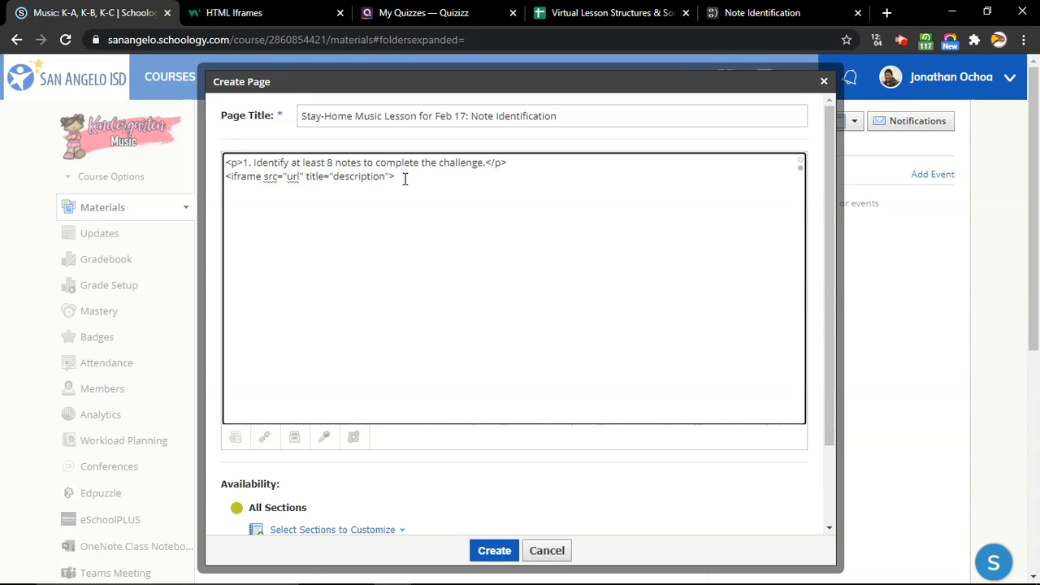
left_click_drag(386, 176, 290, 179)
type("https://www.musictheory.net/exercises/note/bgoyryonyjnynybynb")
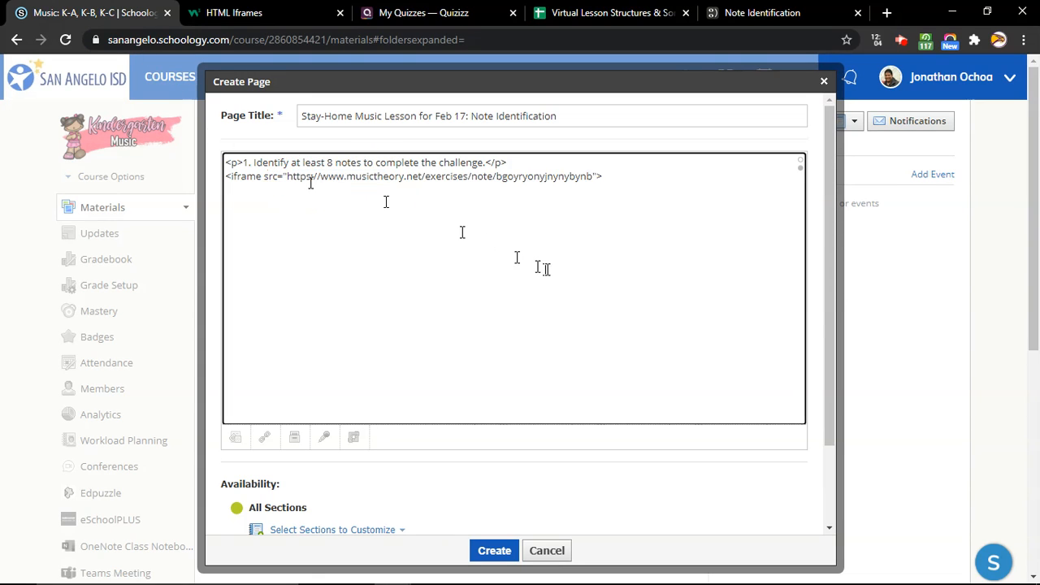
Return to the visual editor, enlarge the embedded frame to nearly the full editor width and a greater height, and create the page.
left_click(802, 163)
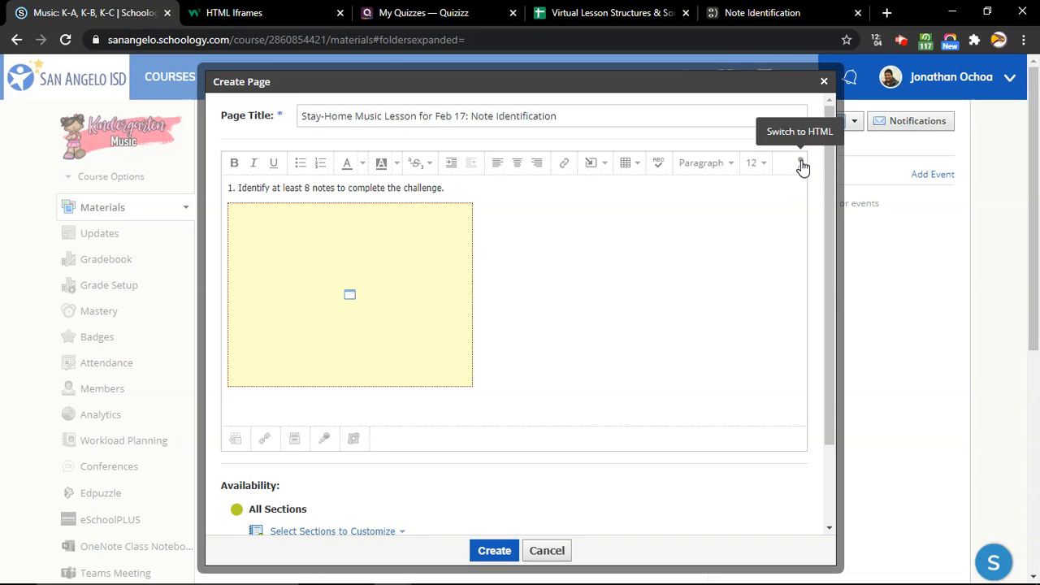
left_click(391, 283)
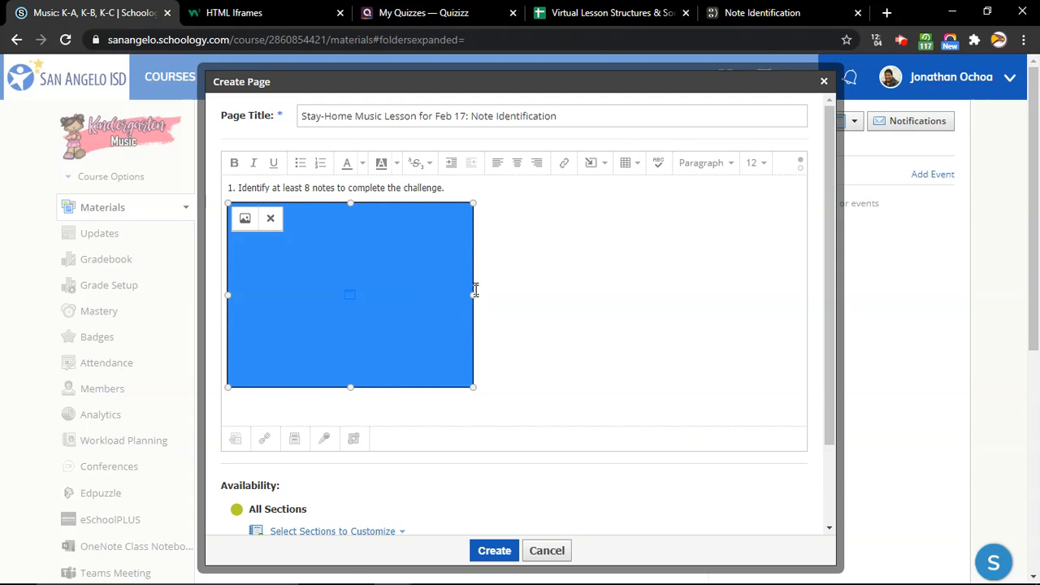
left_click_drag(474, 293, 785, 291)
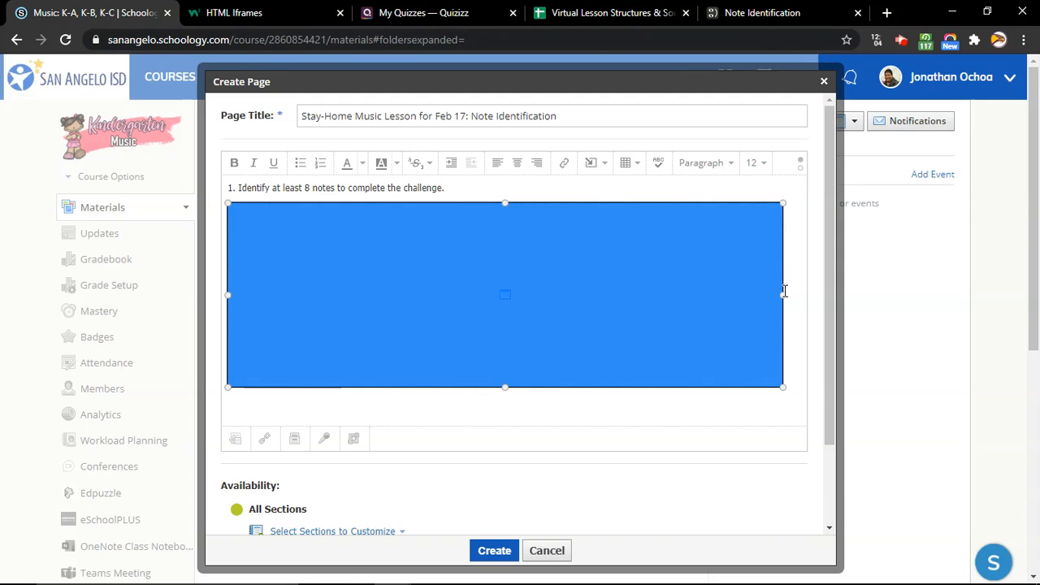
left_click(505, 386)
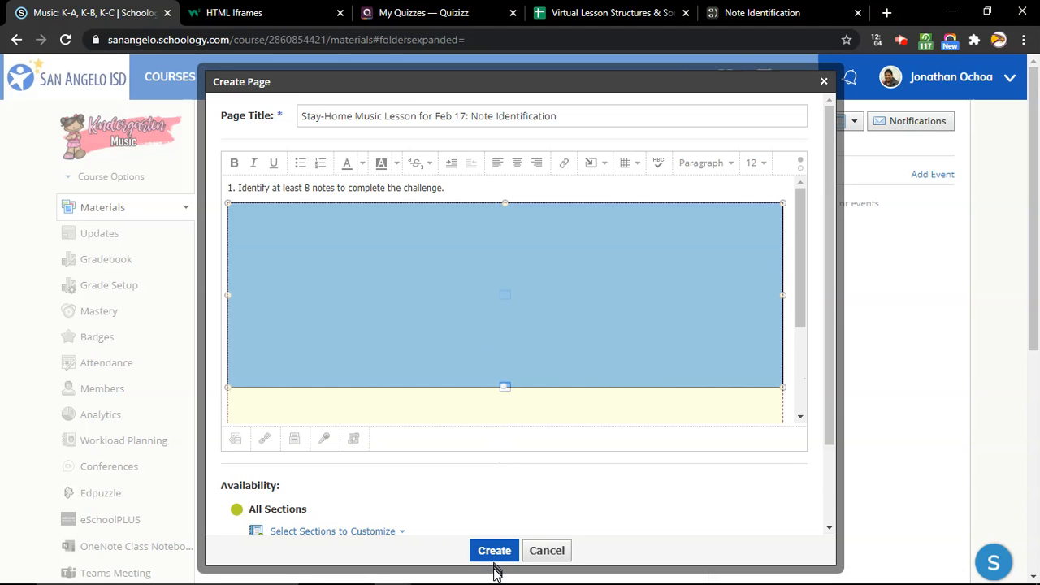
left_click(494, 551)
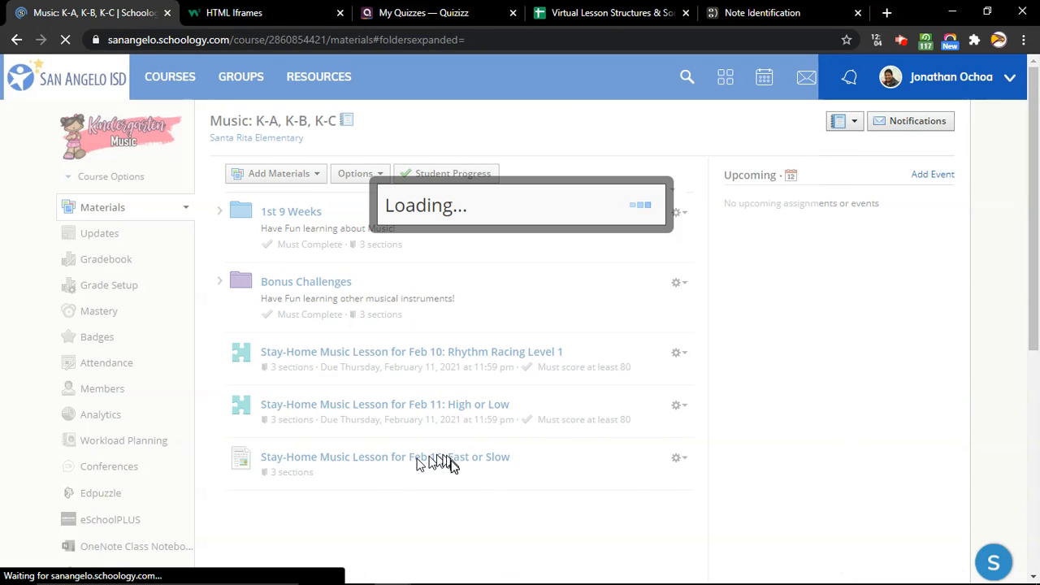
Open the Feb 17 Note Identification page and test the embedded challenge by answering several notes.
left_click(394, 517)
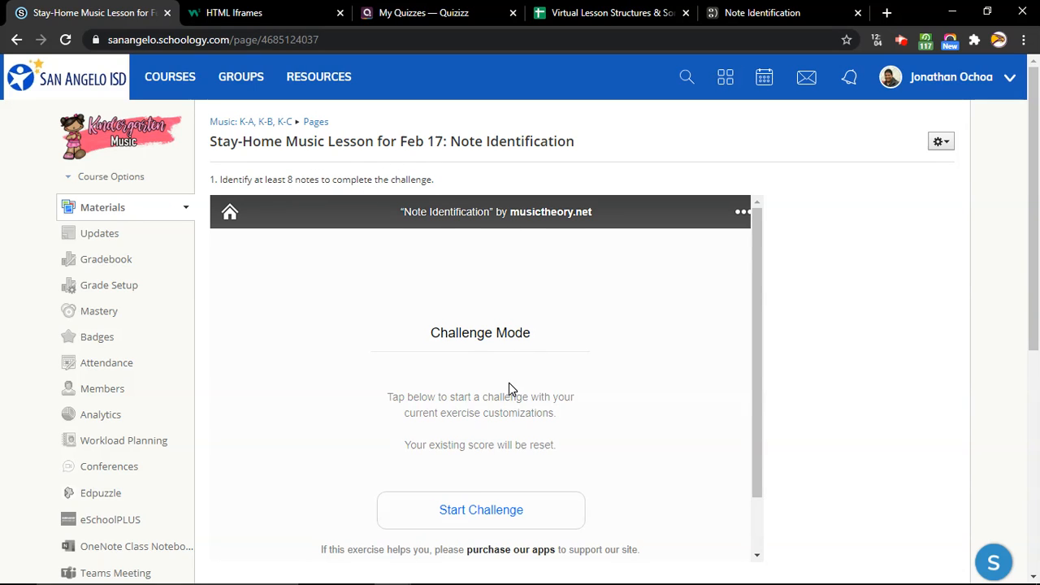
scroll(509, 390, "down", 1)
left_click(462, 451)
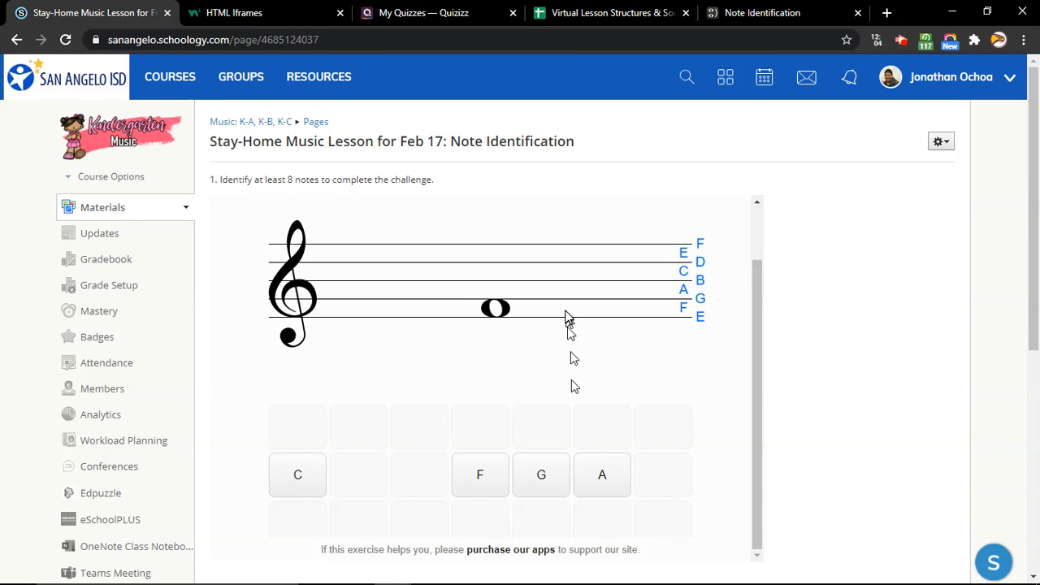
left_click(472, 485)
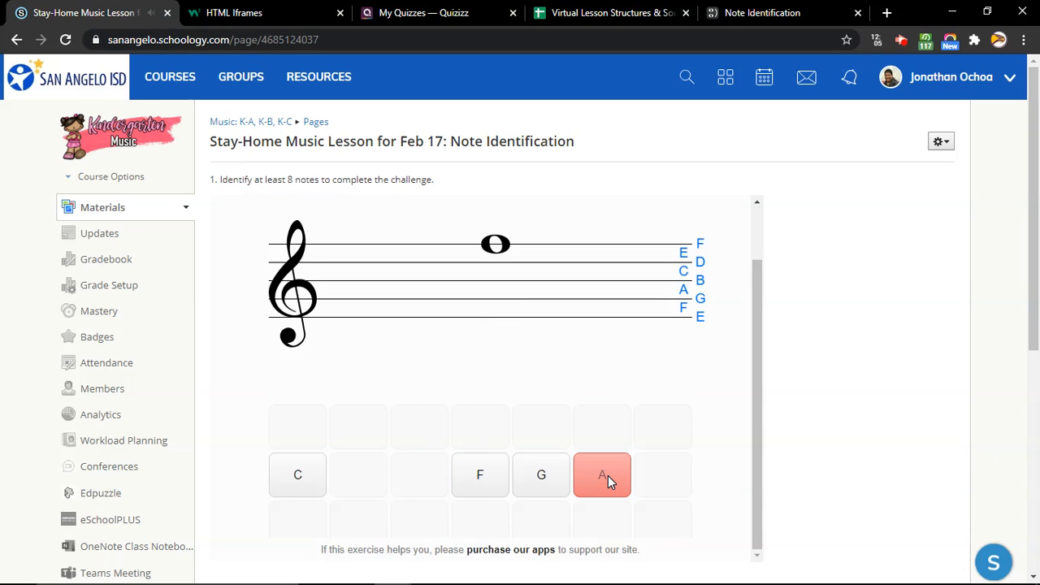
left_click(478, 476)
left_click(482, 477)
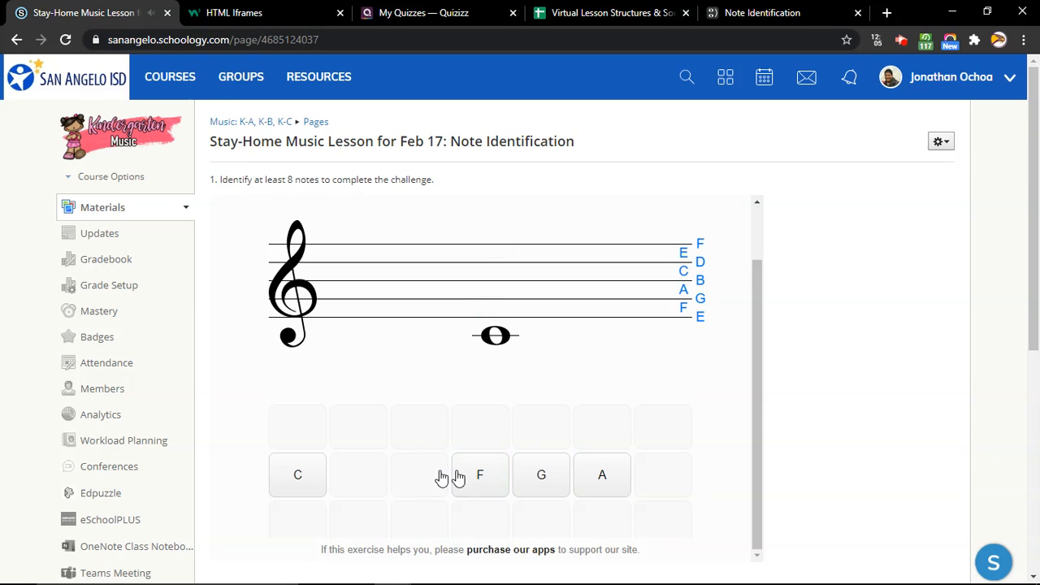
left_click(302, 480)
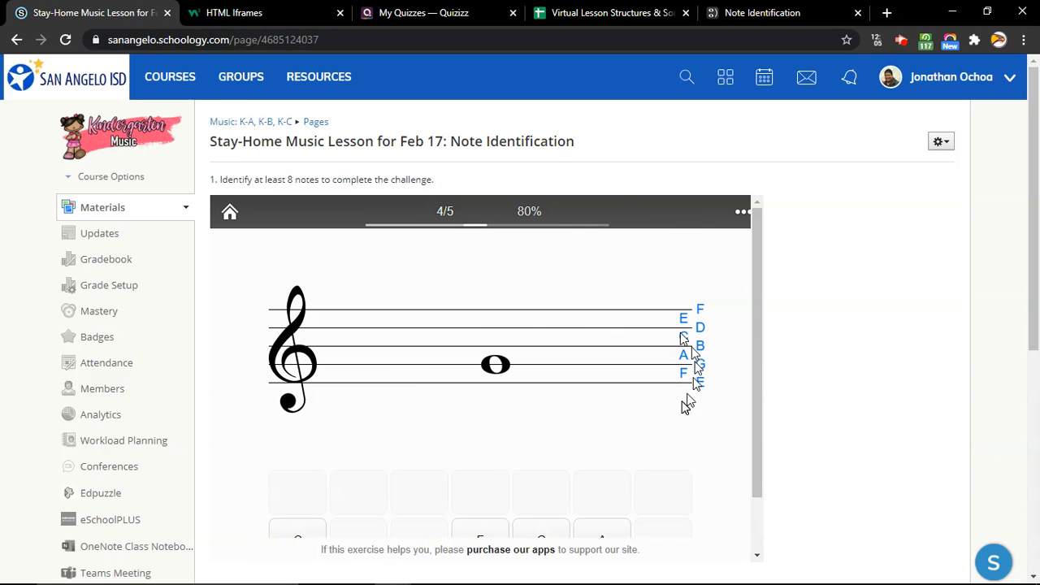
Examine how the embedded exercise fits inside its frame and how much room the page leaves below it.
scroll(683, 408, "down", 2)
scroll(683, 409, "up", 1)
scroll(683, 408, "down", 1)
scroll(683, 408, "up", 1)
scroll(683, 408, "down", 1)
scroll(883, 370, "down", 5)
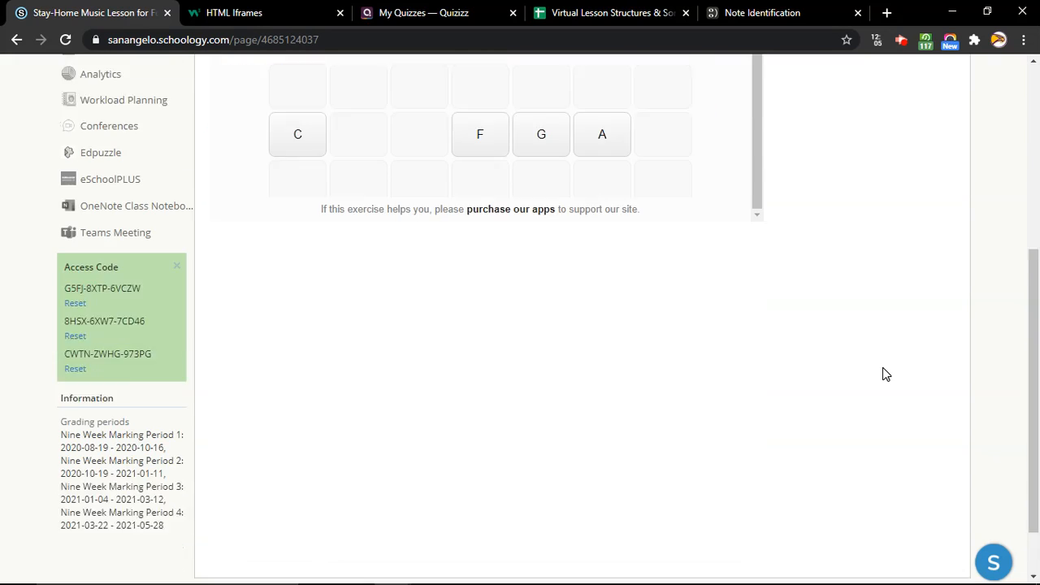
scroll(910, 192, "up", 5)
Edit the Feb 17 Note Identification page to increase the embedded frame's height, save the changes, and check how the whole exercise fits.
left_click(941, 143)
left_click(898, 168)
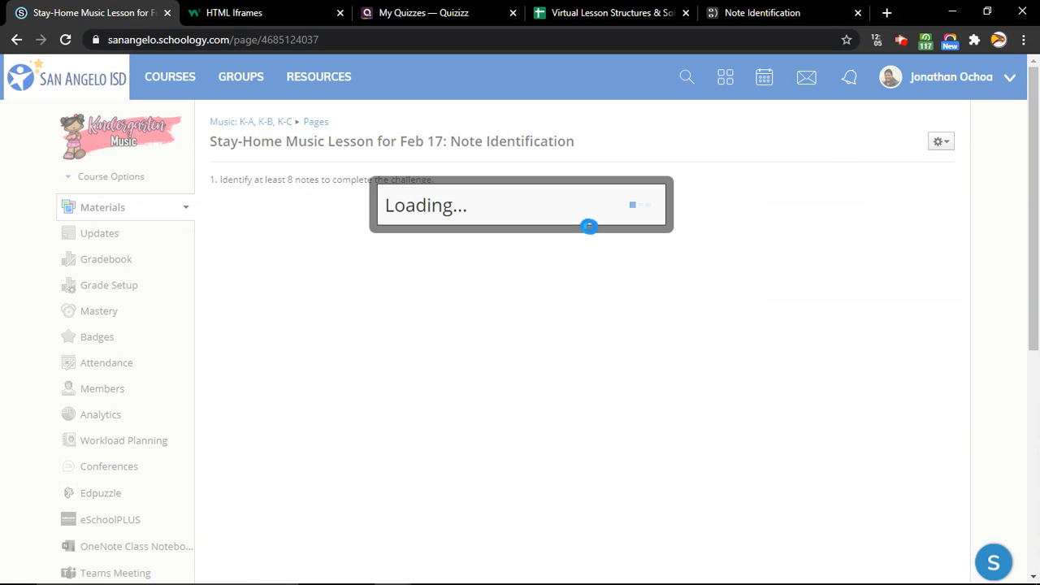
left_click(496, 279)
scroll(545, 287, "down", 2)
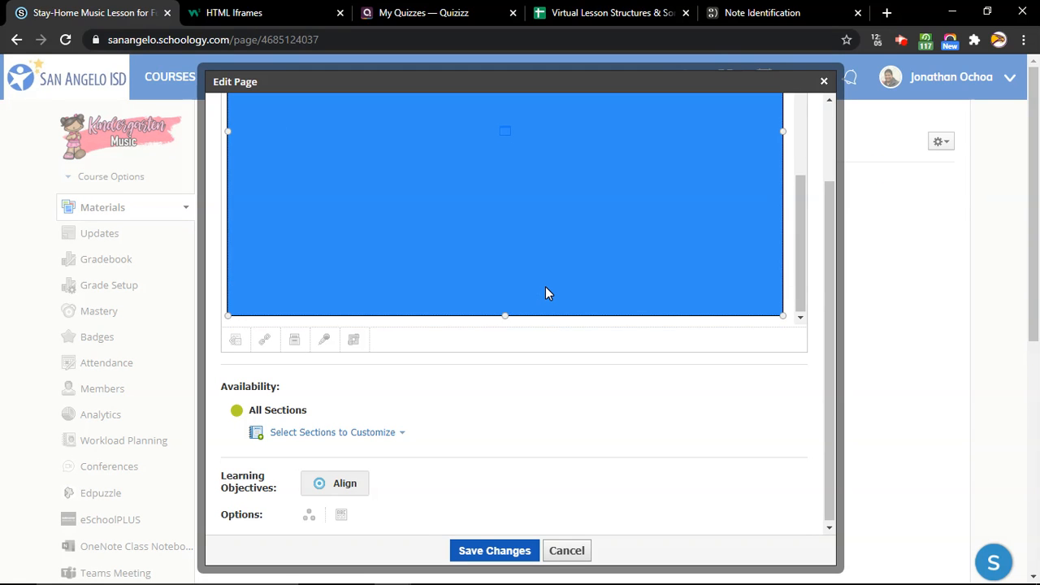
left_click_drag(505, 315, 504, 446)
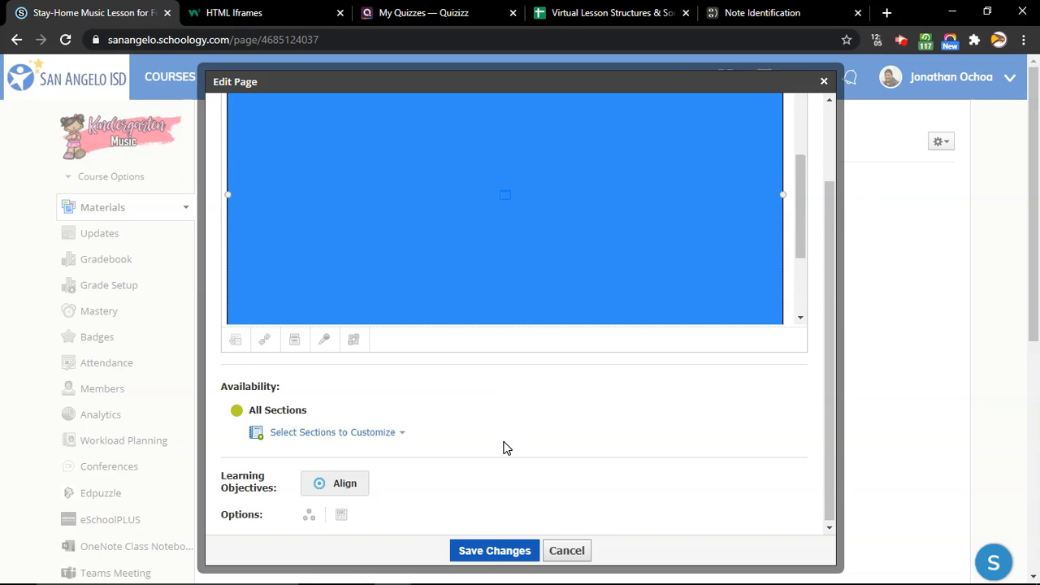
left_click(495, 551)
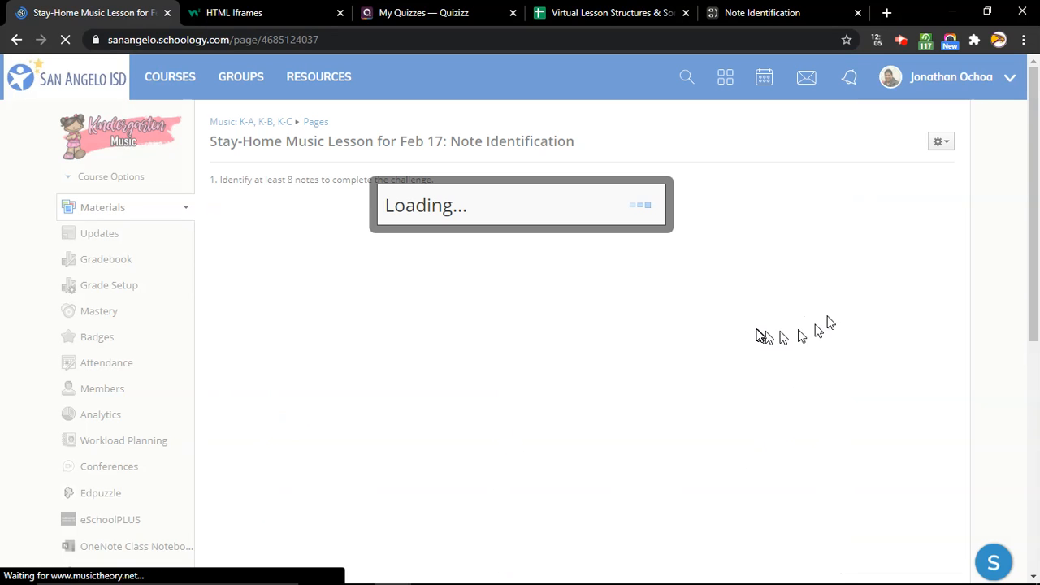
scroll(798, 293, "down", 2)
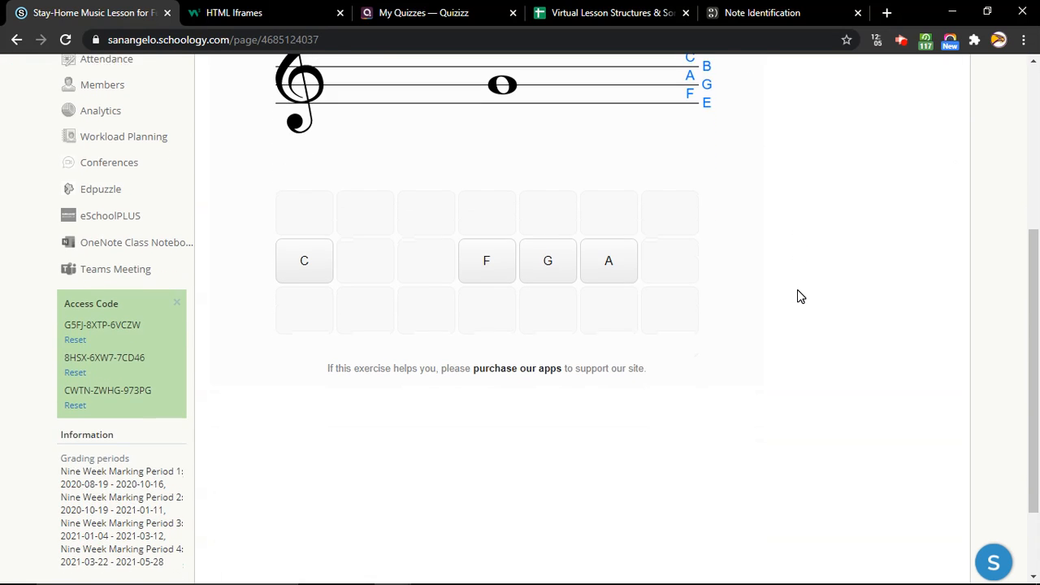
scroll(509, 241, "up", 2)
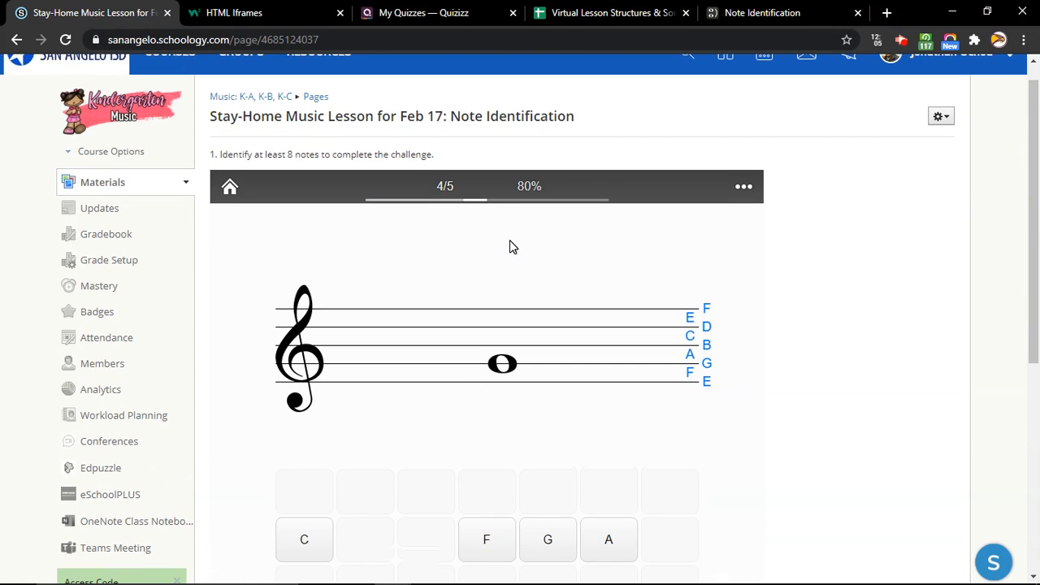
scroll(512, 221, "down", 2)
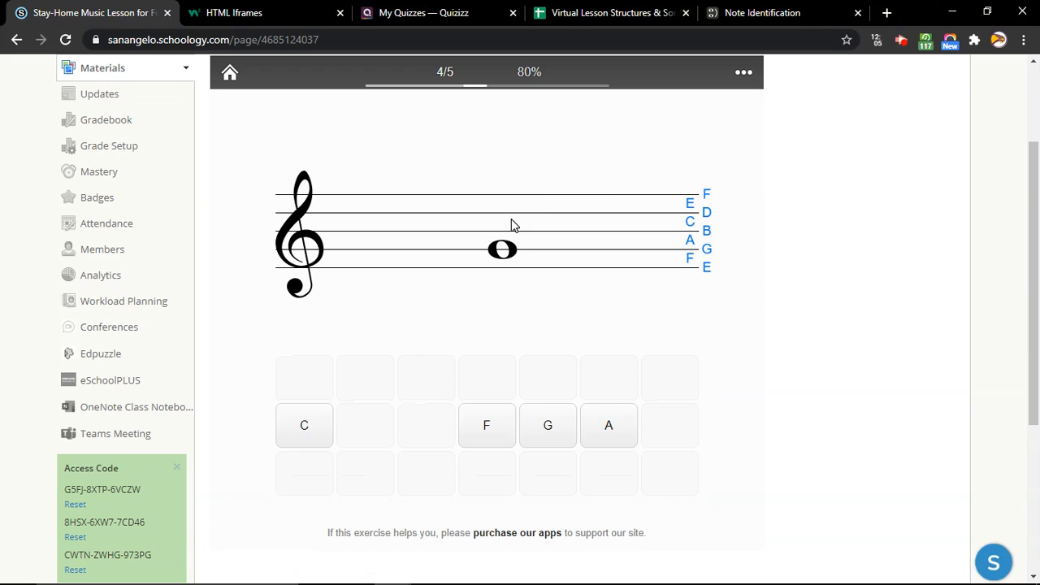
scroll(692, 183, "up", 2)
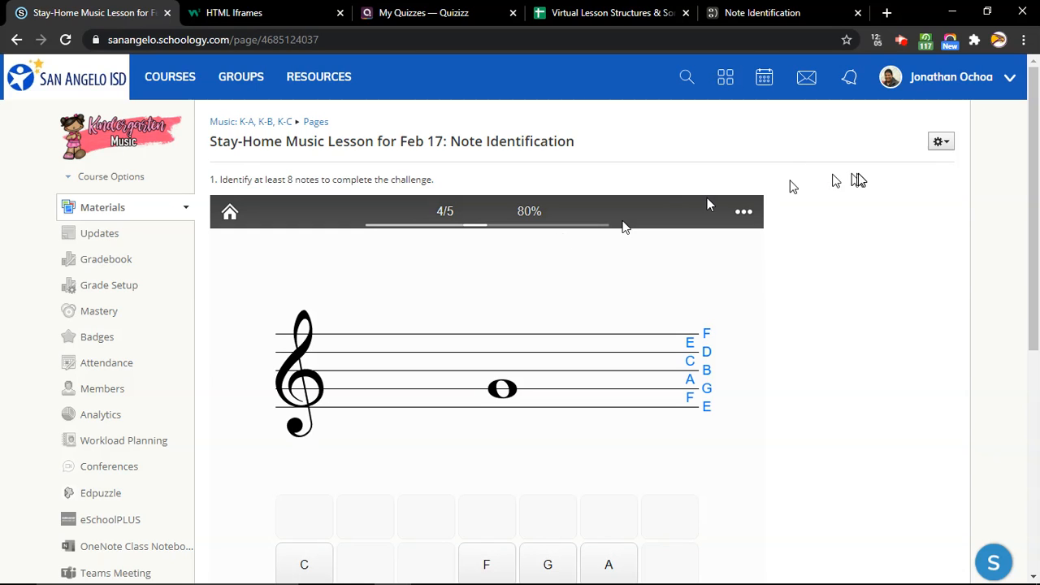
From the course's list of pages, open the Feb 17 Note Identification page for editing, review its content, and close it without saving.
left_click(316, 123)
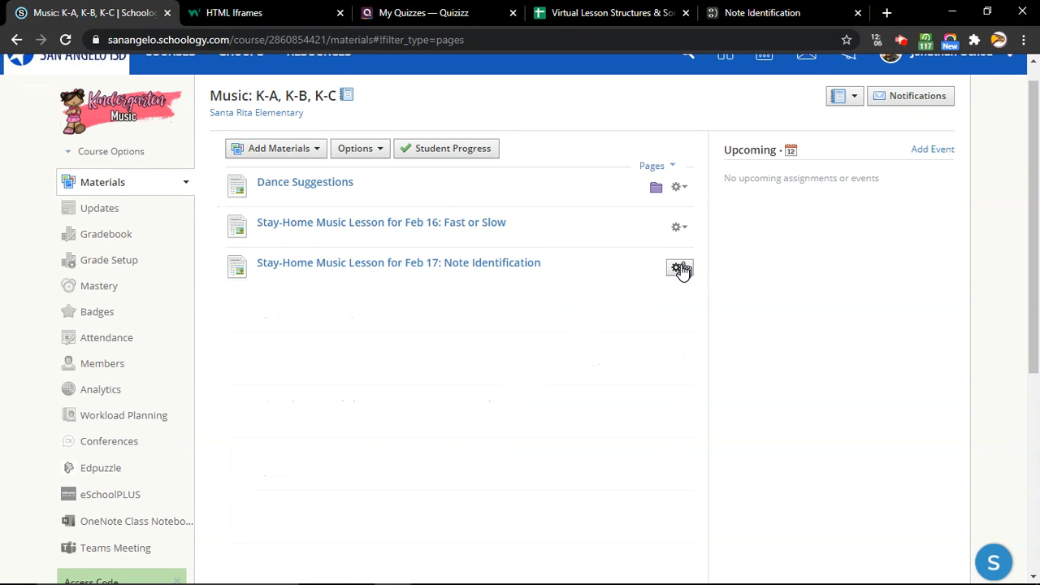
left_click(680, 269)
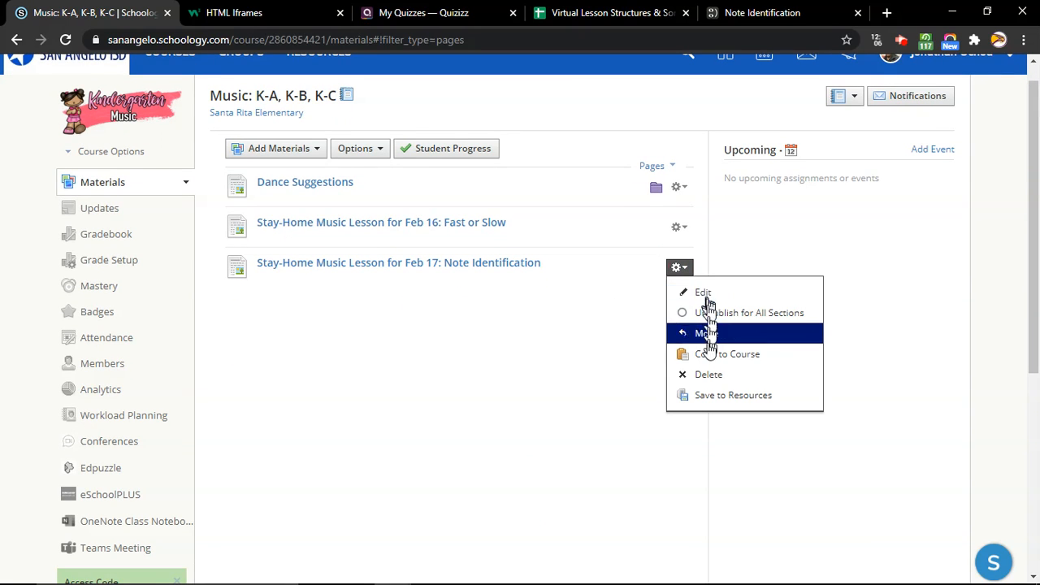
left_click(701, 292)
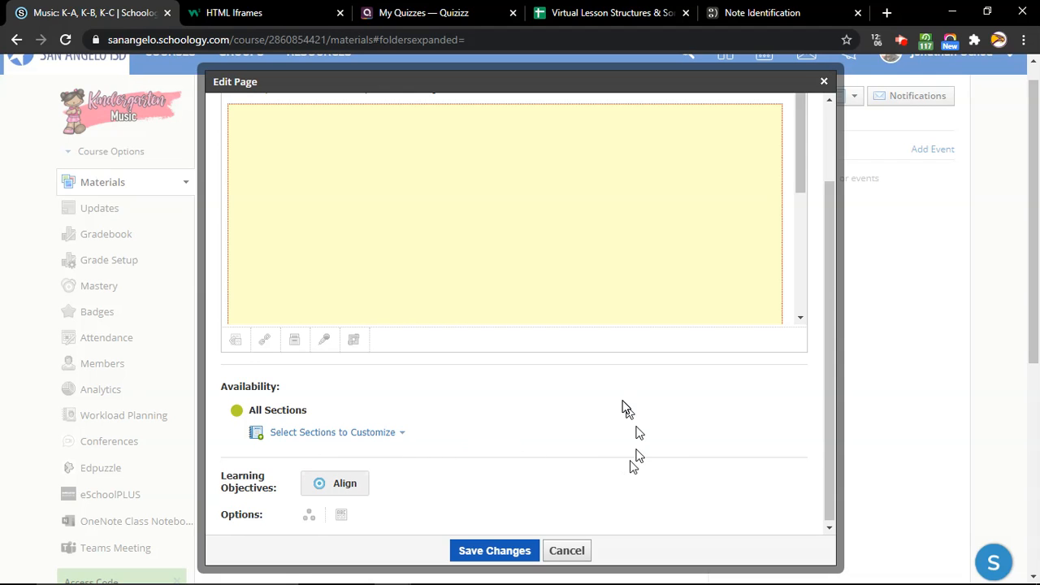
scroll(625, 406, "up", 2)
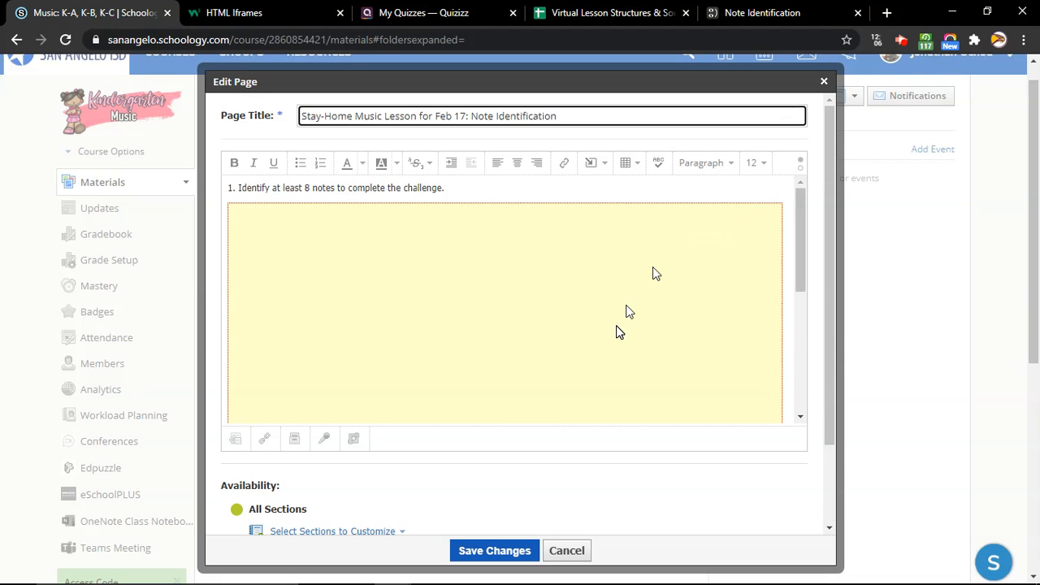
scroll(616, 325, "down", 3)
left_click(568, 552)
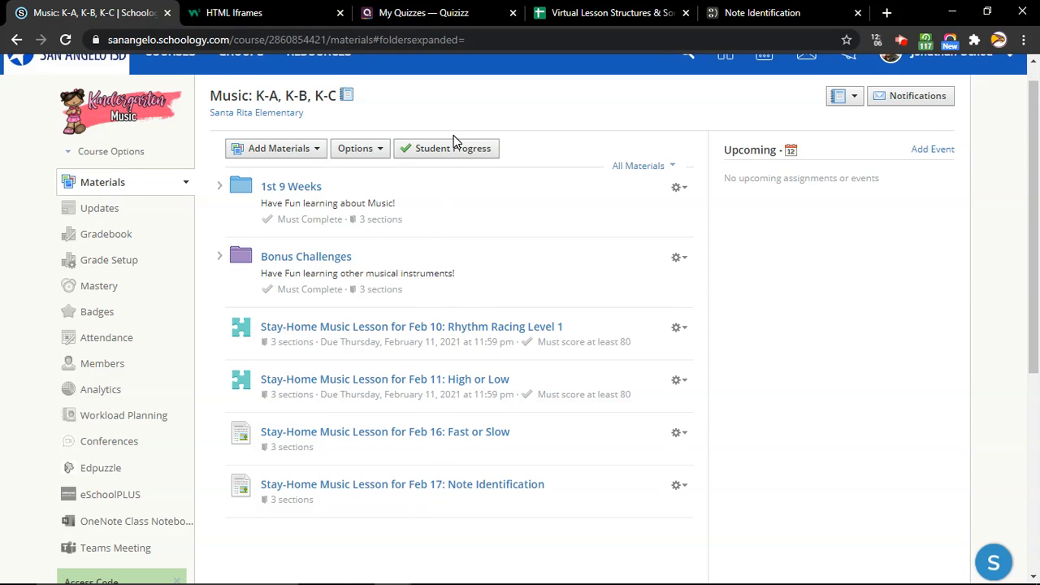
Switch to Quizizz and start a homework assignment for the library quiz Music Memory Winter 2021: Final Round.
left_click(448, 7)
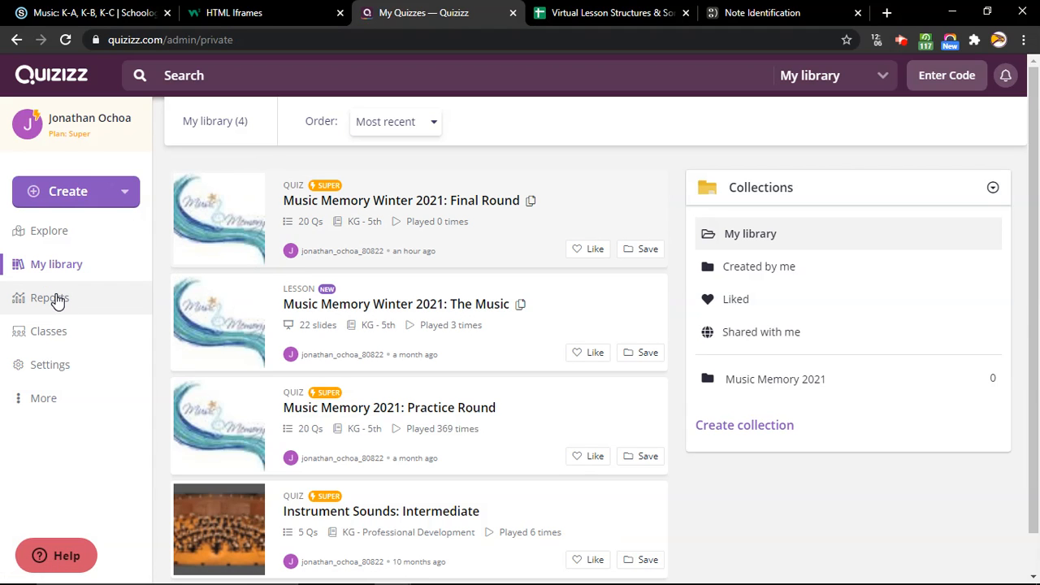
left_click(57, 301)
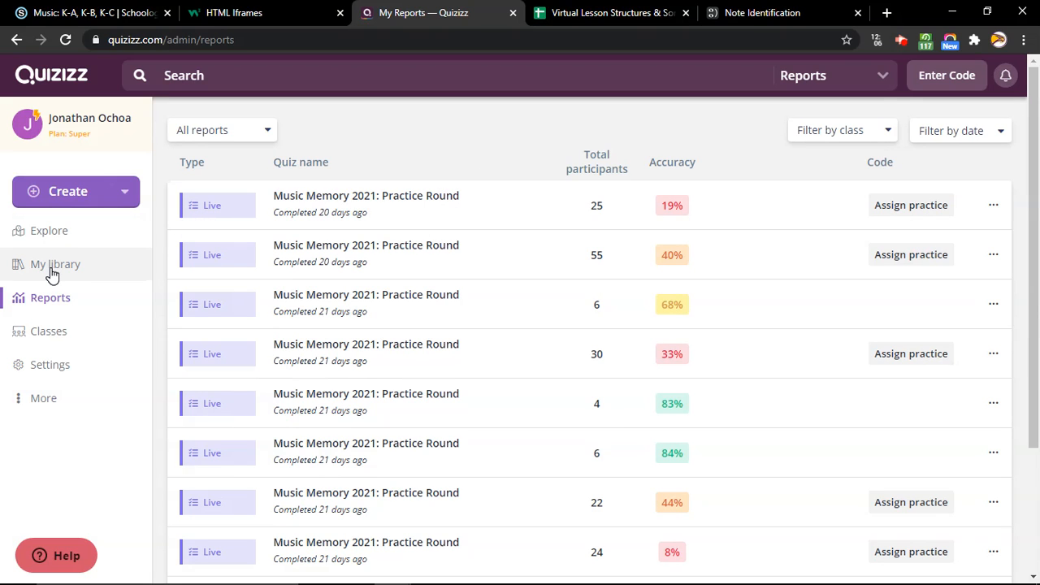
left_click(51, 273)
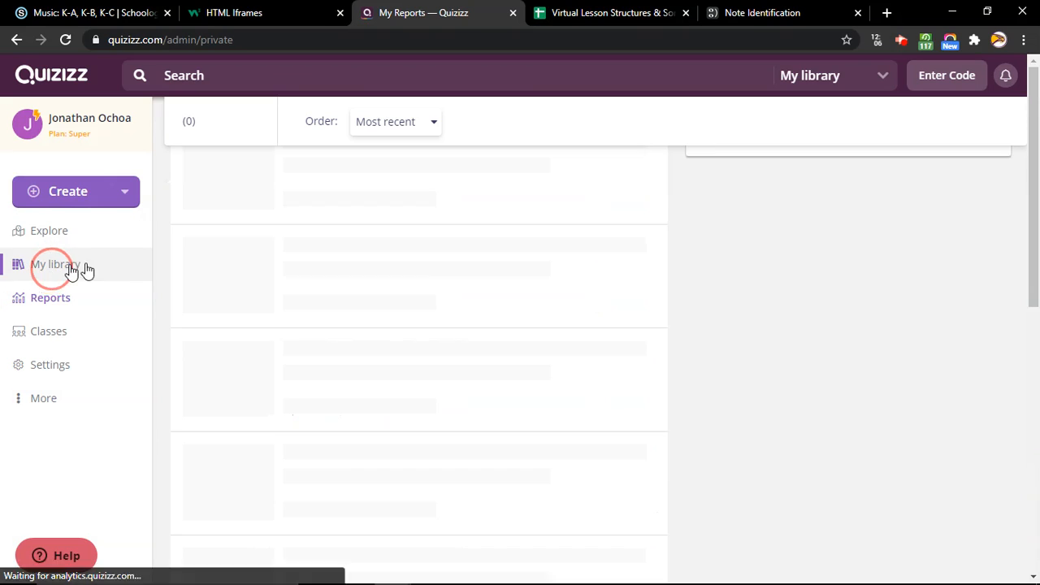
left_click(479, 203)
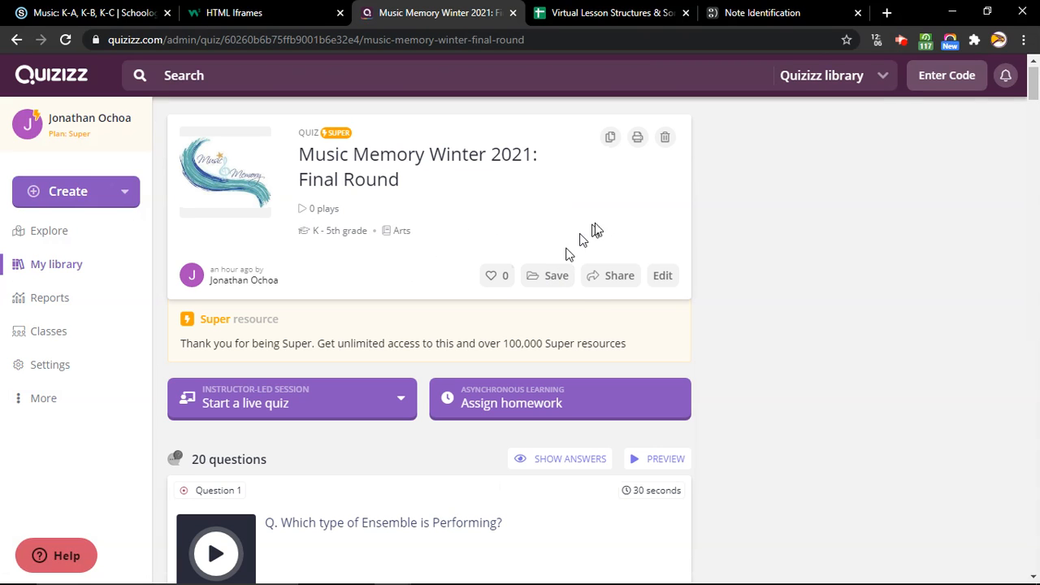
left_click(491, 403)
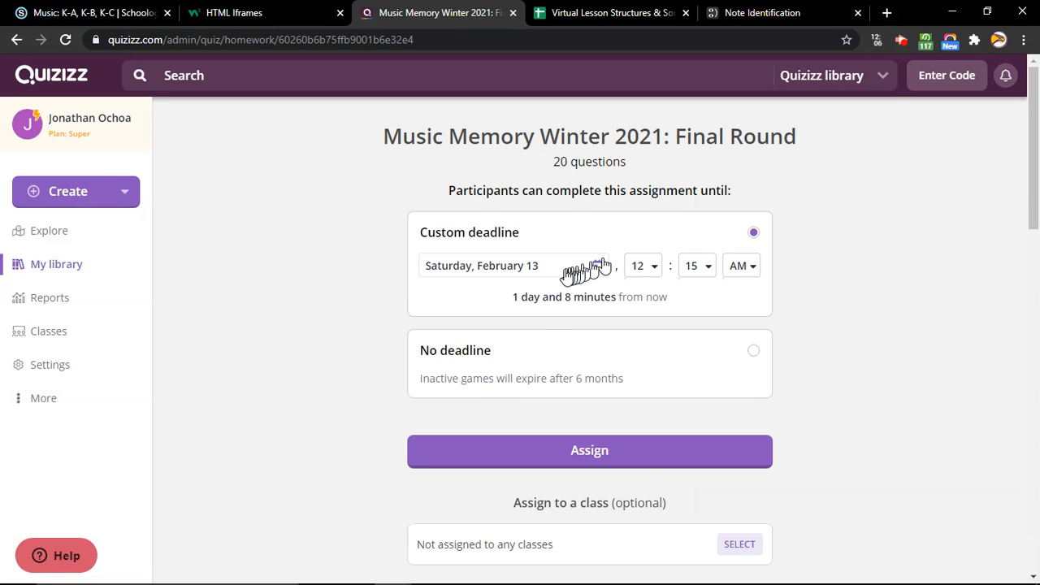
Set the assignment's custom deadline to Saturday, February 27 at 11:45 PM.
left_click(573, 271)
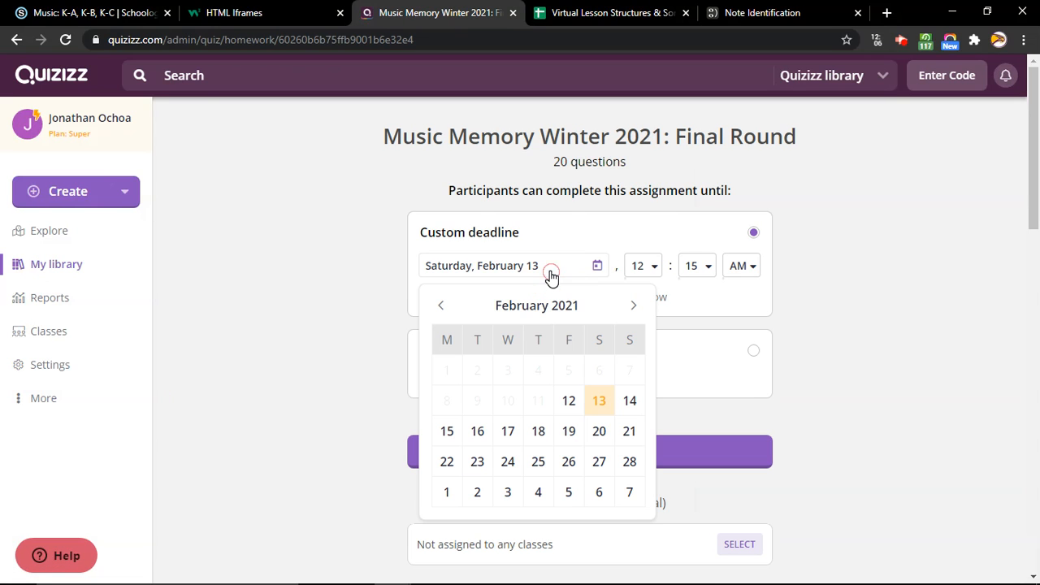
left_click(599, 462)
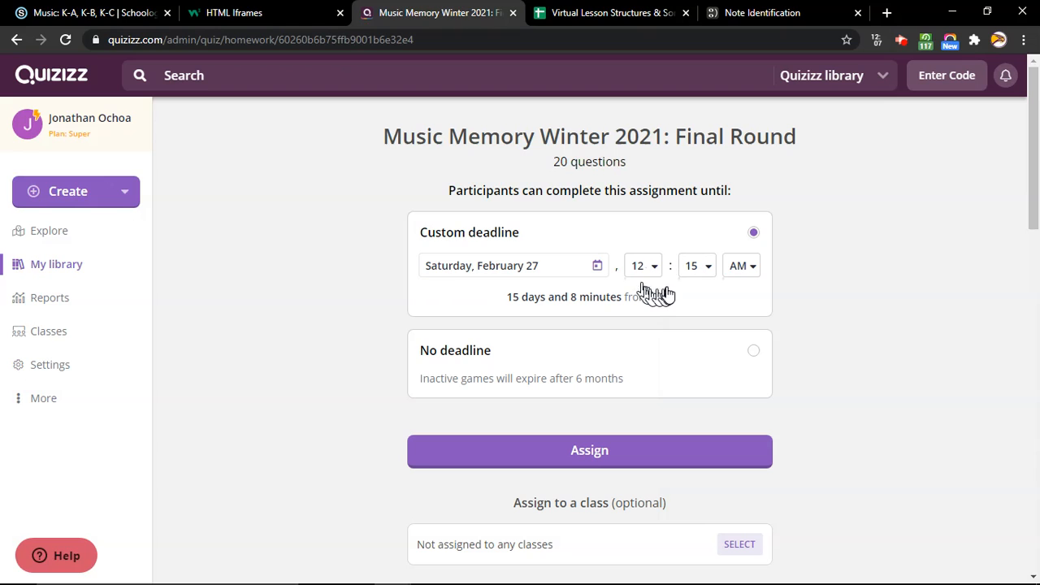
left_click(691, 272)
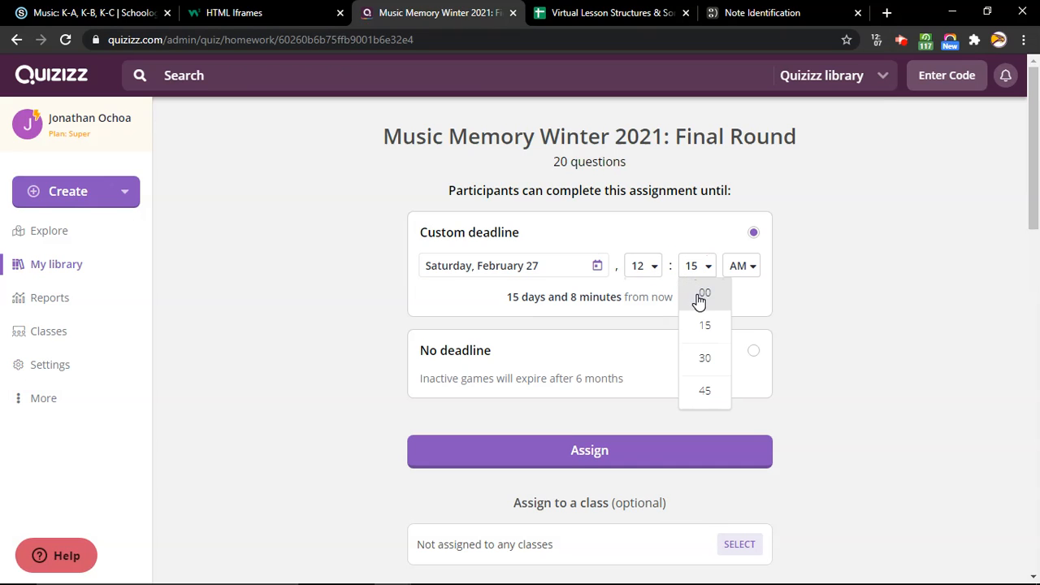
left_click(701, 296)
left_click(645, 270)
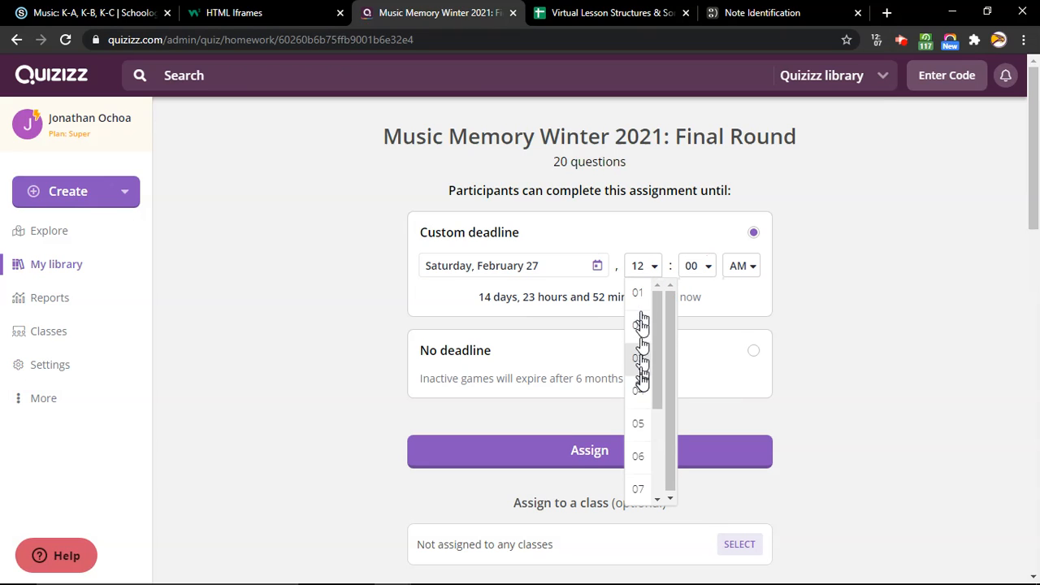
scroll(639, 410, "down", 3)
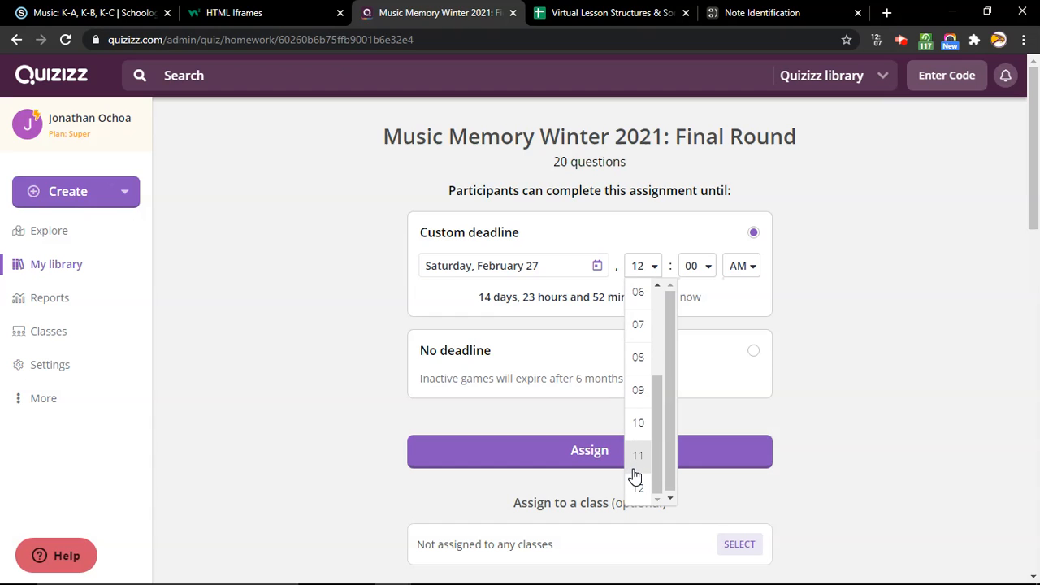
left_click(635, 467)
left_click(690, 270)
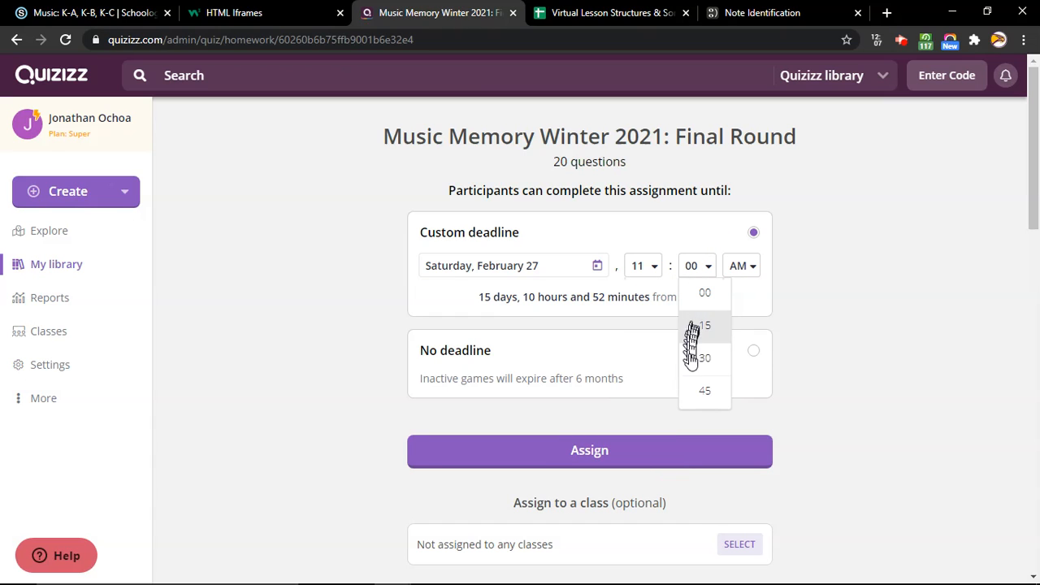
left_click(691, 392)
left_click(742, 276)
left_click(743, 328)
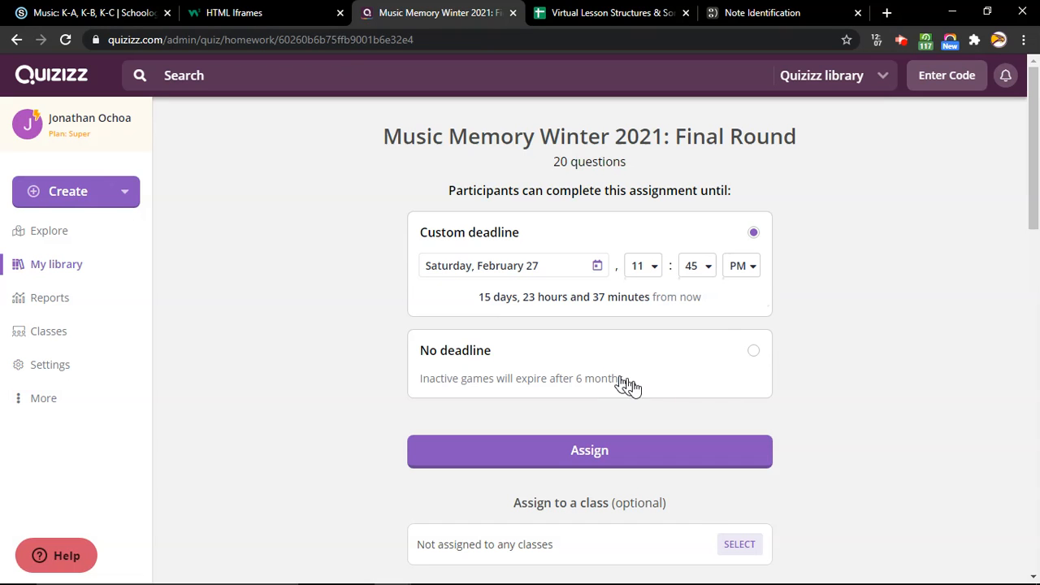
Turn on Adaptive Question Bank Mode in the assignment's advanced settings and set the participant attempts to 2.
scroll(674, 398, "down", 3)
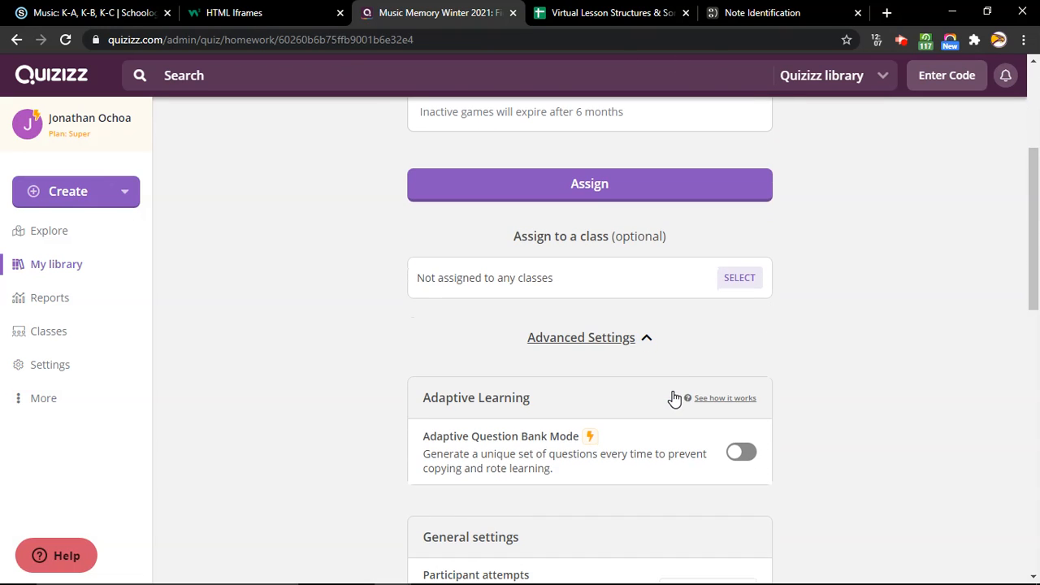
scroll(685, 345, "down", 3)
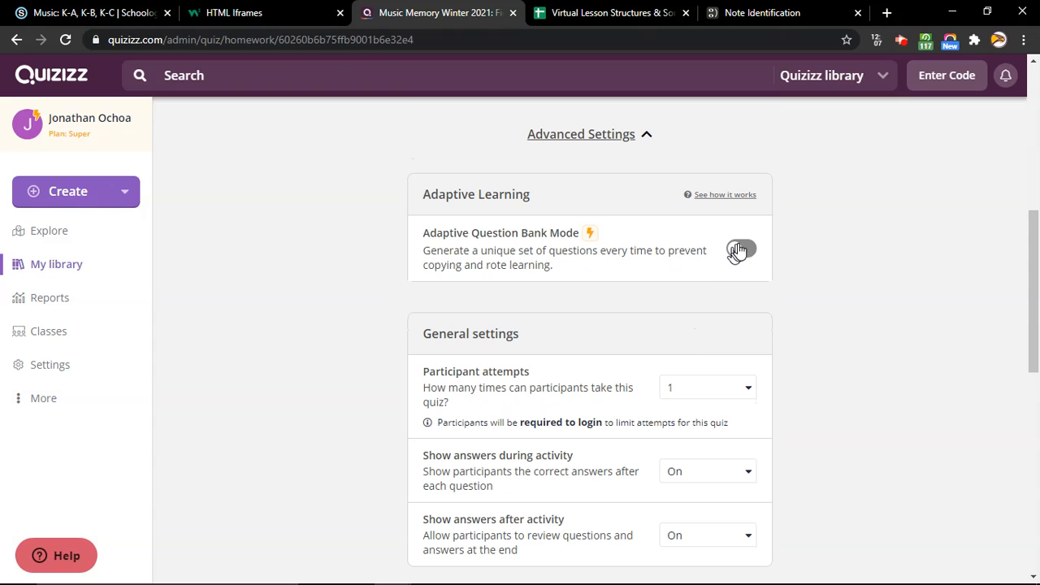
left_click(743, 254)
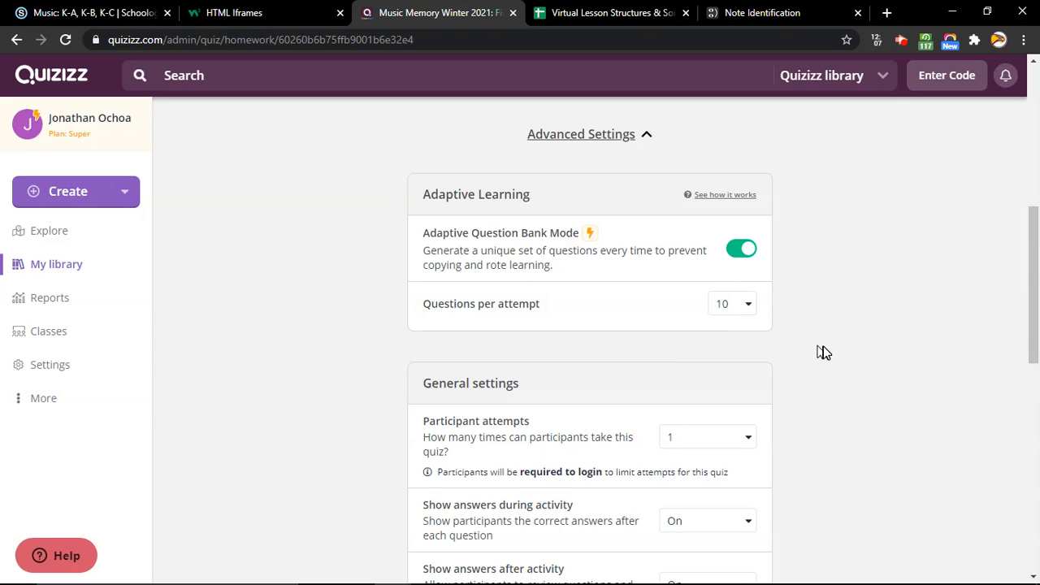
scroll(823, 346, "down", 1)
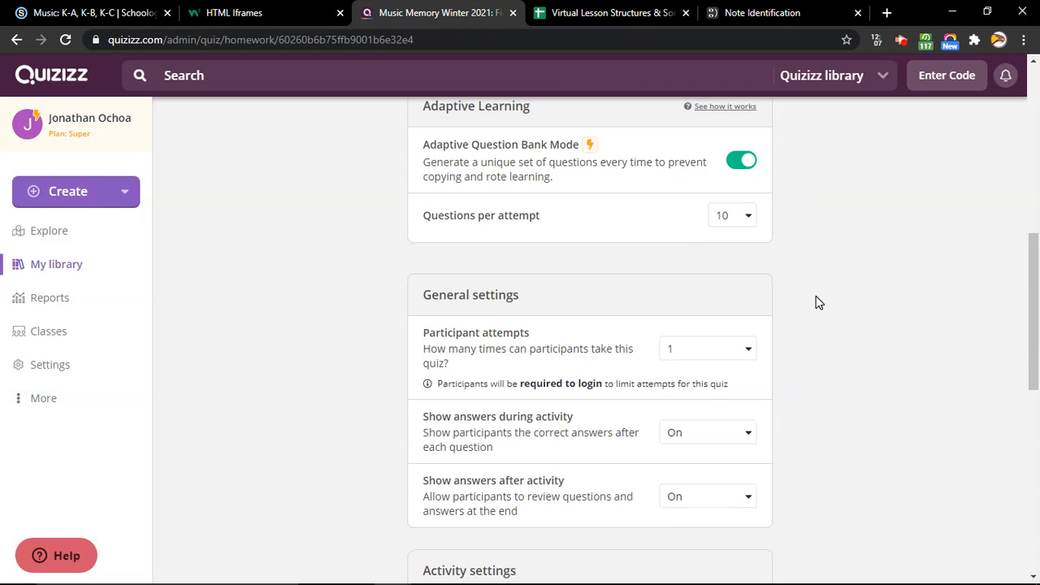
scroll(806, 347, "down", 2)
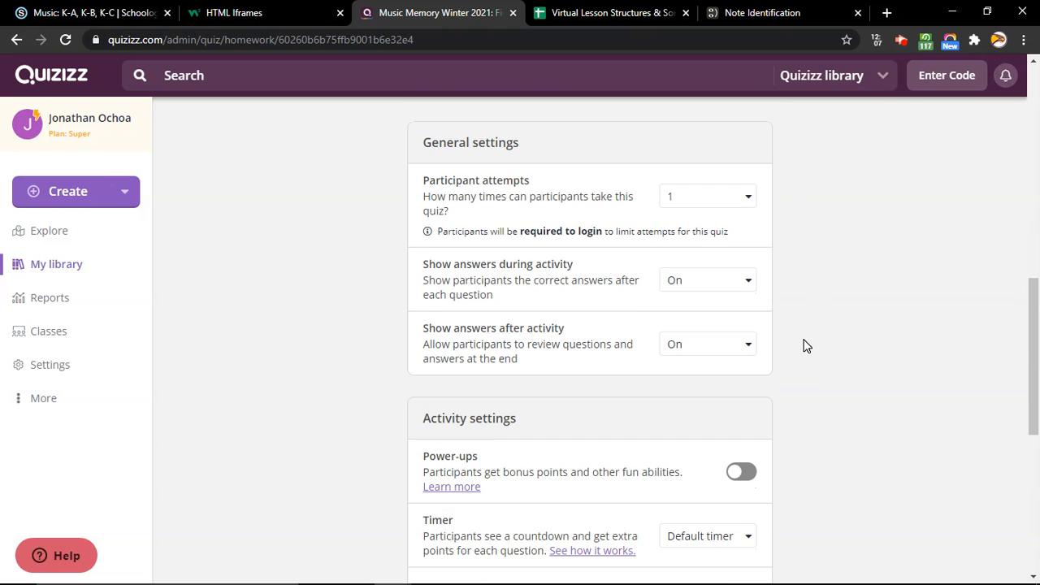
left_click(704, 197)
left_click(687, 273)
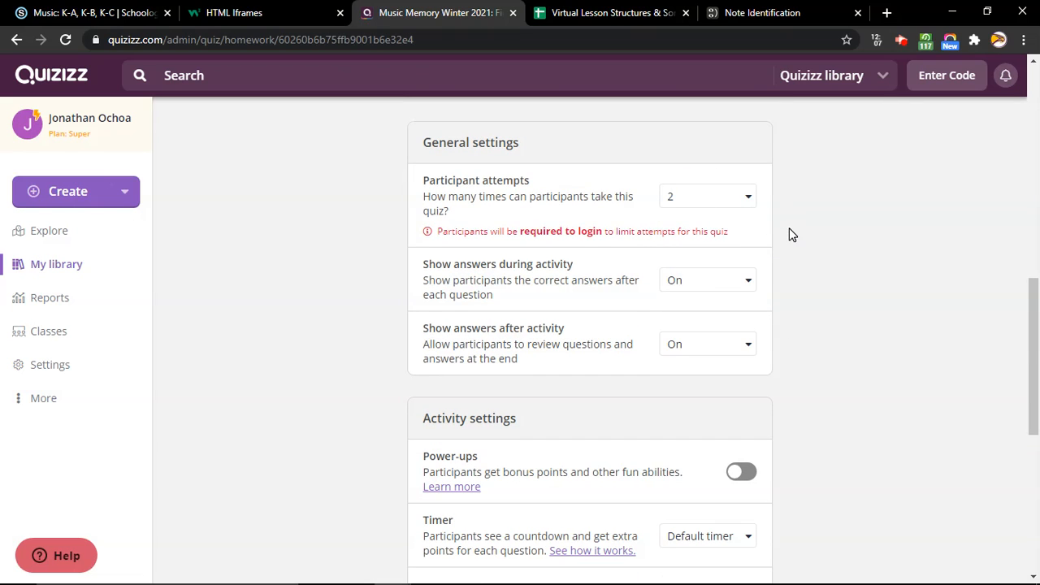
Set the questions per attempt for the adaptive question bank to 3.
scroll(789, 232, "up", 2)
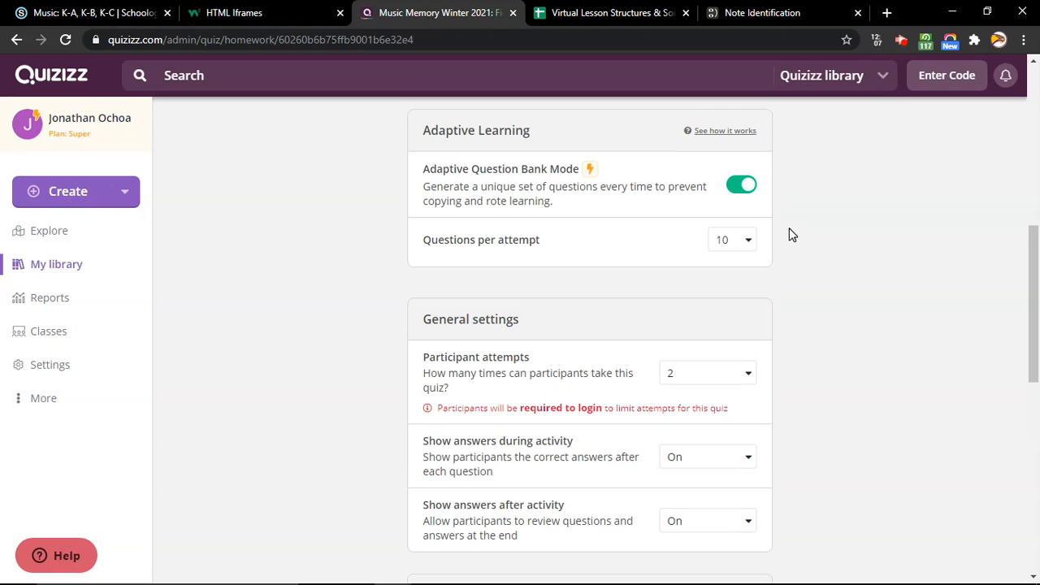
left_click(731, 242)
scroll(716, 413, "down", 3)
scroll(717, 413, "up", 3)
left_click(719, 320)
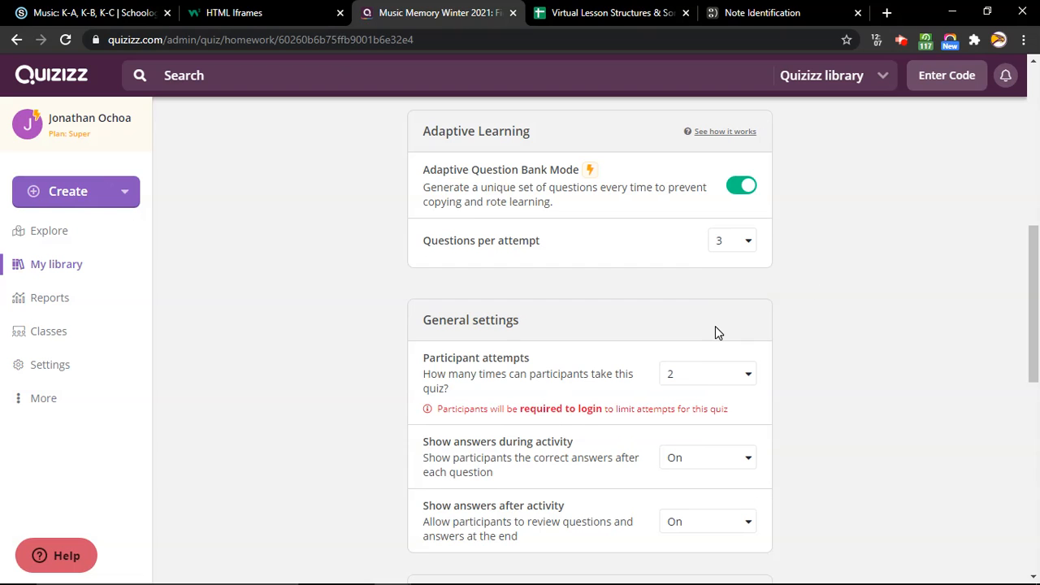
Review the general and activity settings and assign the Music Memory Winter 2021: Final Round homework.
scroll(839, 334, "down", 2)
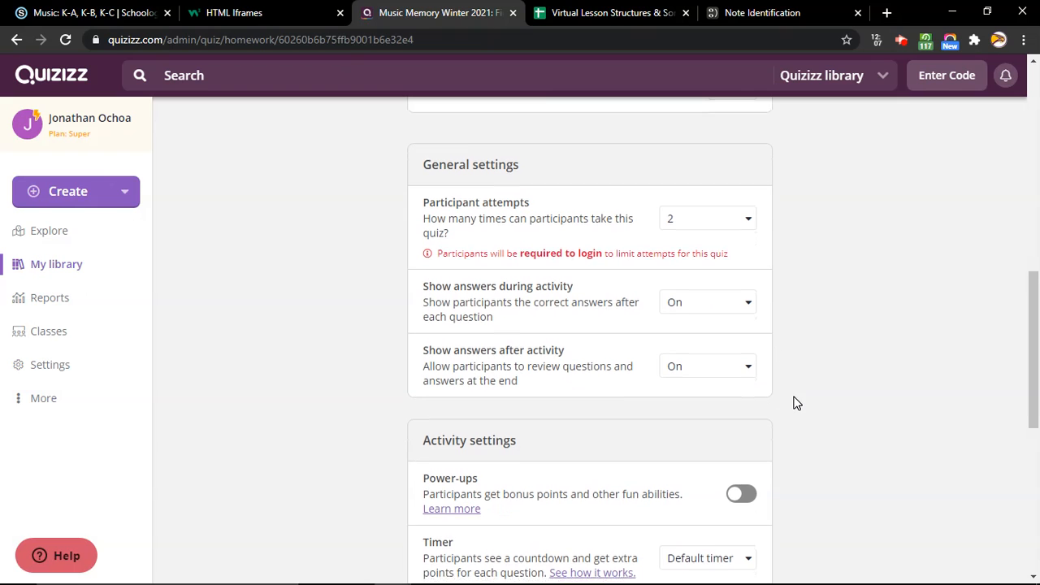
scroll(795, 400, "down", 1)
scroll(796, 403, "down", 4)
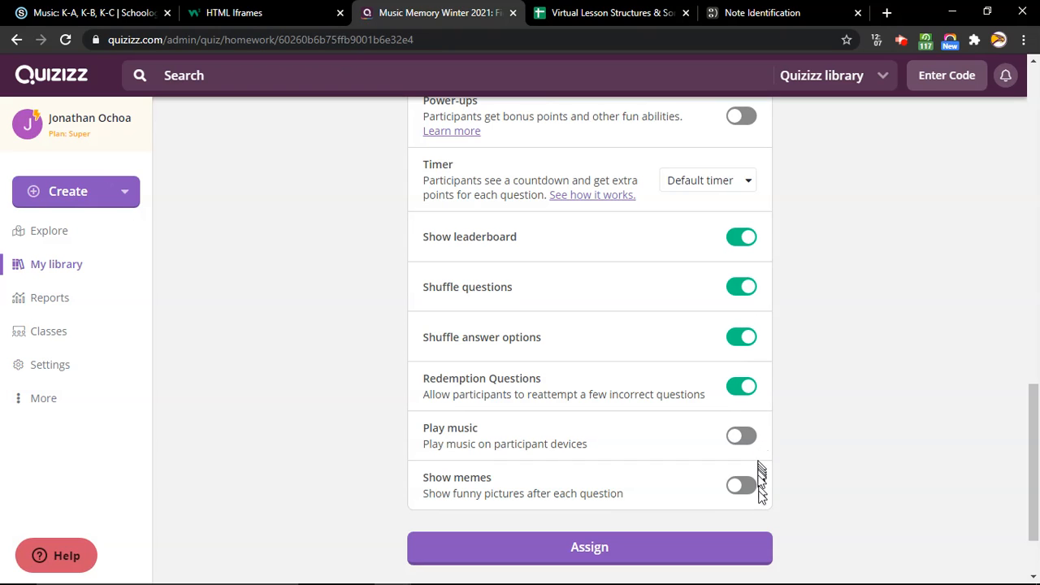
left_click(583, 553)
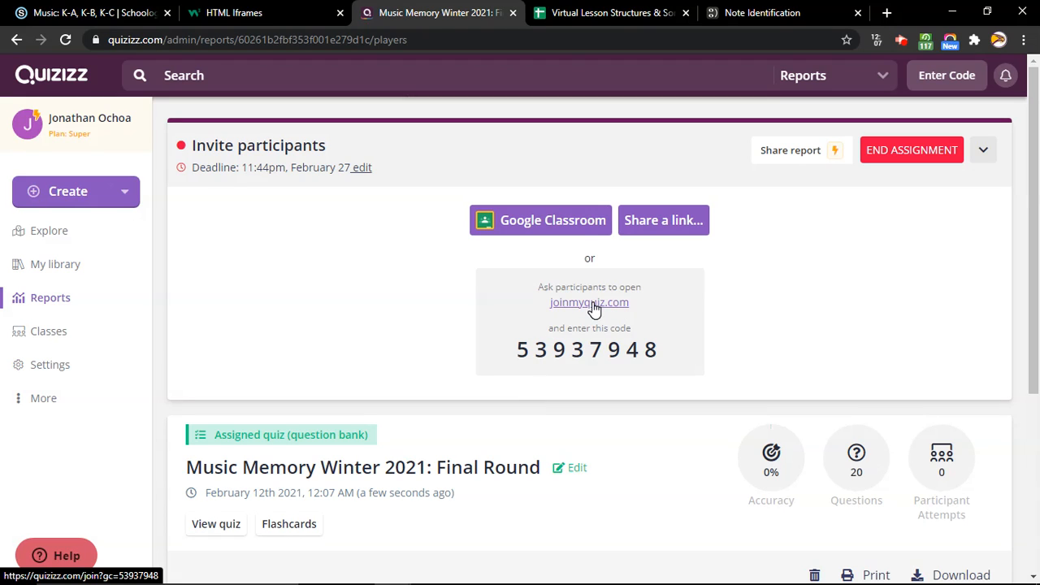
Switch to Schoology and start a course page titled "Stay-Home Music Lesson for Feb 18: Music Memory Winter 2021: Final Round".
left_click(127, 9)
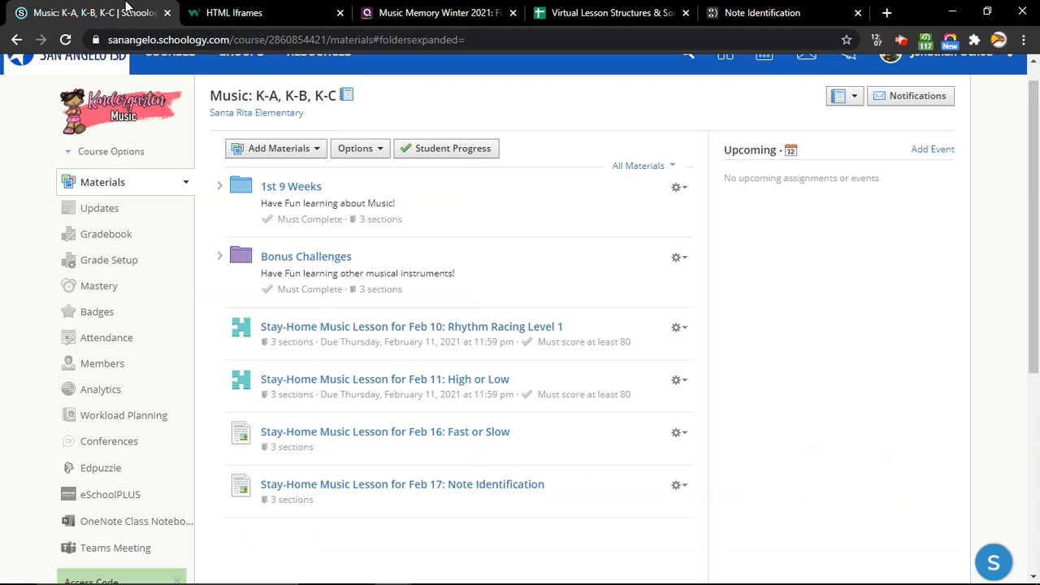
left_click(287, 150)
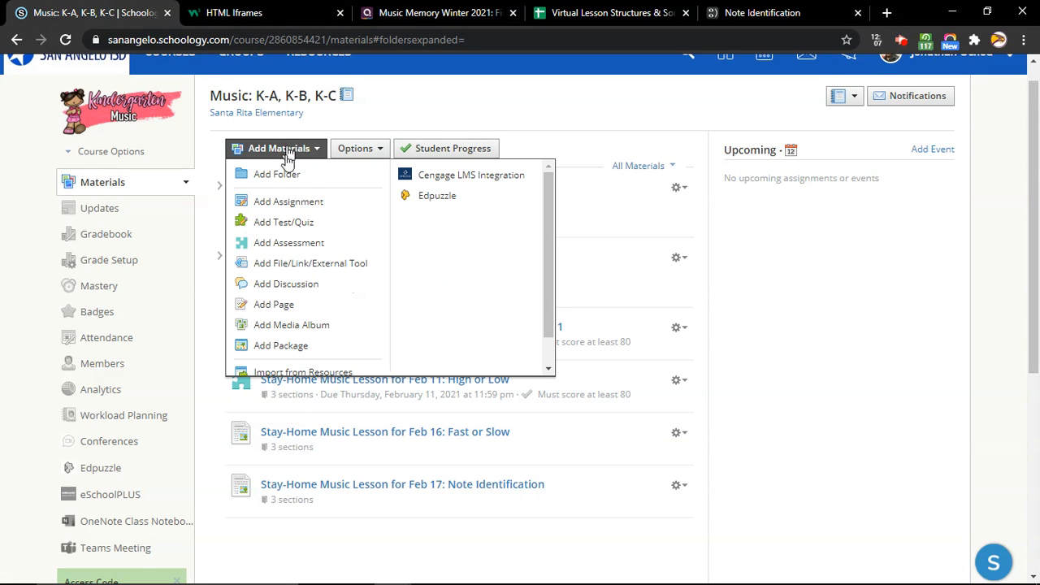
left_click(291, 303)
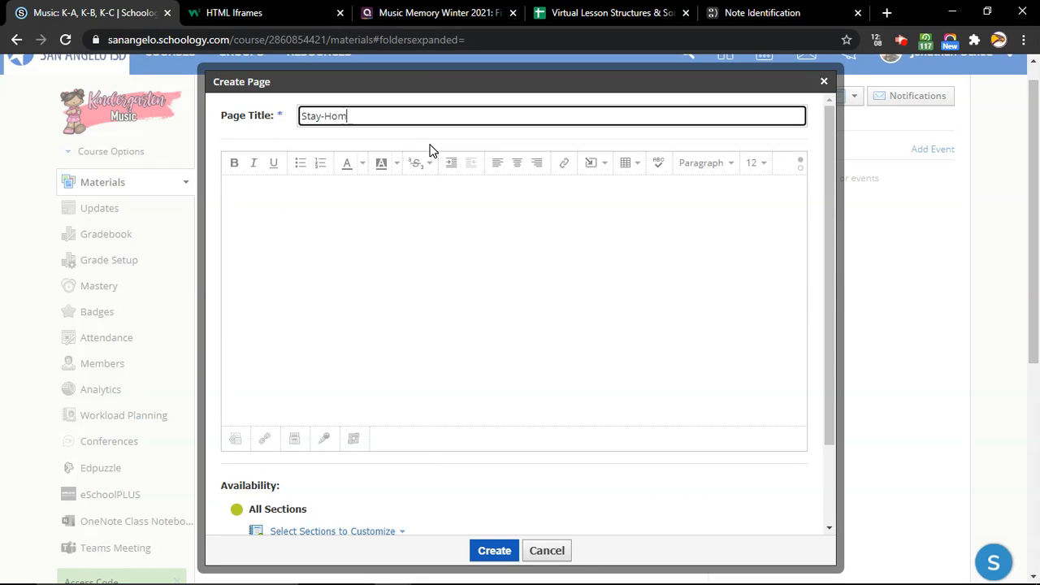
type("Stay-Home Music Lesson for Feb 18: Music Memory Winter 2020")
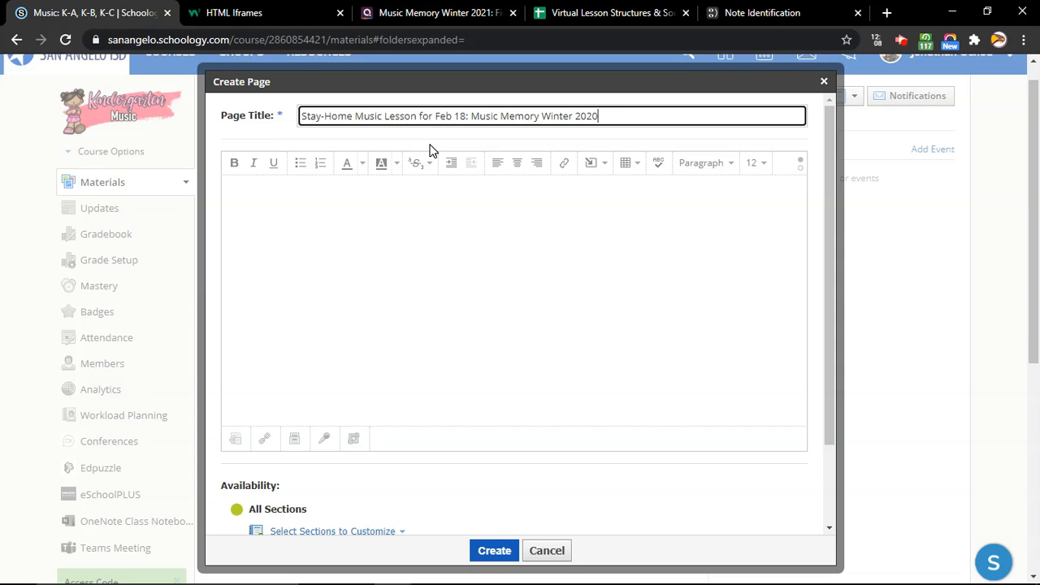
type("llne")
type("nal ")
type("Round")
Write "What is the best score you can acheive in three attempts?" in the body and add the W3Schools iframe syntax below it as HTML.
left_click(472, 222)
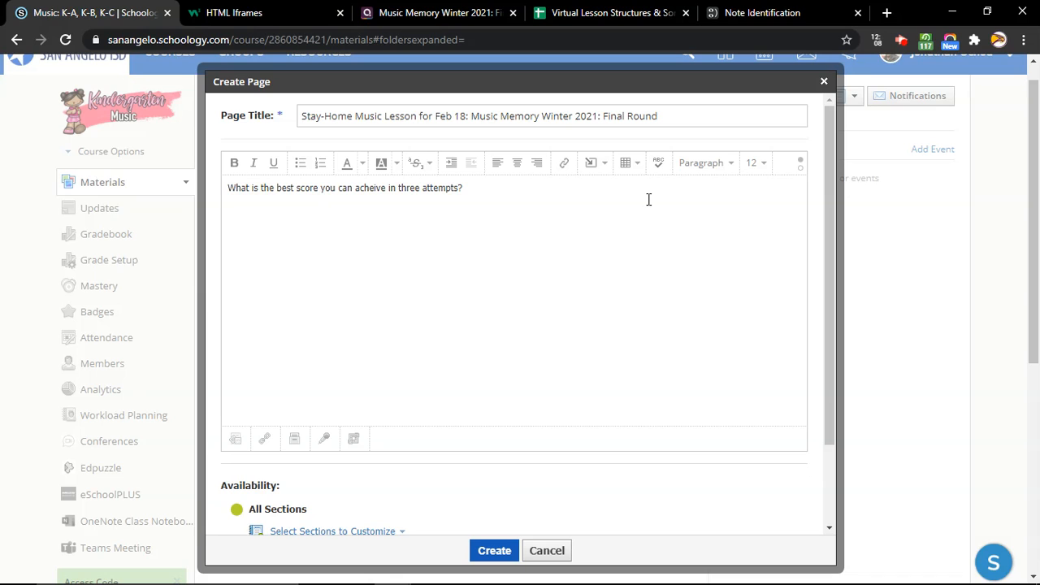
left_click(802, 173)
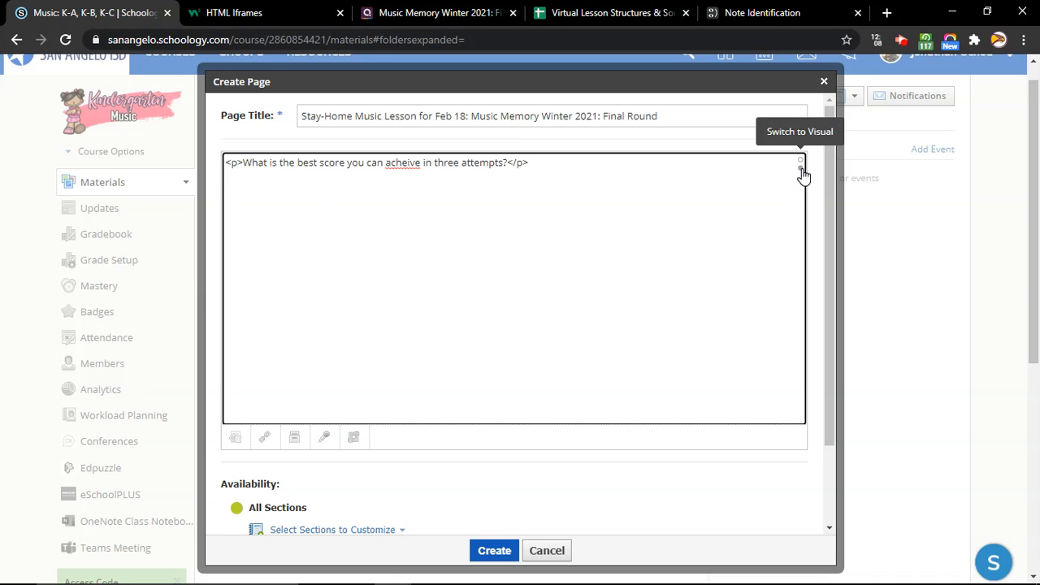
left_click(244, 12)
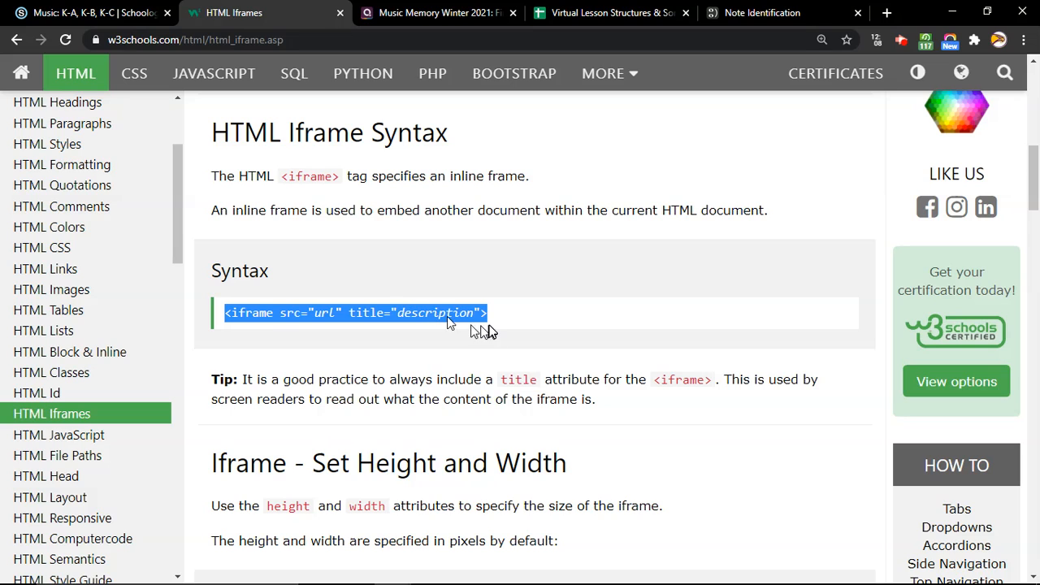
left_click(89, 12)
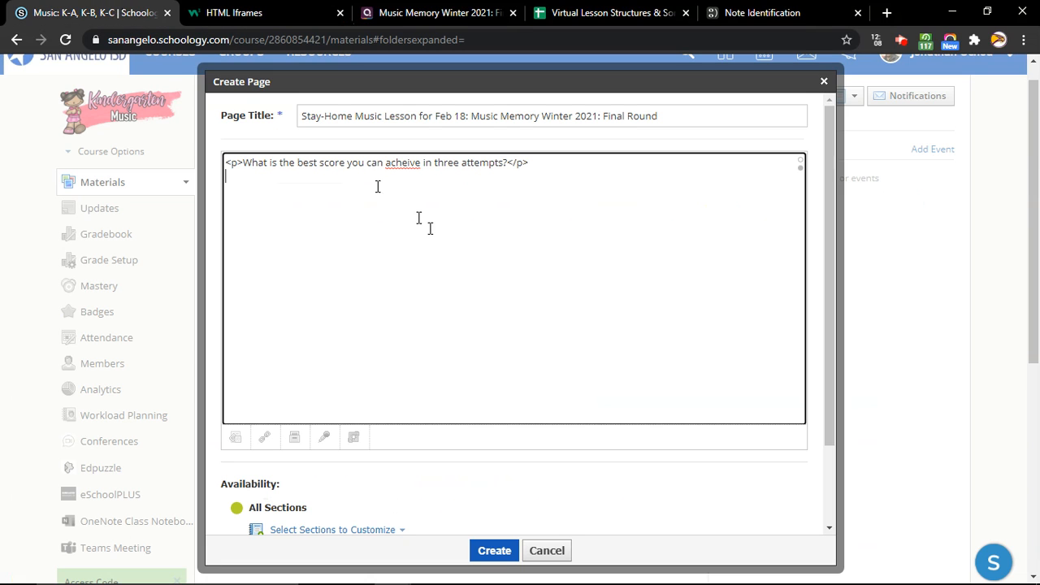
type("<iframe src=\"url\" title=\"description\">")
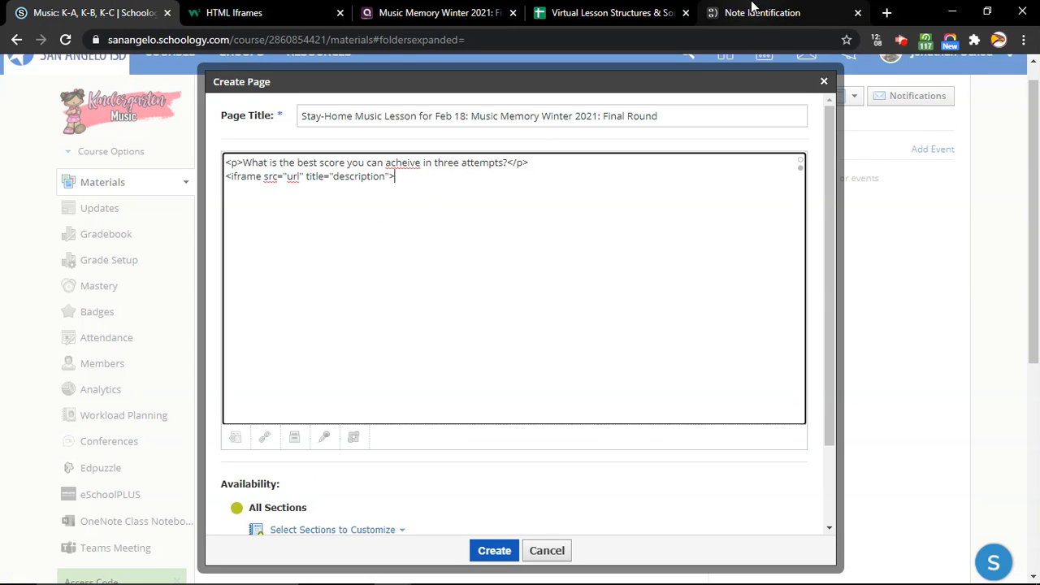
Copy the assignment's join link from Quizizz and make it the iframe's source in Schoology, dropping the title attribute.
left_click(467, 12)
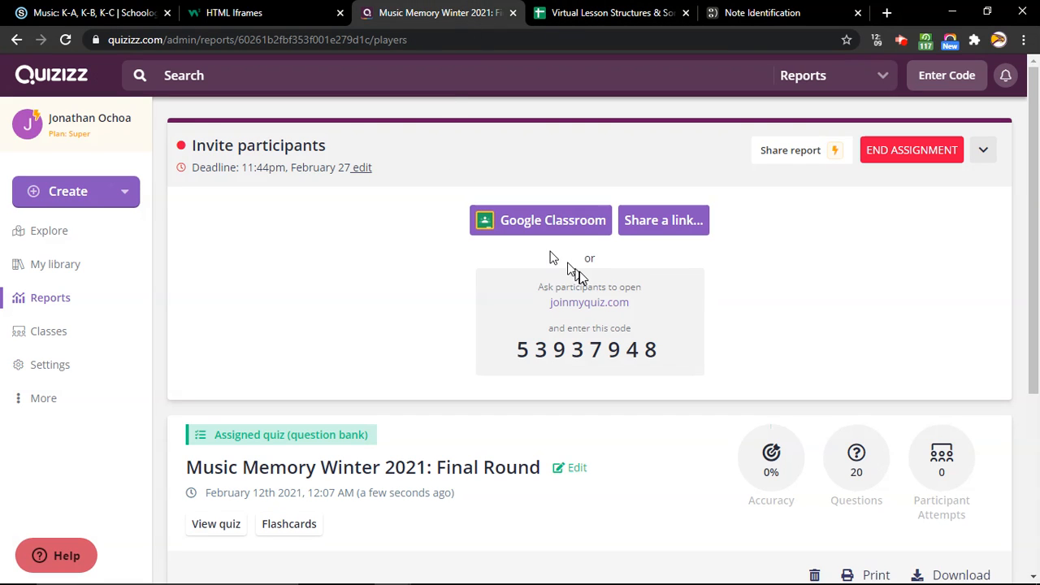
right_click(588, 312)
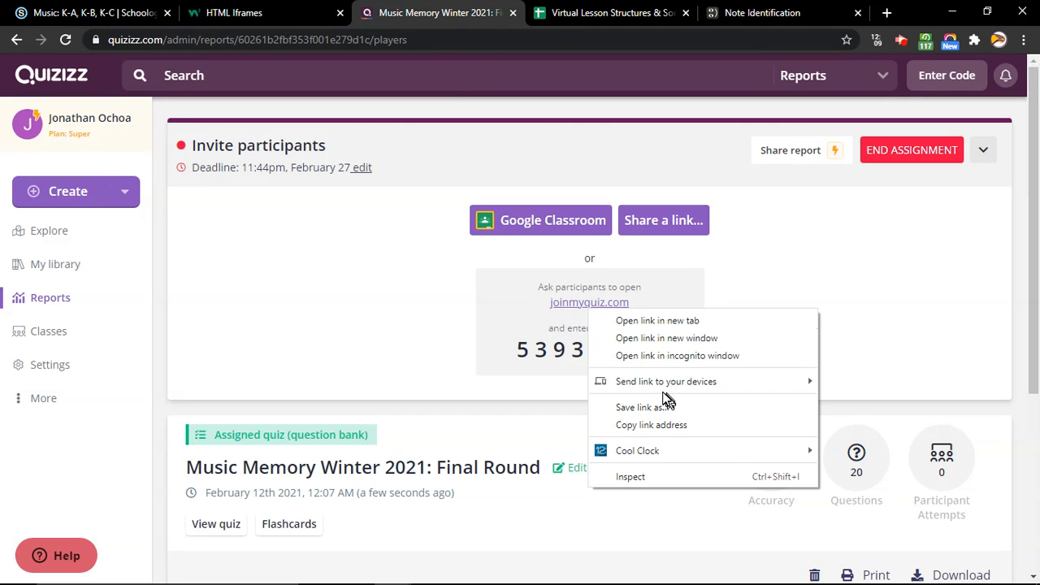
left_click(667, 425)
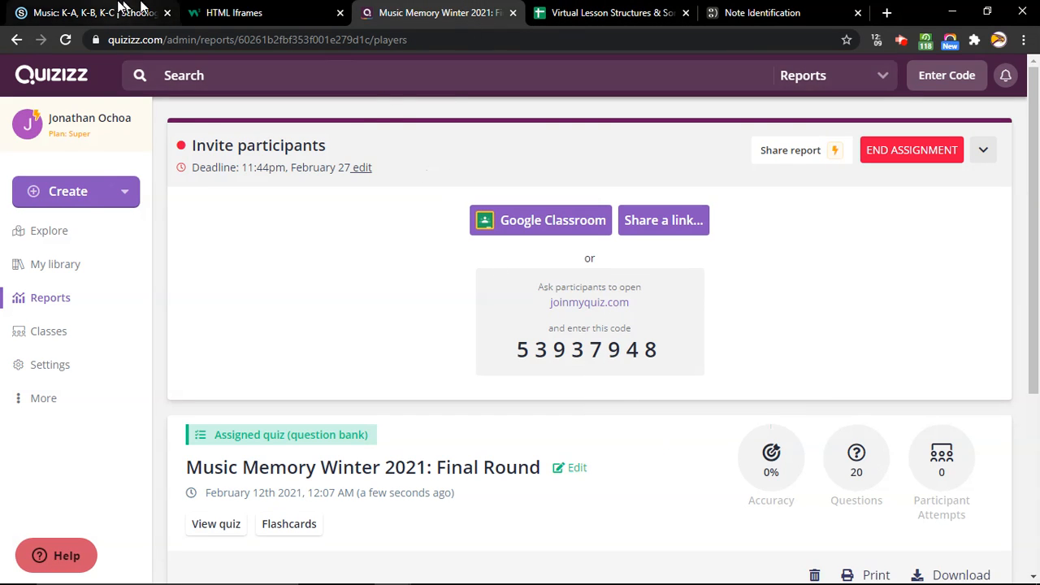
left_click(82, 10)
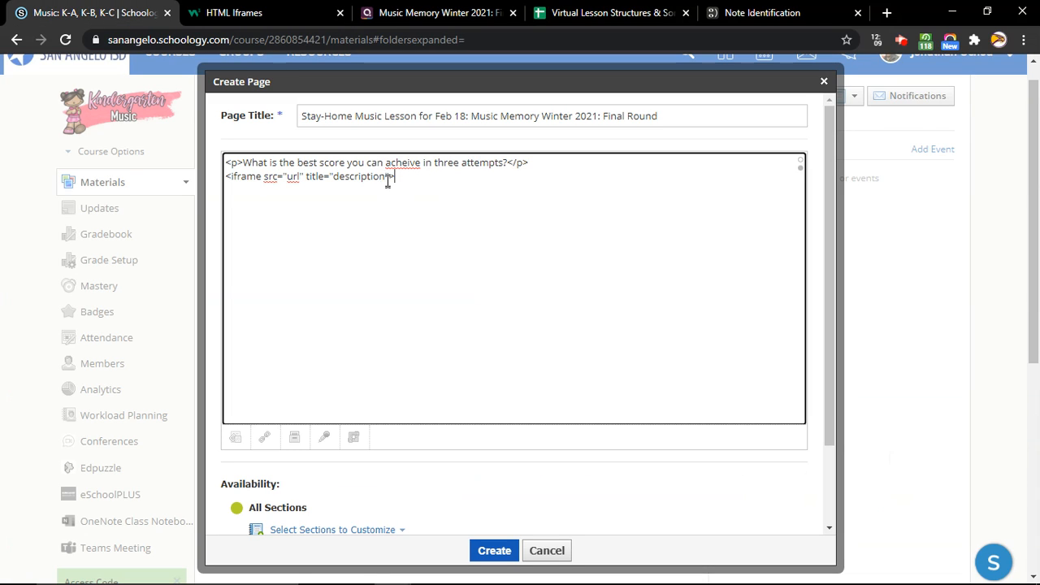
left_click_drag(385, 176, 288, 178)
key("ctrl+v")
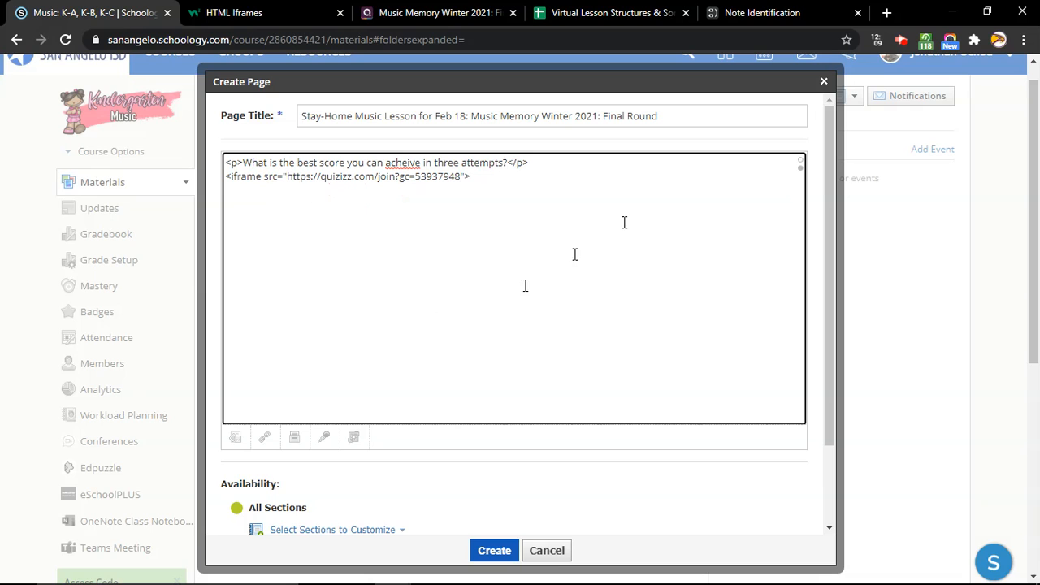
Return the editor to visual mode, enlarge the iframe to the full editor width and a greater height, and create the page.
left_click(801, 165)
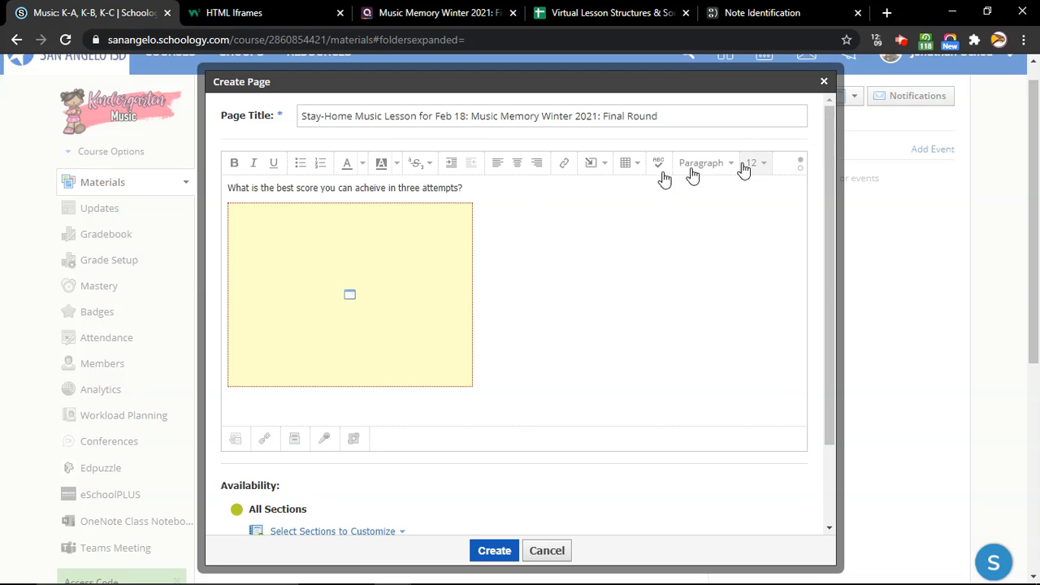
left_click(436, 292)
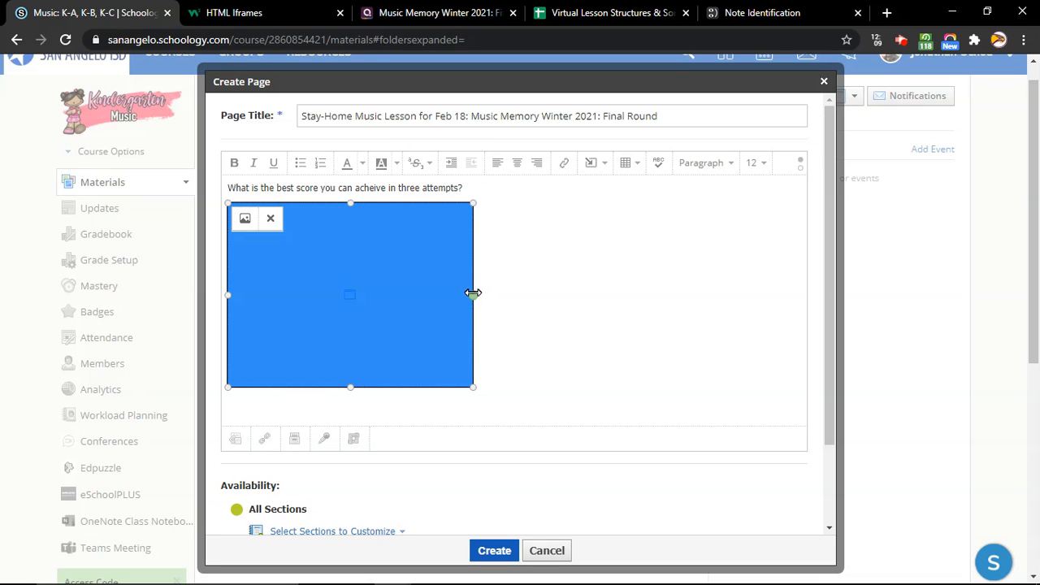
left_click_drag(473, 294, 802, 287)
left_click_drag(513, 386, 504, 584)
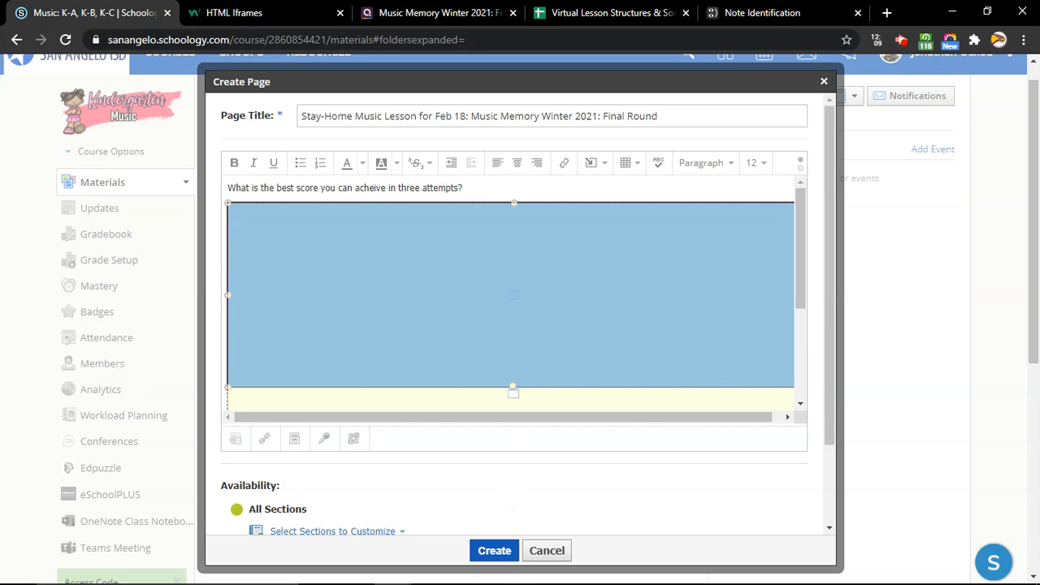
left_click(495, 550)
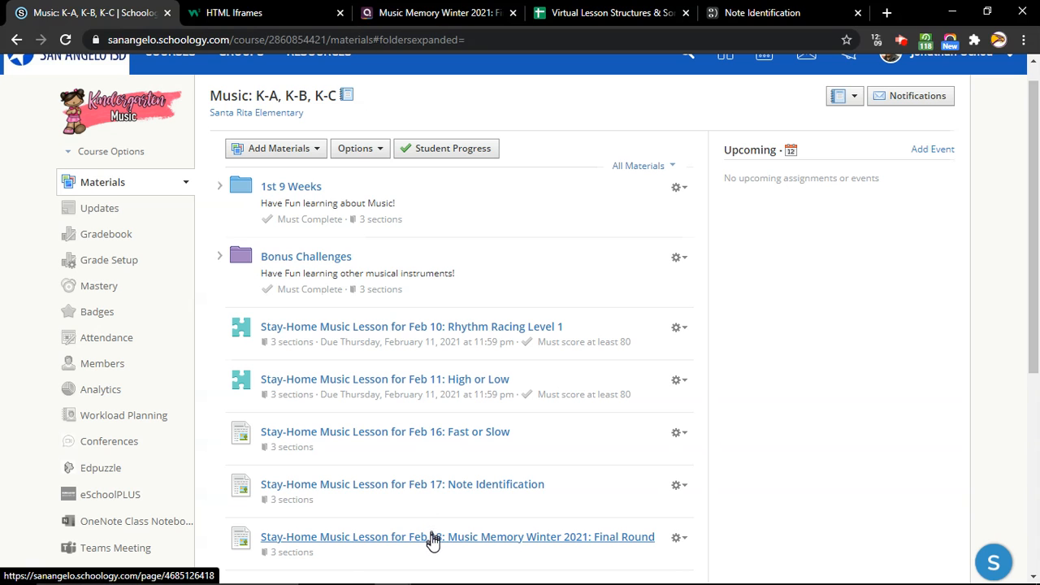
Open the Feb 18 lesson page and check how the embedded quiz fits.
left_click(433, 543)
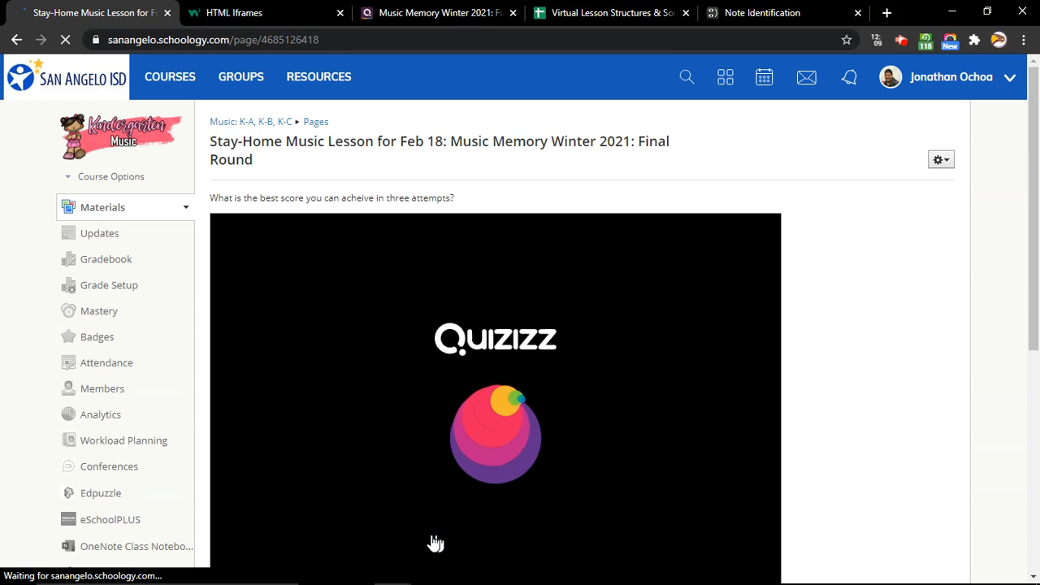
scroll(926, 398, "down", 3)
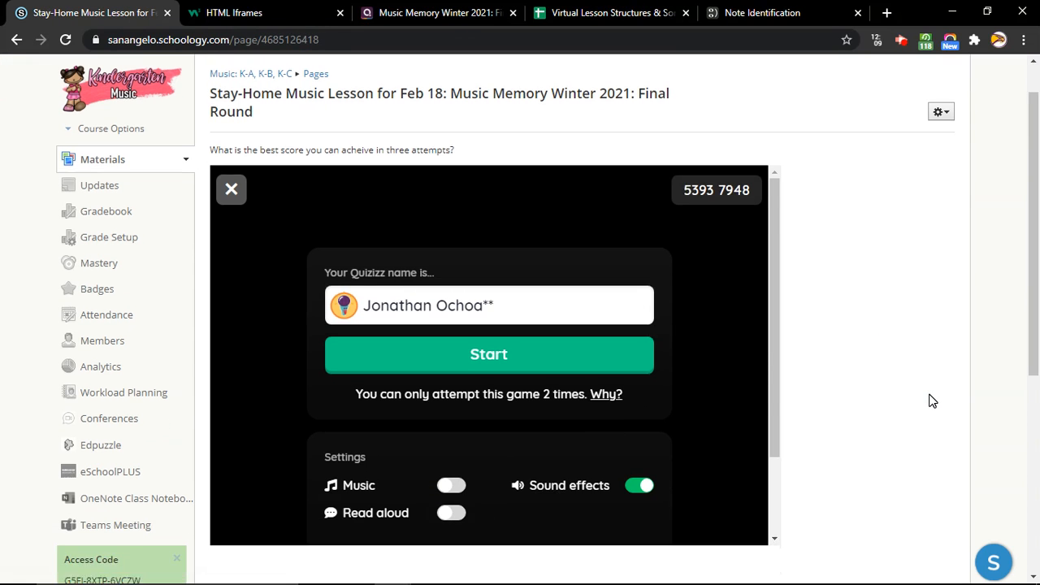
scroll(662, 235, "down", 2)
scroll(662, 236, "up", 2)
scroll(902, 171, "up", 3)
Edit the Feb 18 page to make the quiz iframe taller and save the changes.
left_click(939, 161)
left_click(902, 187)
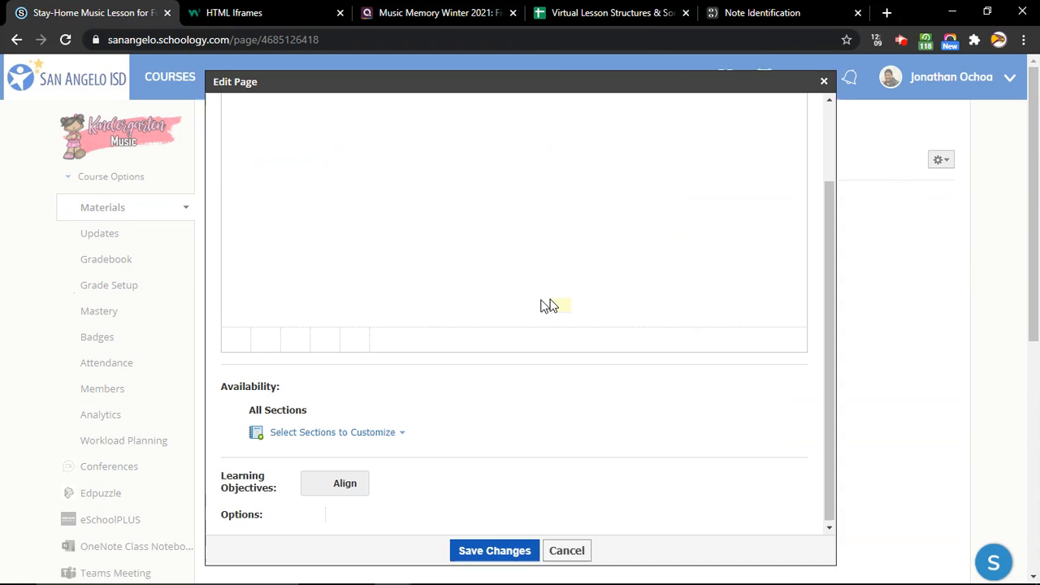
scroll(501, 311, "down", 2)
left_click(520, 287)
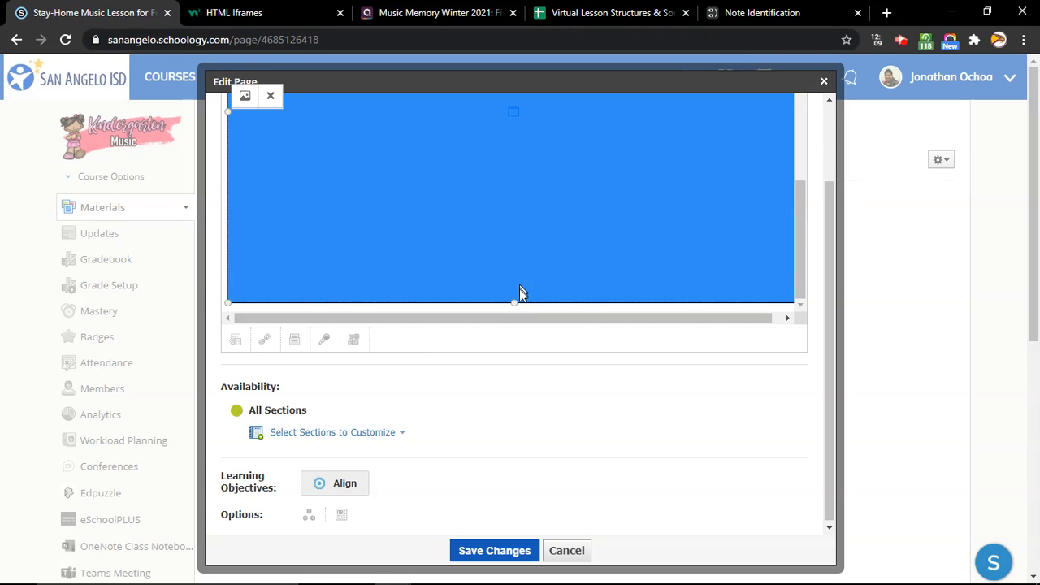
left_click_drag(516, 305, 515, 374)
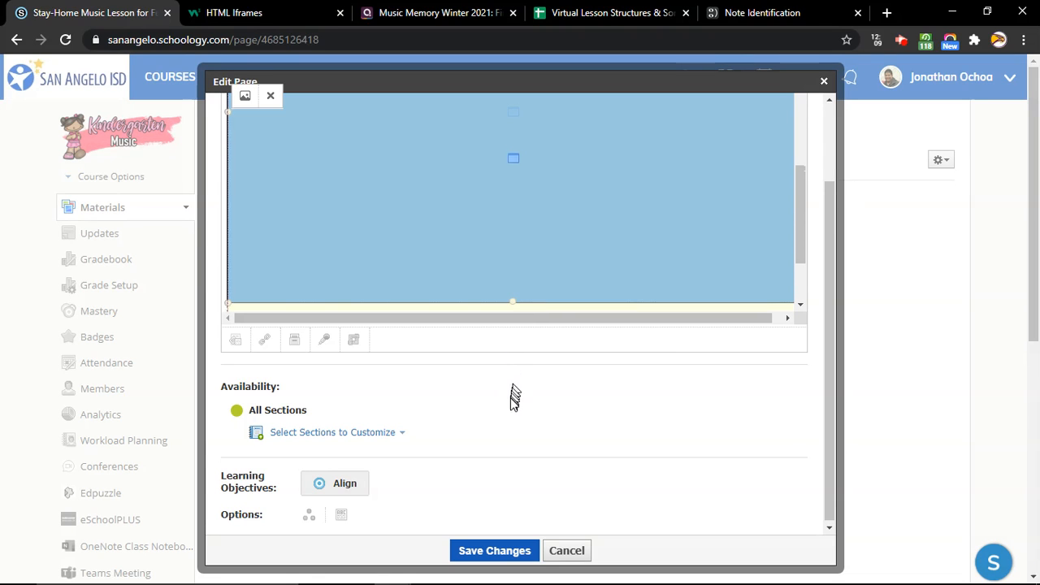
left_click(492, 550)
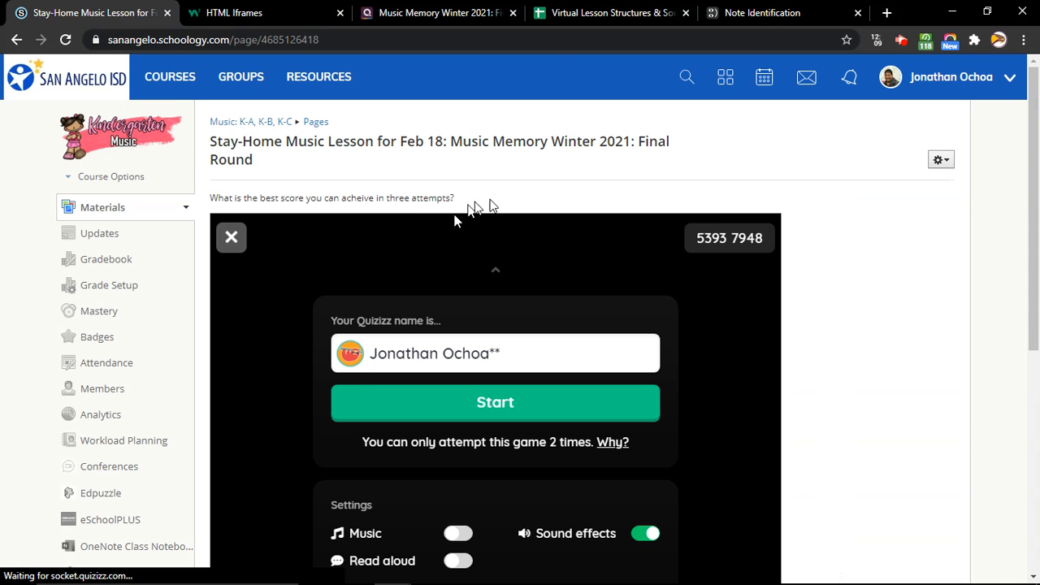
Check the taller quiz embed, exit its start screen, and try the teacher dashboard link, closing the tab it opens.
scroll(797, 373, "down", 3)
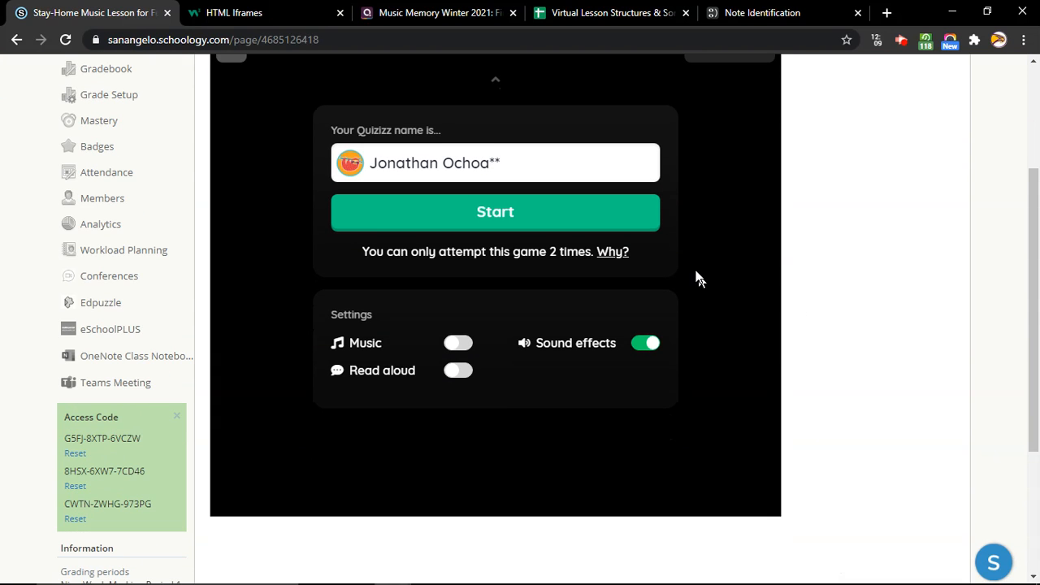
scroll(697, 279, "up", 3)
scroll(696, 276, "down", 1)
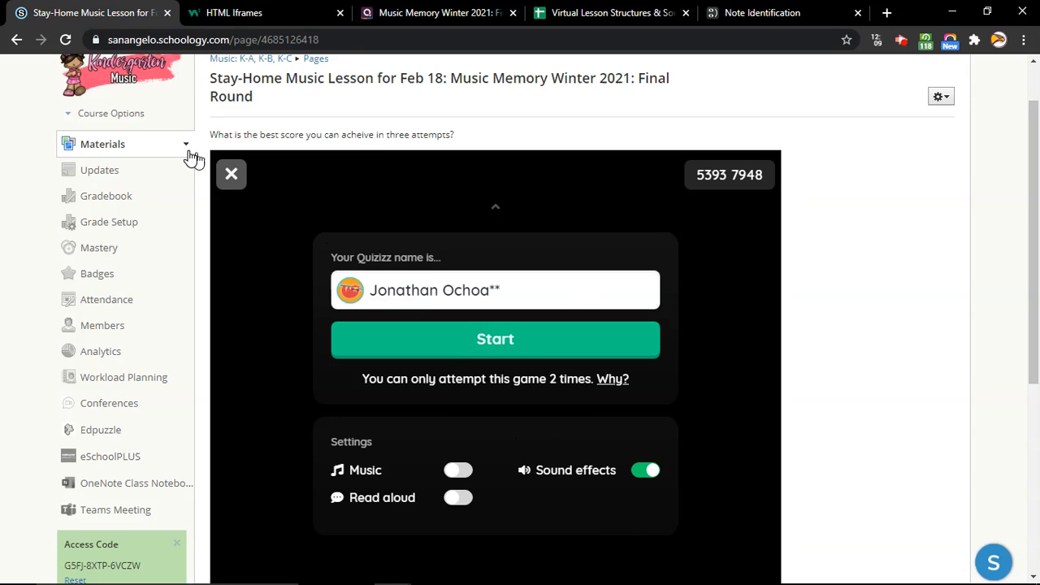
left_click(231, 174)
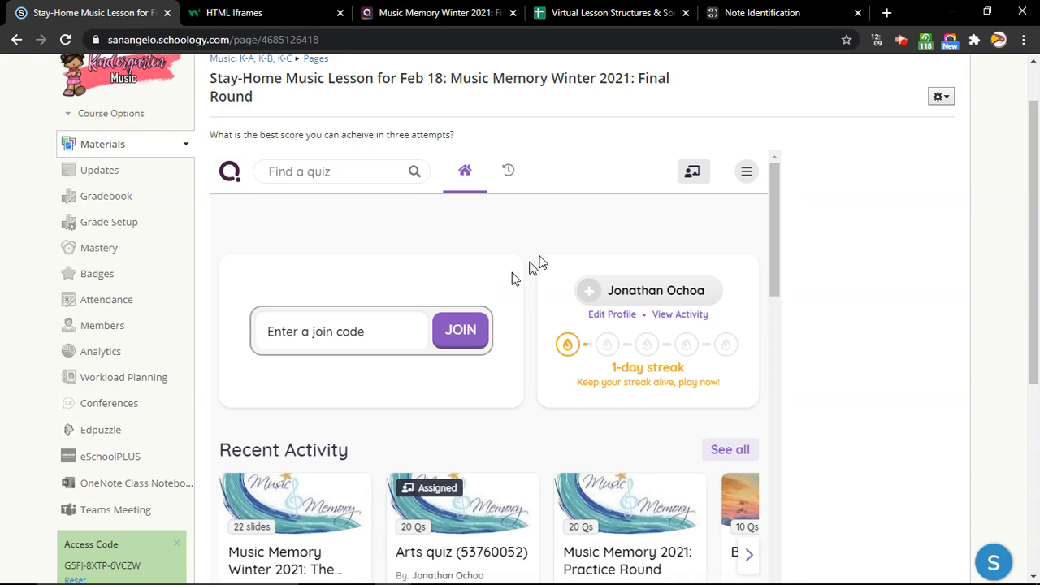
left_click(690, 174)
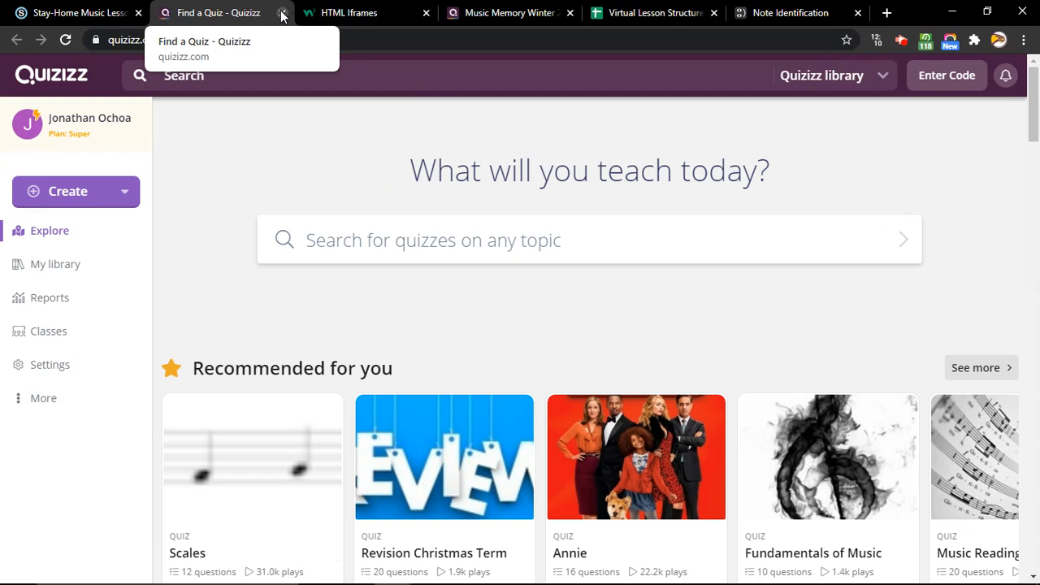
left_click(282, 13)
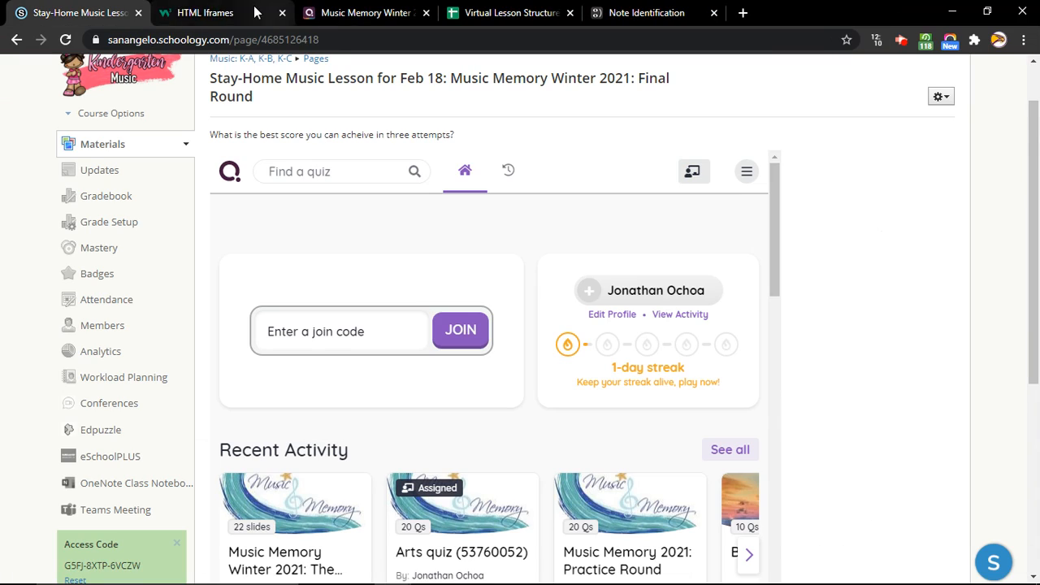
Add the line "Login with Google, using your SAISD account info." above the quiz embed on the Feb 18 page and save the changes.
left_click(940, 98)
left_click(899, 121)
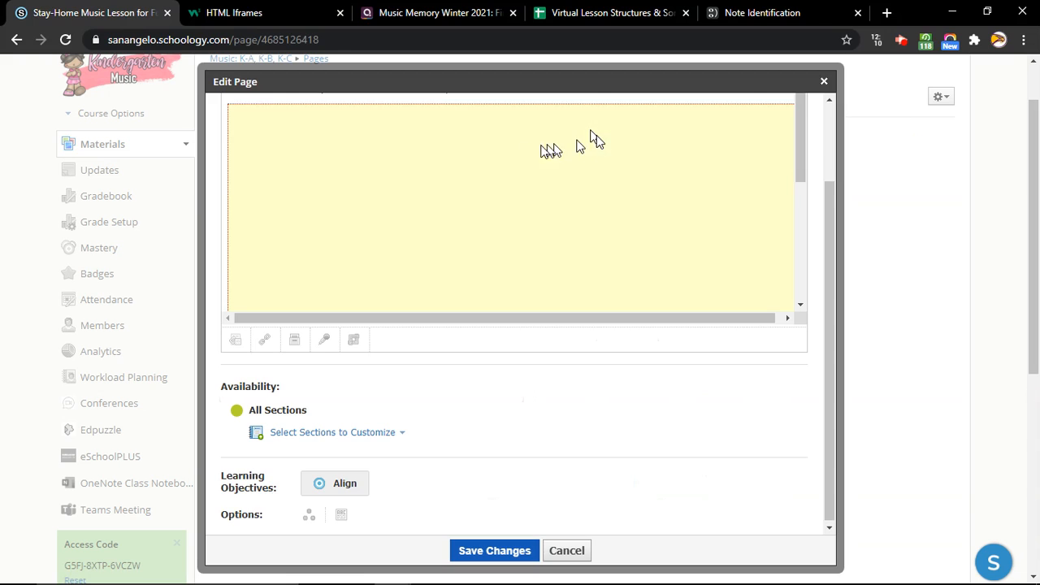
scroll(577, 248, "up", 2)
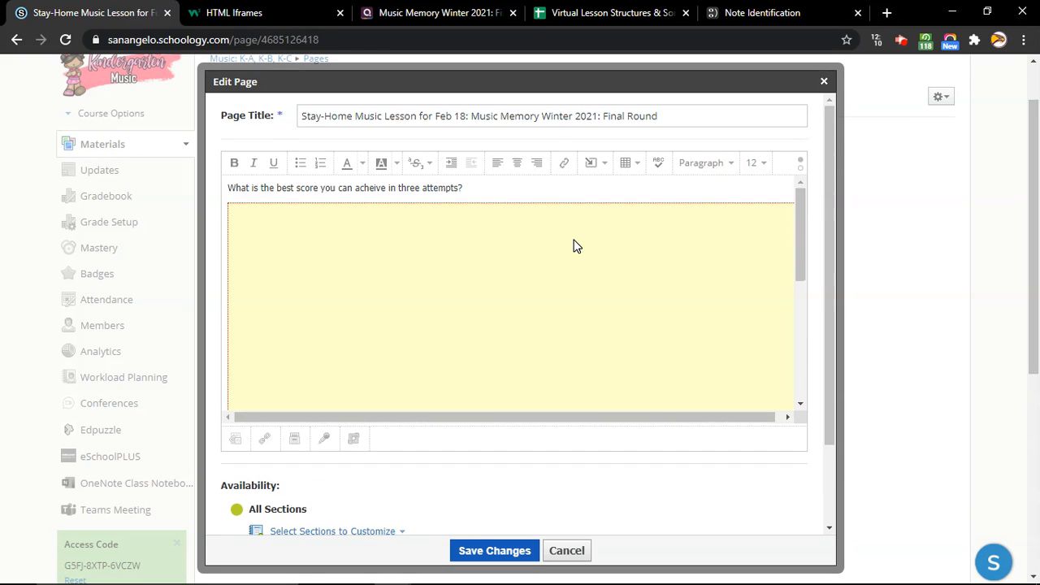
left_click(479, 185)
key("Return")
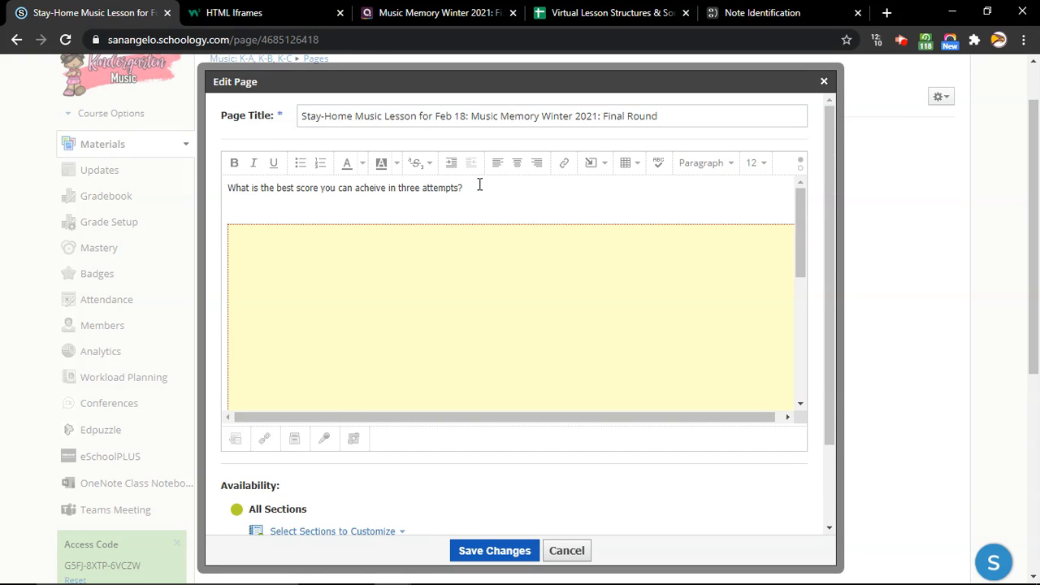
type("Make")
type("Login with Google, using your SAISD account info.")
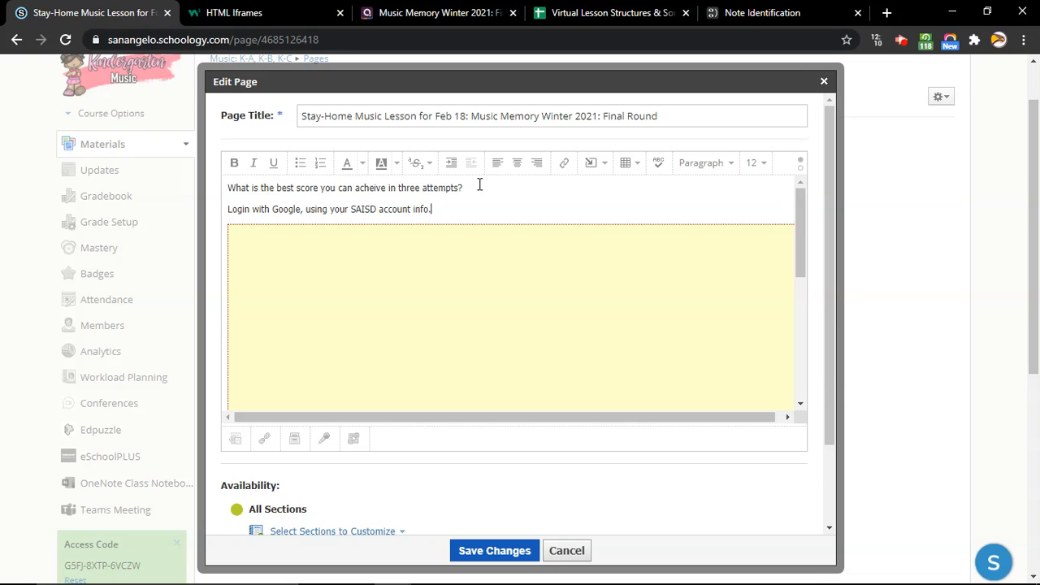
left_click(496, 553)
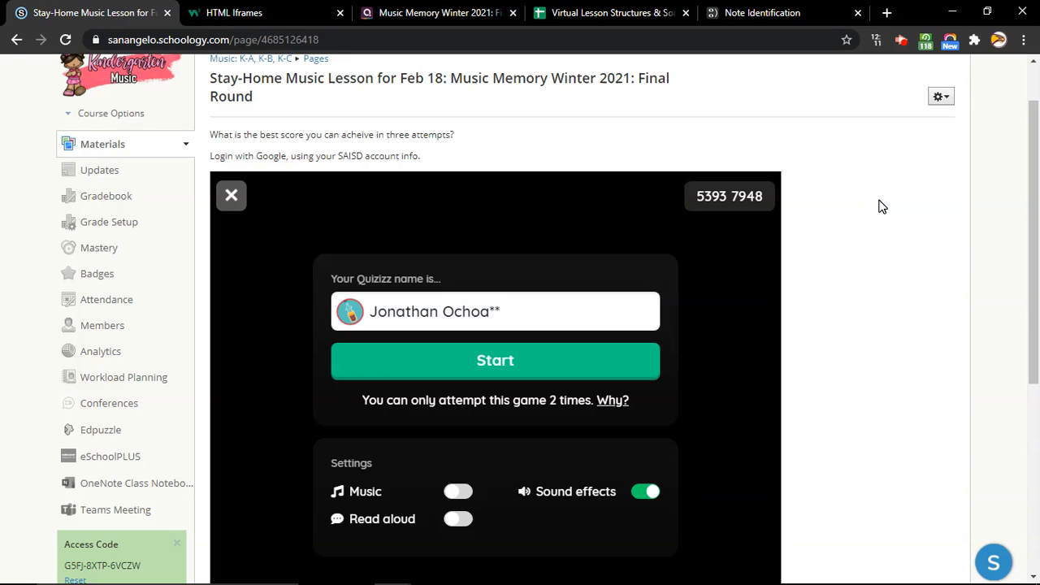
Return to the Music: K-A, K-B, K-C course materials and look over the list of stay-home lessons.
scroll(913, 211, "up", 2)
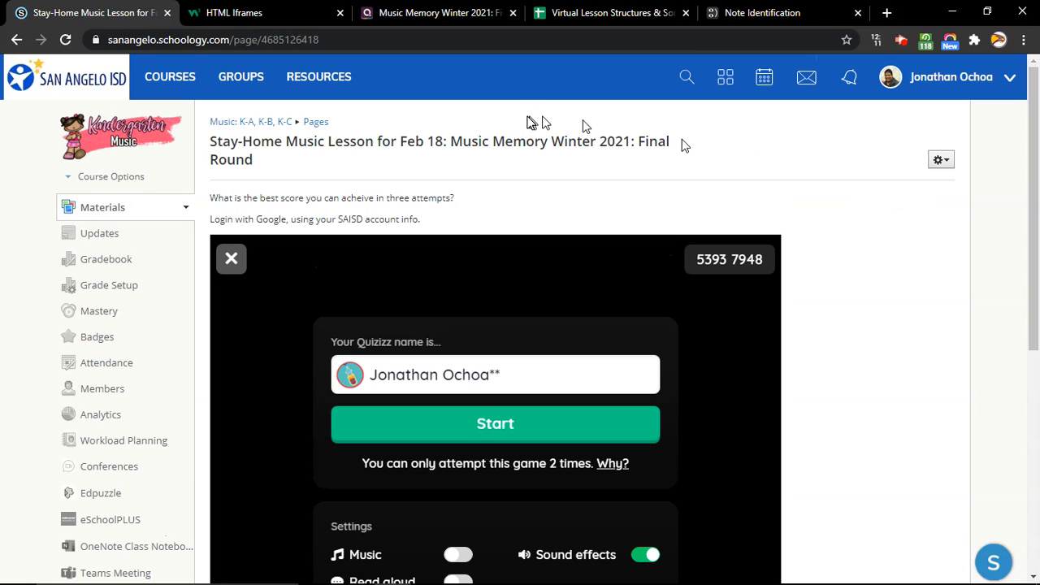
left_click(243, 129)
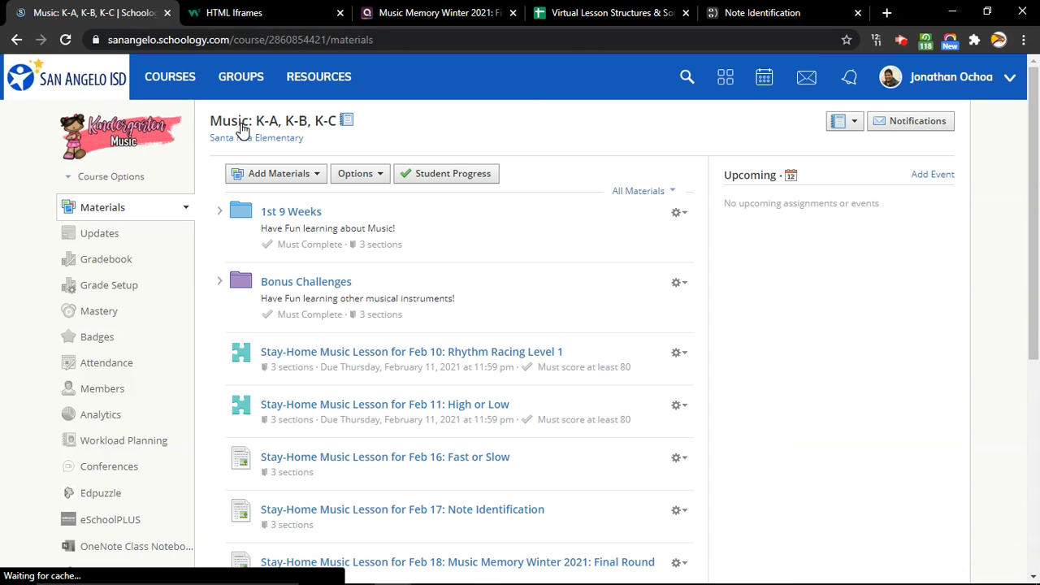
scroll(370, 269, "down", 3)
left_click_drag(496, 358, 602, 306)
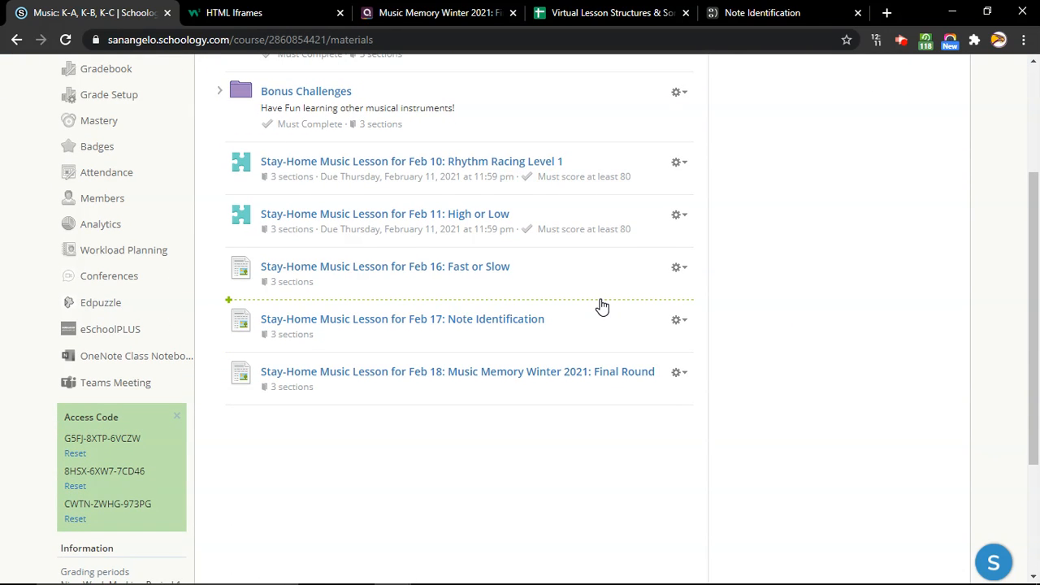
scroll(599, 304, "up", 2)
left_click_drag(602, 306, 335, 138)
Start a new assessment named "Stay-Home Music Lesson for Feb 19: Fast or Slow" in the Major category.
left_click(313, 127)
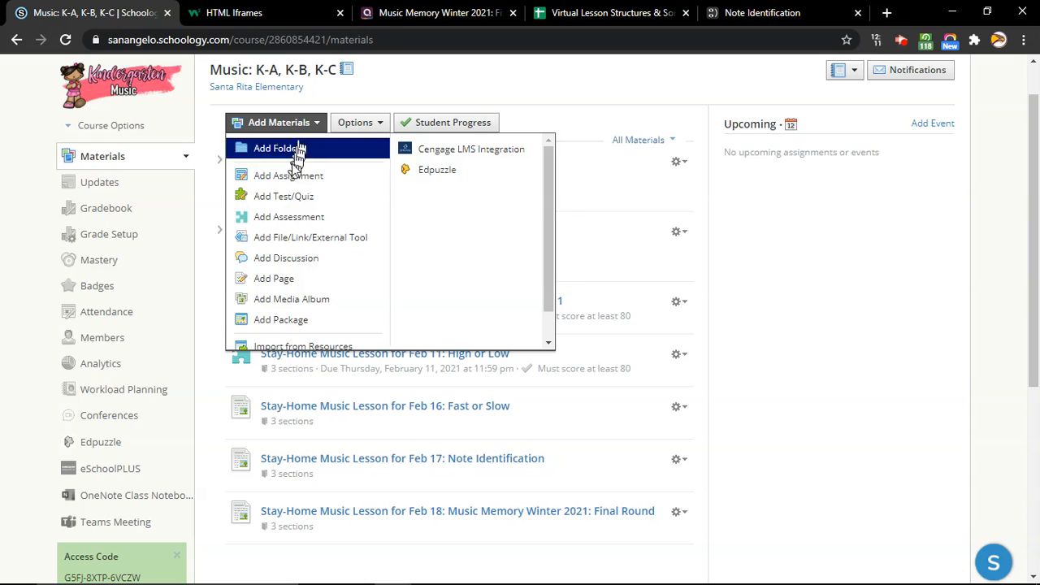
left_click(279, 220)
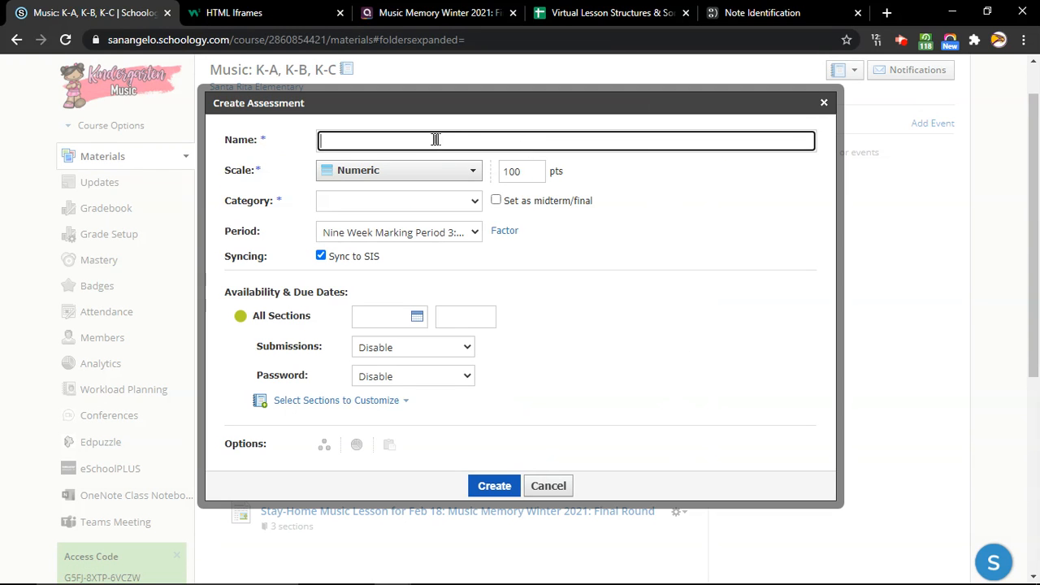
type("Stay-Home Music Les")
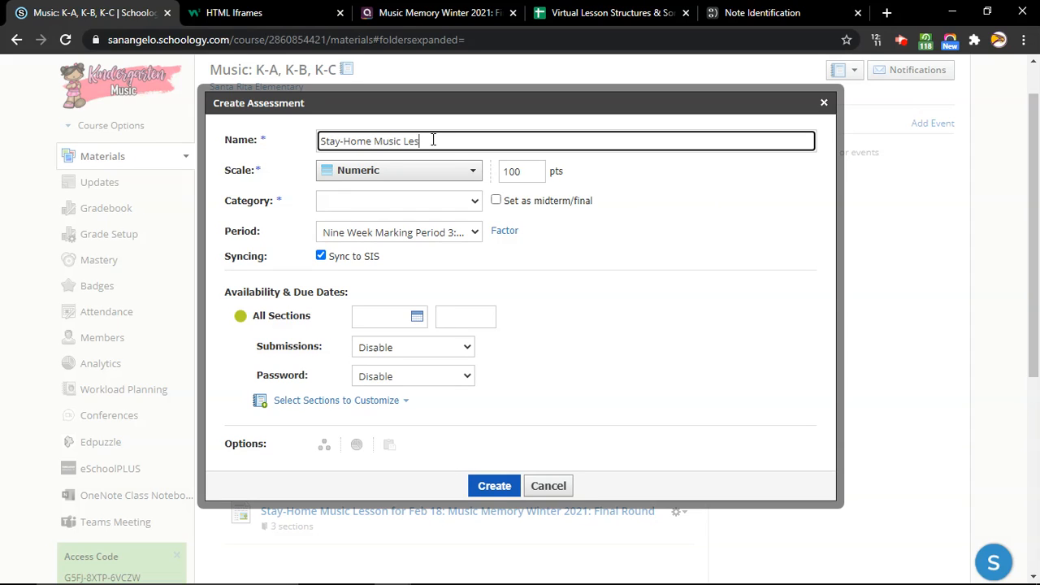
type("son for Feb 19: Fast or Slow")
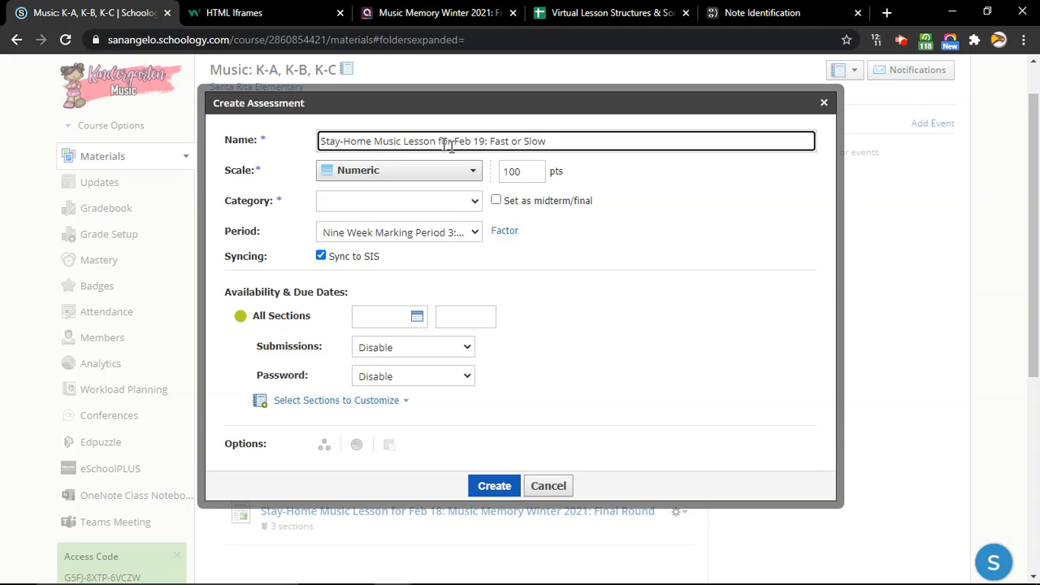
left_click(415, 199)
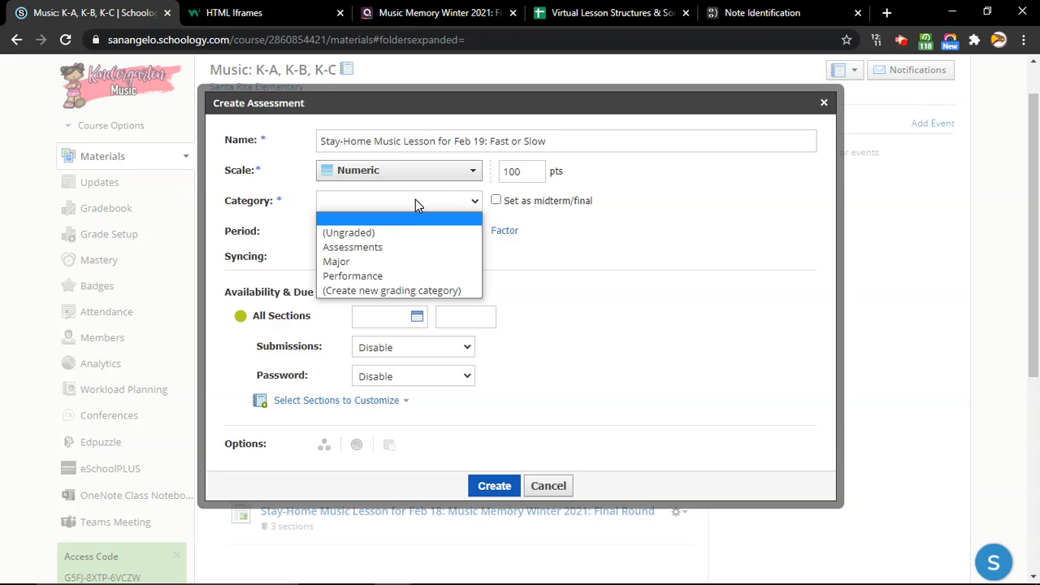
left_click(371, 262)
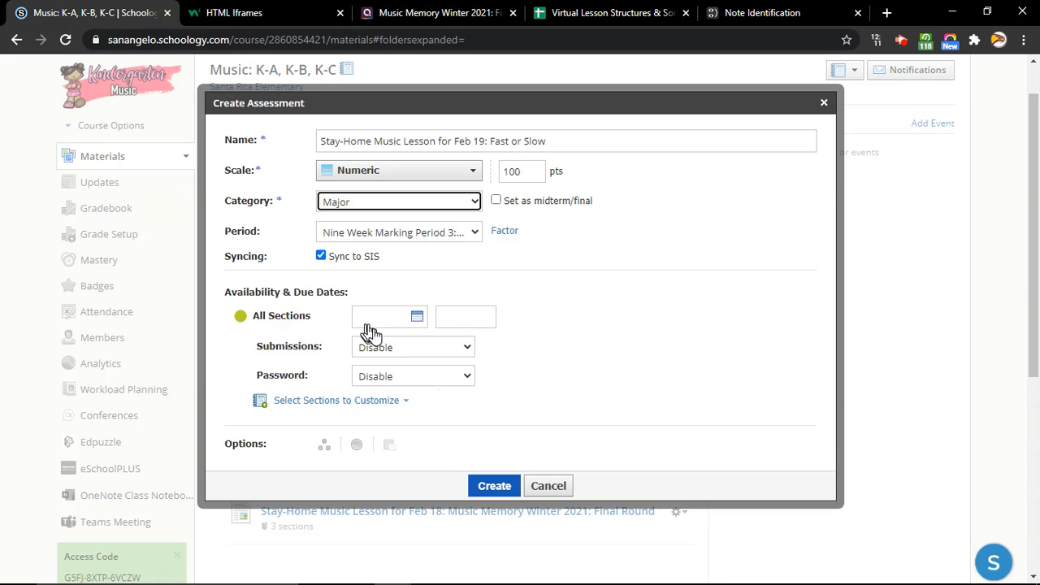
Set the assessment's due date to 2/19/21 for all sections, enable submissions without a password, and create it.
left_click(417, 318)
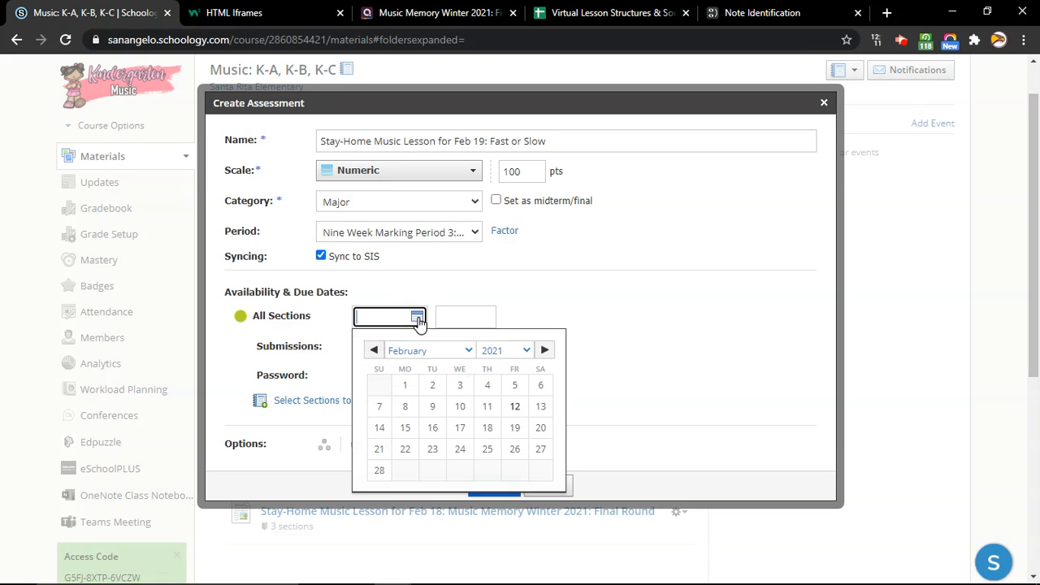
left_click(513, 429)
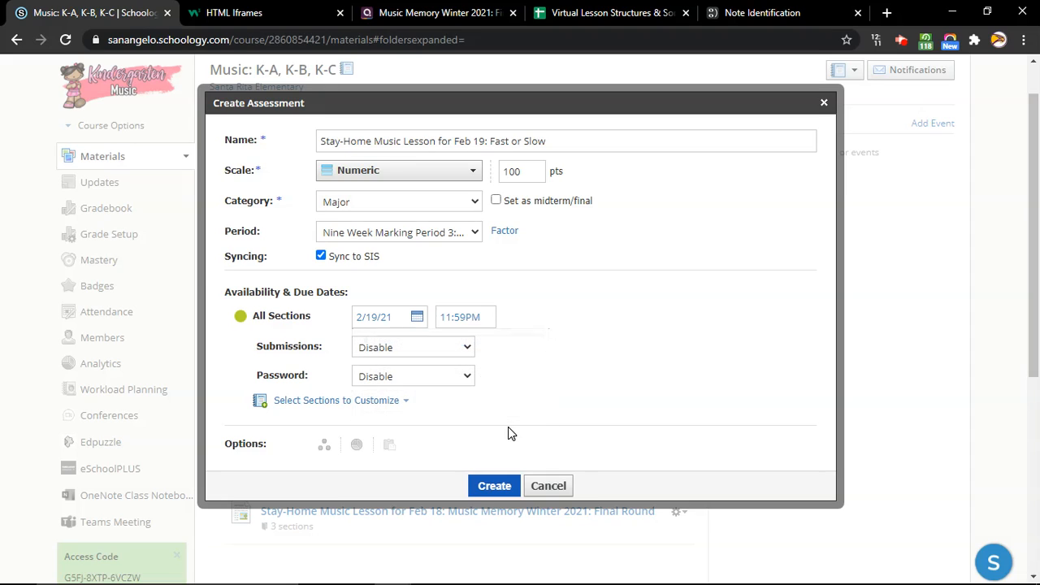
left_click(411, 356)
left_click(399, 365)
left_click(396, 378)
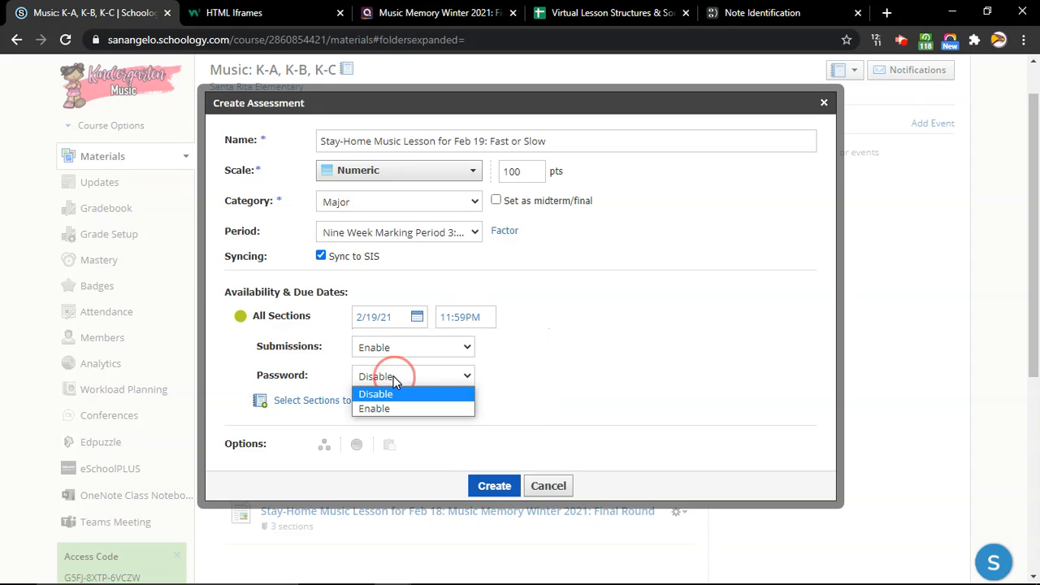
left_click(524, 373)
scroll(529, 386, "down", 1)
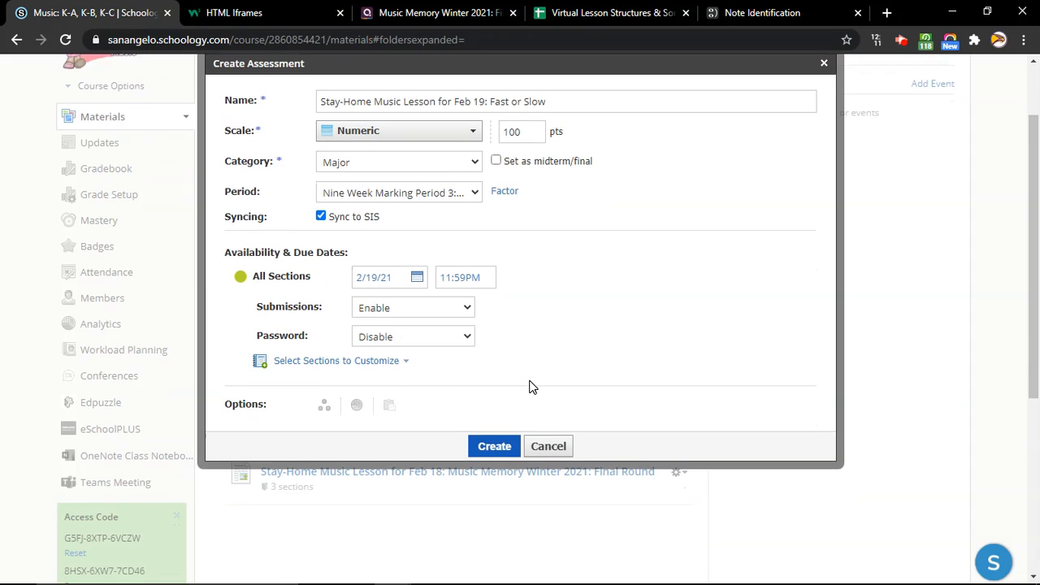
scroll(529, 387, "down", 1)
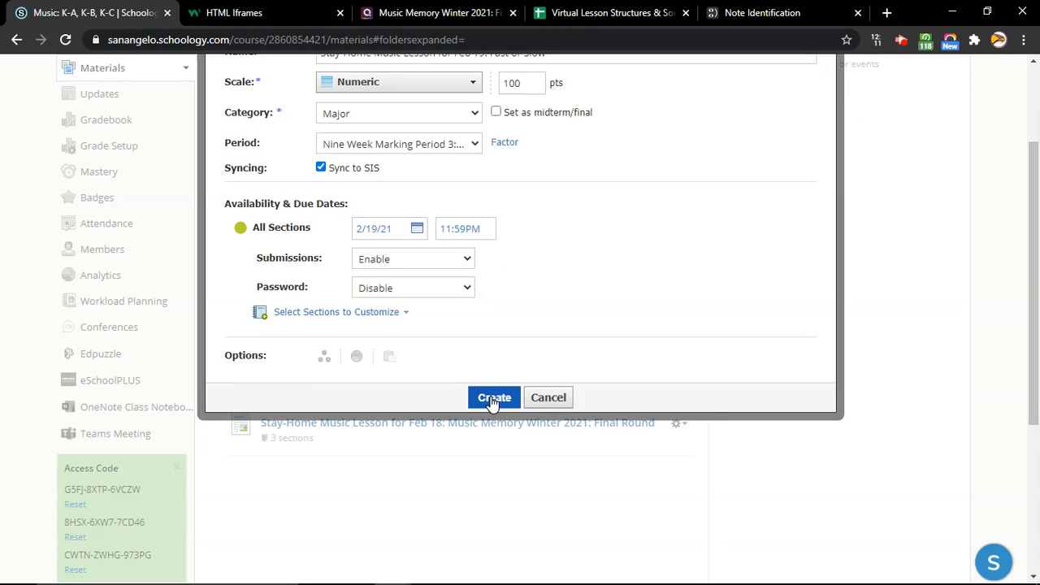
scroll(517, 341, "up", 3)
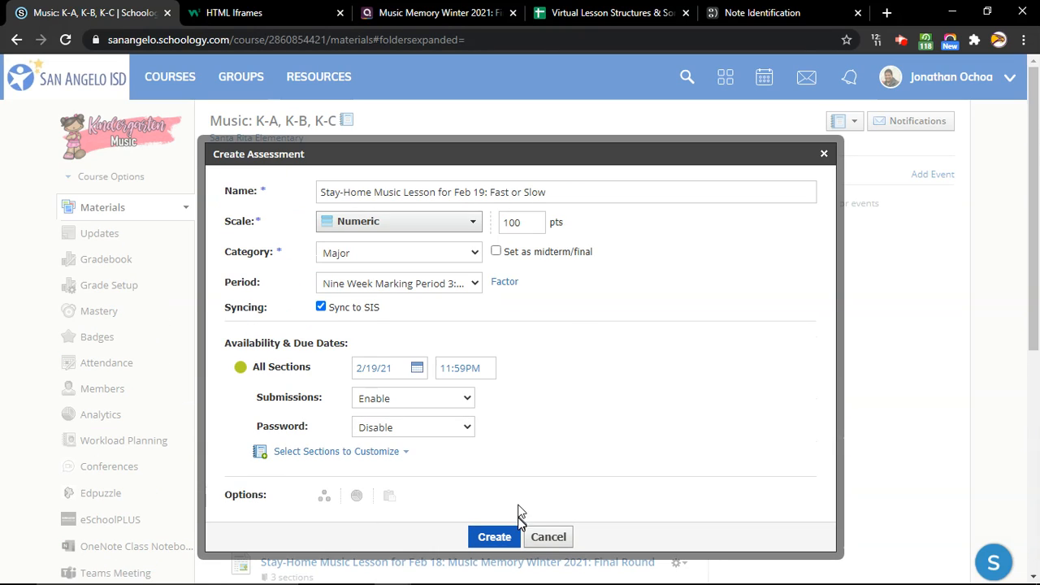
left_click(495, 538)
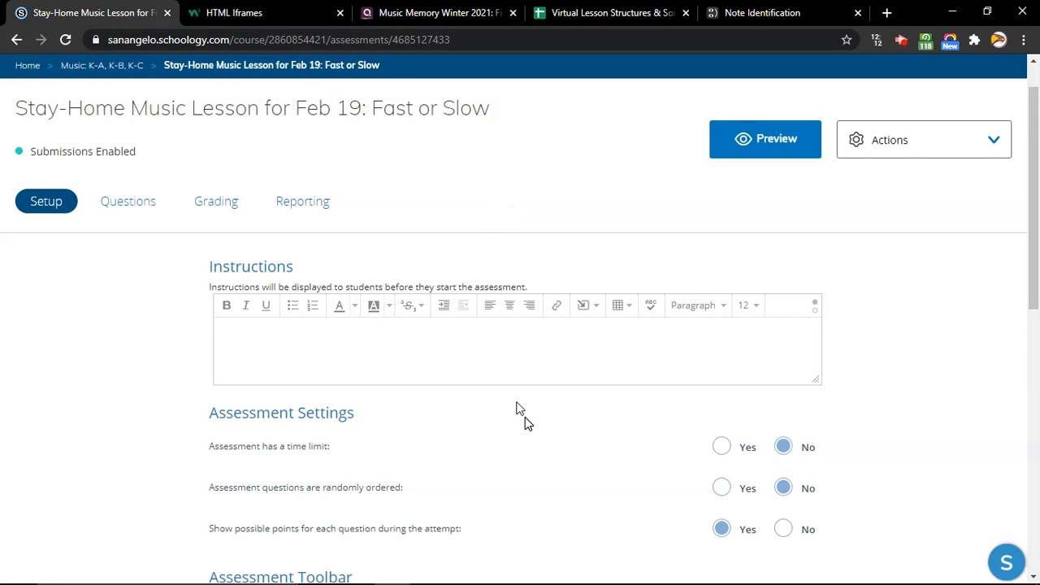
Turn on random question order and let students view results with correct answers after submitting an attempt.
scroll(525, 423, "down", 1)
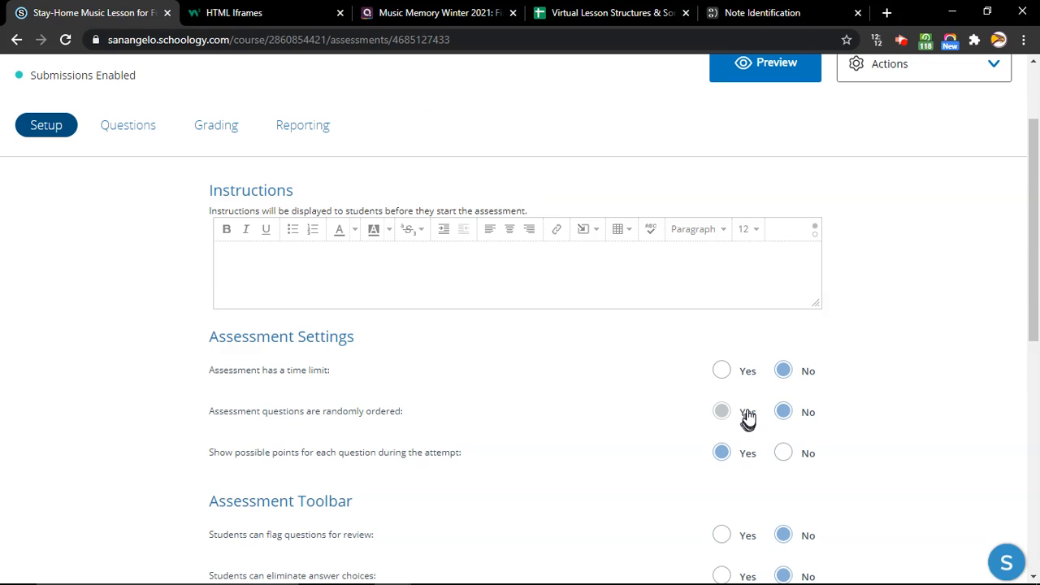
left_click(735, 415)
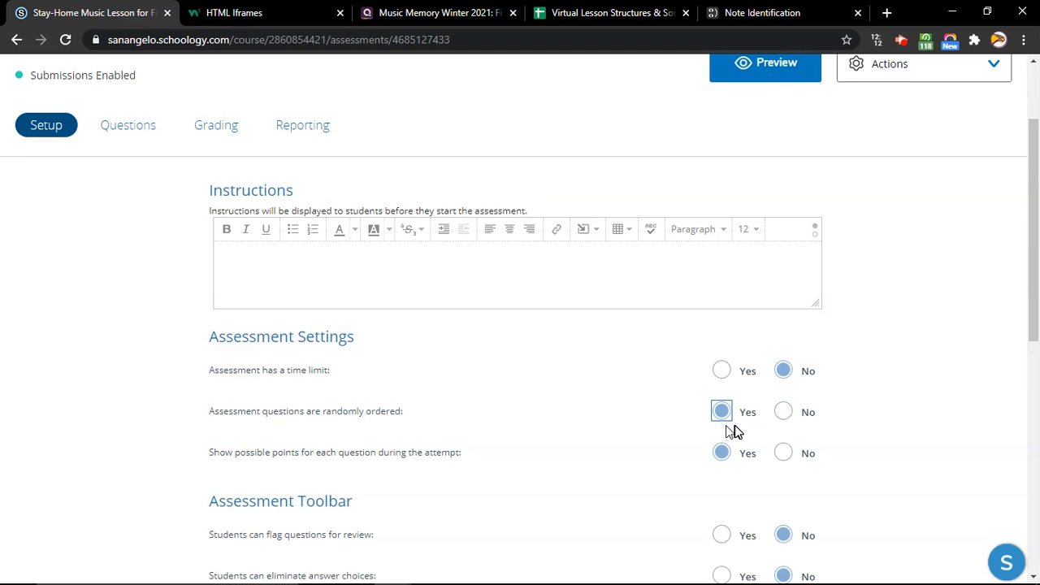
scroll(846, 431, "down", 2)
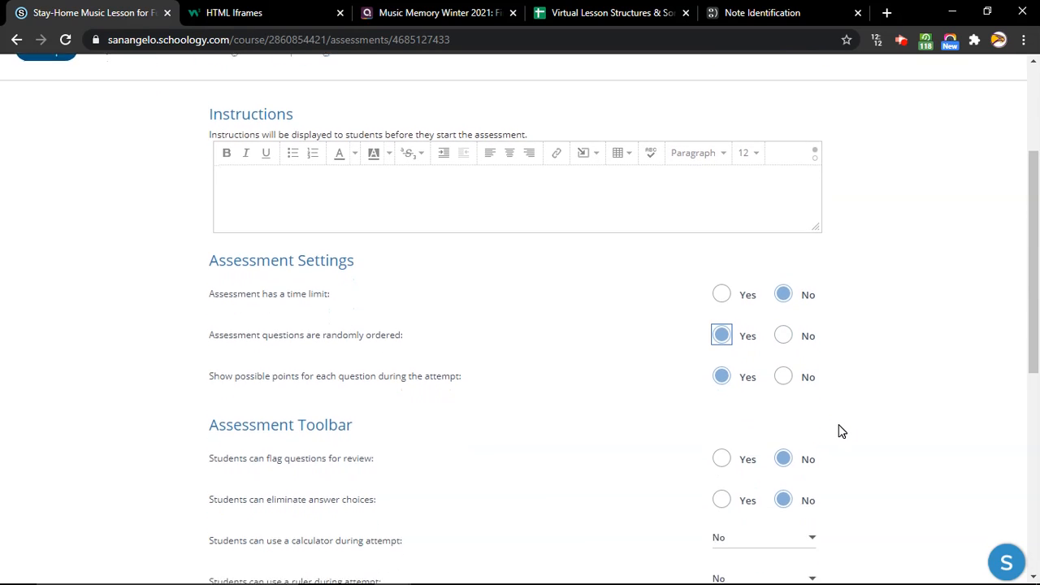
scroll(841, 431, "down", 1)
scroll(842, 431, "down", 1)
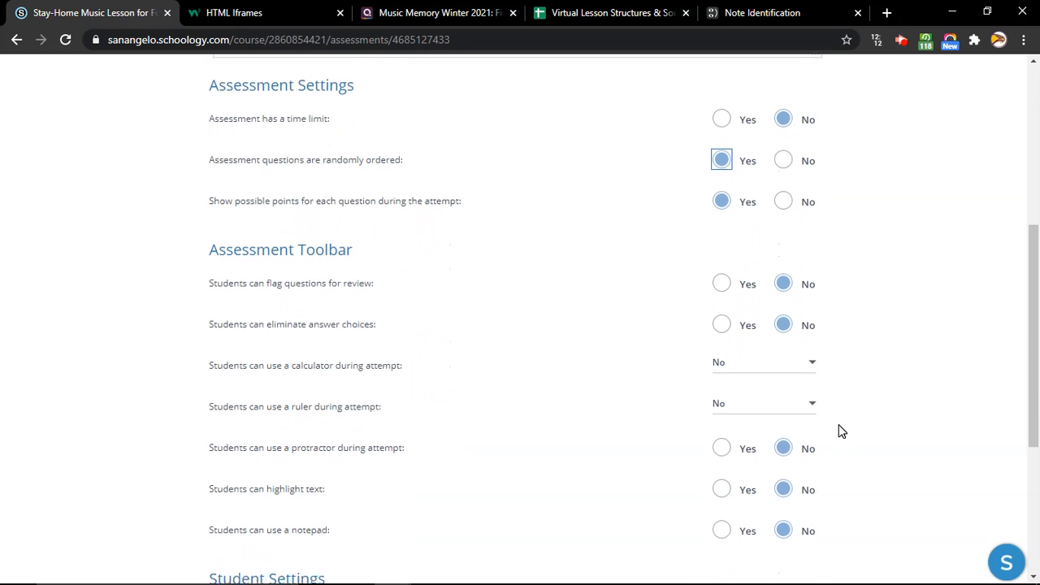
scroll(841, 431, "down", 1)
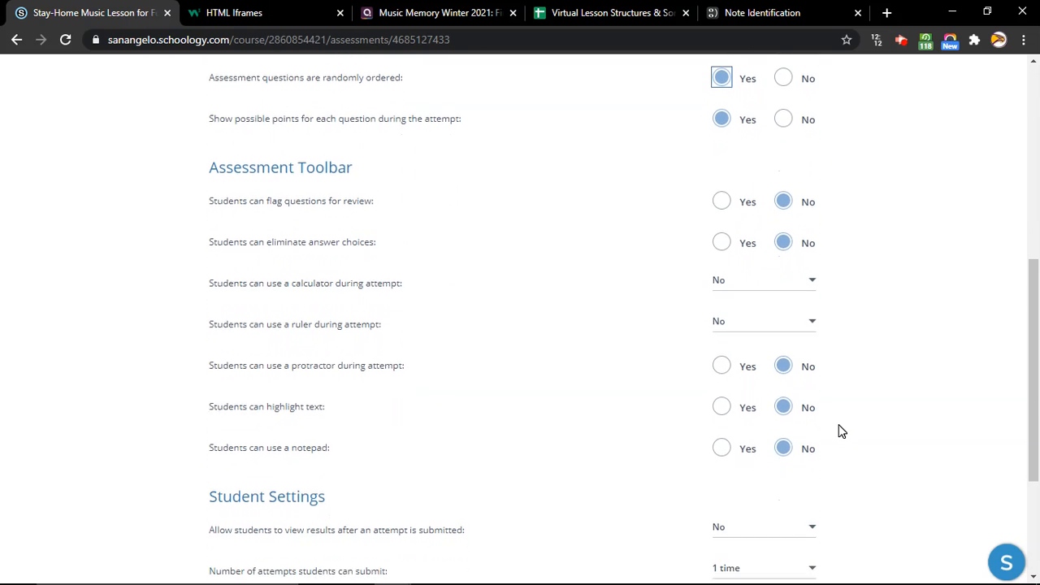
scroll(842, 432, "down", 1)
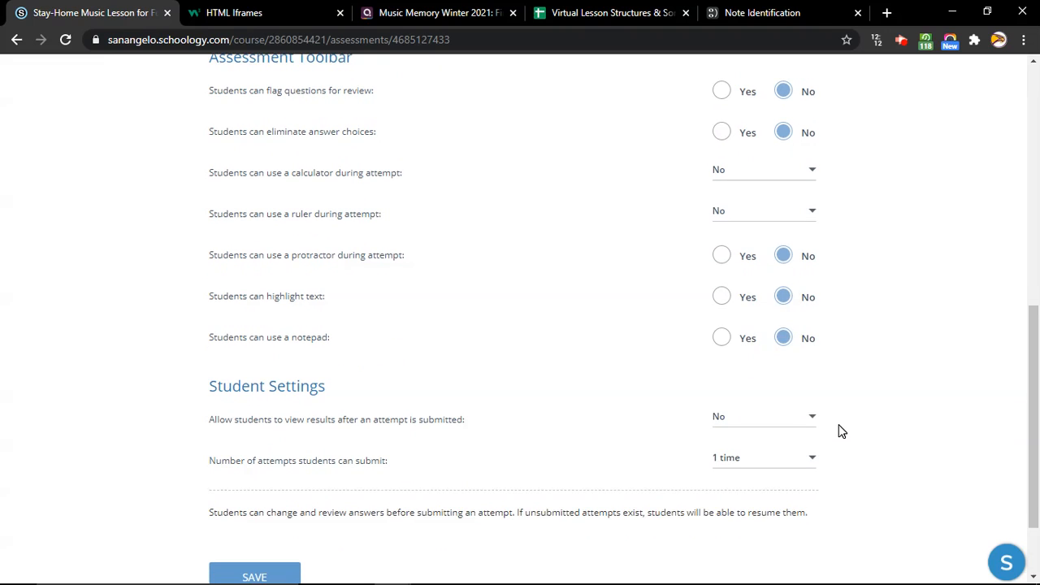
scroll(835, 391, "down", 1)
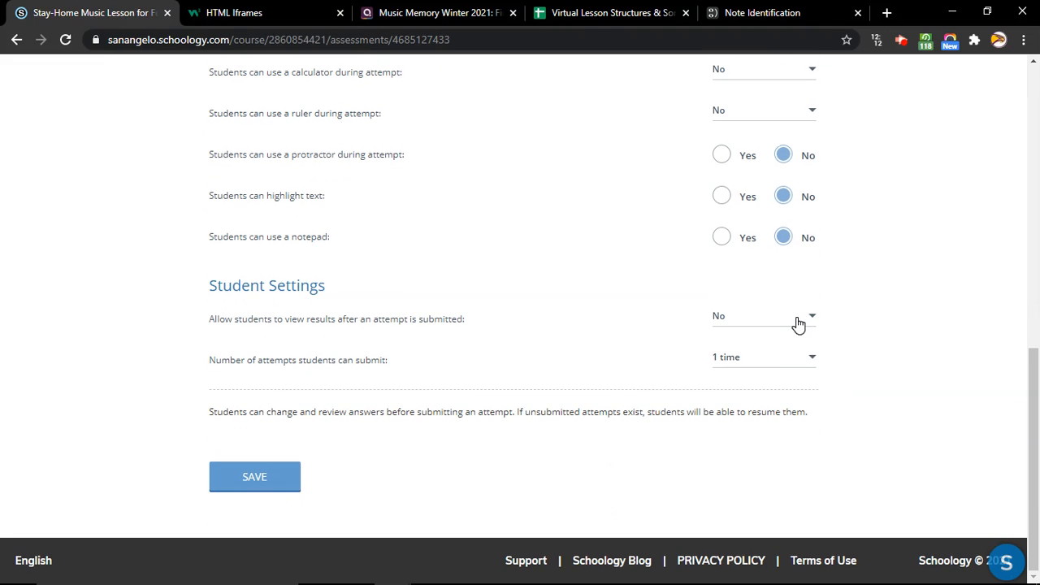
left_click(748, 322)
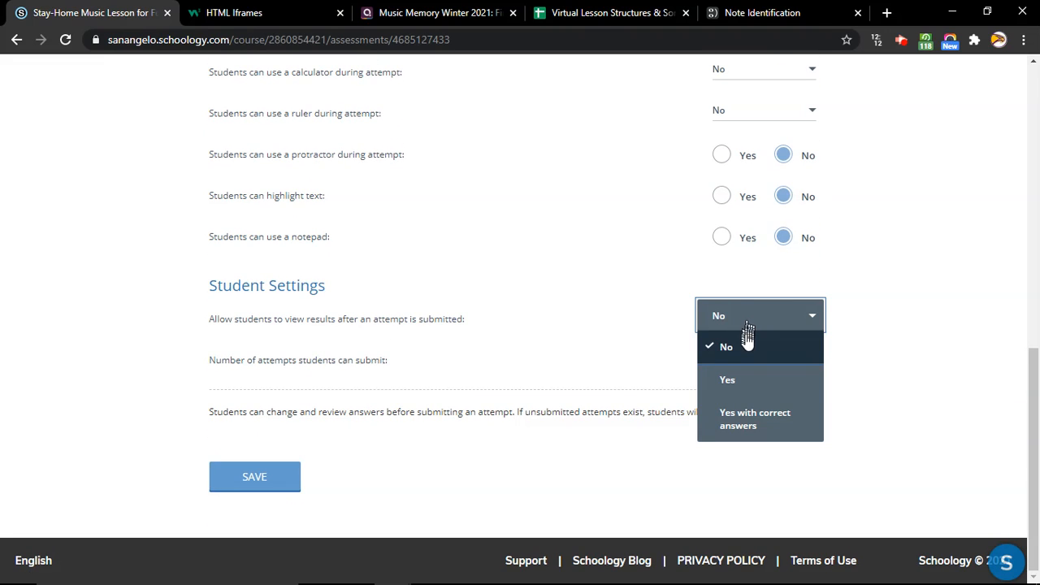
left_click(764, 421)
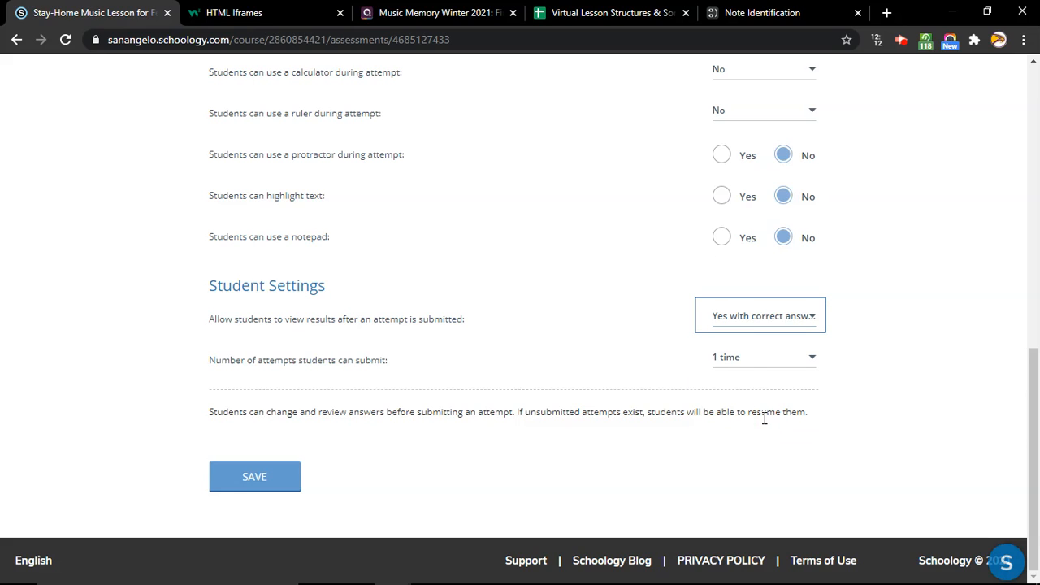
Allow students to submit 3 attempts and save the assessment settings.
left_click(744, 362)
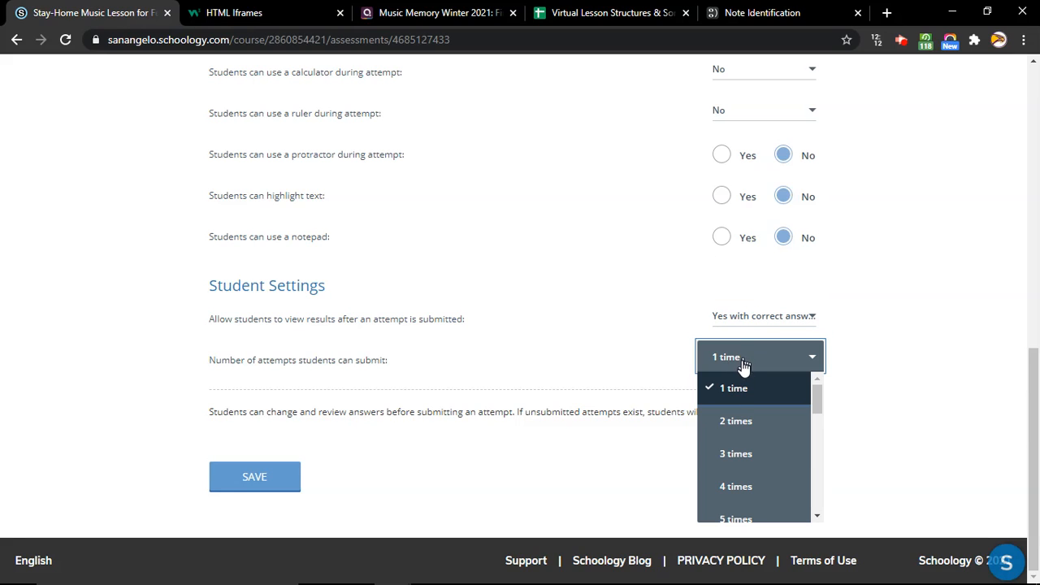
left_click(745, 462)
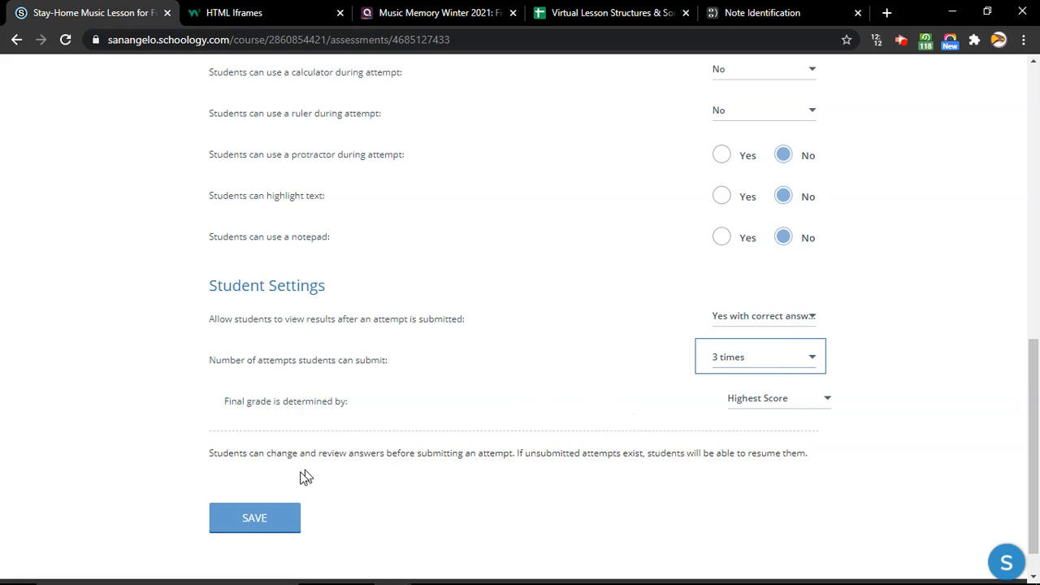
left_click(254, 519)
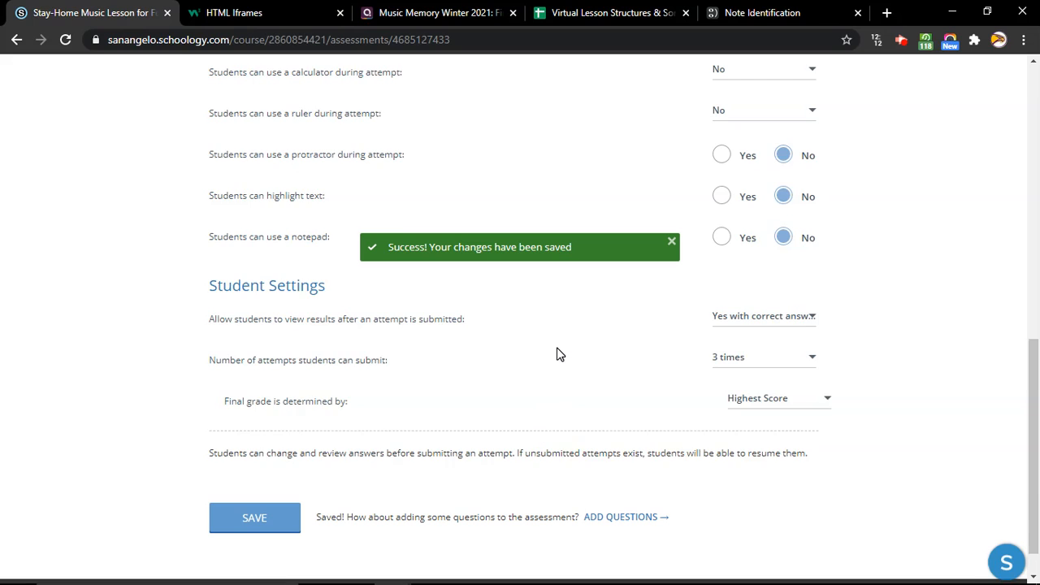
Add a multiple-choice question to the assessment with the text "Is the music fast or slow?".
scroll(560, 354, "up", 10)
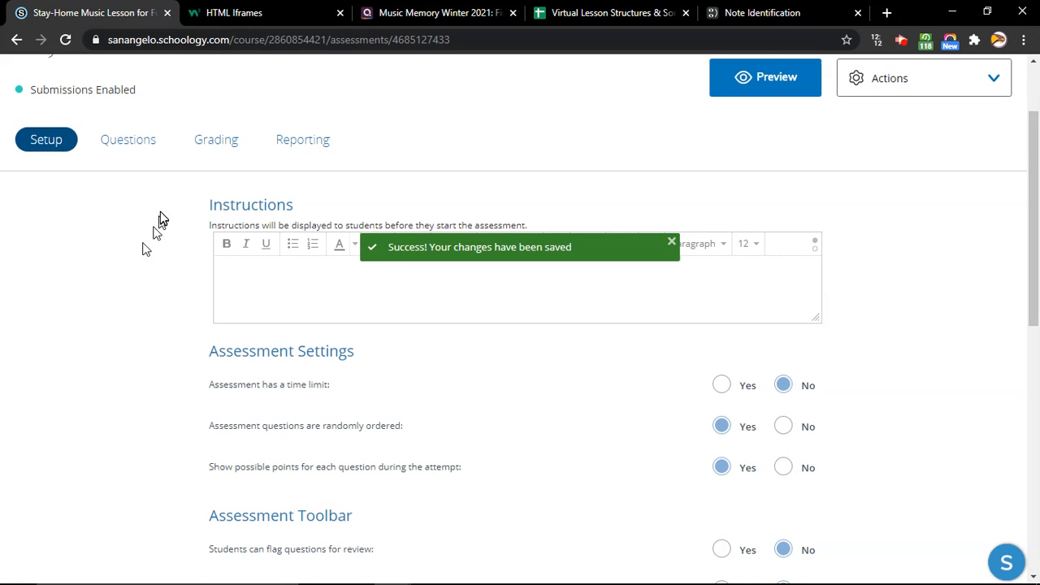
left_click(130, 149)
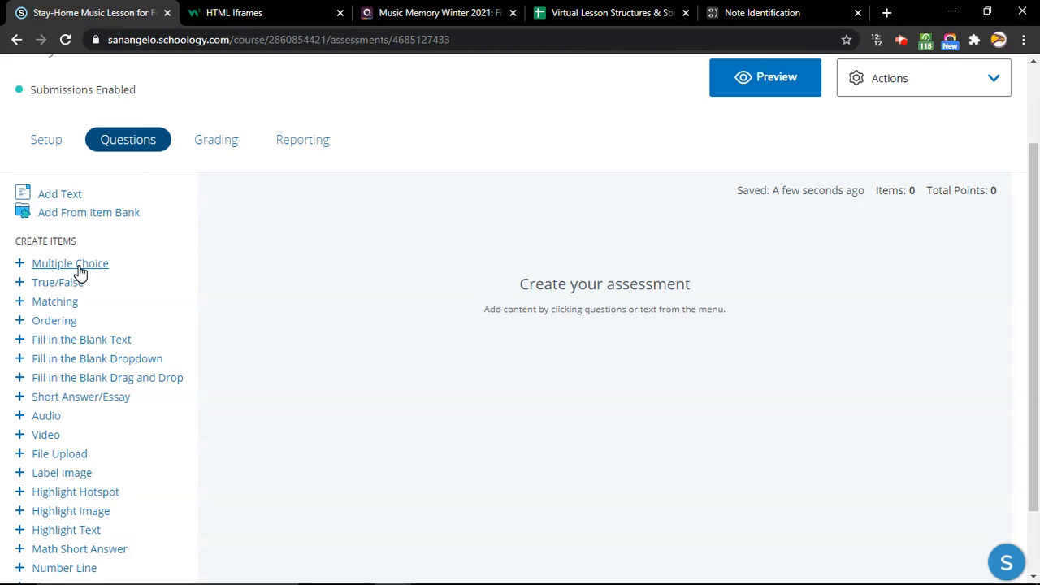
left_click(80, 269)
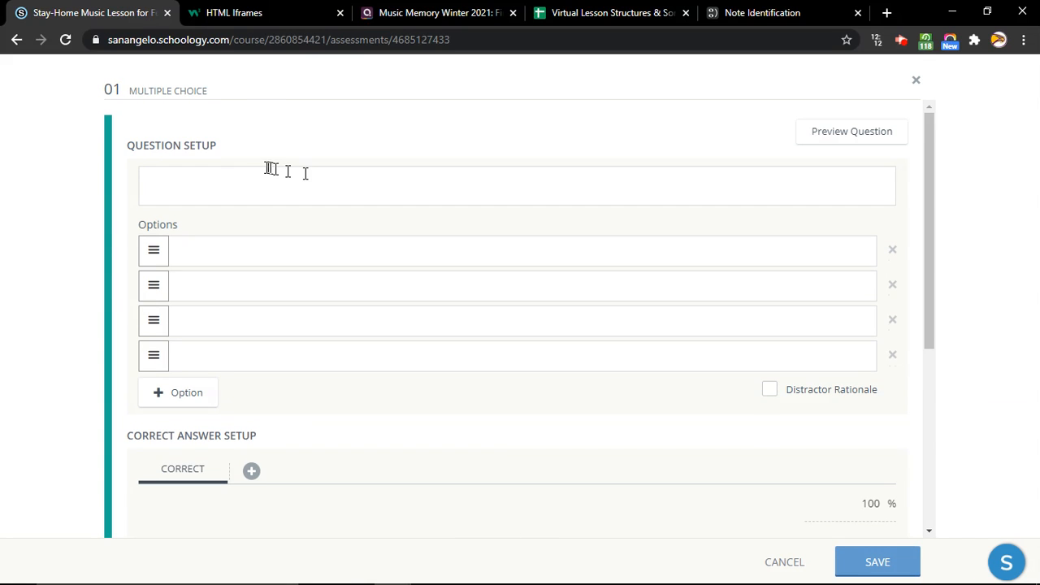
left_click(254, 181)
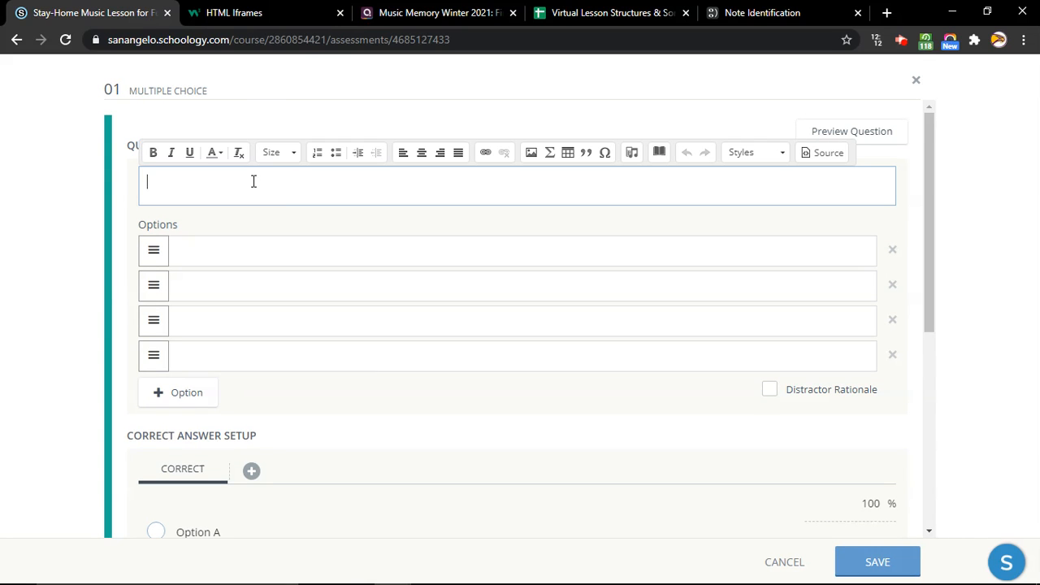
type("Is the music fast or slow?")
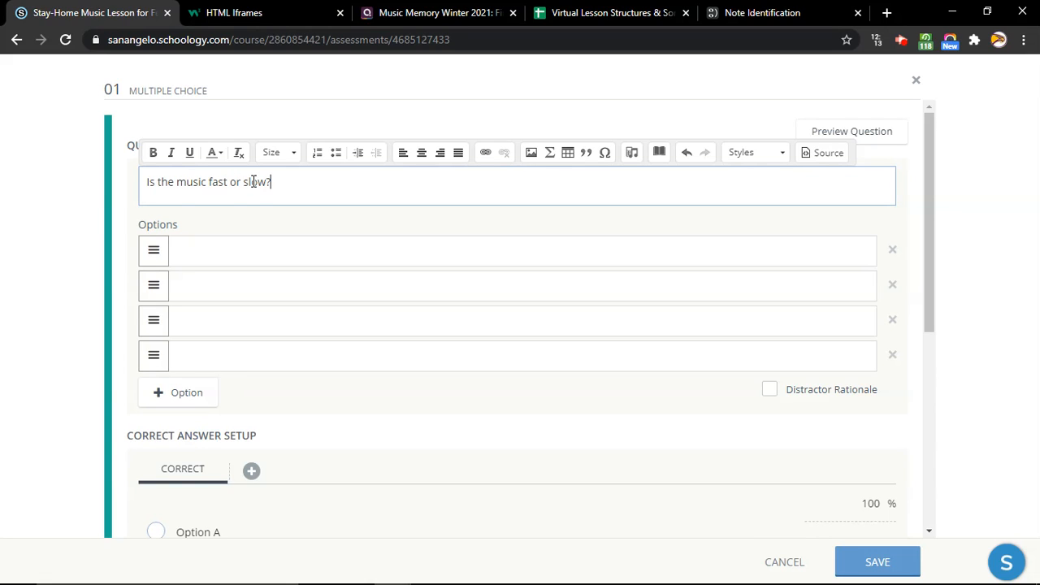
Enter Fast and Slow as the answer options and remove the two unused blank options.
left_click(252, 257)
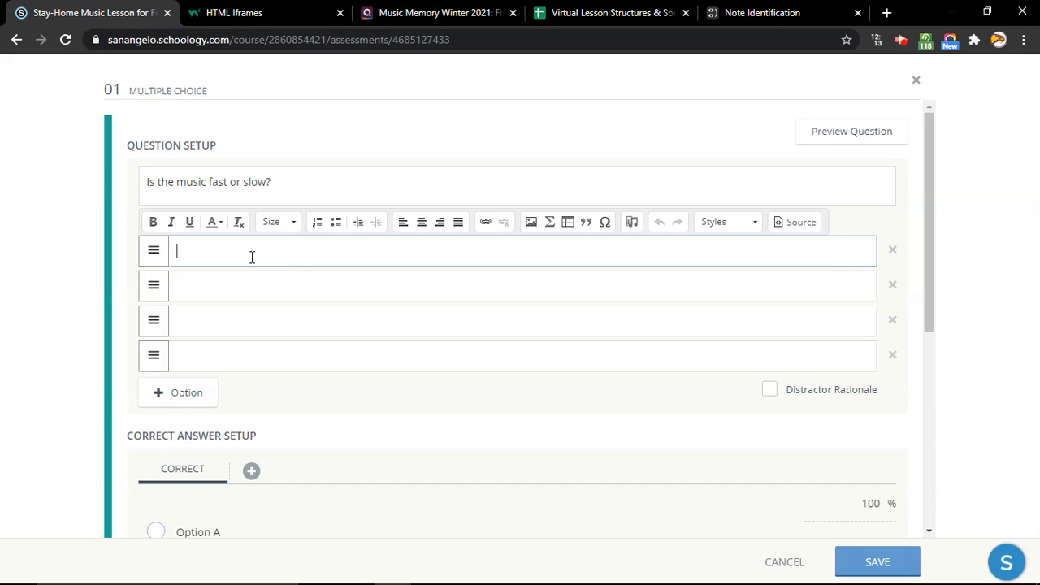
type("Fast")
key("Tab")
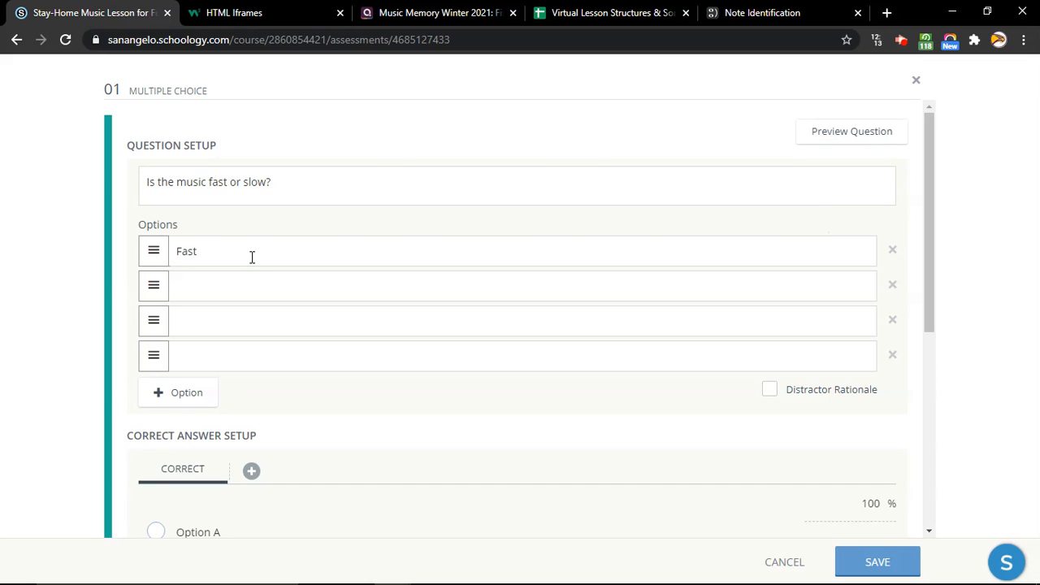
type("Slow")
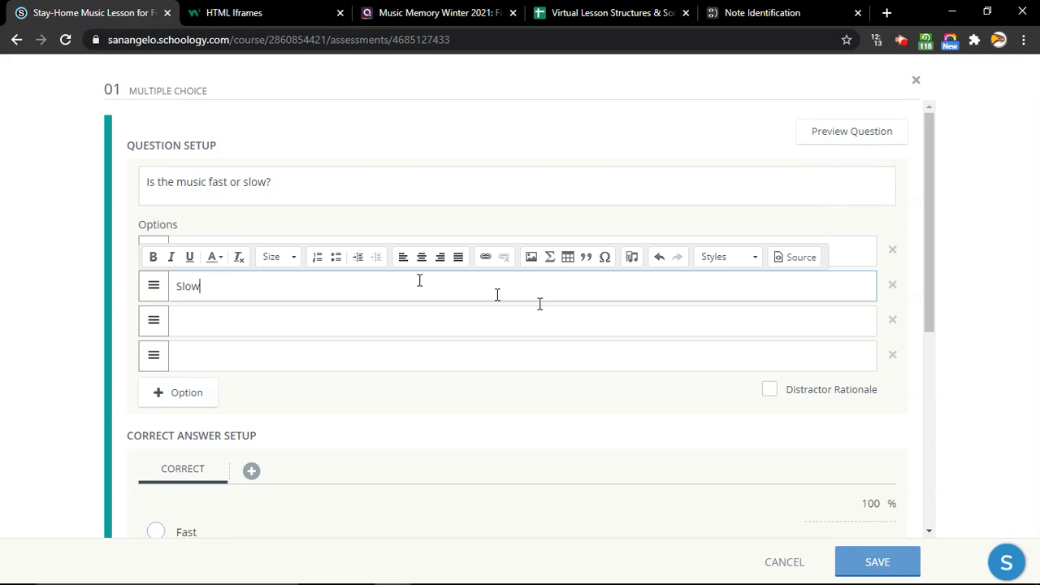
left_click(892, 321)
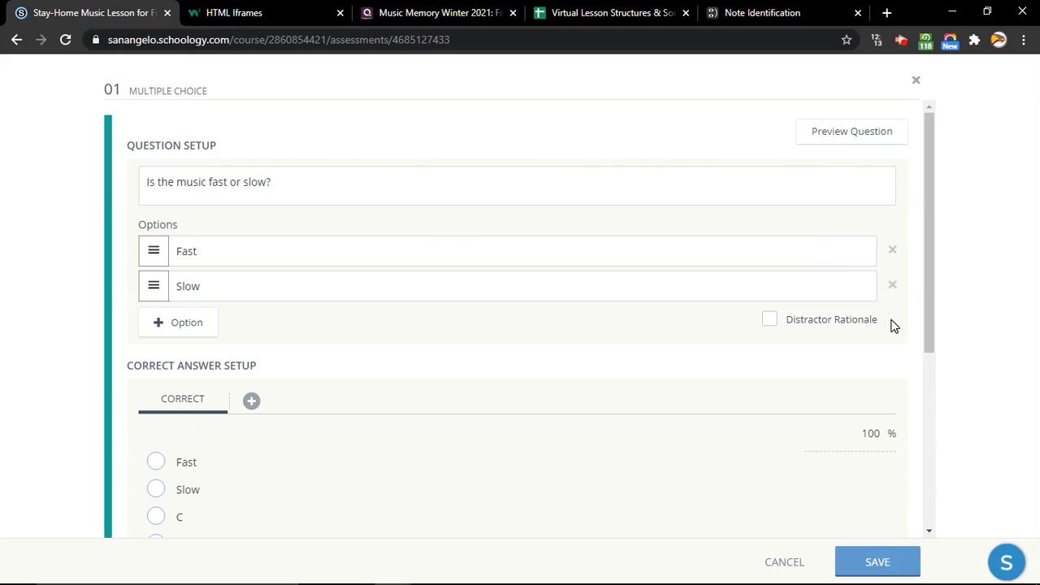
Add a blank line below the question text and open the Fast or Slow Activity link from the lesson spreadsheet.
left_click(324, 185)
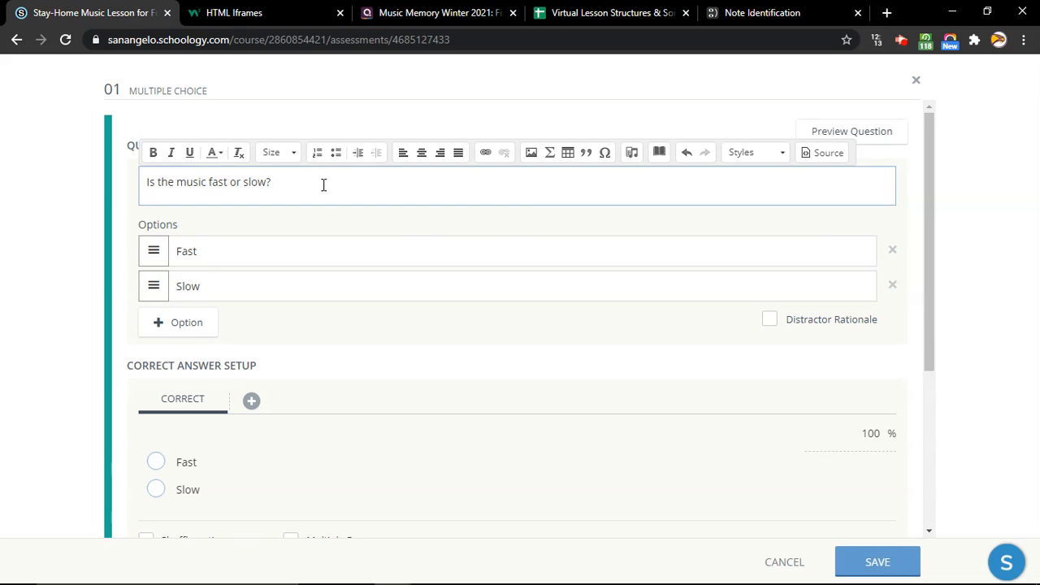
key("Return")
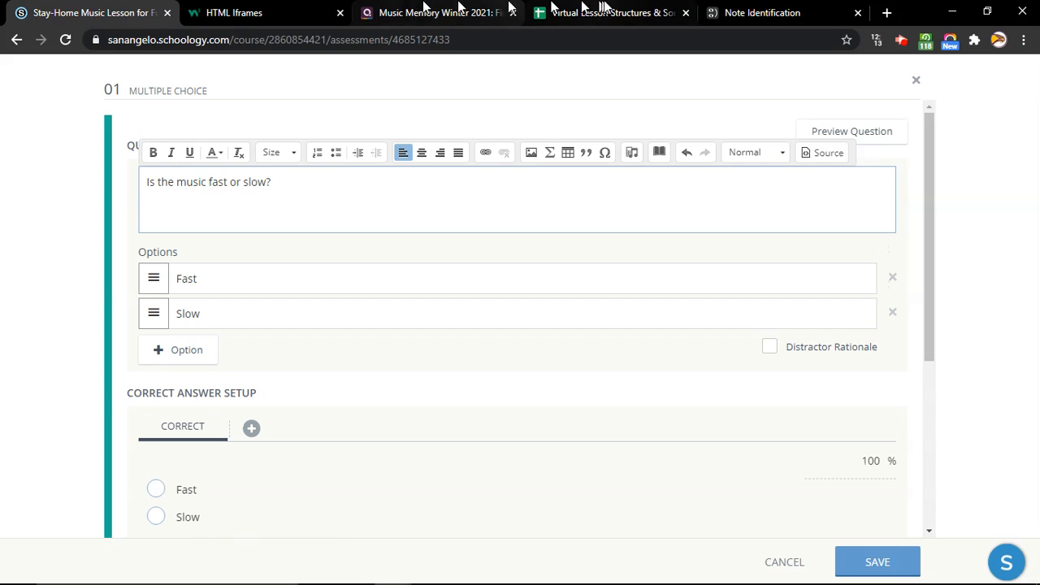
left_click(645, 6)
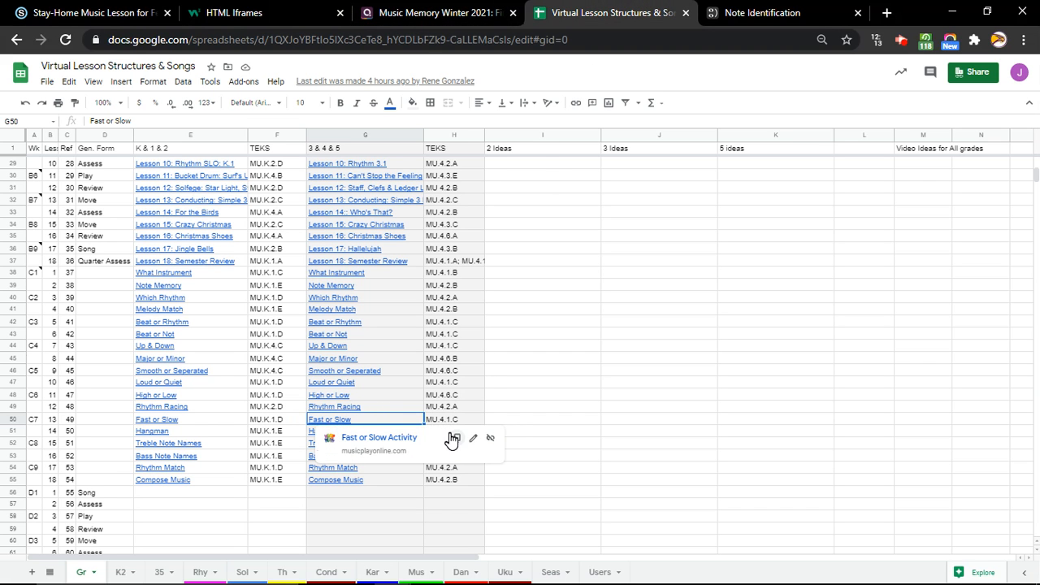
left_click(393, 439)
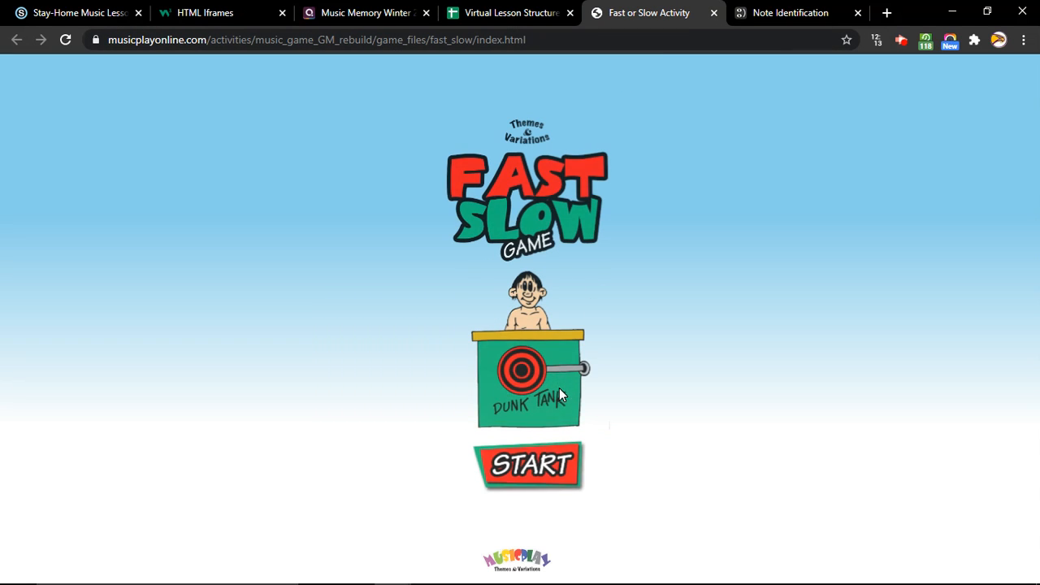
Return to the Schoology question and open the audio recorder with Stereo Mix (Realtek Audio) as the audio input.
left_click(72, 12)
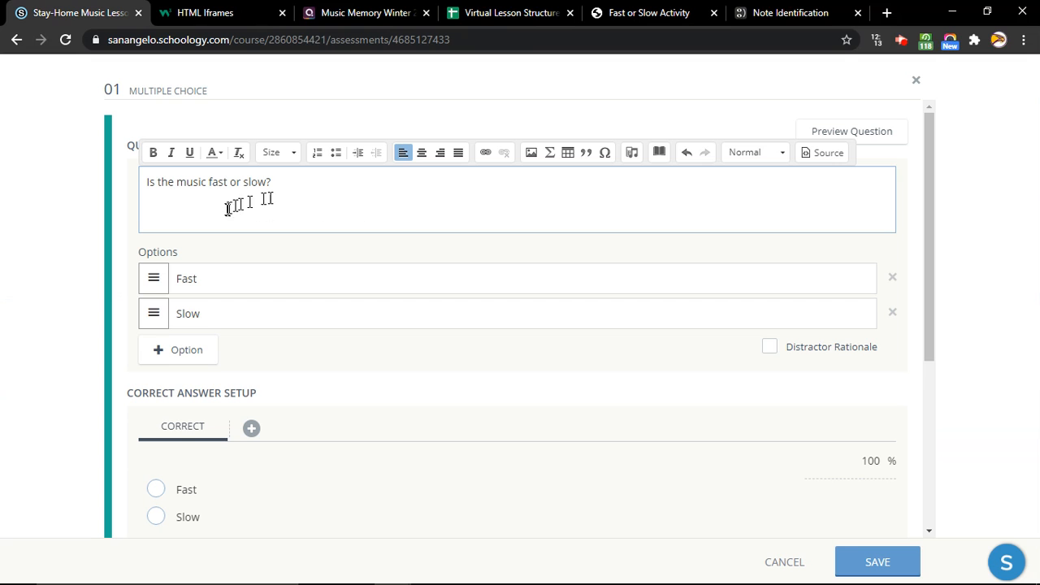
left_click(628, 155)
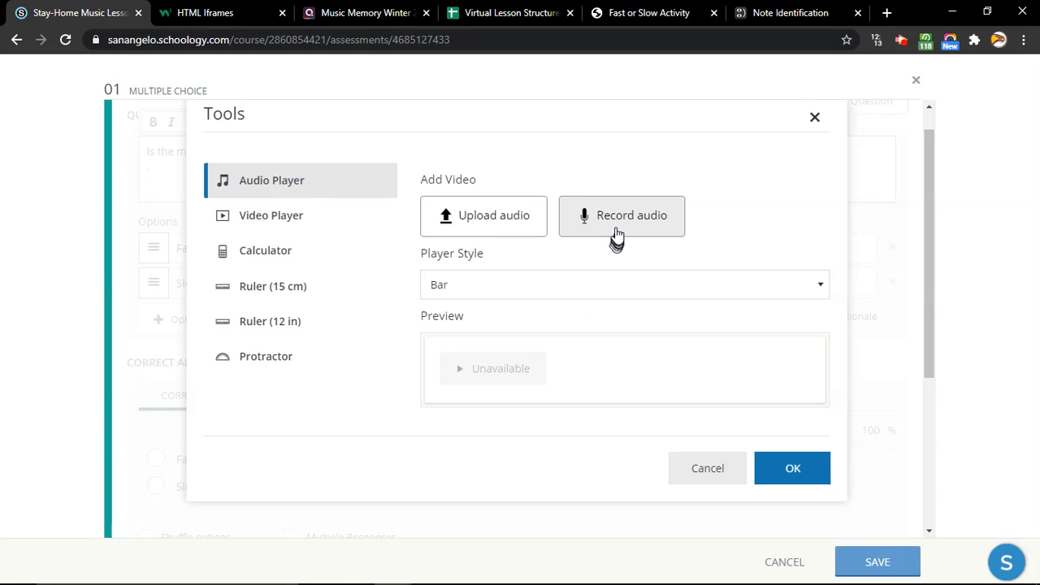
left_click(590, 286)
left_click(594, 282)
left_click(608, 226)
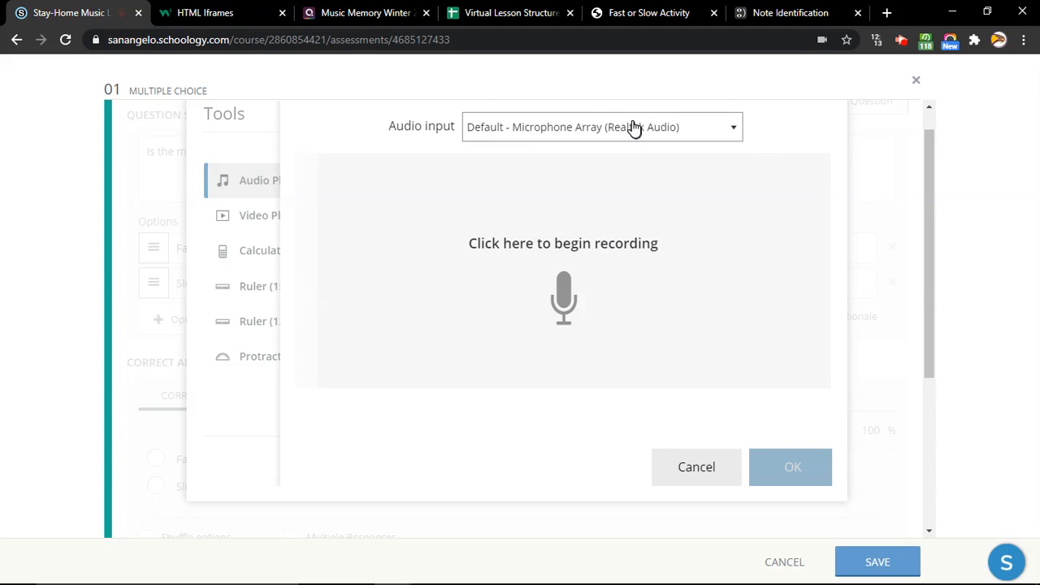
left_click(634, 129)
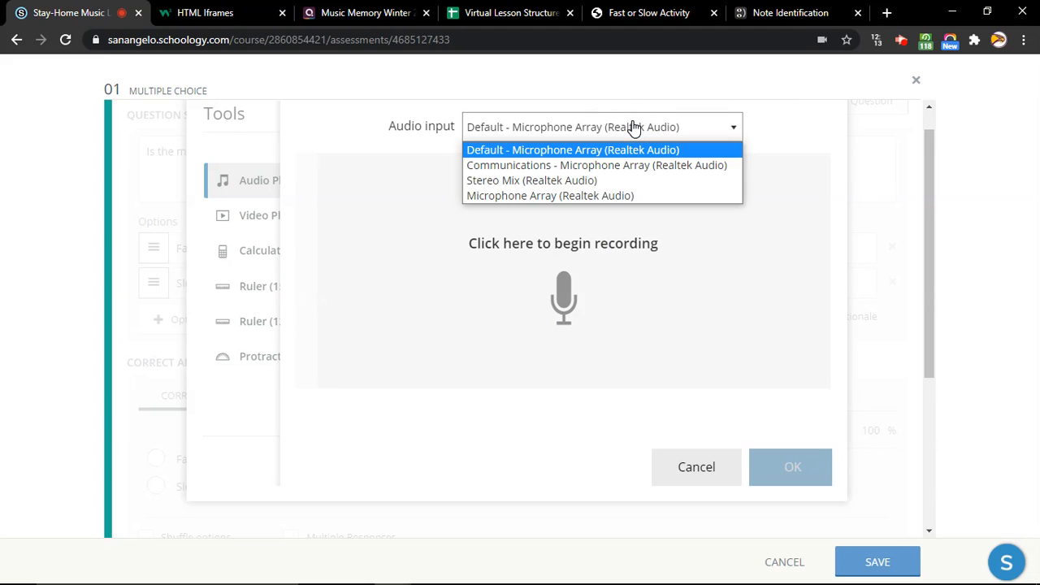
left_click(577, 180)
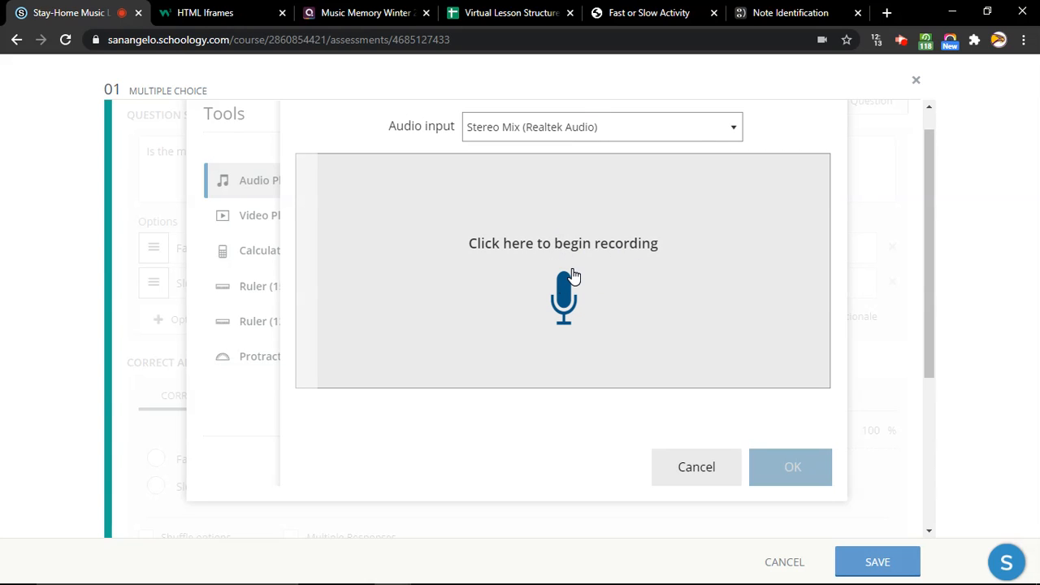
Record the first music clip of the Fast Slow game for the question, then finish the recording.
left_click(573, 276)
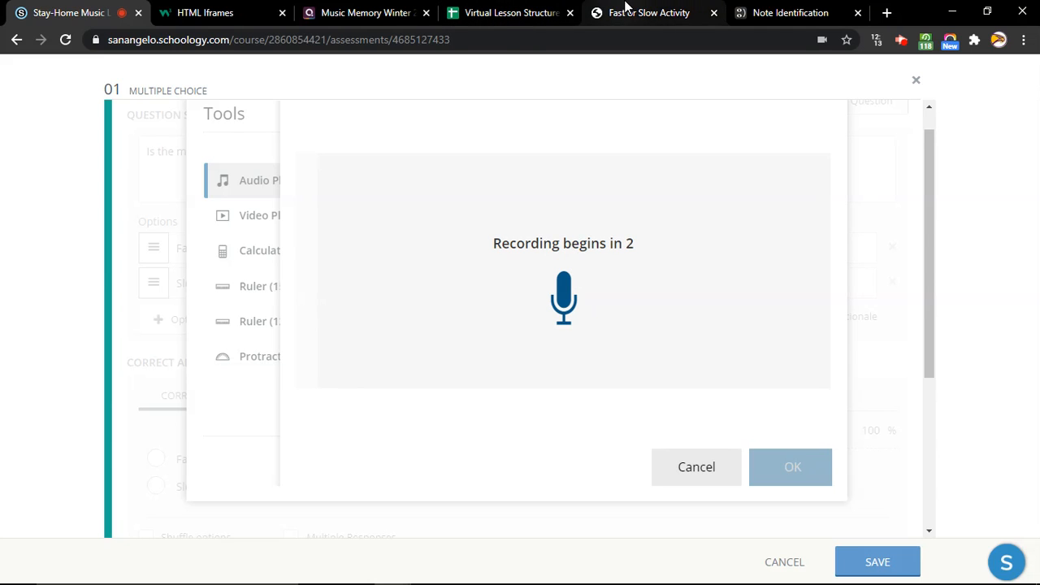
left_click(626, 6)
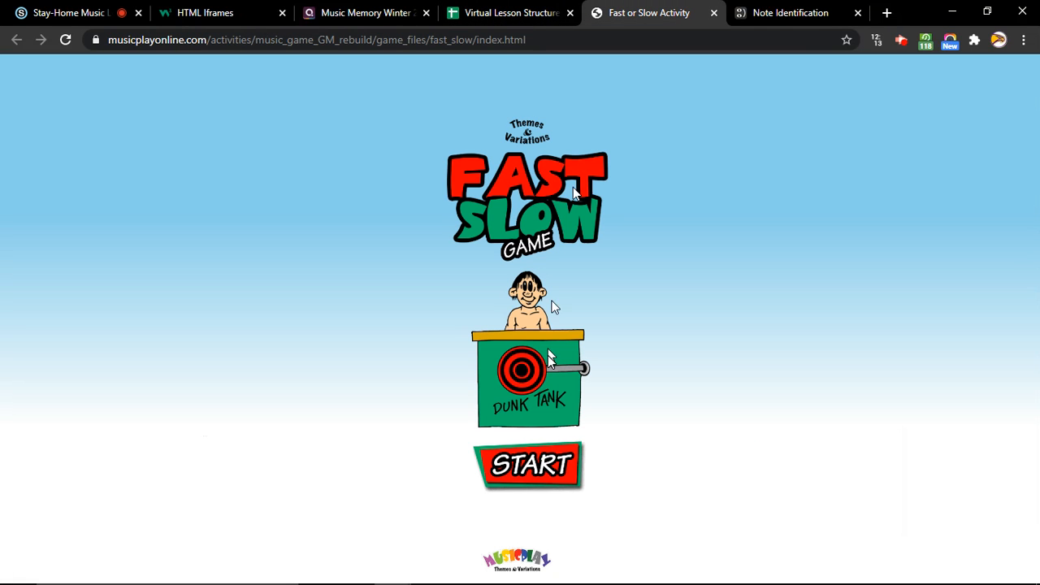
left_click(515, 475)
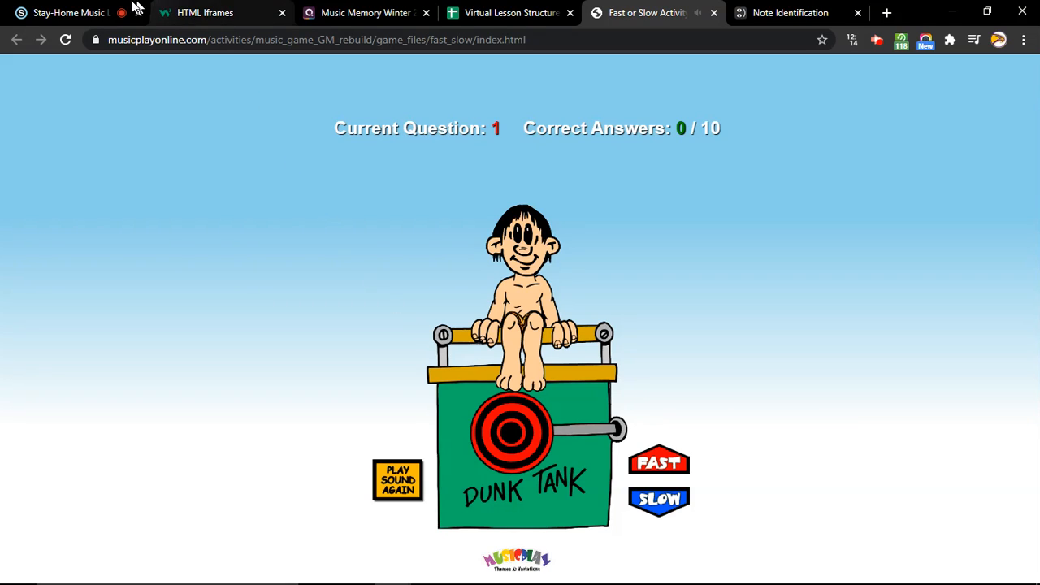
left_click(79, 7)
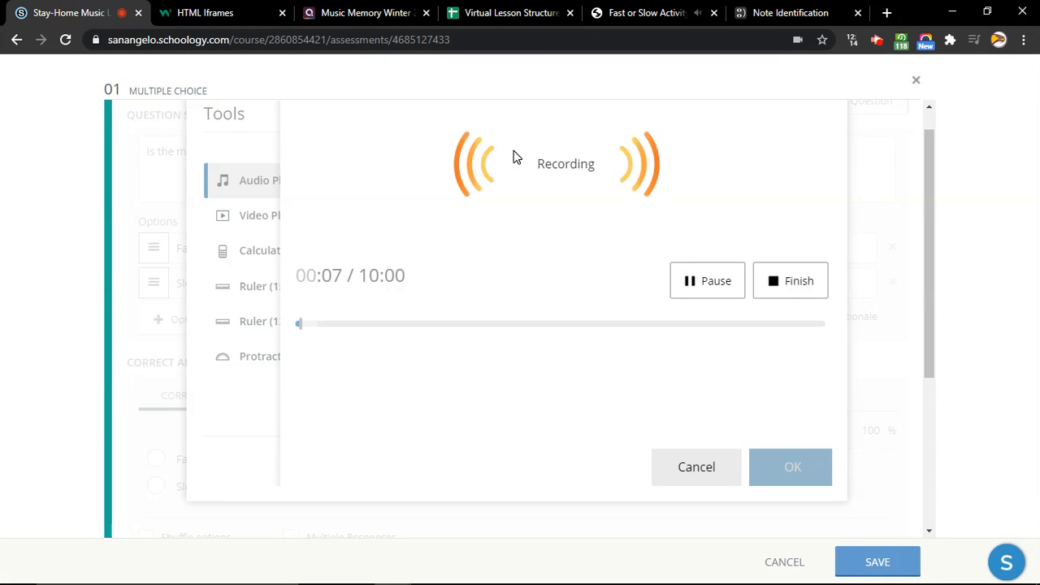
left_click(775, 274)
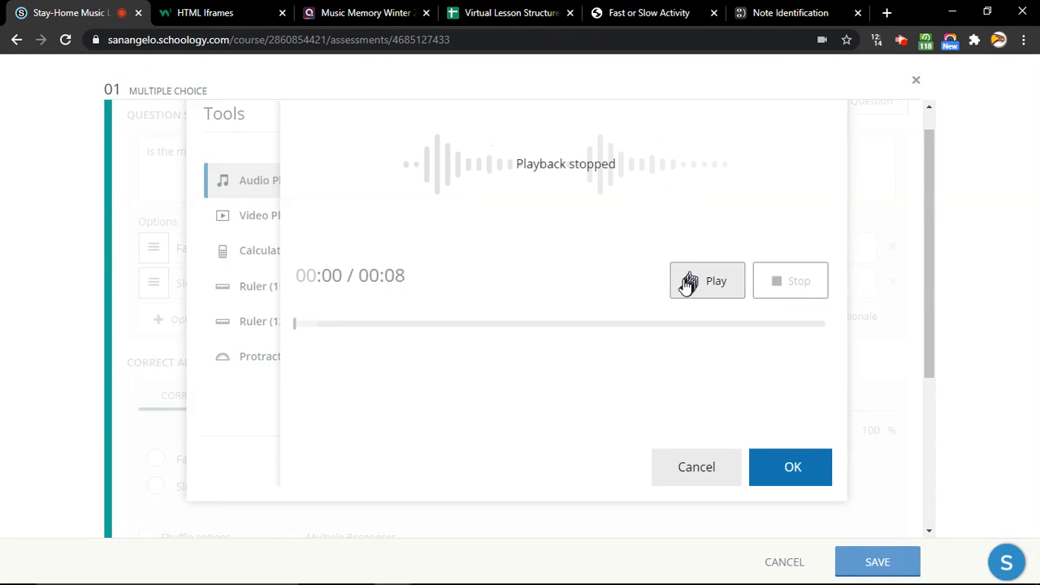
Play back the recorded clip and insert it below the question text as a Bar audio player.
left_click(687, 284)
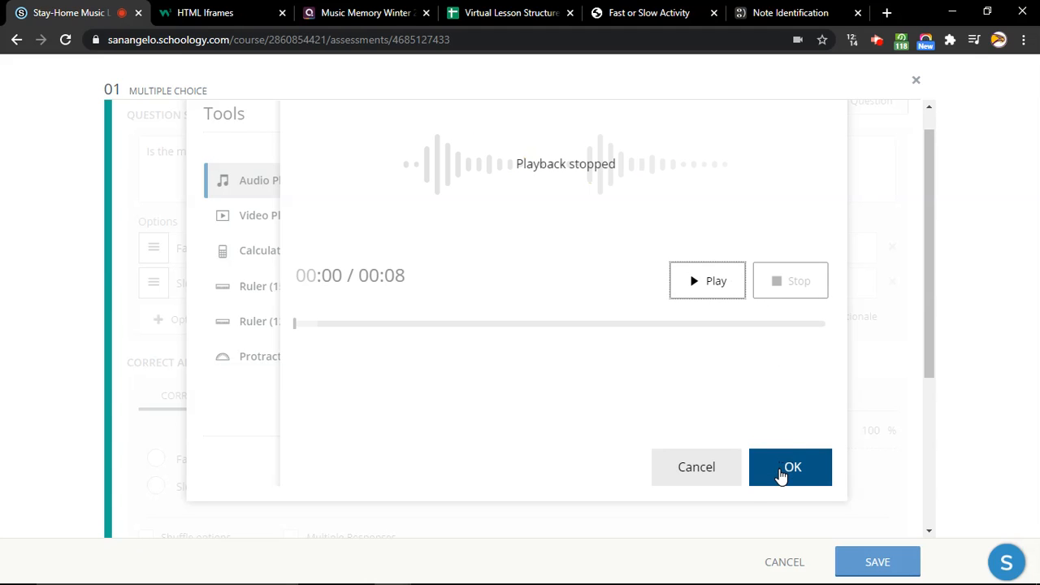
left_click(781, 476)
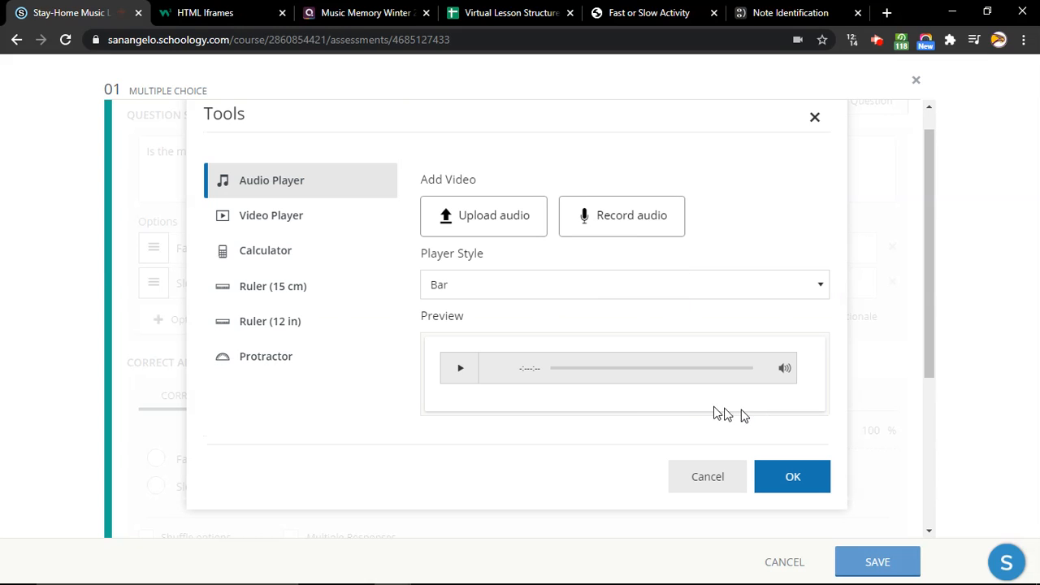
left_click(460, 372)
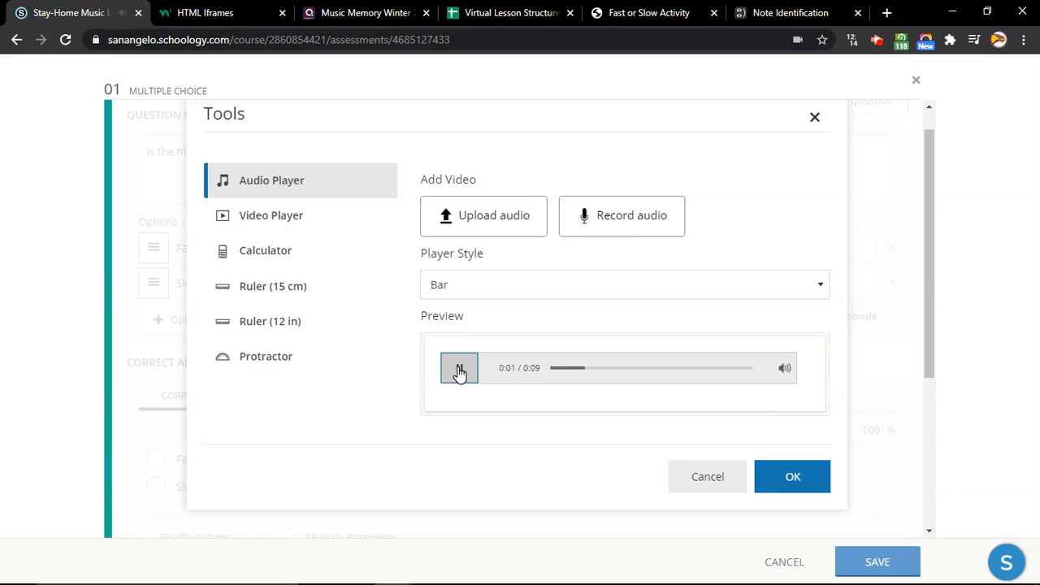
left_click(460, 372)
left_click(793, 478)
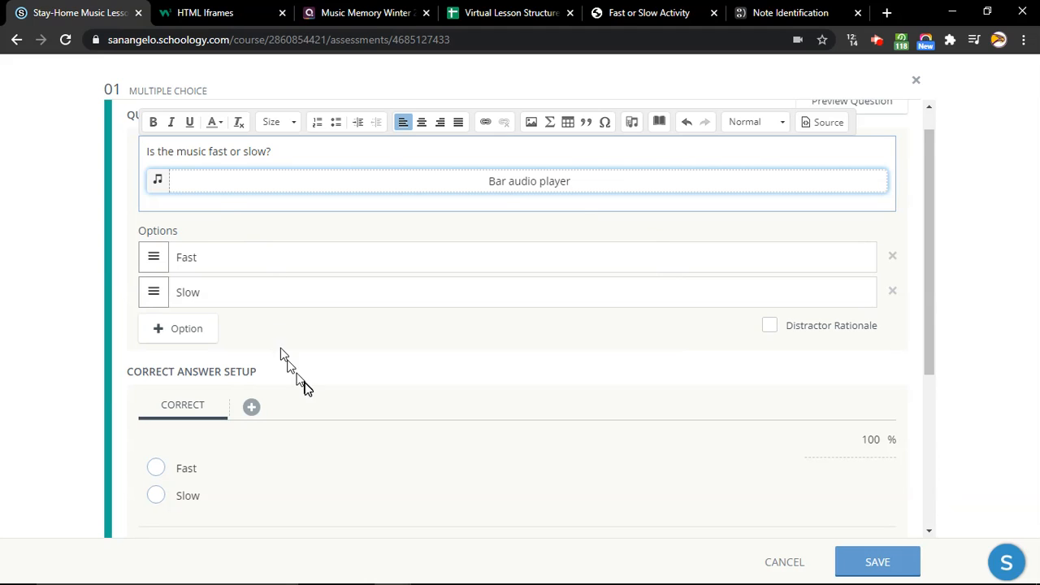
Mark Fast as the question's correct answer.
left_click(180, 470)
left_click(160, 471)
scroll(291, 450, "down", 3)
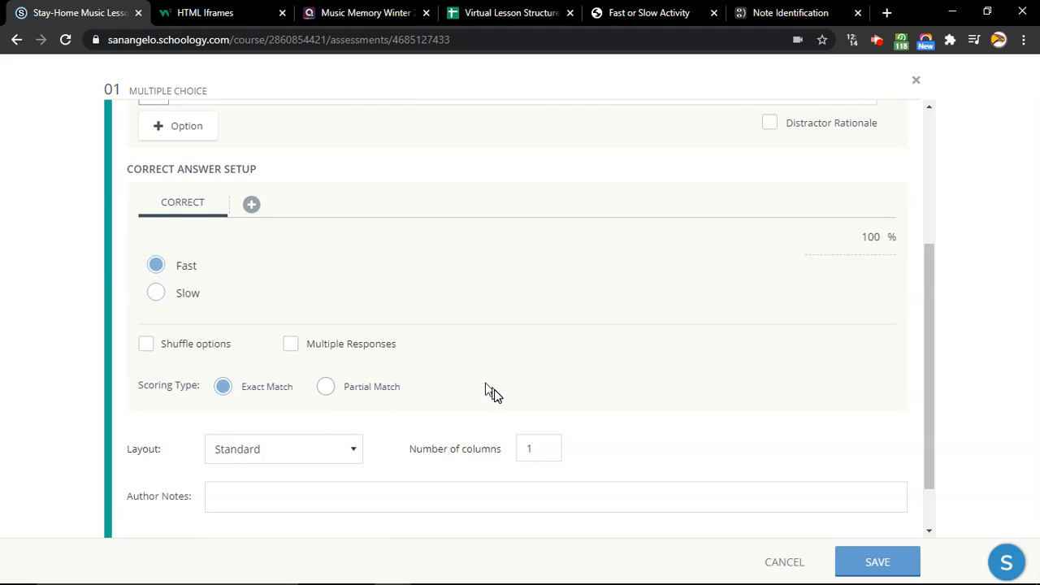
Search the learning objectives for "mu.k.1." and look through the matches for a fitting standard.
scroll(519, 350, "down", 1)
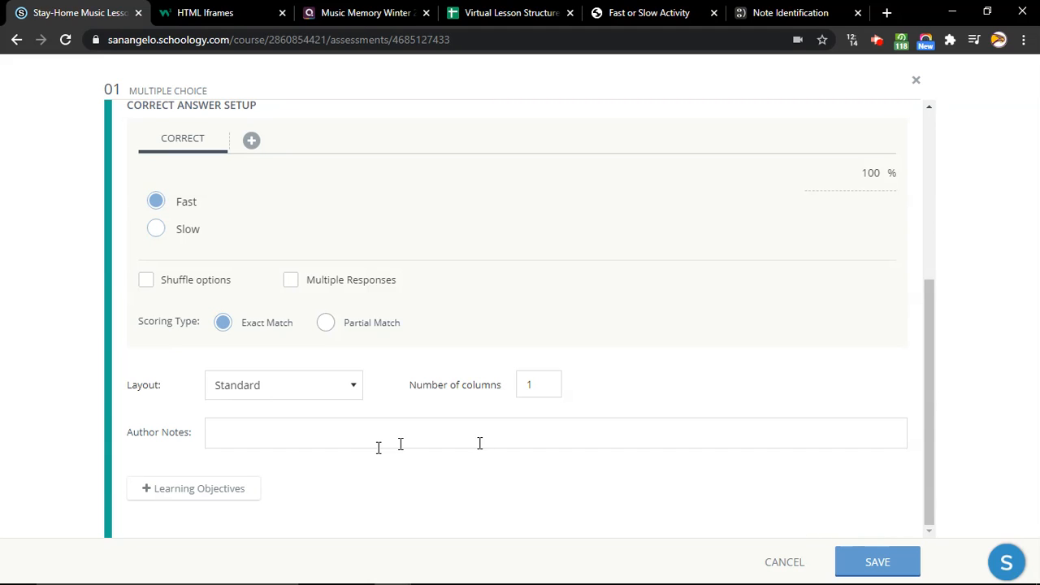
left_click(219, 491)
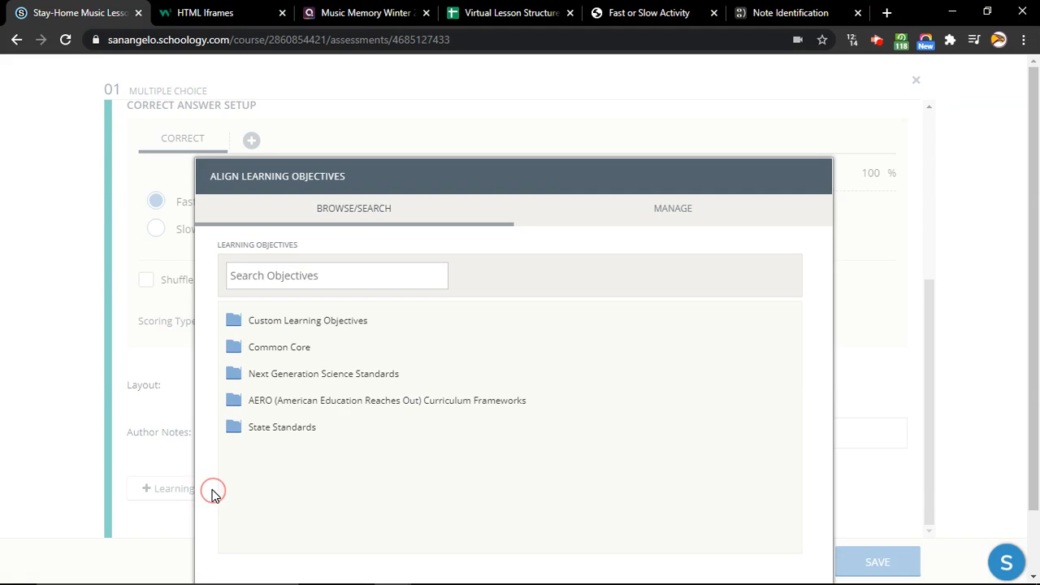
left_click(314, 273)
type("mu.k.1.")
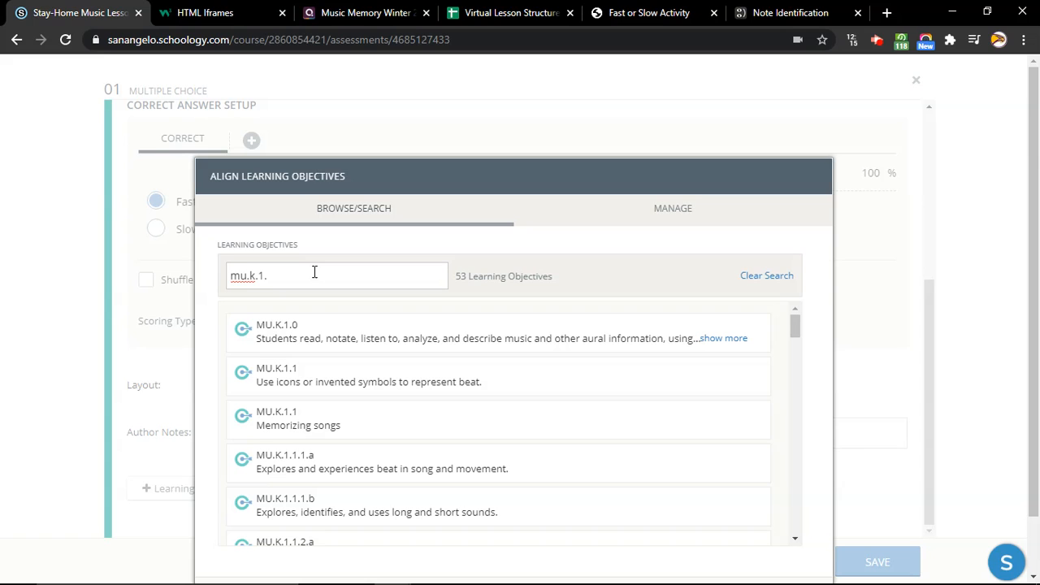
scroll(436, 416, "down", 3)
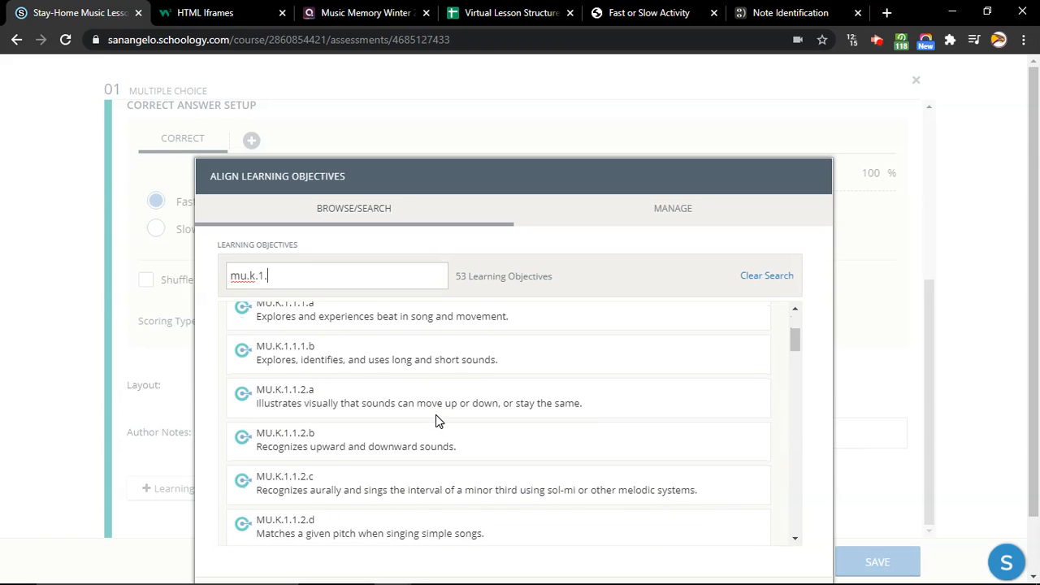
scroll(435, 417, "down", 2)
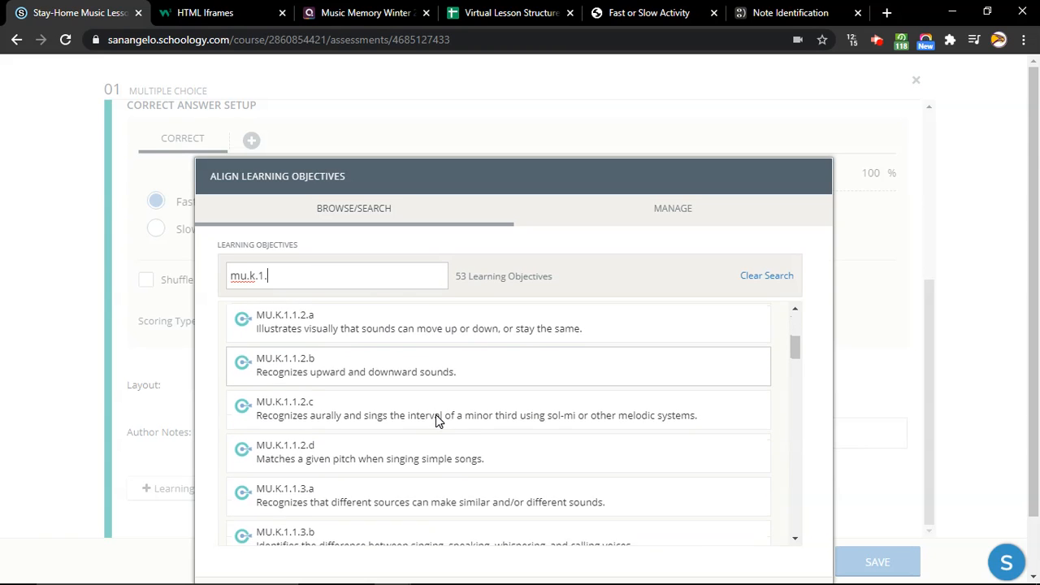
Search the learning objectives for "mu.k.a", then clear the search.
key("BackSpace")
key("BackSpace")
type("a")
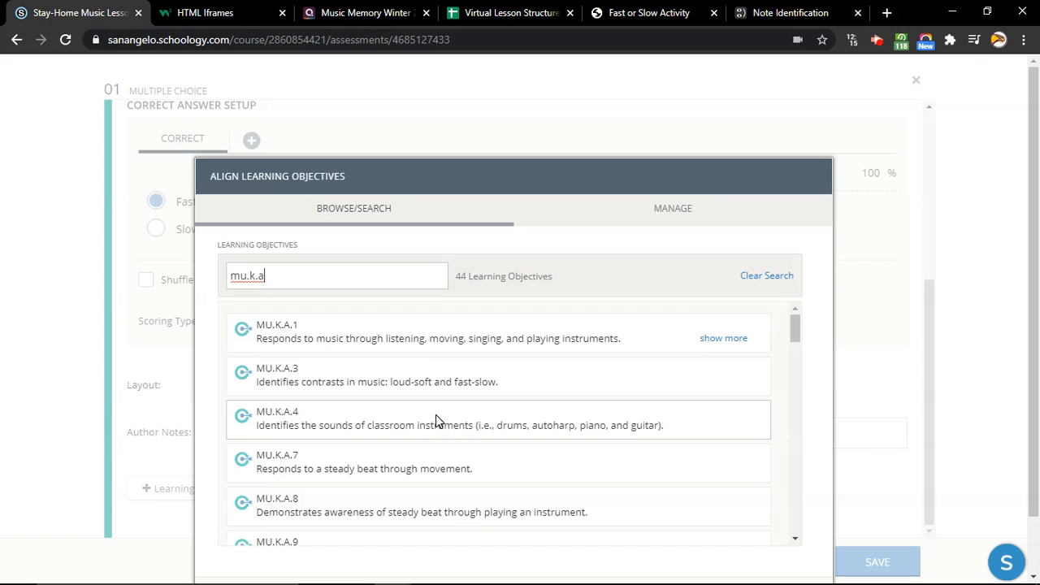
key("BackSpace")
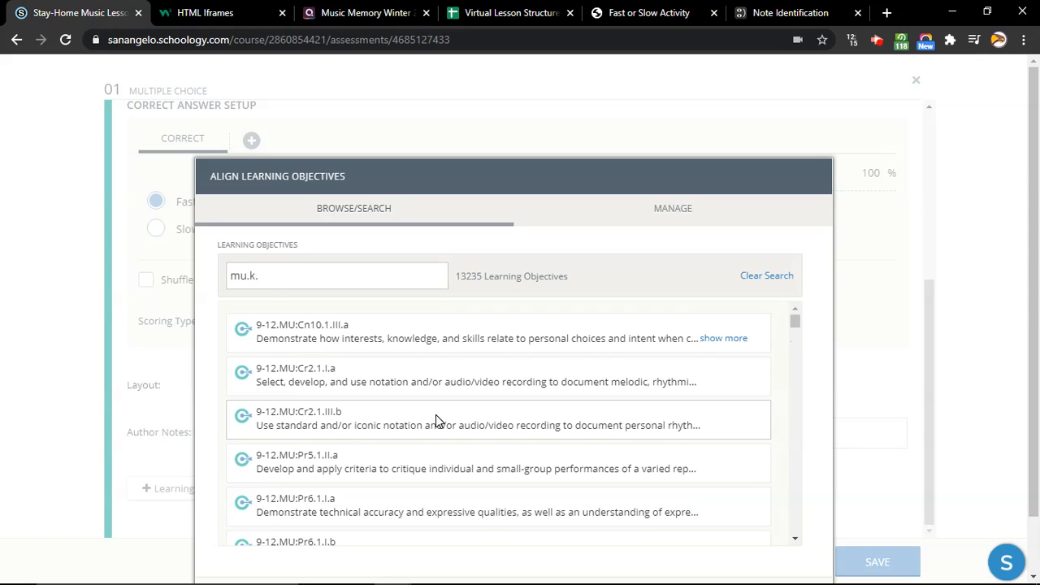
key("BackSpace")
key("BackSpace")
key("BackSpace")
key("BackSpace")
key("BackSpace")
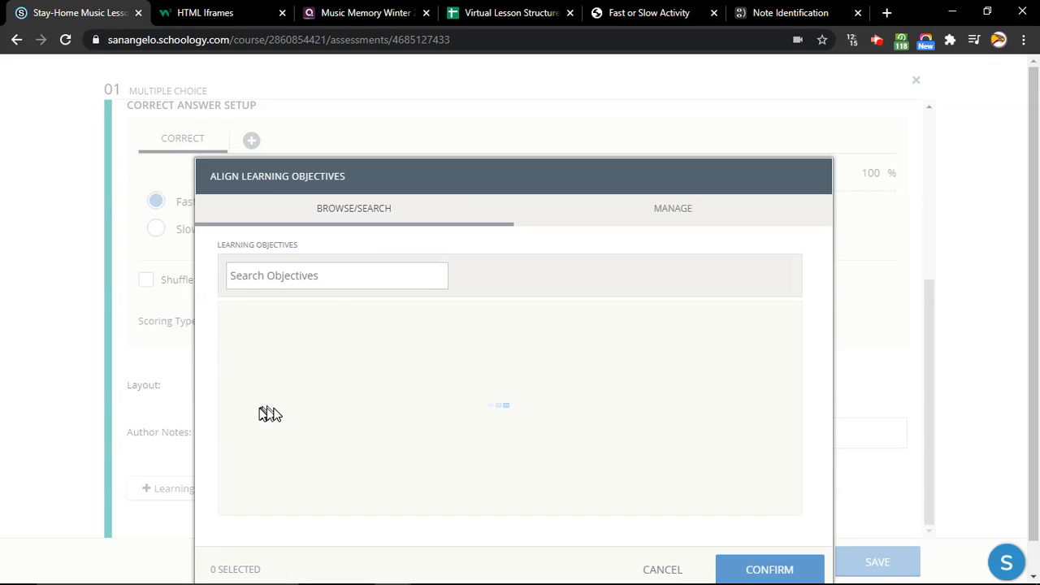
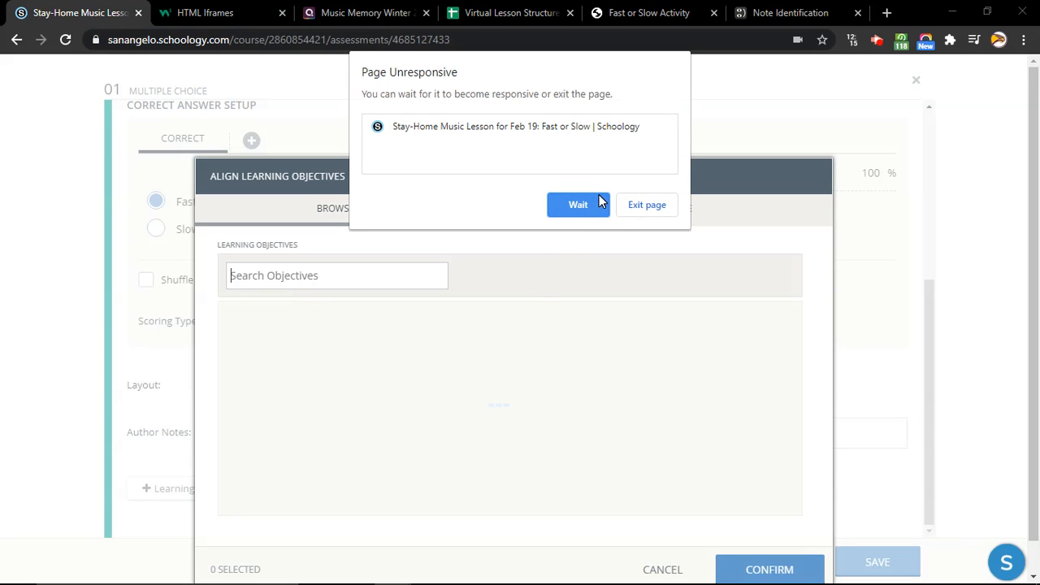
Exit the unresponsive assessment page and reload it.
left_click(590, 213)
left_click(640, 206)
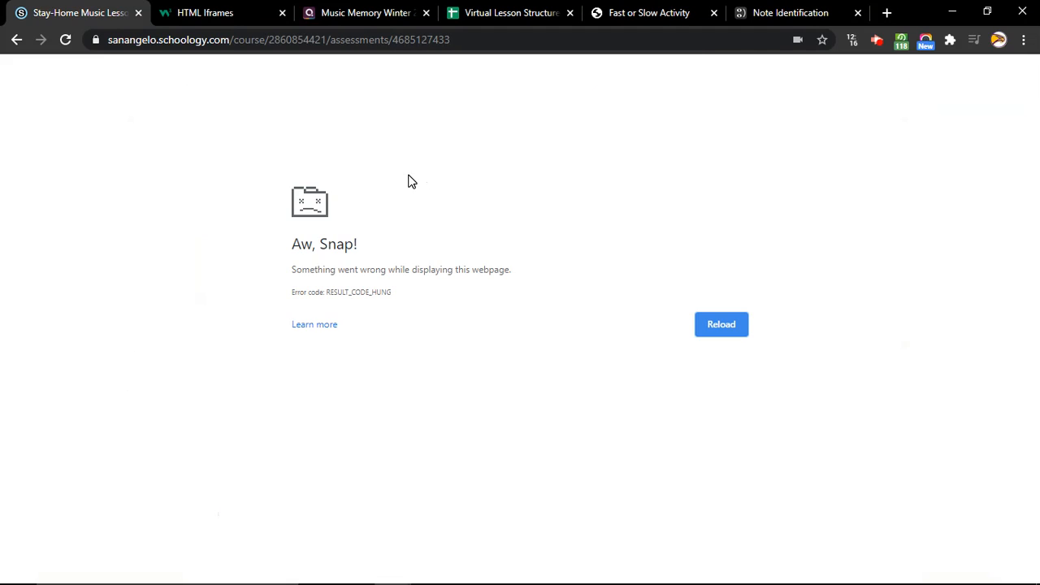
left_click(709, 330)
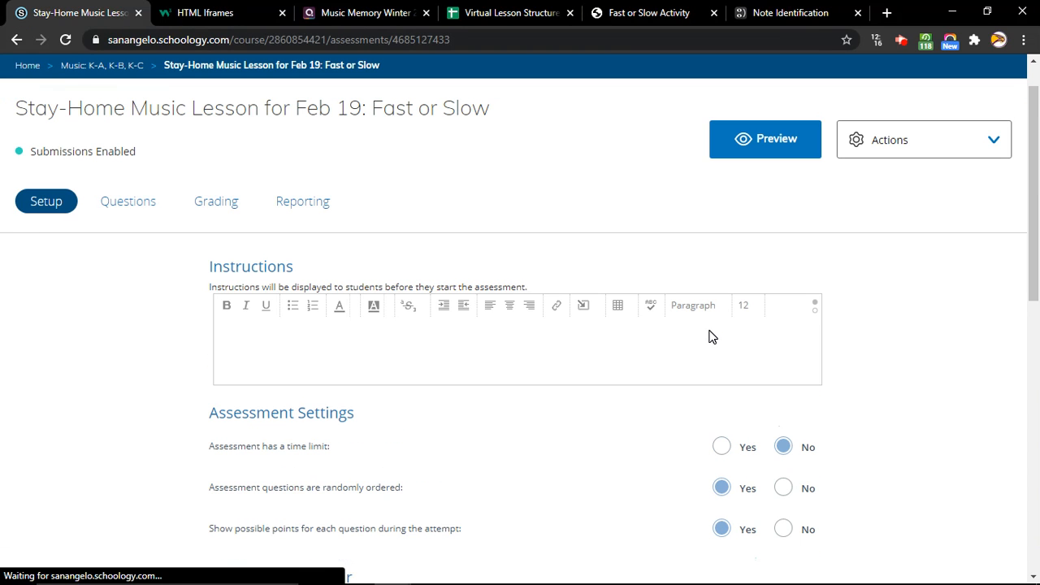
Add a new multiple-choice question to the assessment with the text "Is the music fast or slow?".
left_click(114, 205)
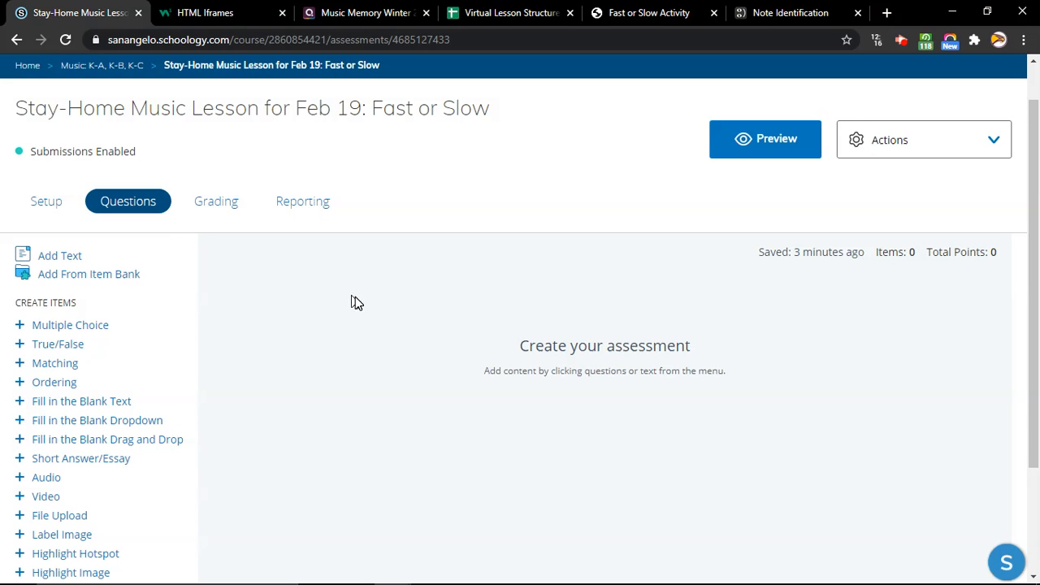
left_click(68, 327)
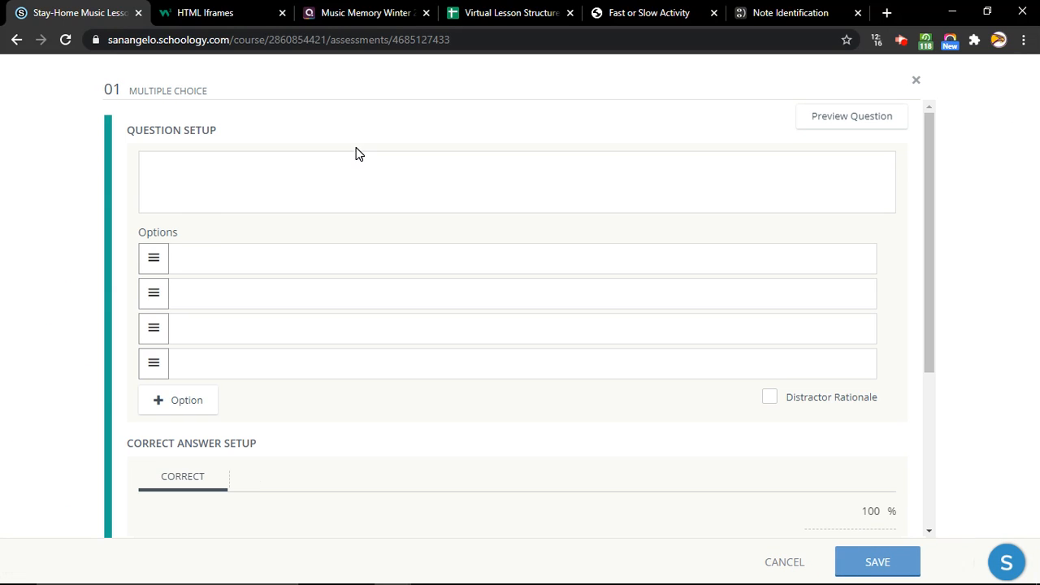
left_click(284, 171)
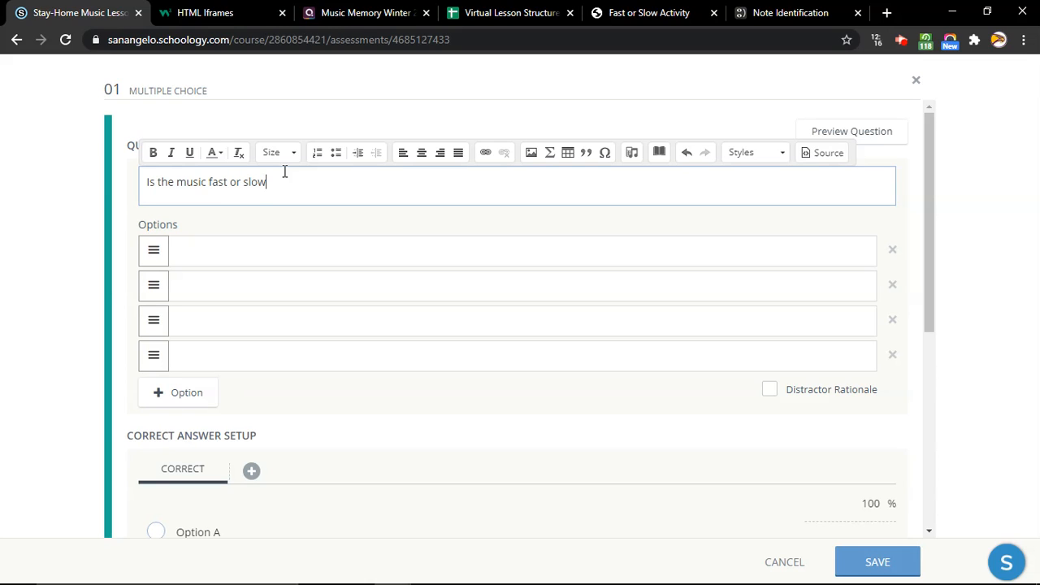
Enter Fast and Slow as the question's first two answer options.
left_click(248, 249)
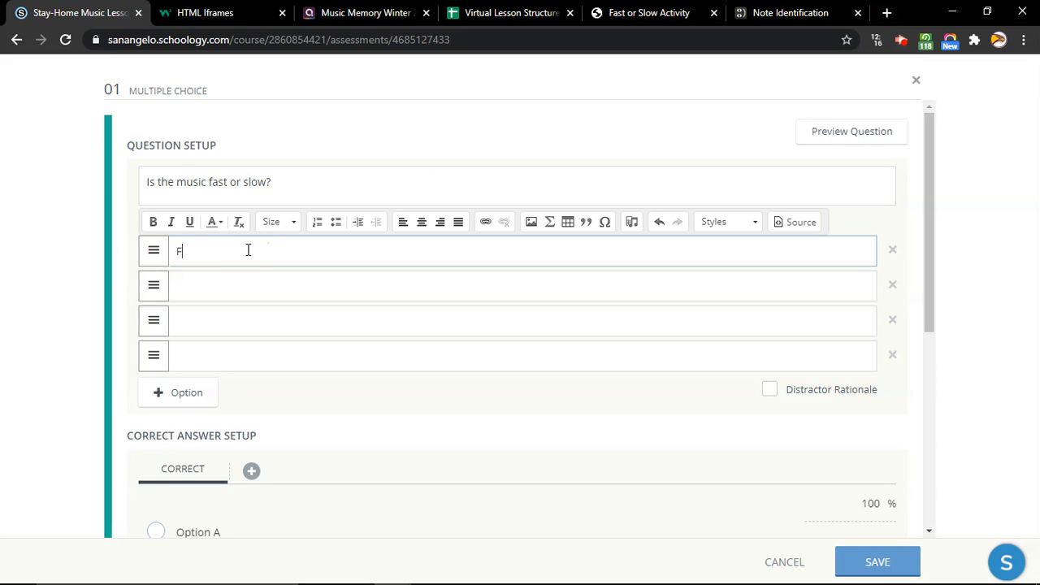
type("Fast")
key("Tab")
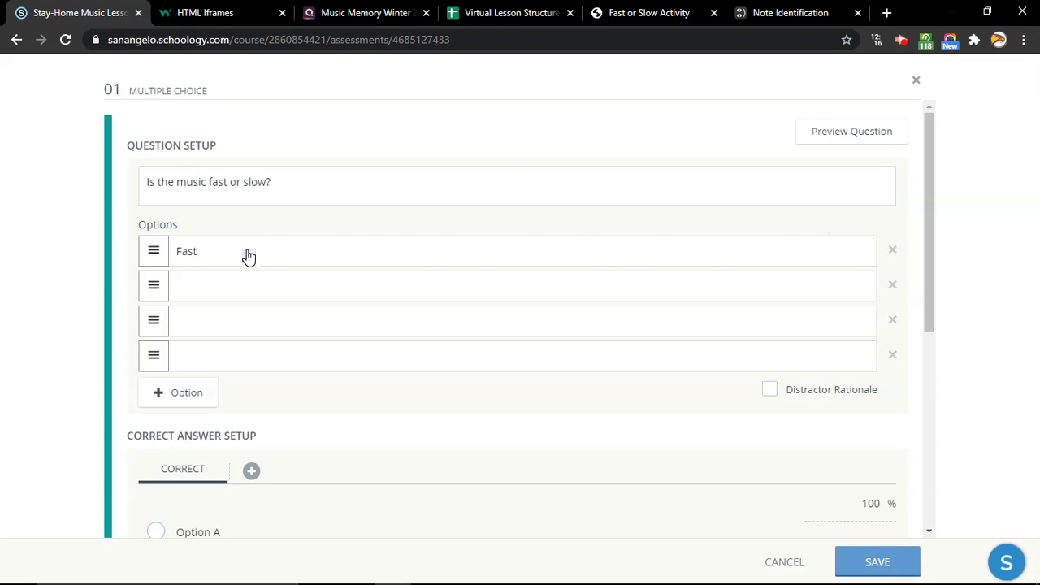
type("Slow")
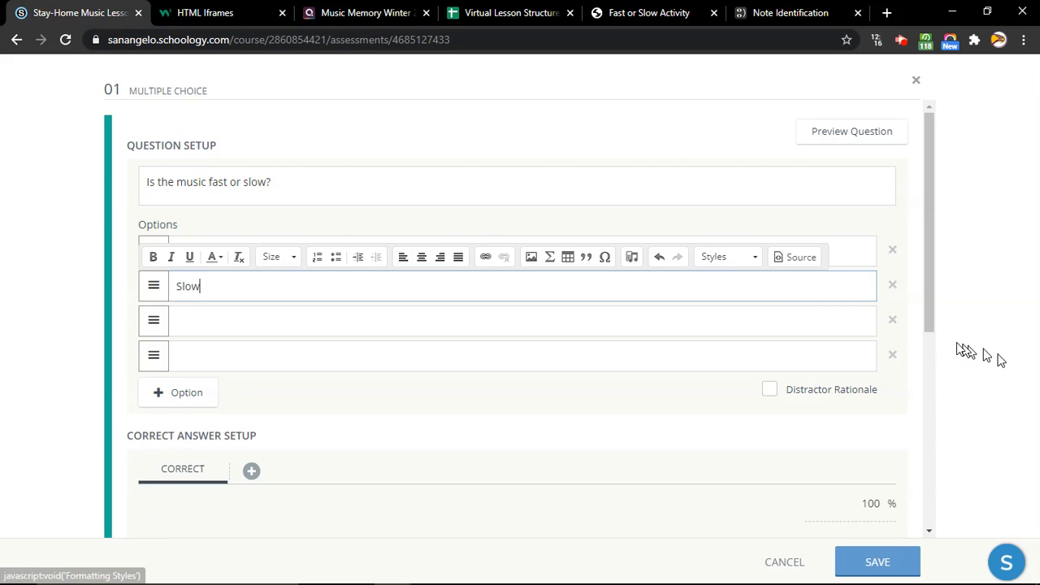
Delete the two empty answer options and mark Fast as the correct answer.
left_click(892, 319)
left_click(893, 319)
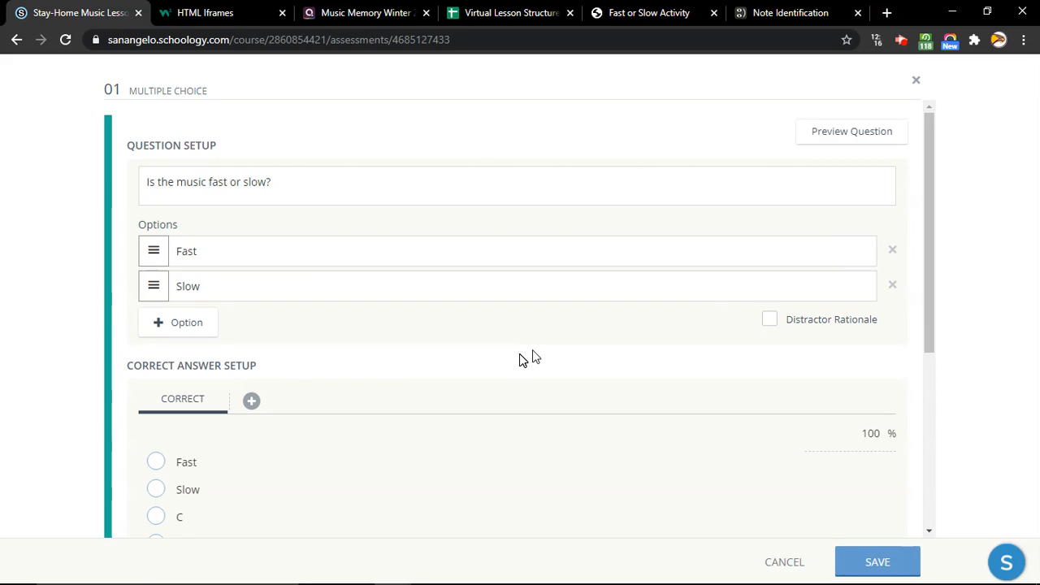
left_click(175, 462)
Add a new line below the question text and set up an audio recording there with Stereo Mix (Realtek Audio) as input.
left_click(292, 197)
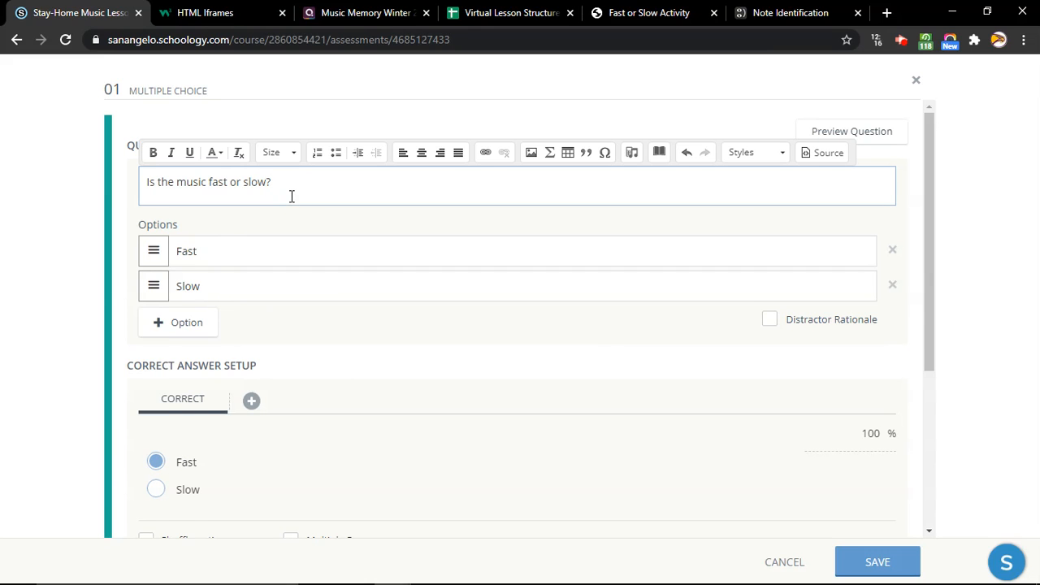
key("Return")
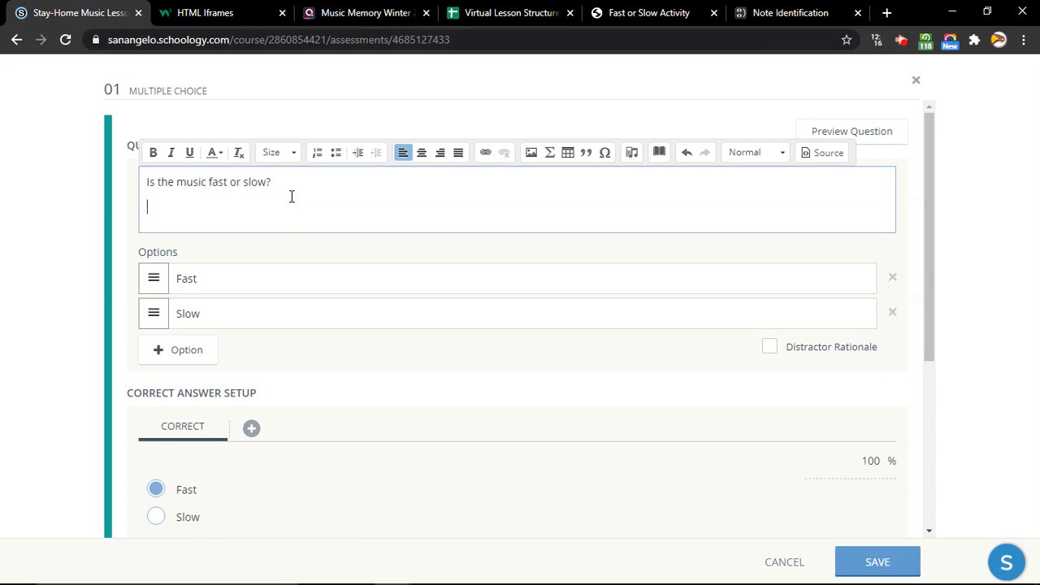
left_click(632, 154)
left_click(592, 248)
left_click(546, 160)
left_click(536, 216)
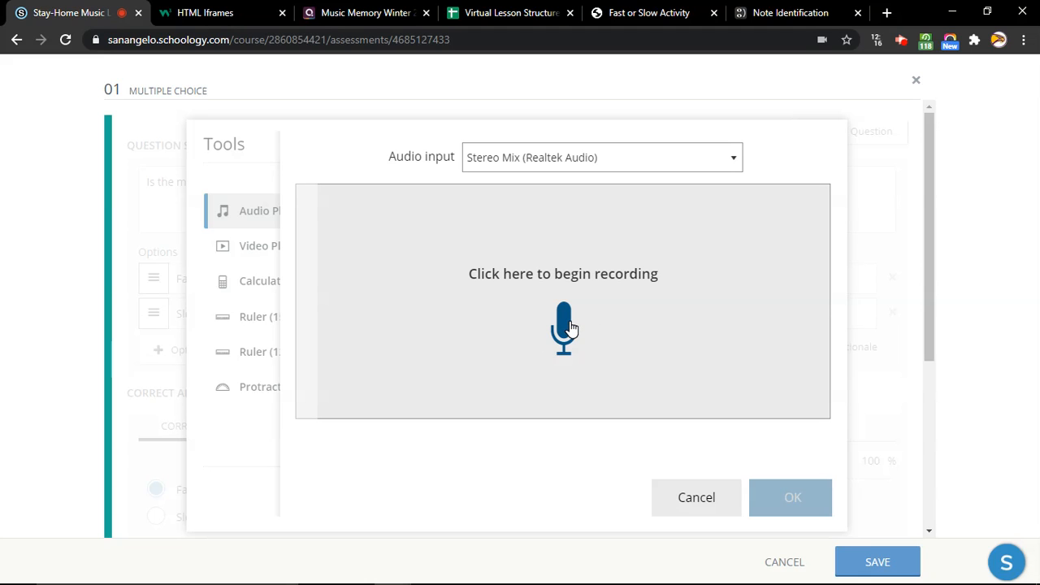
Record the current music clip from the Fast or Slow Activity game, then finish the recording.
left_click(569, 326)
left_click(667, 10)
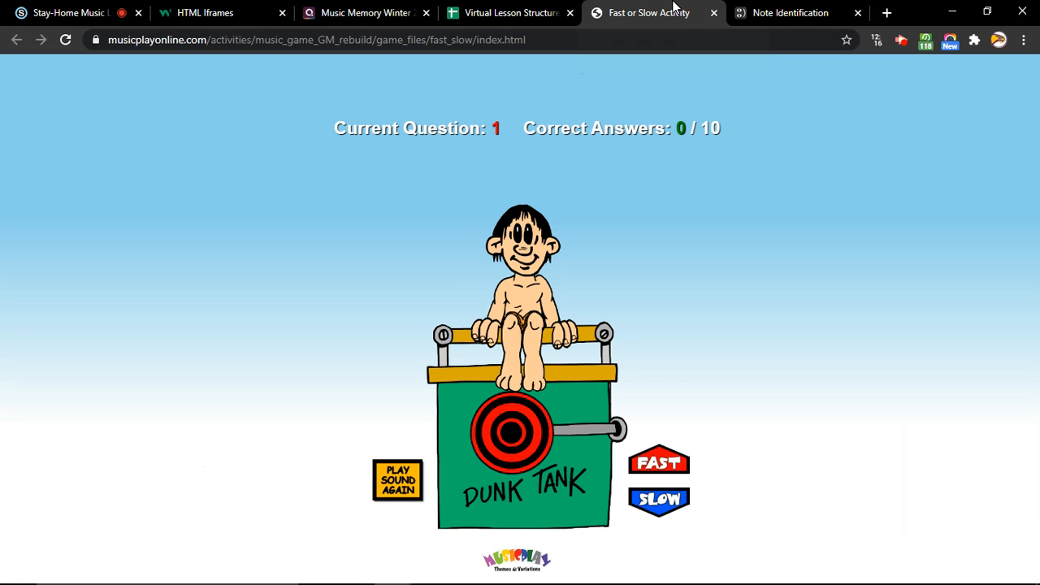
left_click(404, 485)
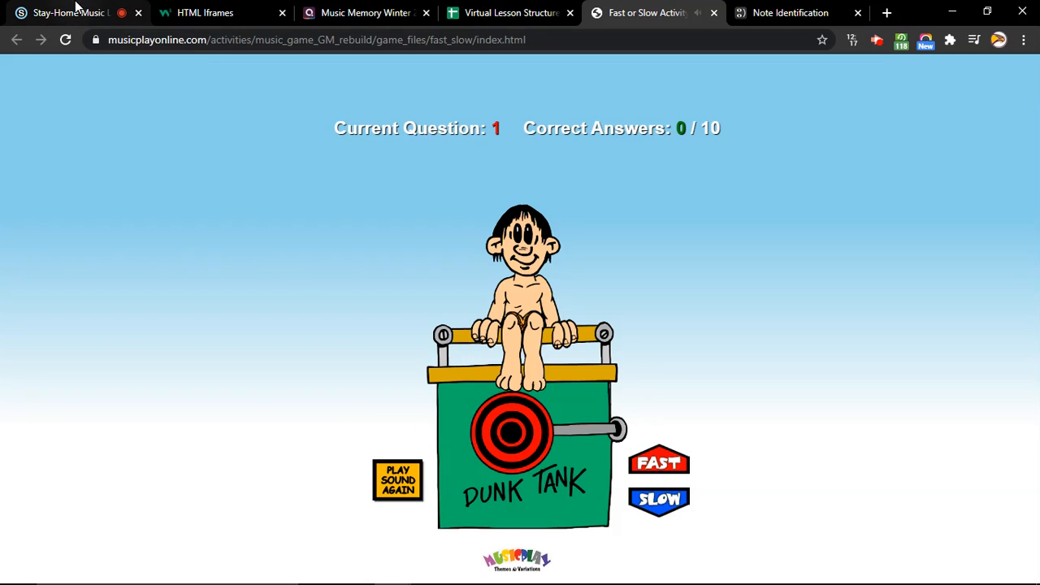
left_click(76, 10)
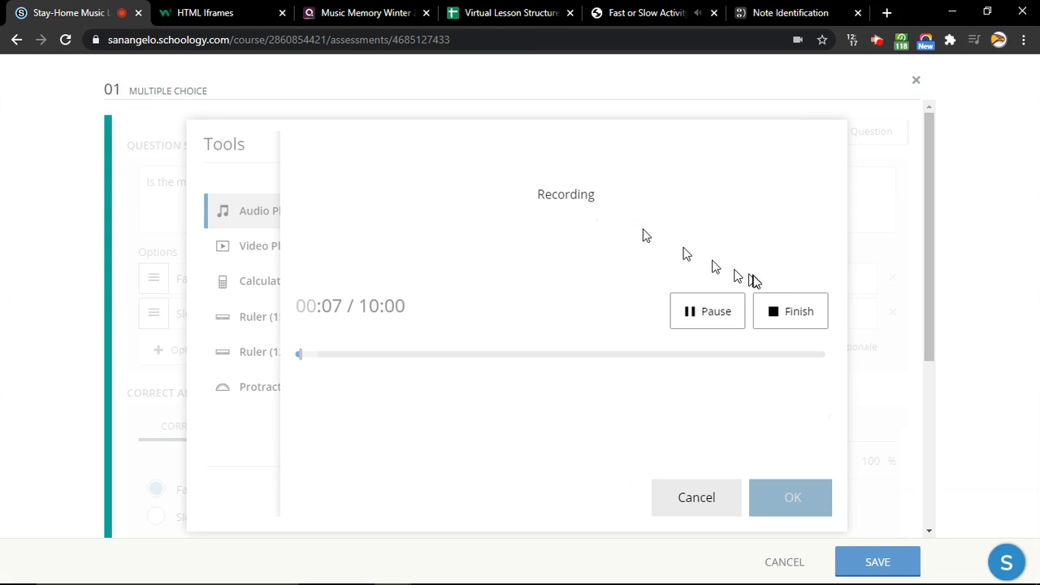
left_click(799, 325)
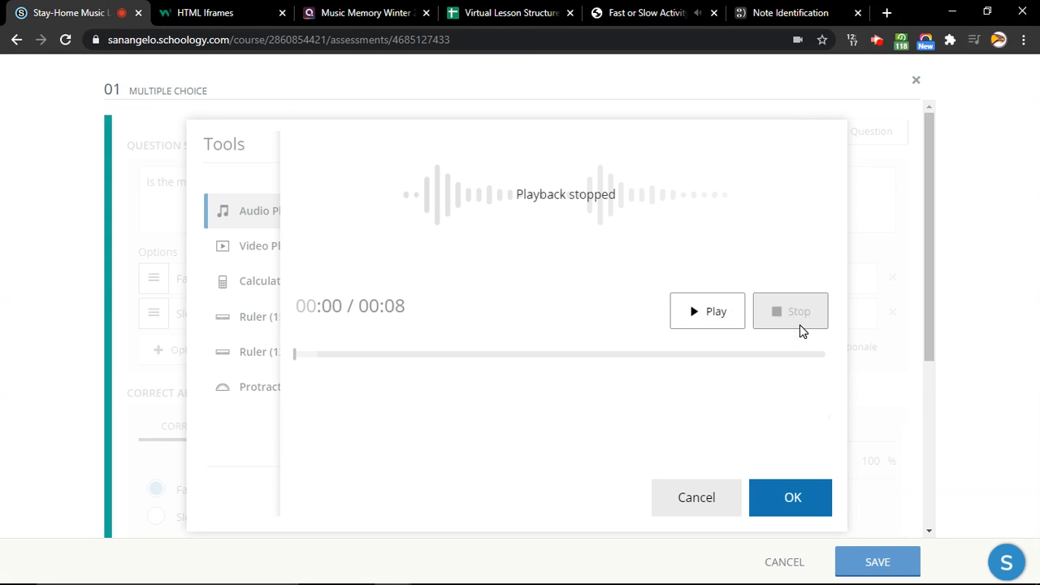
Play back part of the recorded clip and insert it below the question text as a Bar audio player.
left_click(702, 323)
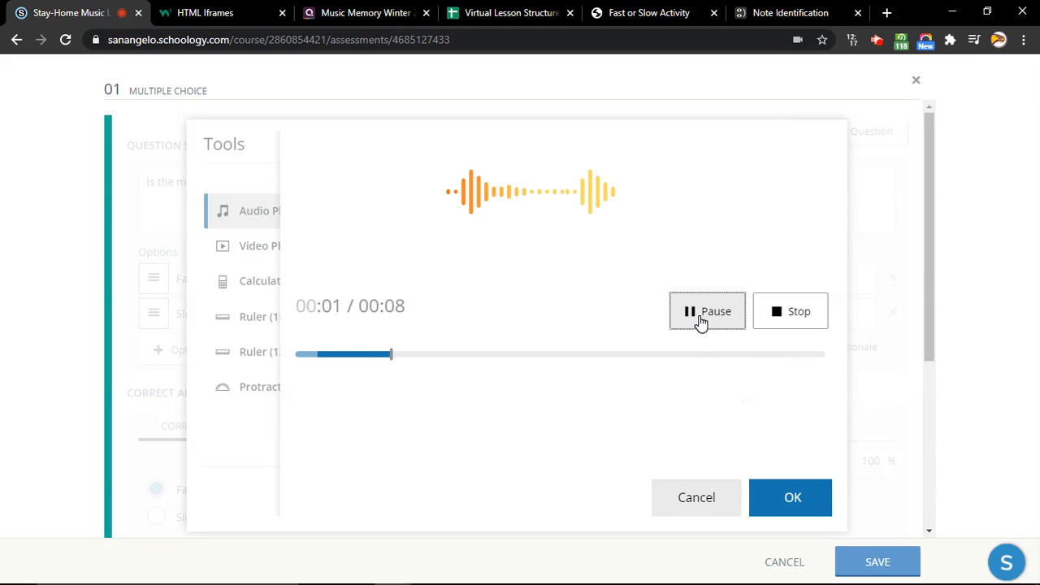
left_click(702, 321)
left_click(787, 500)
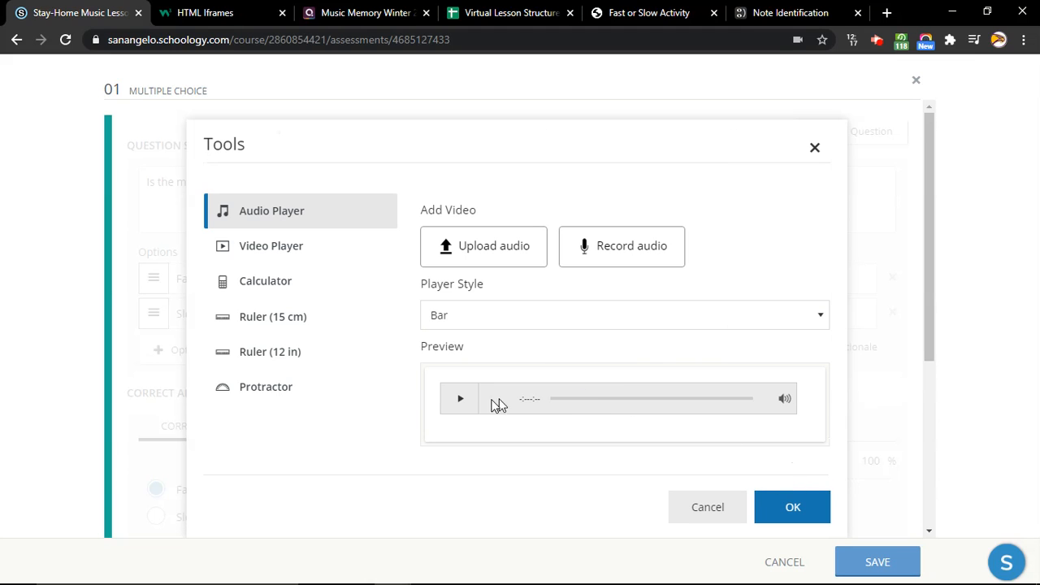
left_click(457, 401)
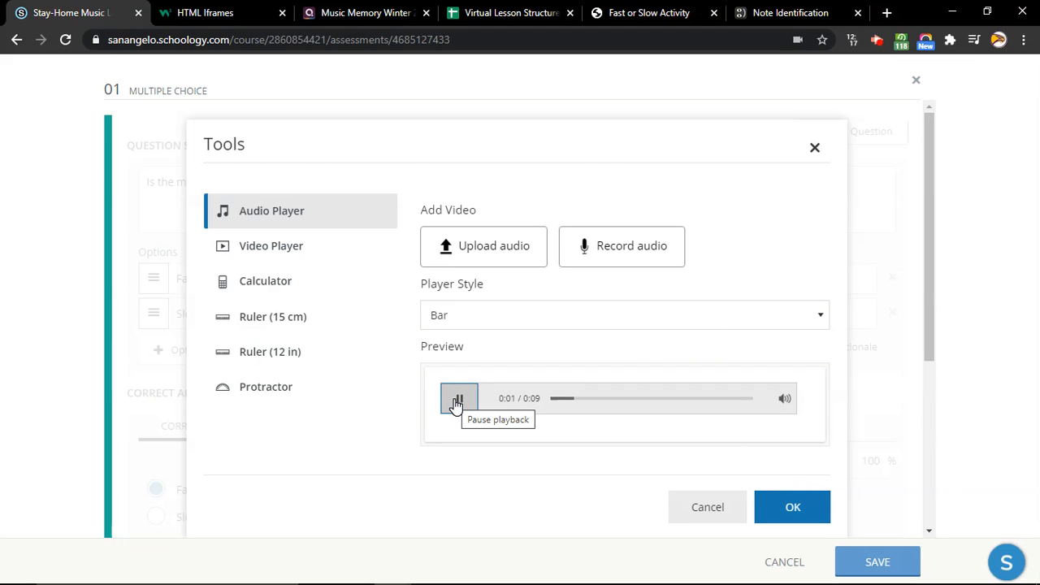
left_click(457, 401)
left_click(791, 505)
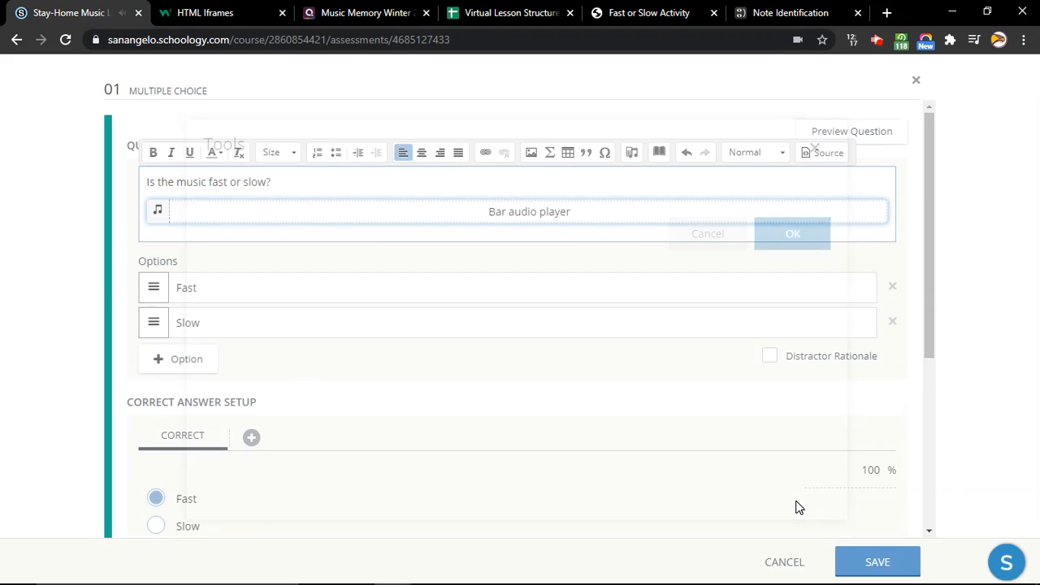
Start aligning the question to learning objectives and expand the Texas Essential Knowledge and Skills within the State Standards.
scroll(337, 359, "down", 4)
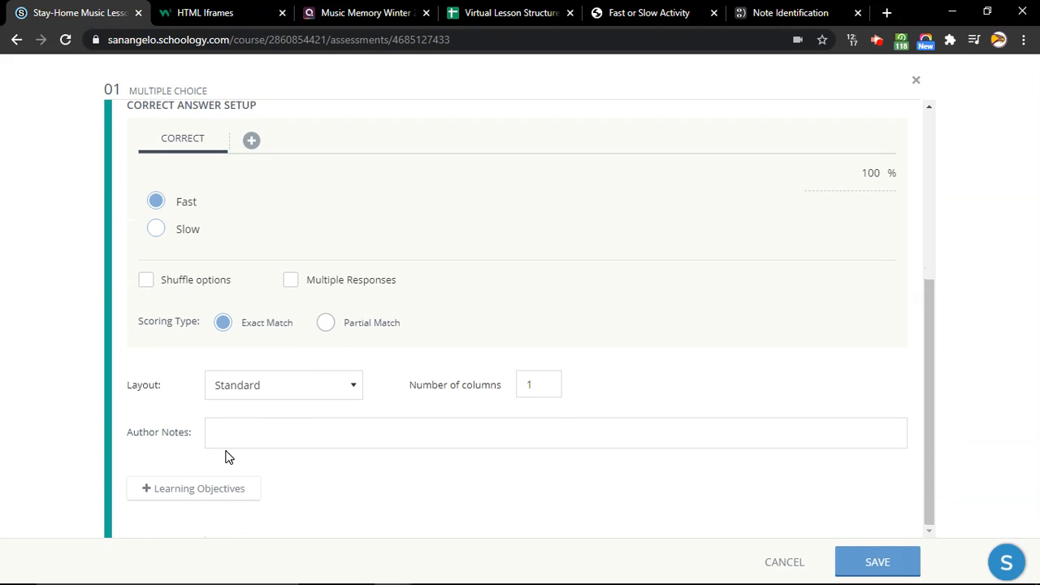
left_click(182, 490)
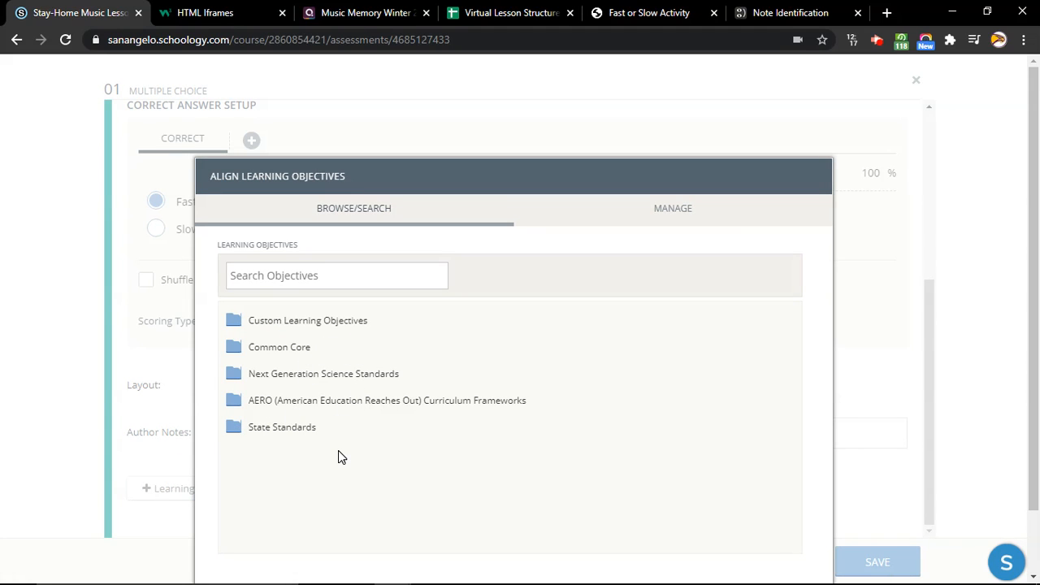
left_click(288, 432)
left_click(286, 452)
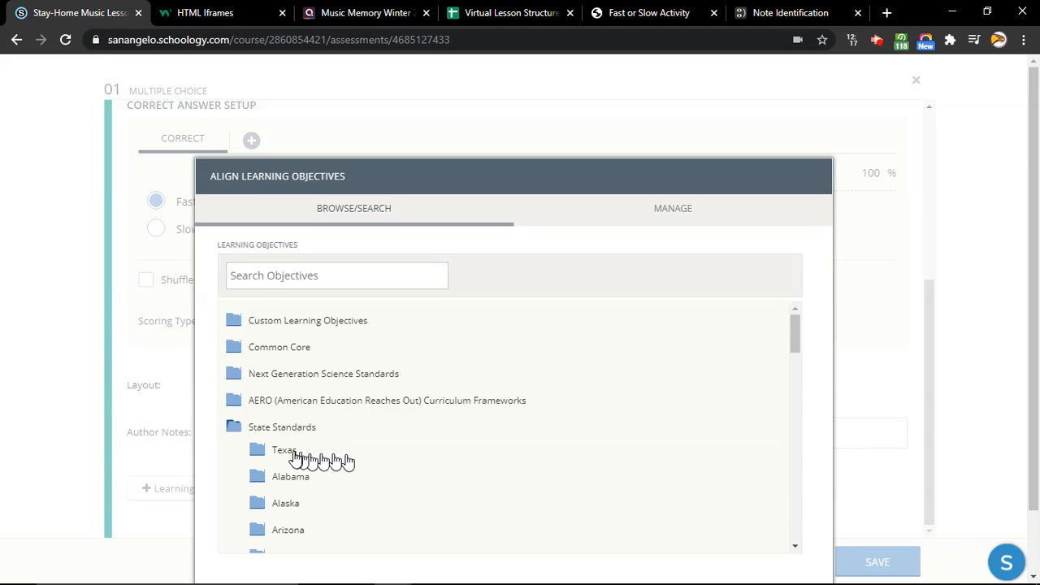
scroll(344, 449, "down", 1)
scroll(343, 448, "down", 1)
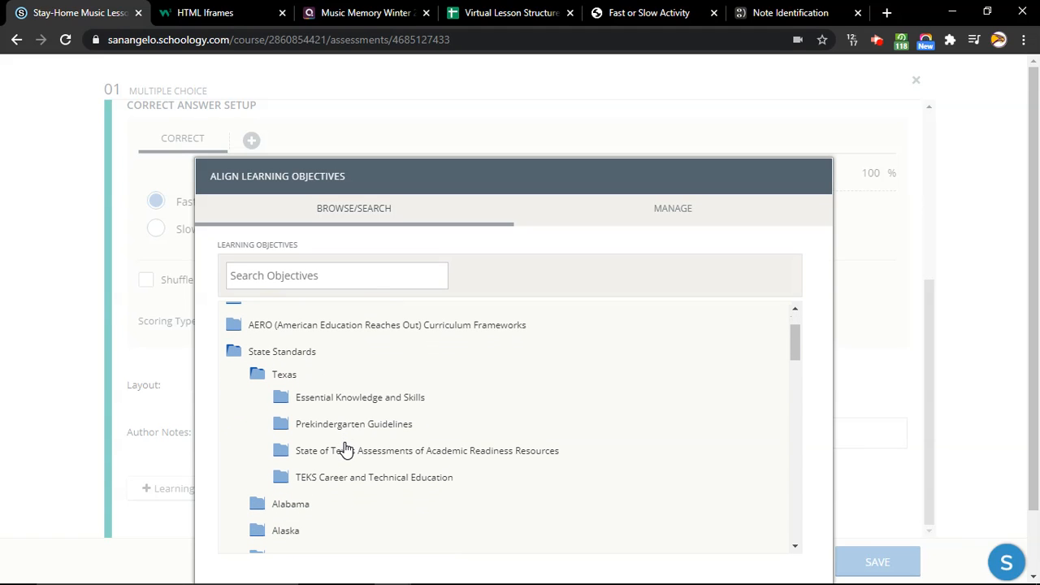
left_click(349, 401)
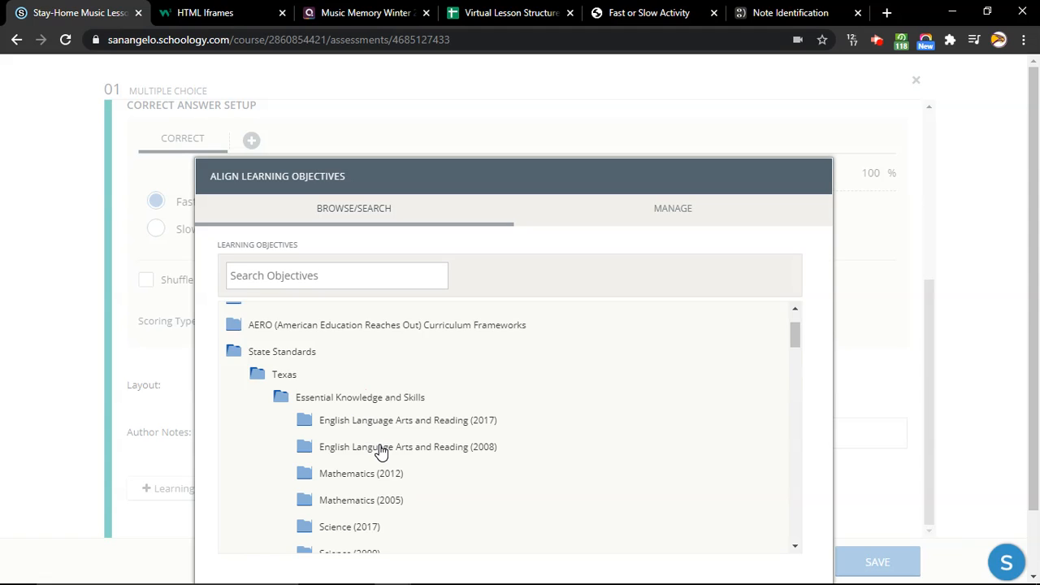
Expand the Kindergarten standards under Music (2013).
scroll(381, 453, "down", 5)
scroll(382, 453, "down", 4)
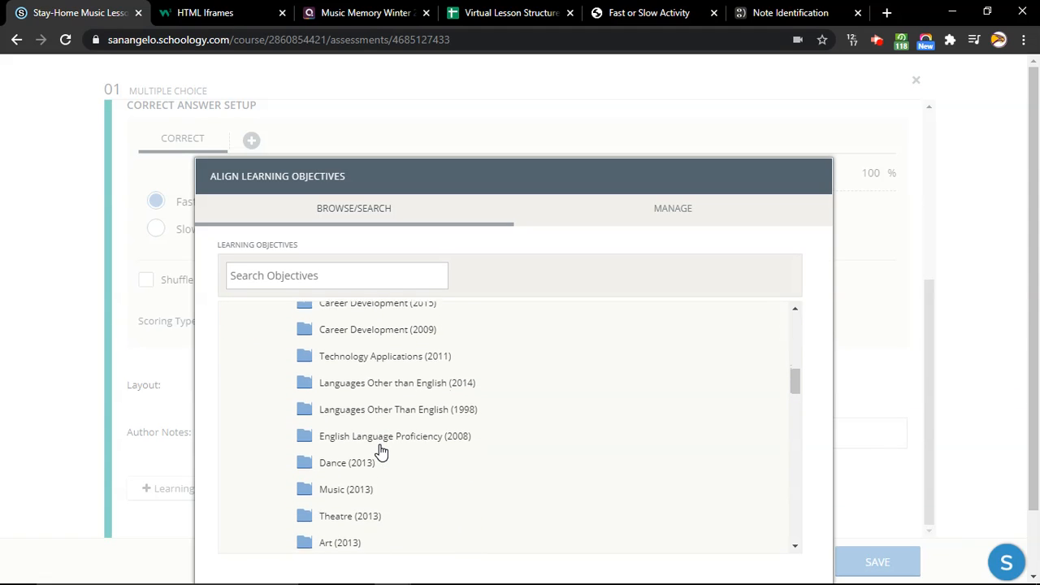
left_click(343, 484)
scroll(343, 486, "down", 2)
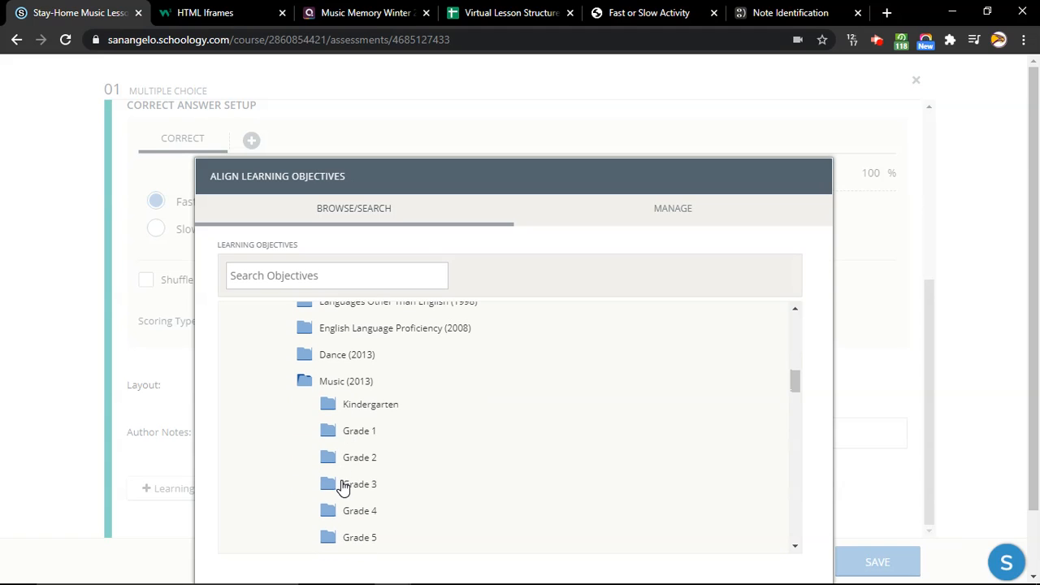
left_click(357, 410)
scroll(409, 434, "down", 2)
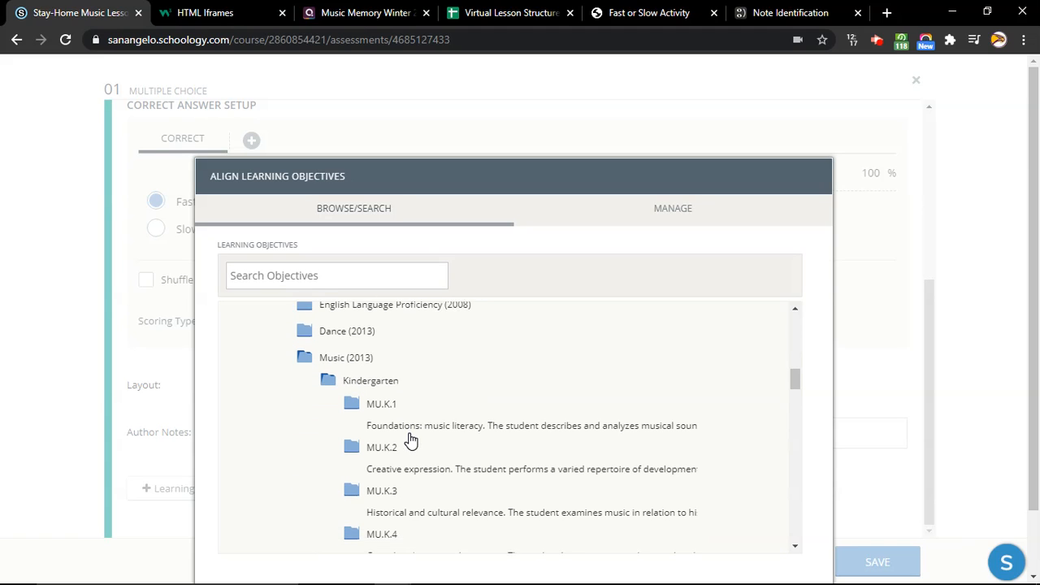
Align the question to MU.K.1.D under MU.K.1, confirm the alignment, and save the question.
left_click(391, 341)
scroll(464, 344, "down", 2)
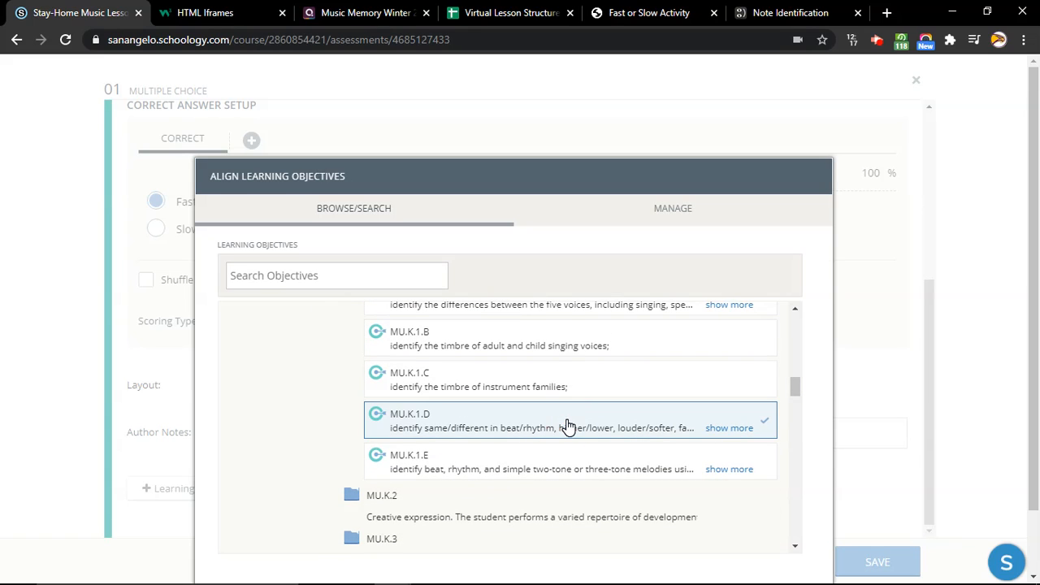
left_click(764, 421)
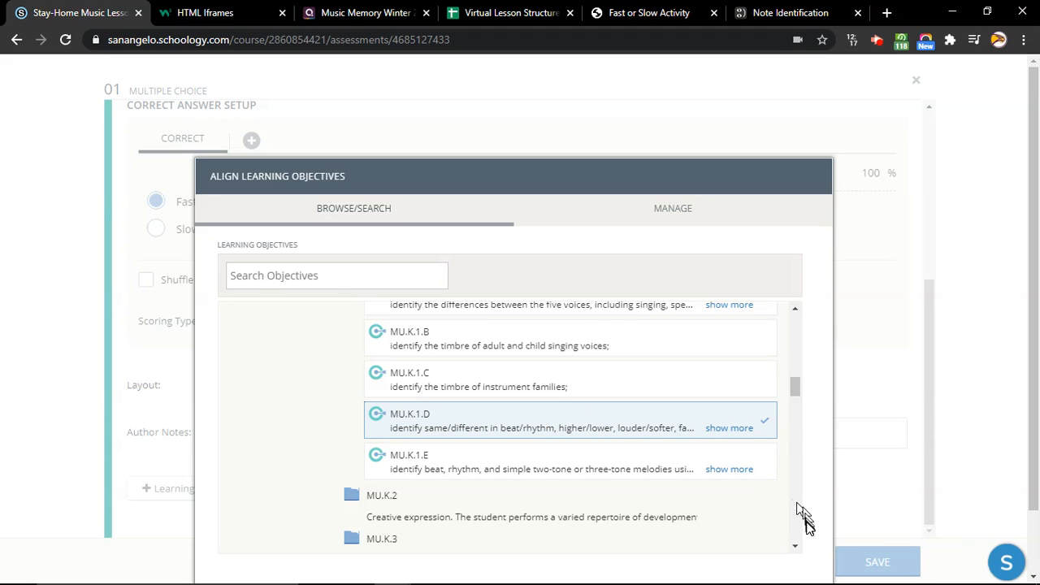
scroll(821, 528, "down", 1)
scroll(762, 524, "down", 3)
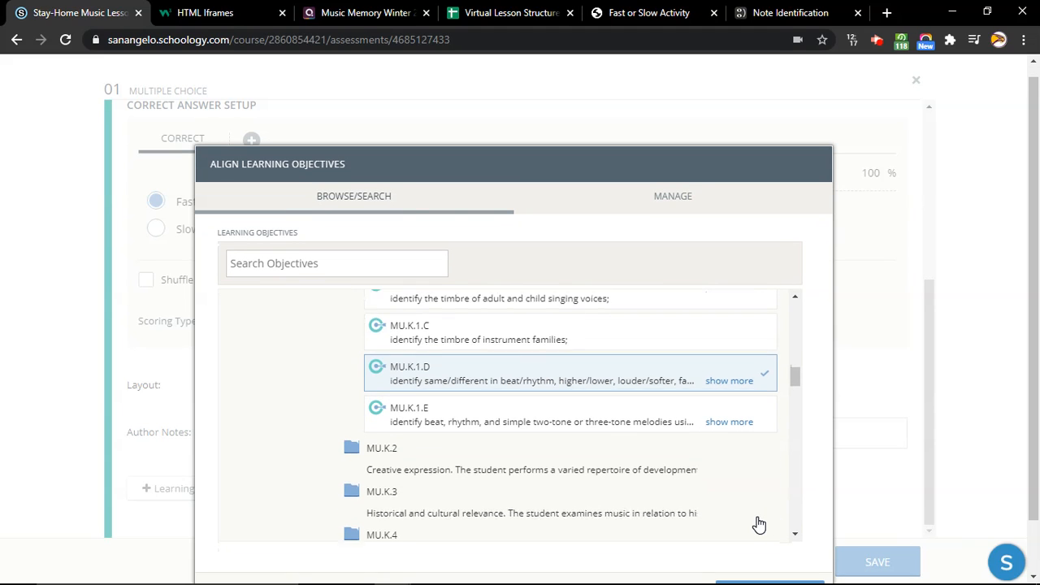
scroll(810, 520, "down", 1)
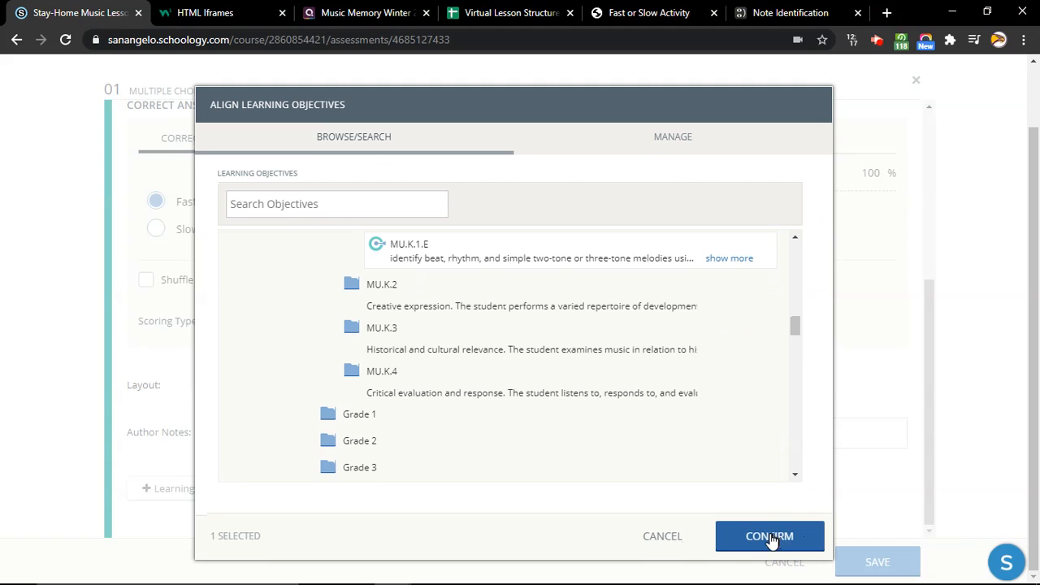
left_click(783, 540)
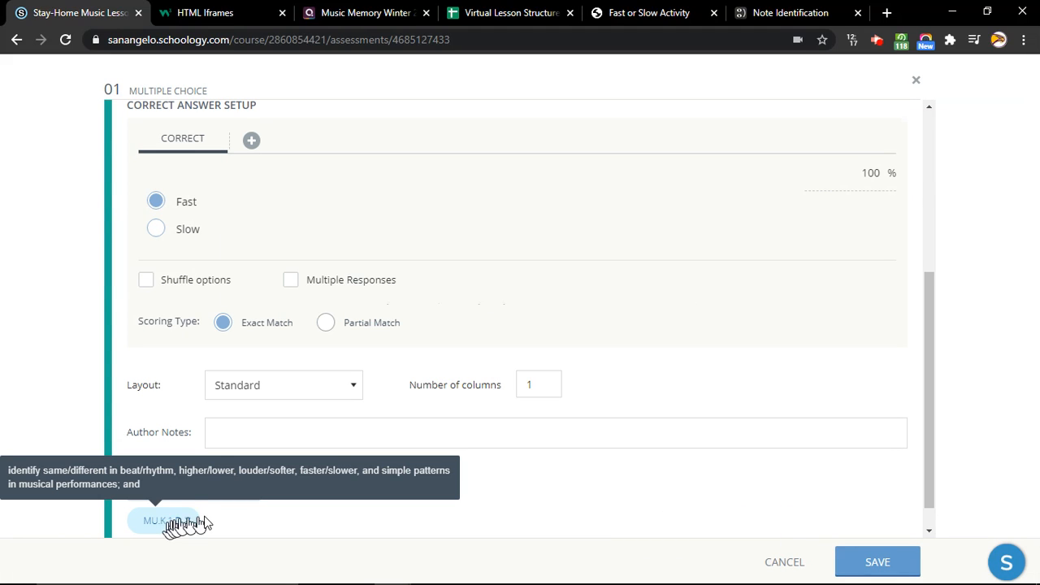
left_click(866, 564)
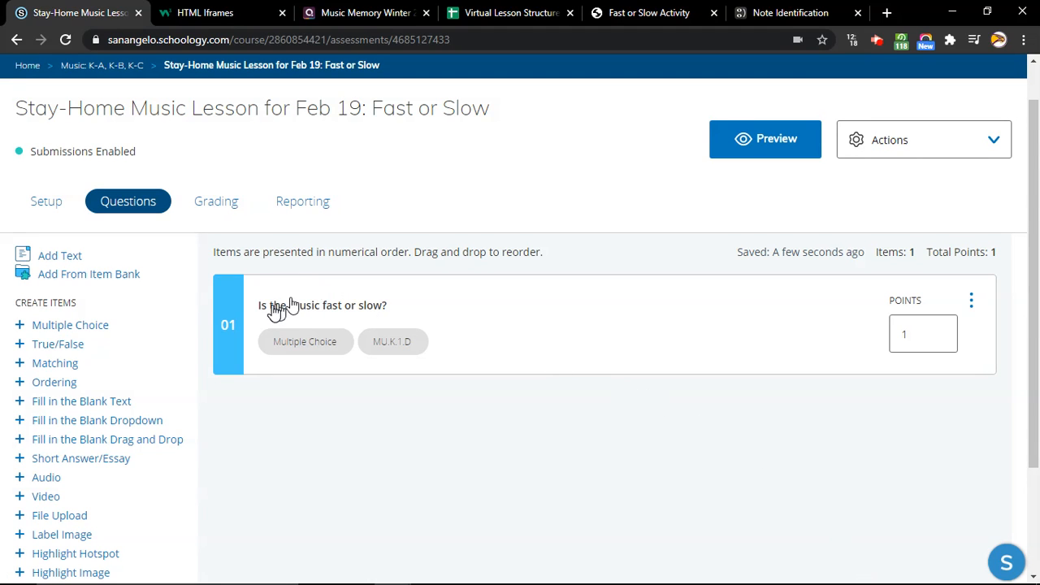
Preview the assessment as a student attempt: play part of the audio clip, answer Fast, finish the attempt, and close the preview.
left_click(773, 147)
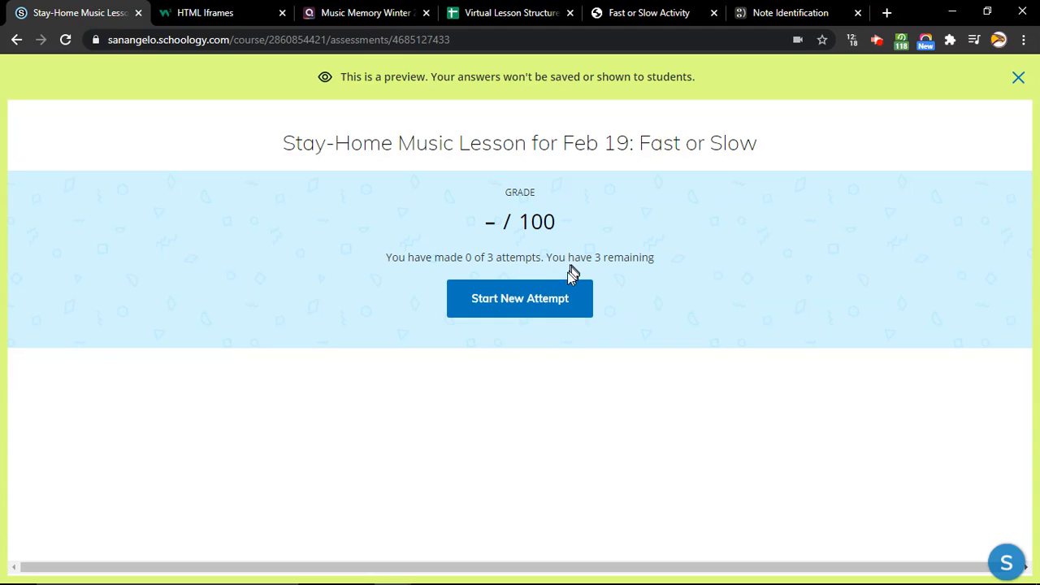
left_click(513, 305)
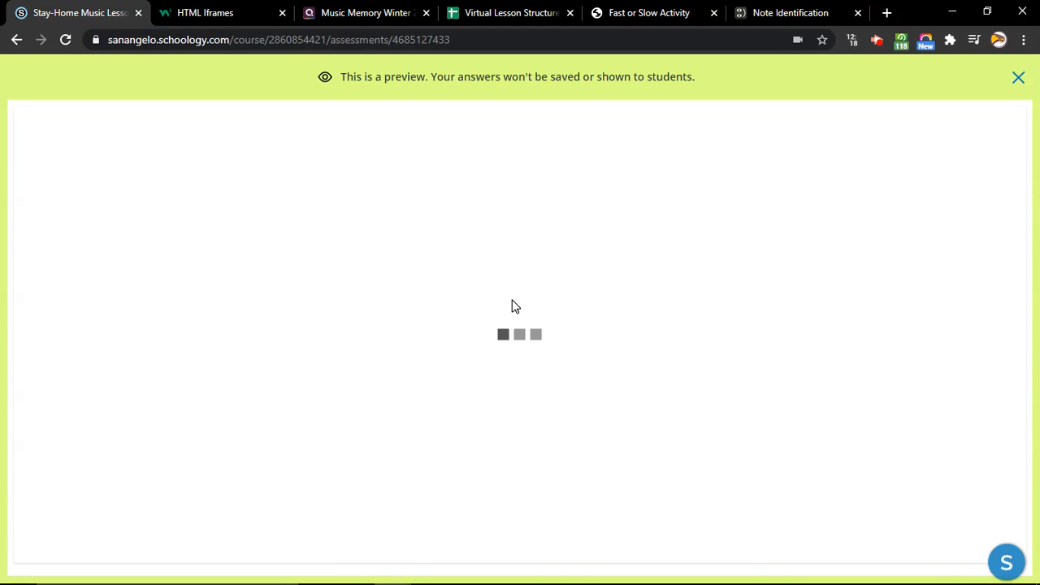
left_click(82, 254)
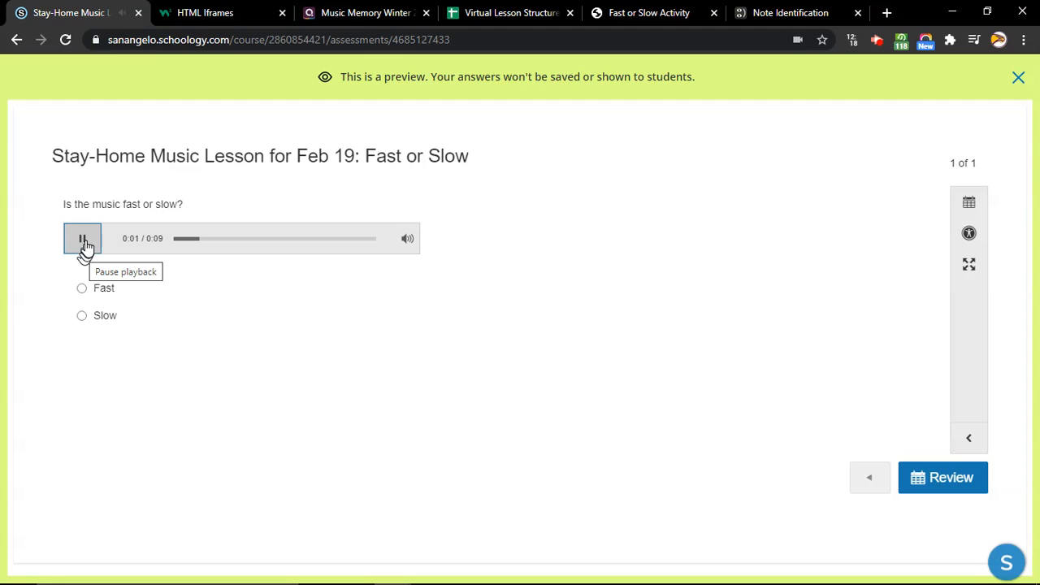
left_click(86, 241)
left_click(83, 290)
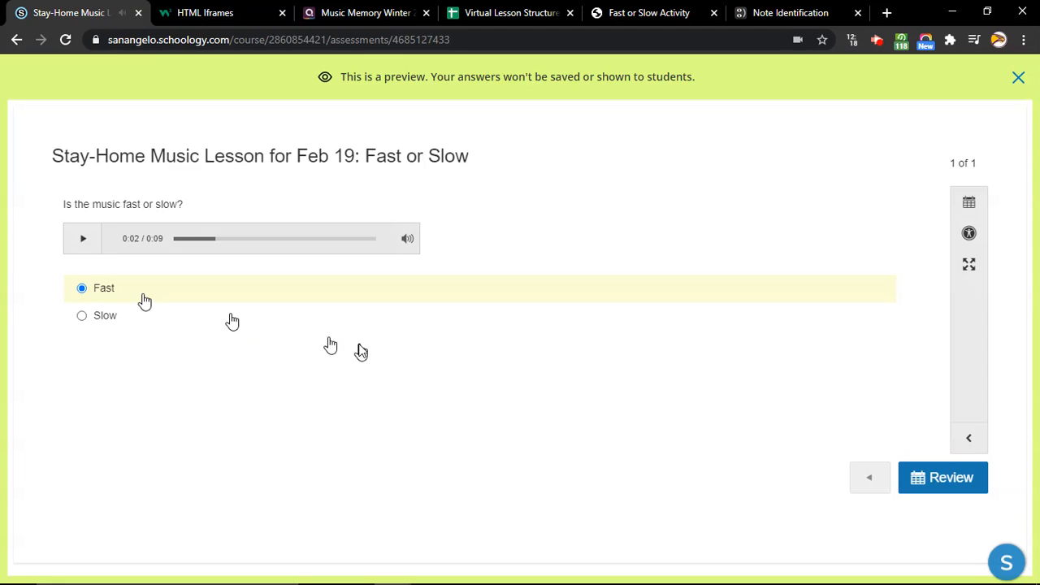
left_click(914, 480)
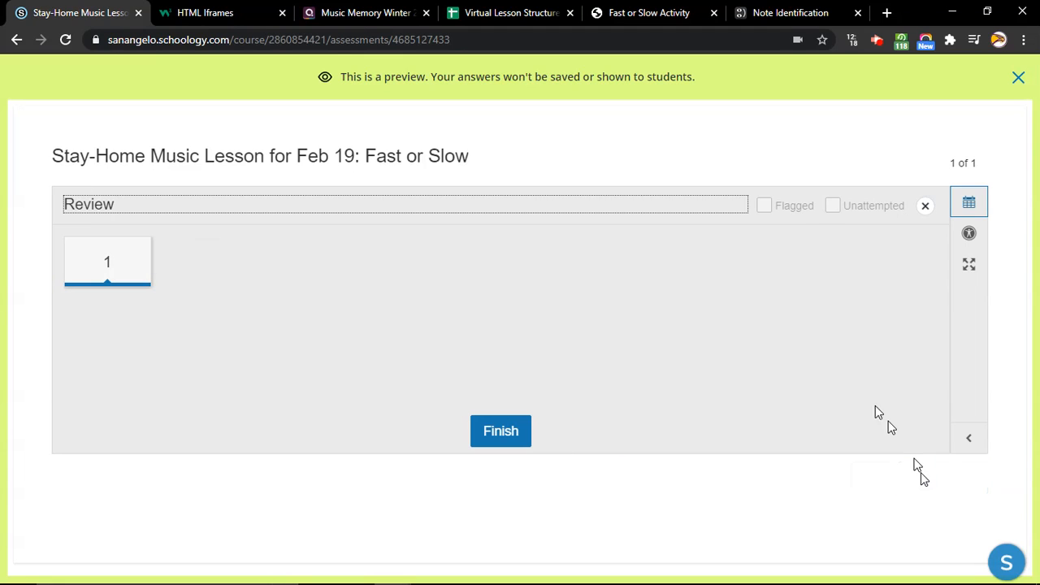
left_click(518, 434)
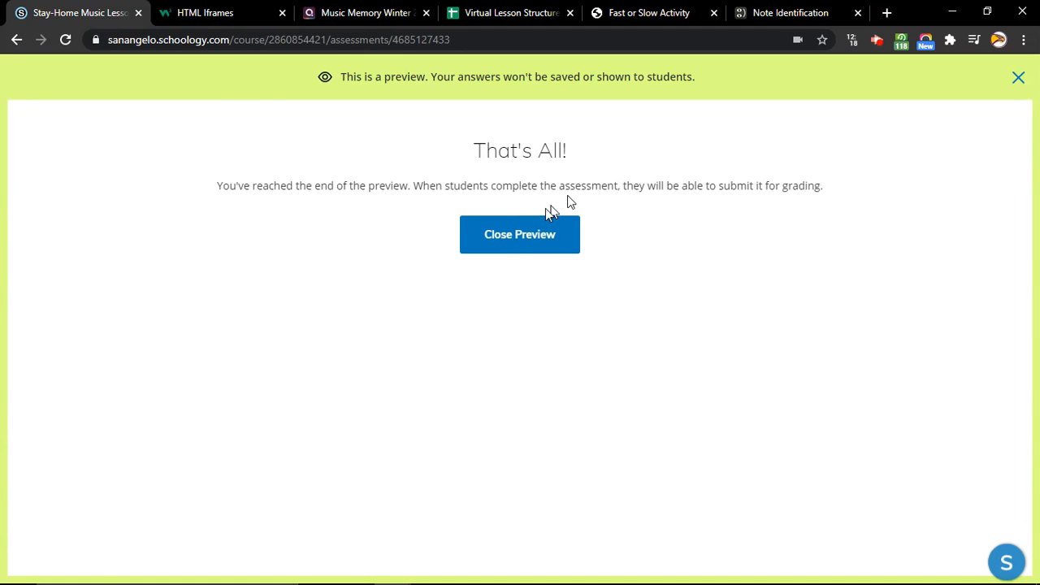
left_click(509, 243)
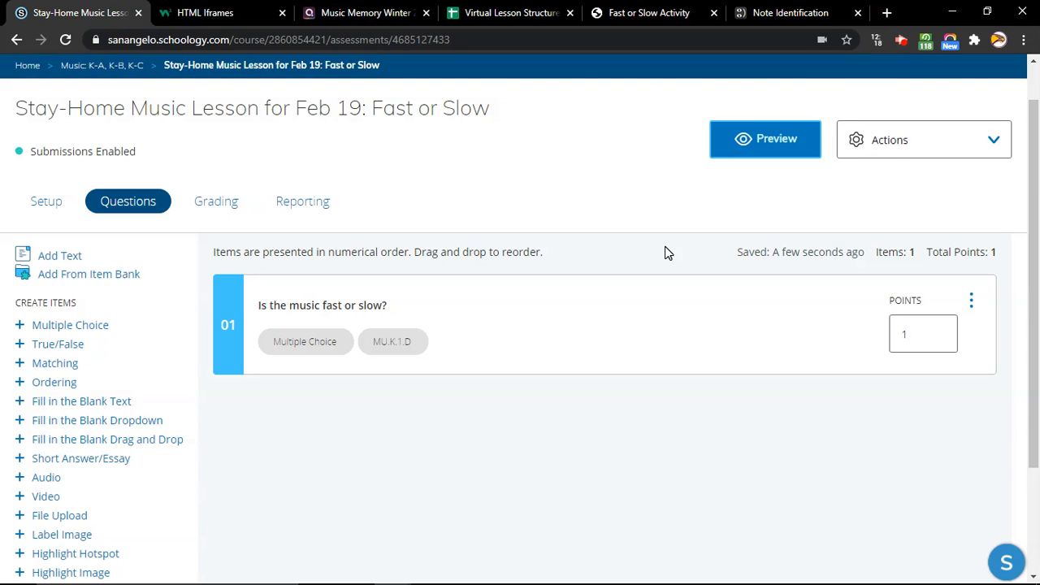
Add a second multiple-choice question, "Is the music fast or slow?", with only the options Fast and Slow.
left_click(85, 326)
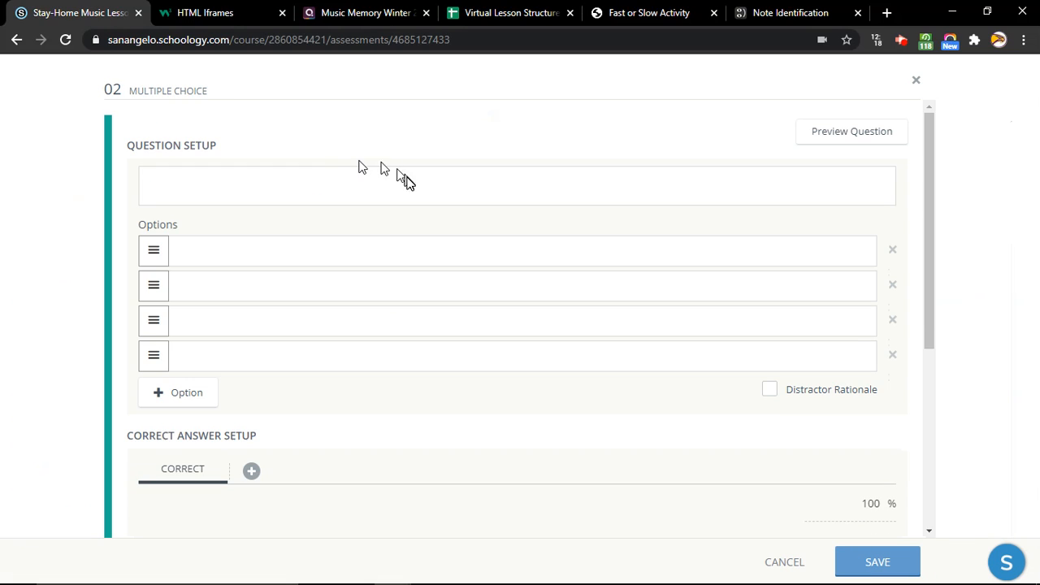
left_click(303, 188)
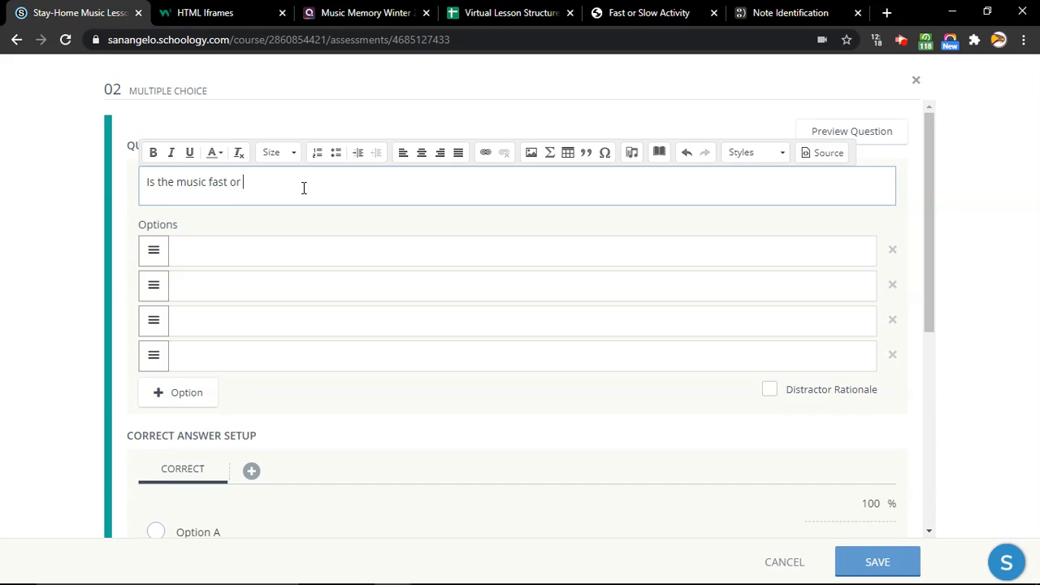
key("Return")
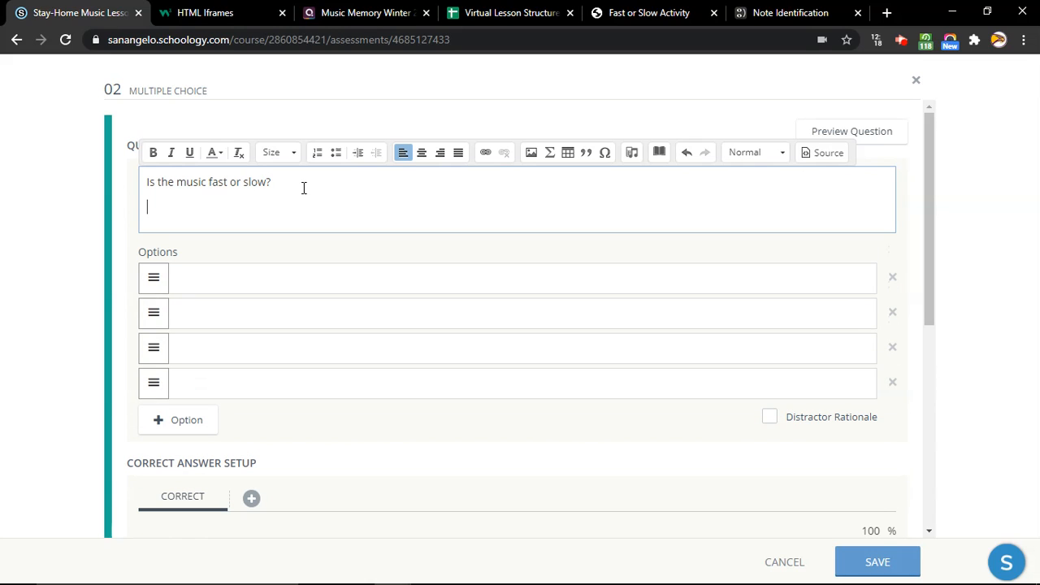
left_click(206, 272)
type("Fast")
key("Tab")
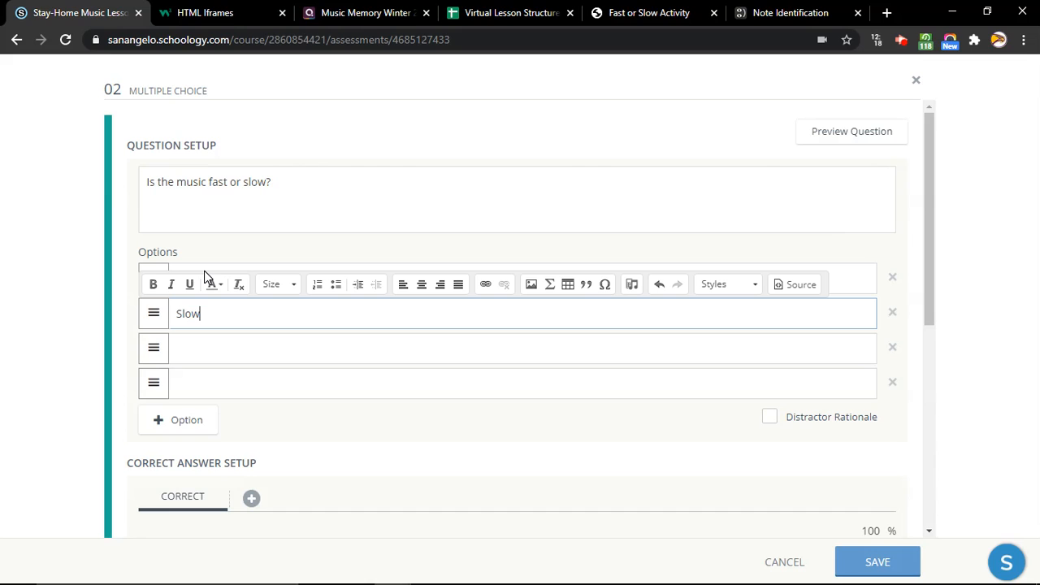
left_click(893, 348)
left_click(893, 348)
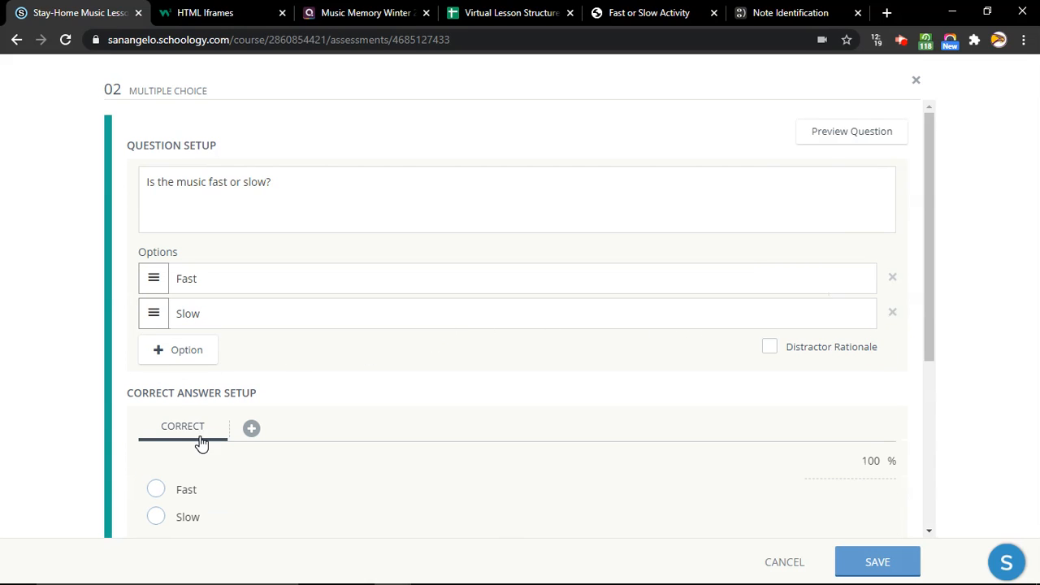
Answer Fast in the Fast or Slow Activity game to reach its second clip, and open the audio player tool below the new question's text.
left_click(648, 9)
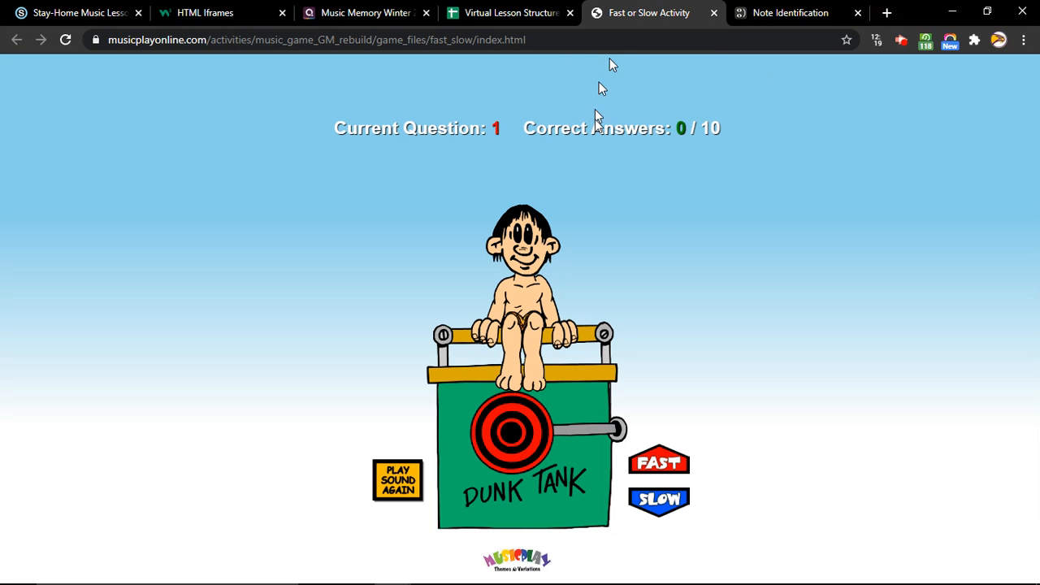
left_click(660, 465)
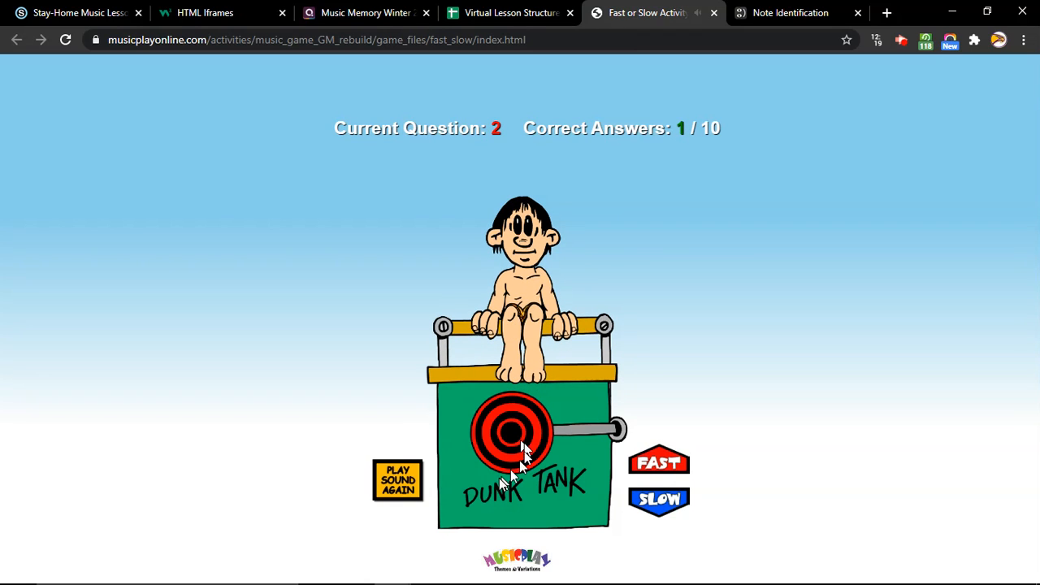
left_click(65, 10)
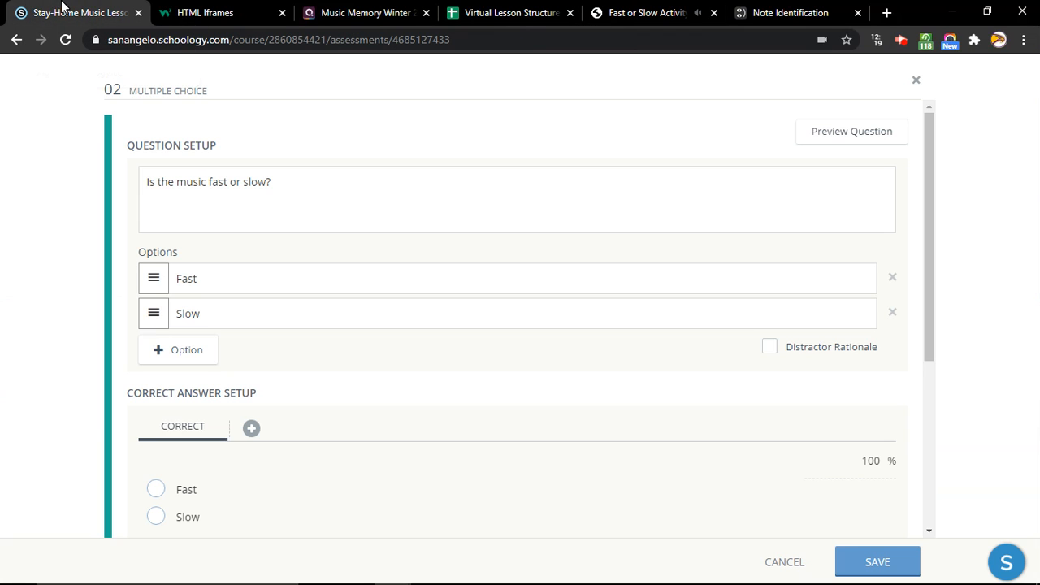
left_click(304, 217)
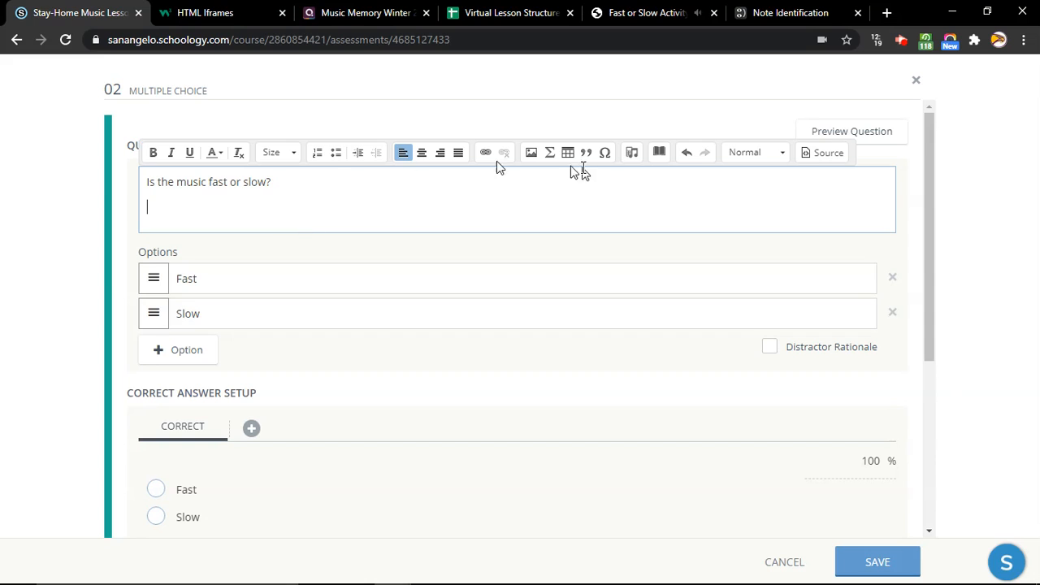
left_click(633, 153)
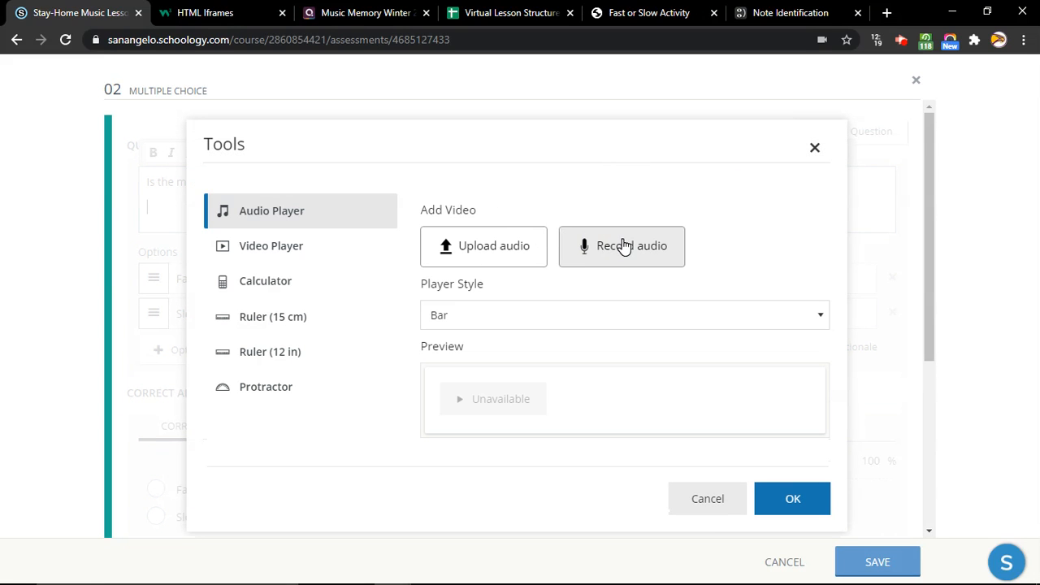
left_click(624, 245)
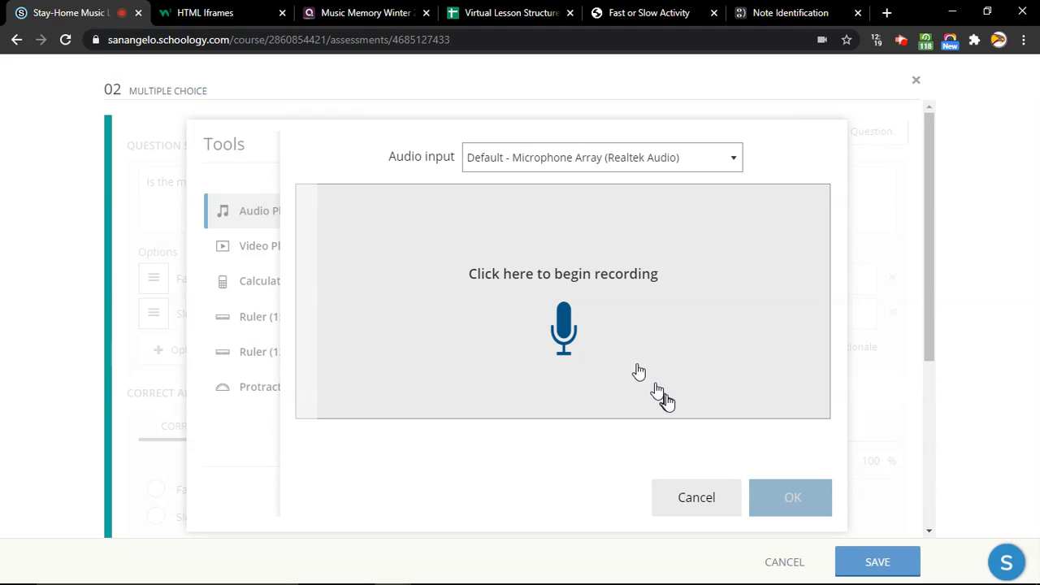
left_click(586, 334)
left_click(660, 10)
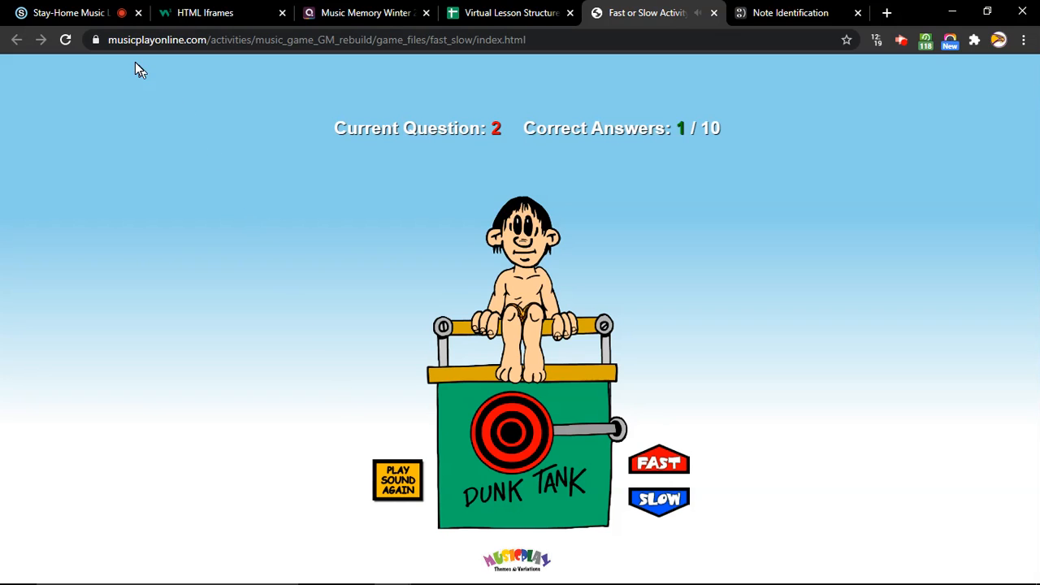
left_click(63, 10)
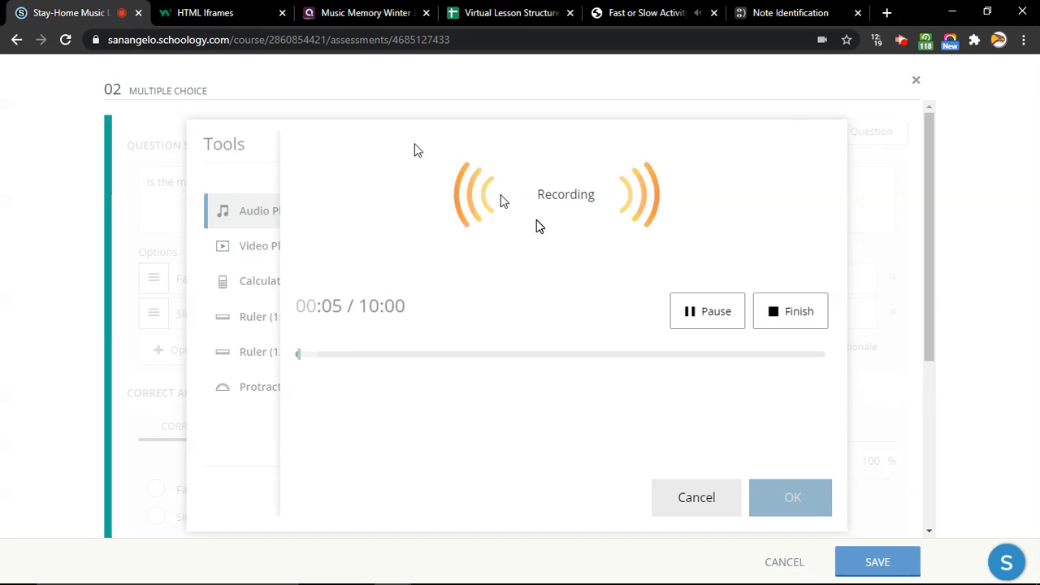
left_click(775, 315)
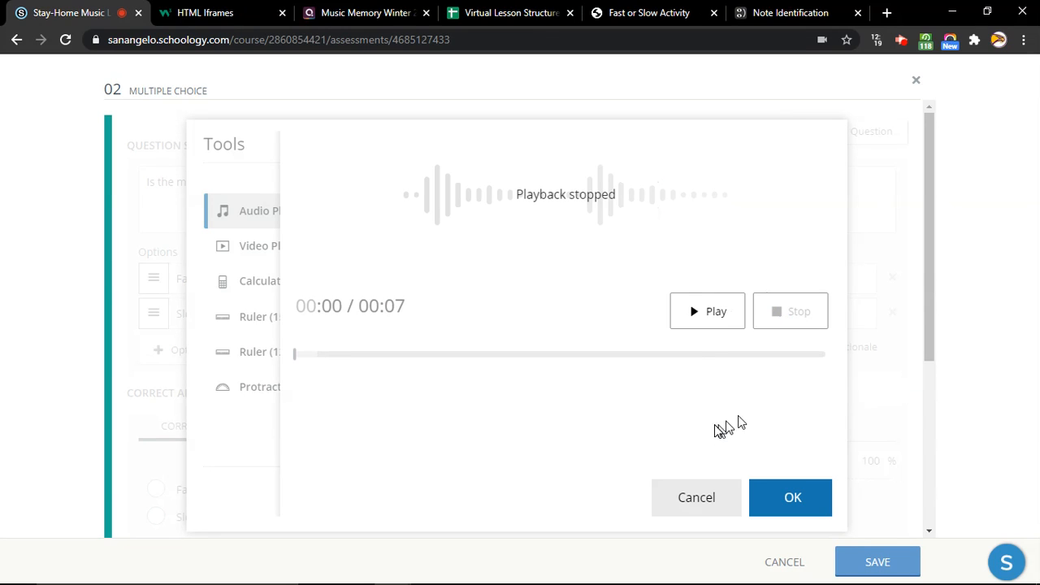
left_click(713, 318)
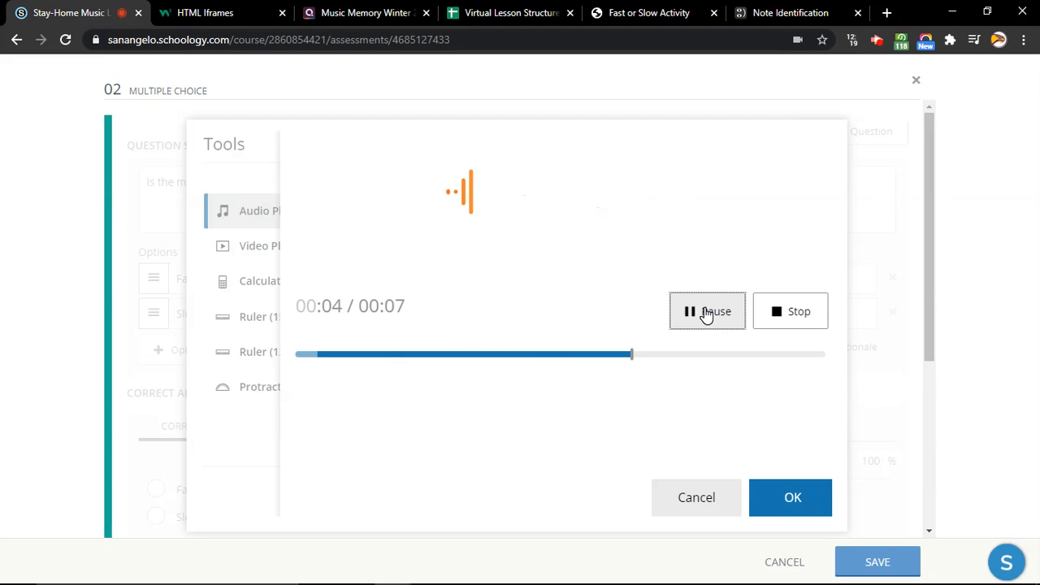
left_click(706, 315)
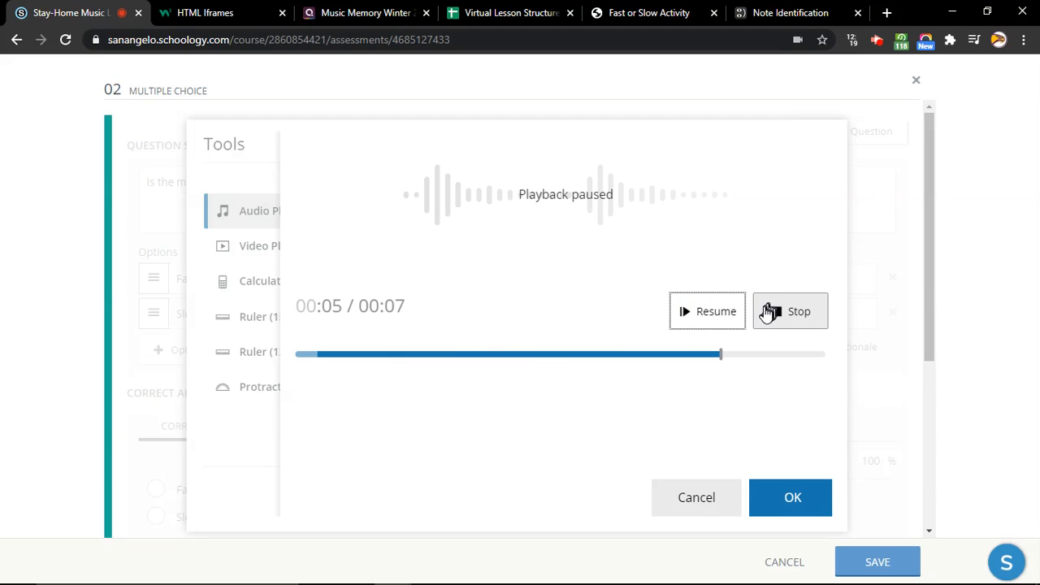
left_click(693, 502)
left_click(604, 353)
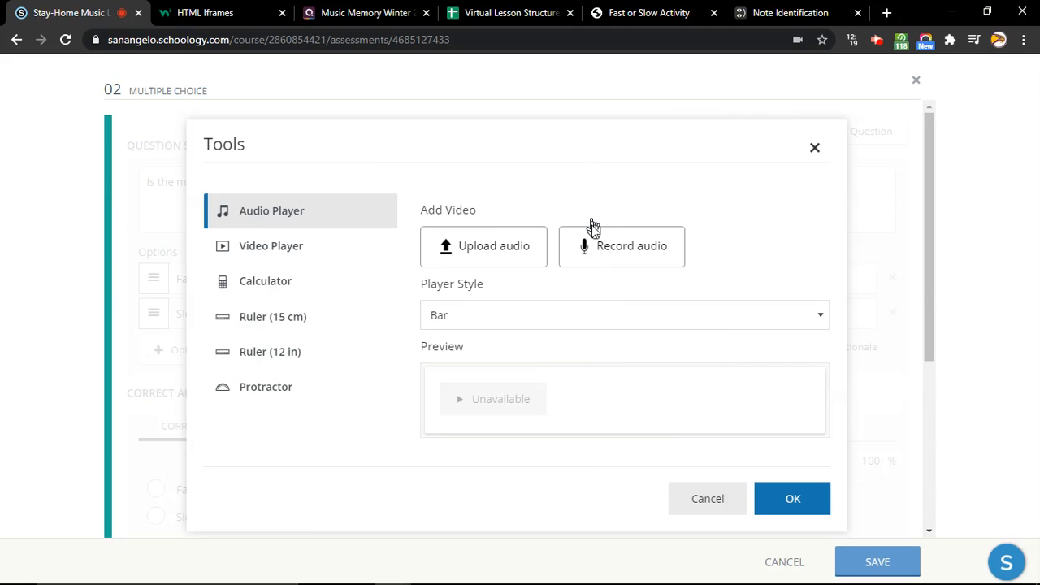
Record the second Fast or Slow Activity clip for the question's audio player, using Stereo Mix (Realtek Audio) as the audio input.
left_click(605, 255)
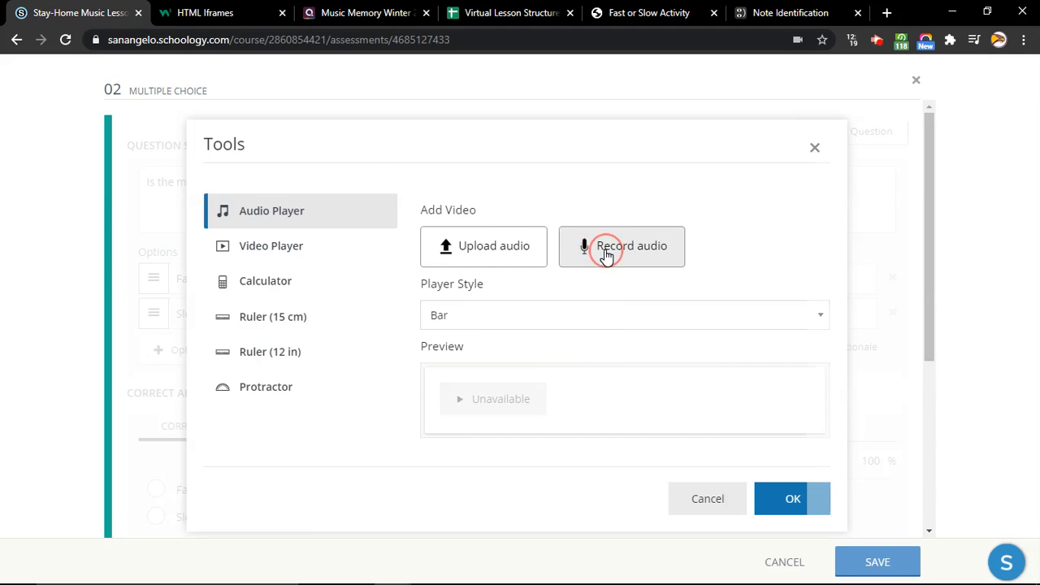
left_click(582, 157)
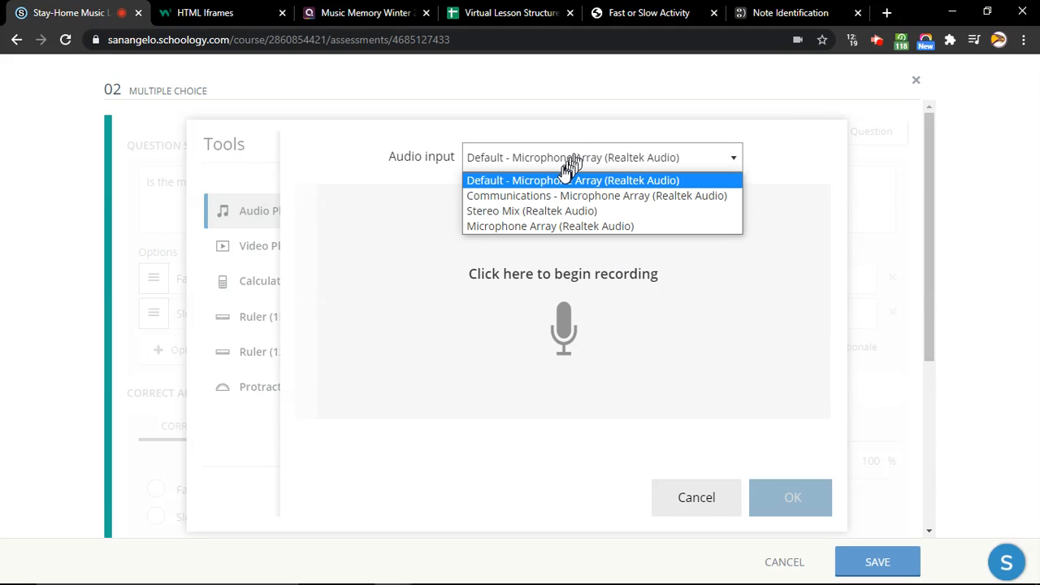
left_click(533, 212)
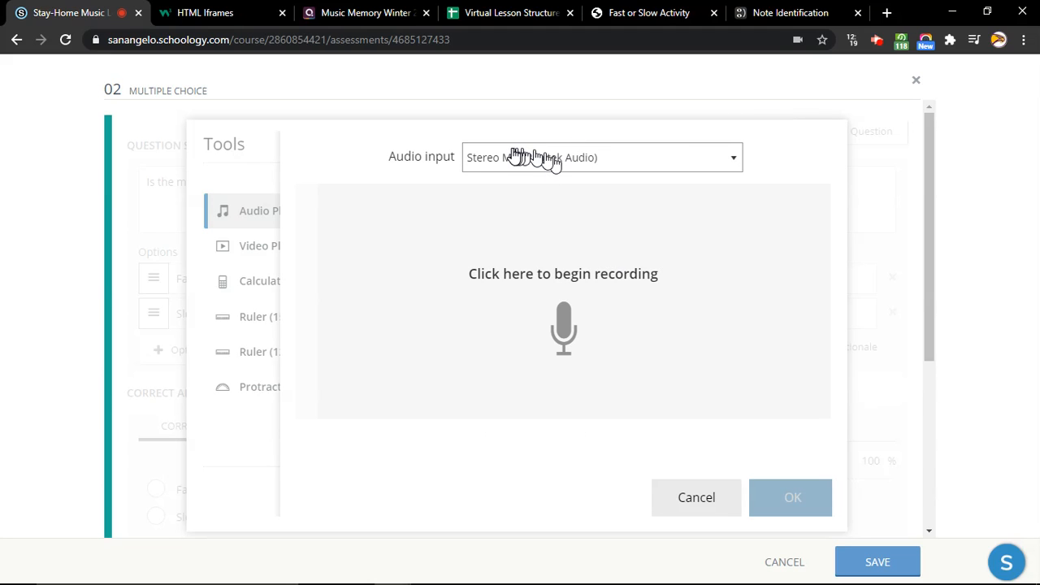
left_click(612, 350)
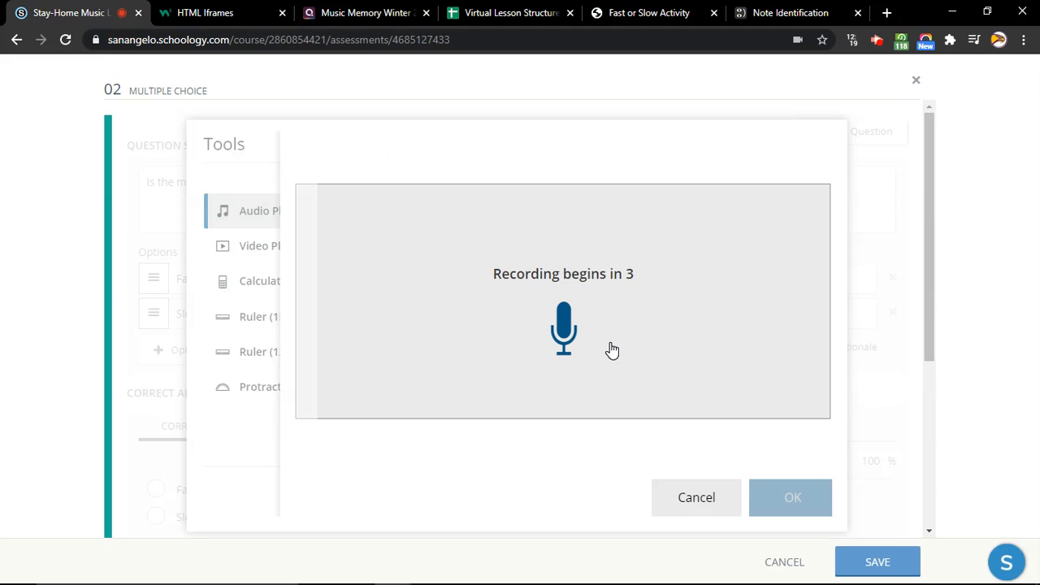
left_click(664, 10)
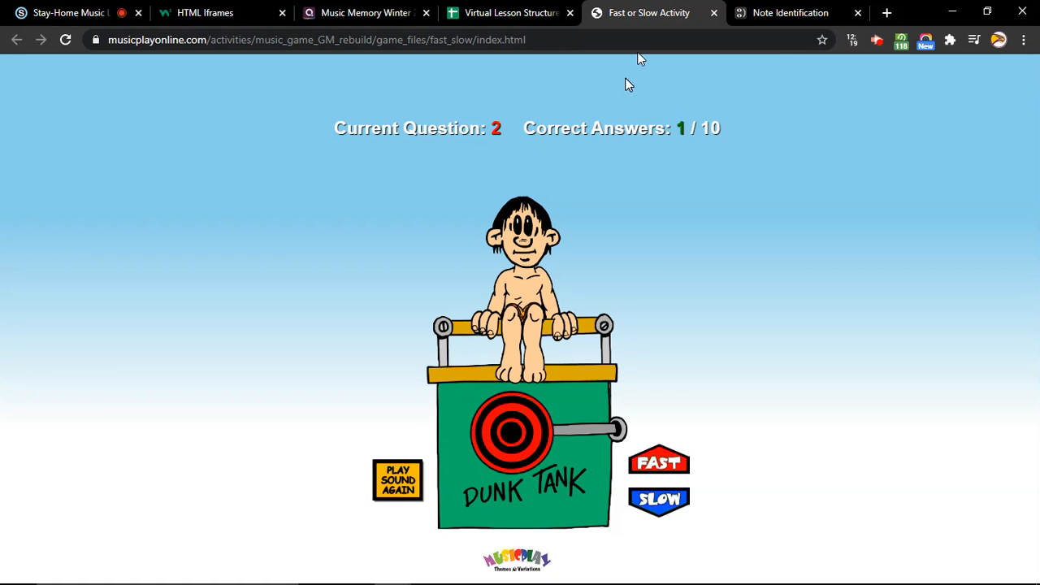
left_click(390, 490)
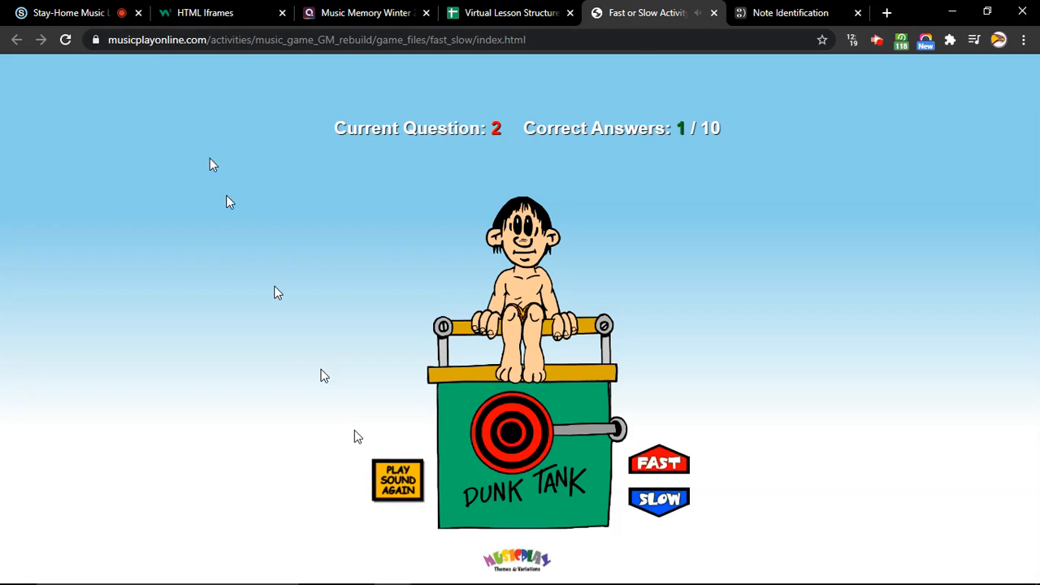
left_click(87, 6)
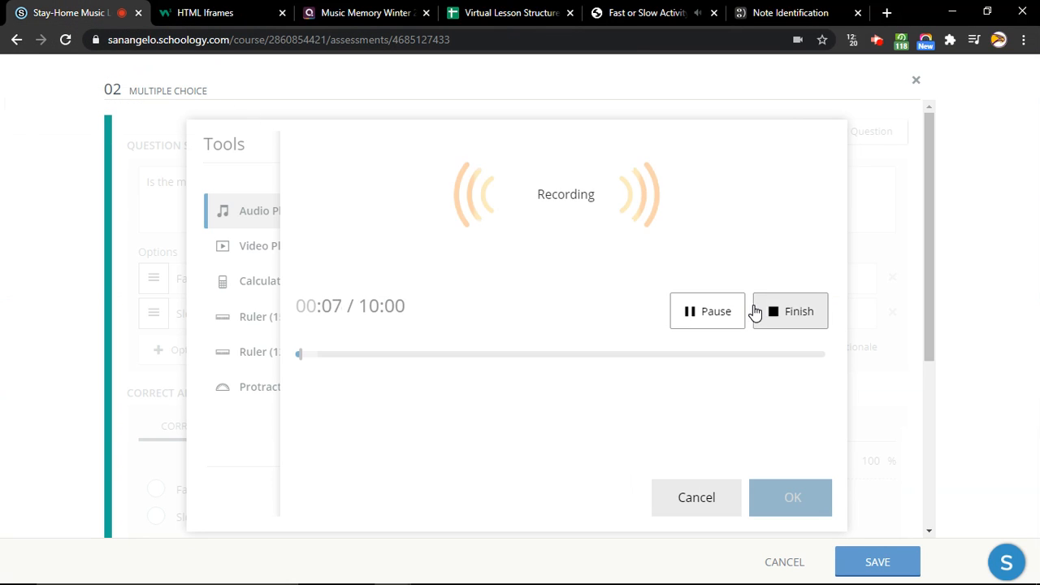
left_click(785, 322)
Play back and accept the recording, check it in the player preview, and insert the Bar-style audio player into the question.
left_click(725, 319)
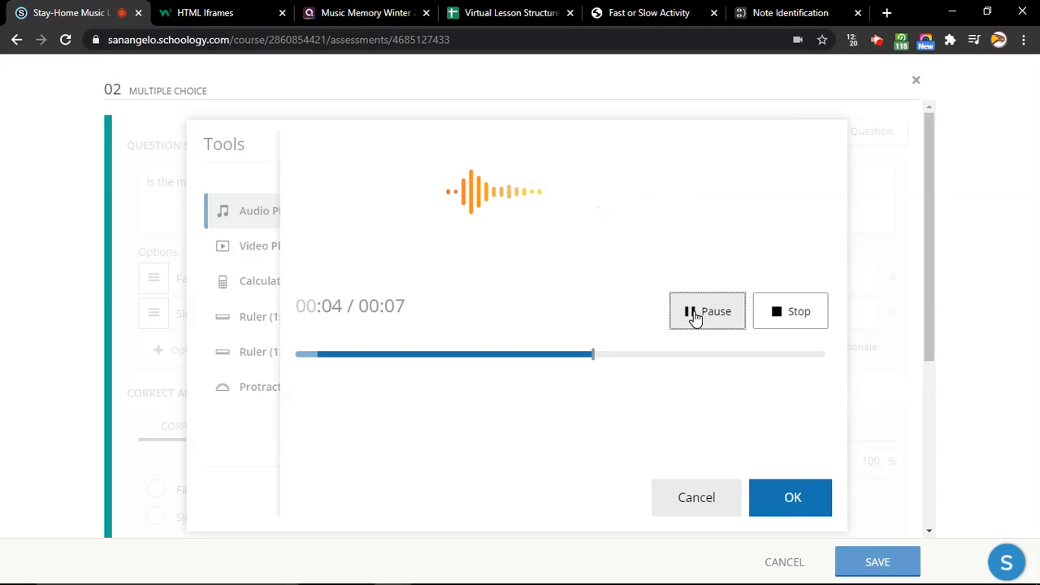
left_click(792, 496)
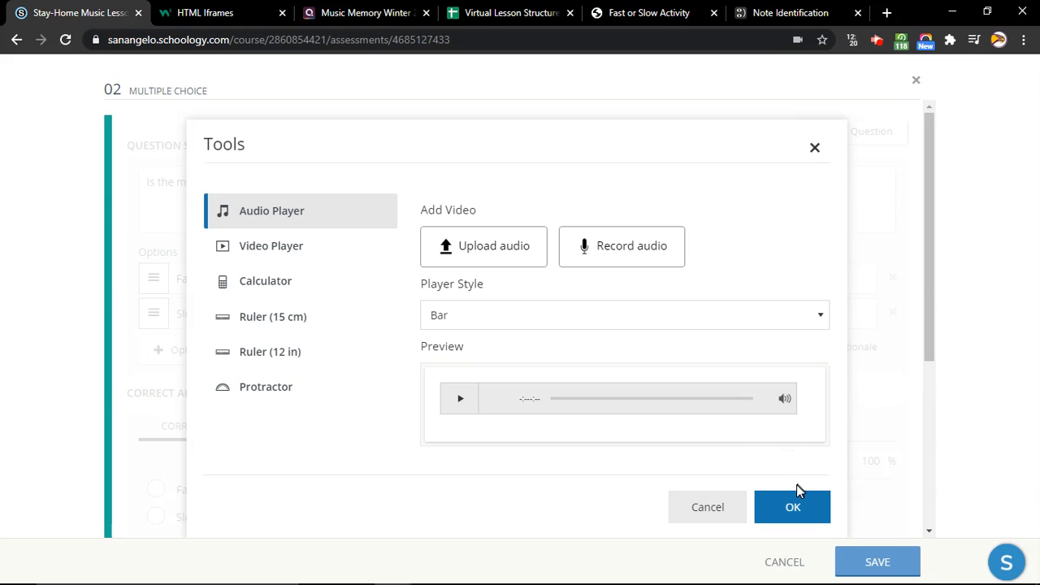
left_click(462, 400)
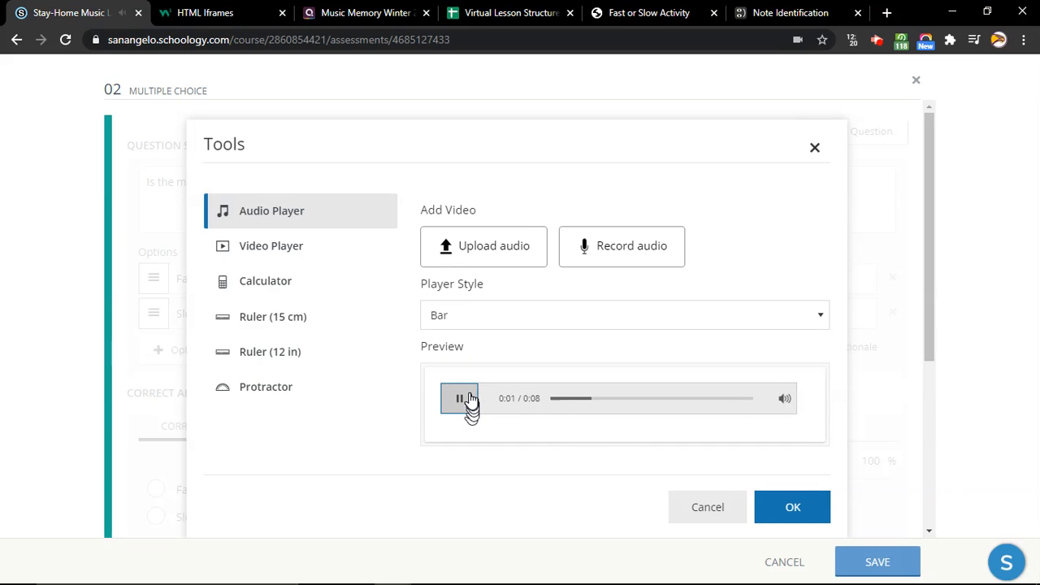
left_click(469, 399)
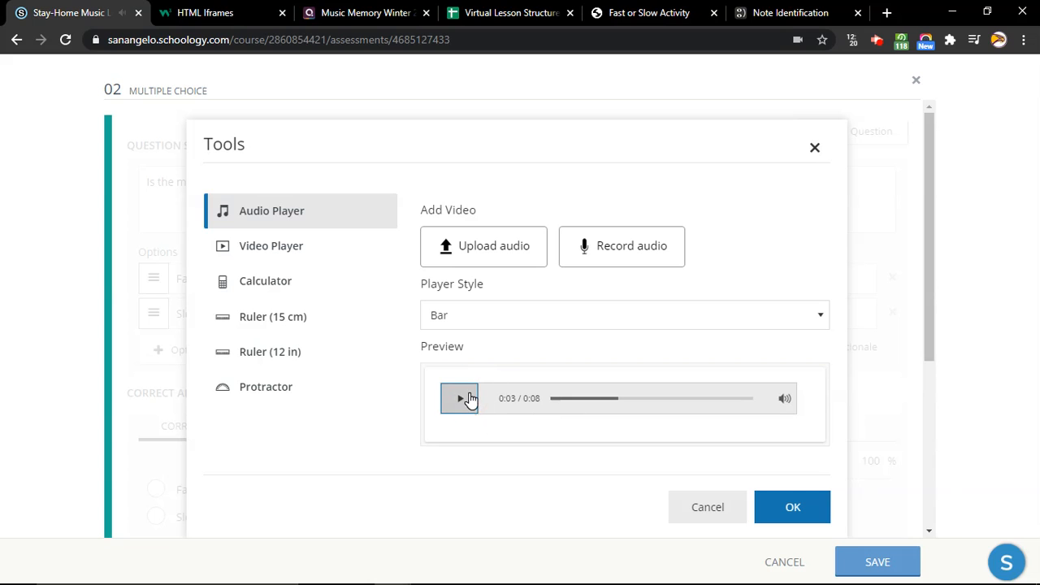
left_click(795, 507)
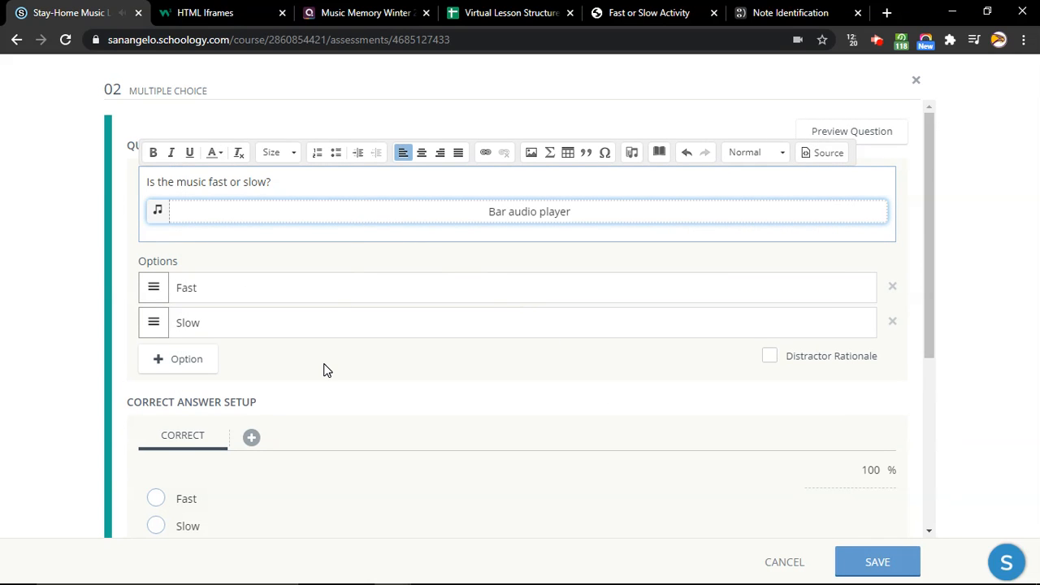
Mark Fast as the correct answer of the second question and save the question.
scroll(325, 366, "down", 1)
left_click(176, 399)
scroll(382, 418, "down", 2)
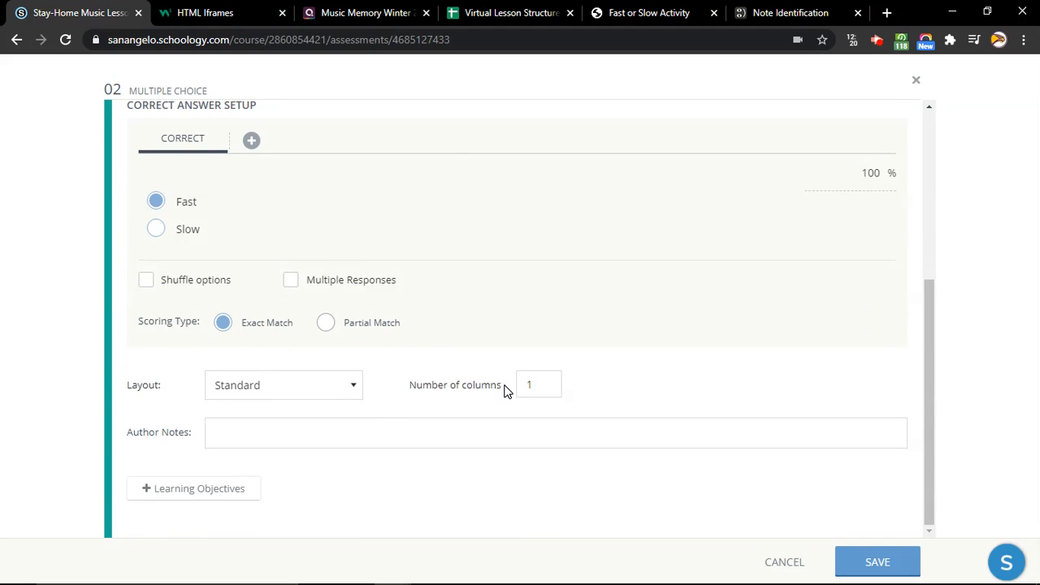
left_click(877, 565)
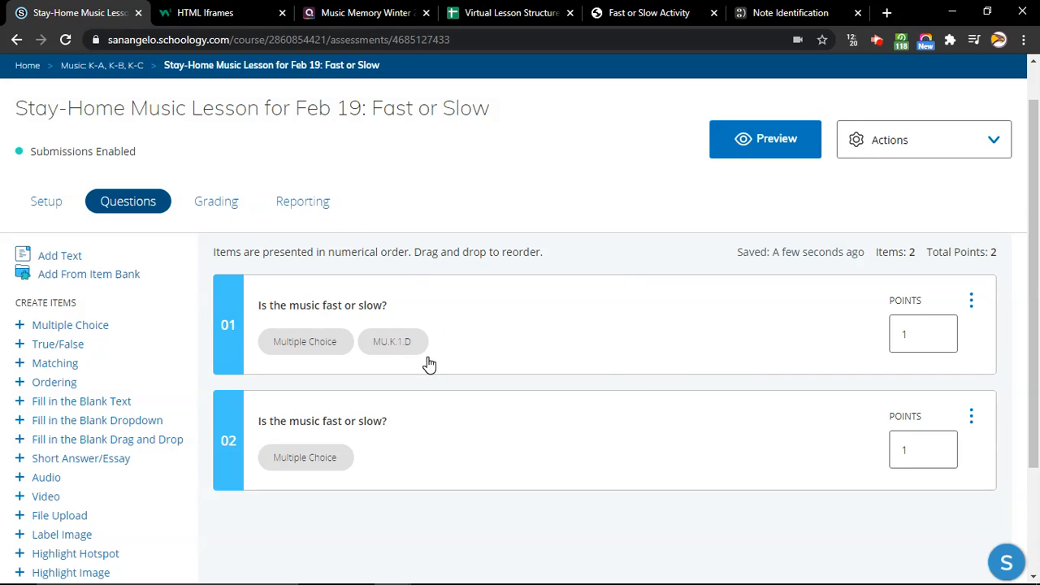
Return to the Music: K-A, K-B, K-C course materials and bring the stay-home lessons into view.
left_click(98, 67)
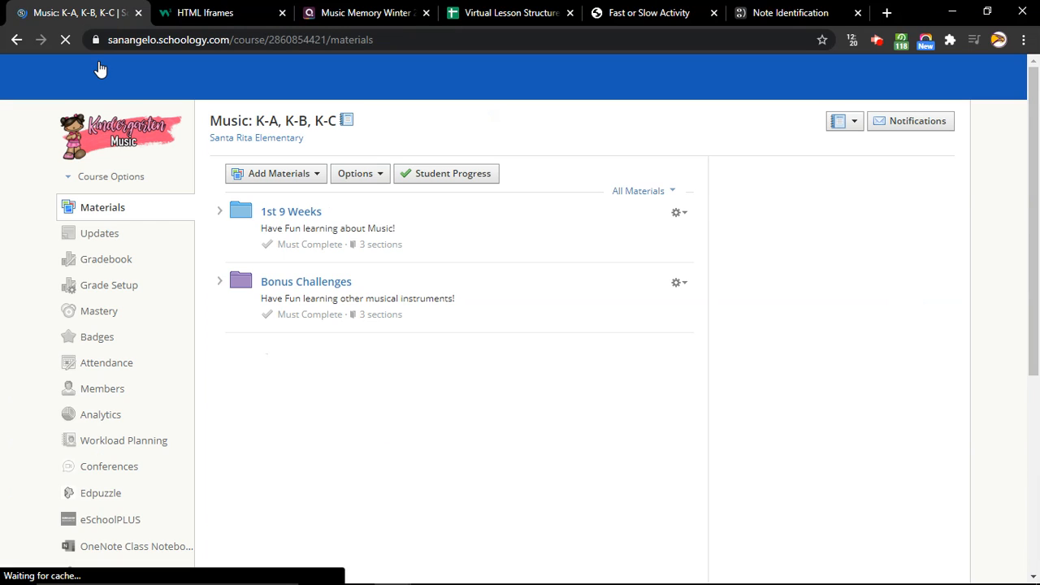
scroll(436, 249, "down", 3)
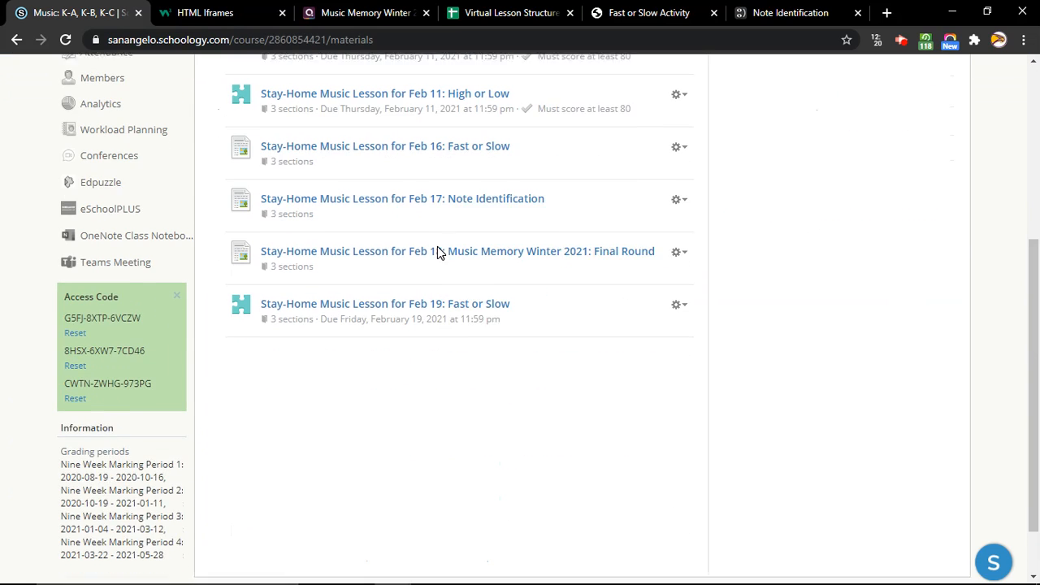
scroll(387, 207, "up", 1)
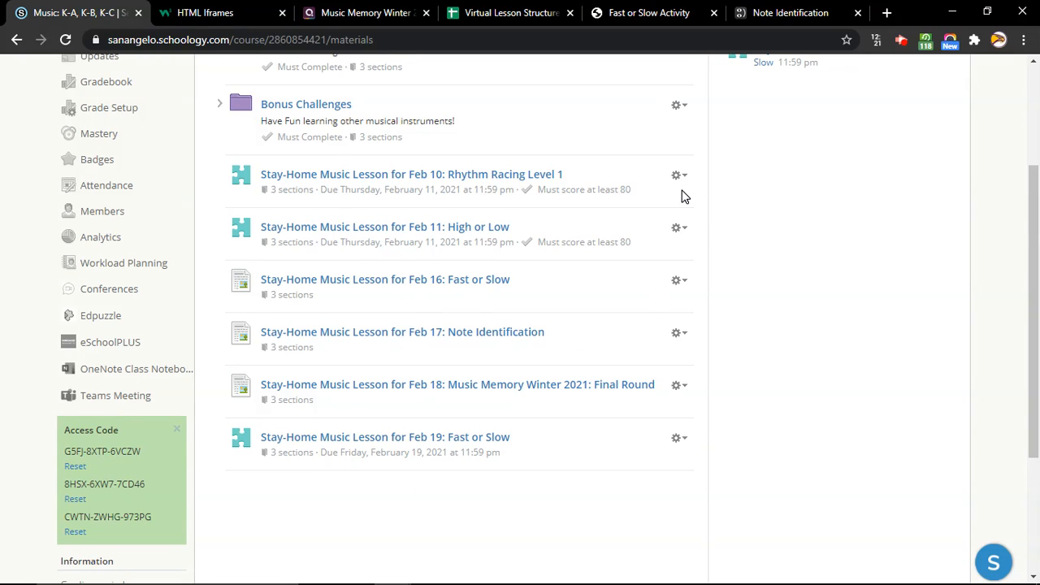
Review copying the Feb 19 Fast or Slow assessment to the Section 1-7, 2-7, 4-7, 5-7 music course, and cancel the copy.
left_click(679, 440)
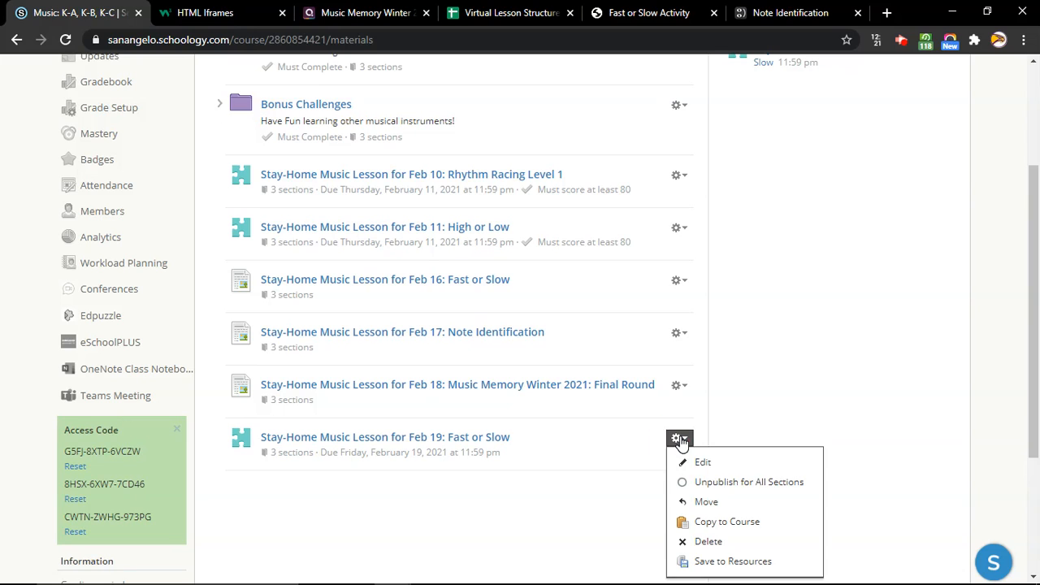
left_click(729, 523)
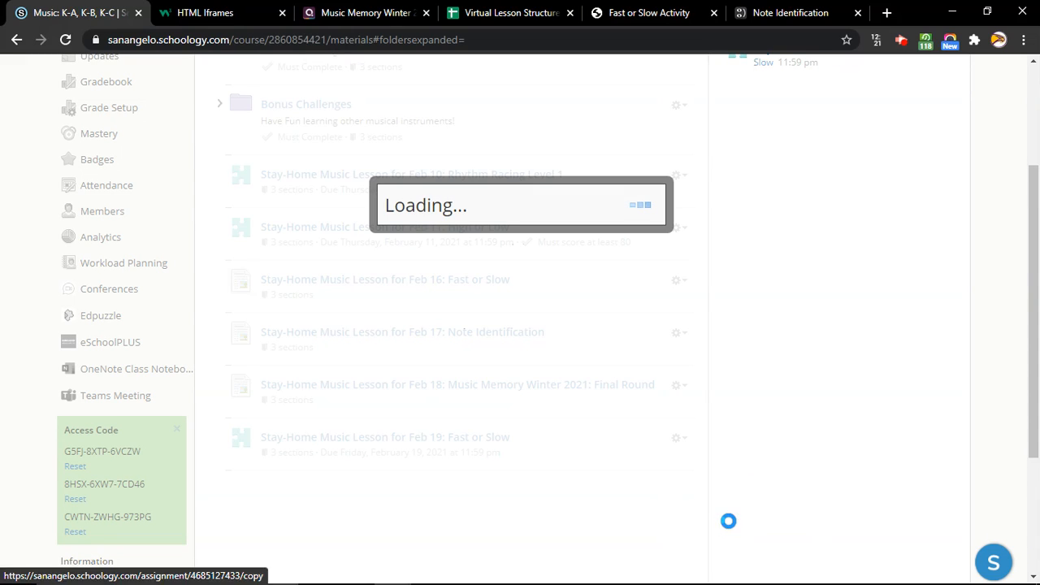
scroll(414, 268, "down", 5)
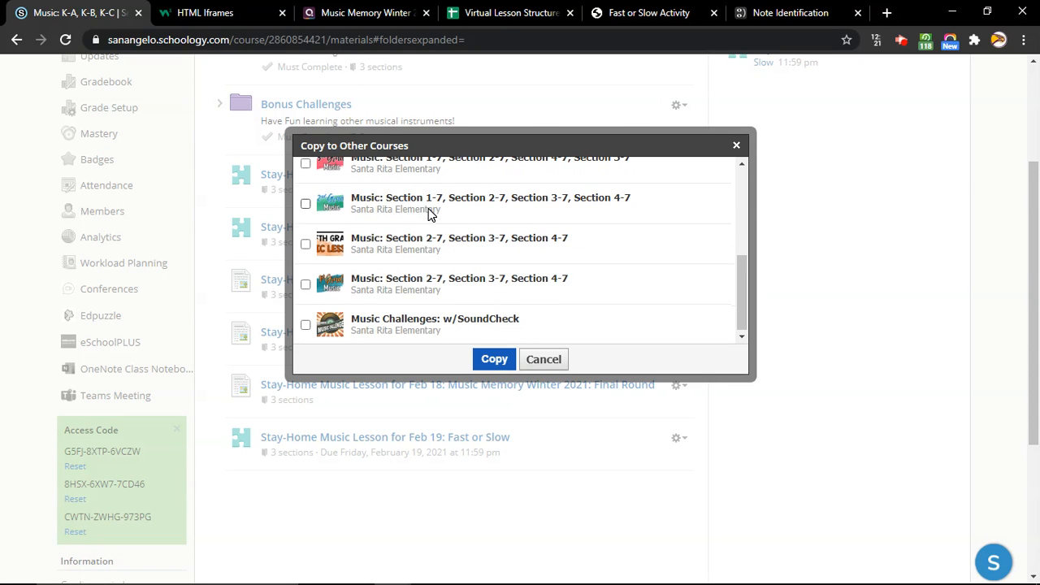
scroll(415, 210, "up", 1)
left_click(305, 188)
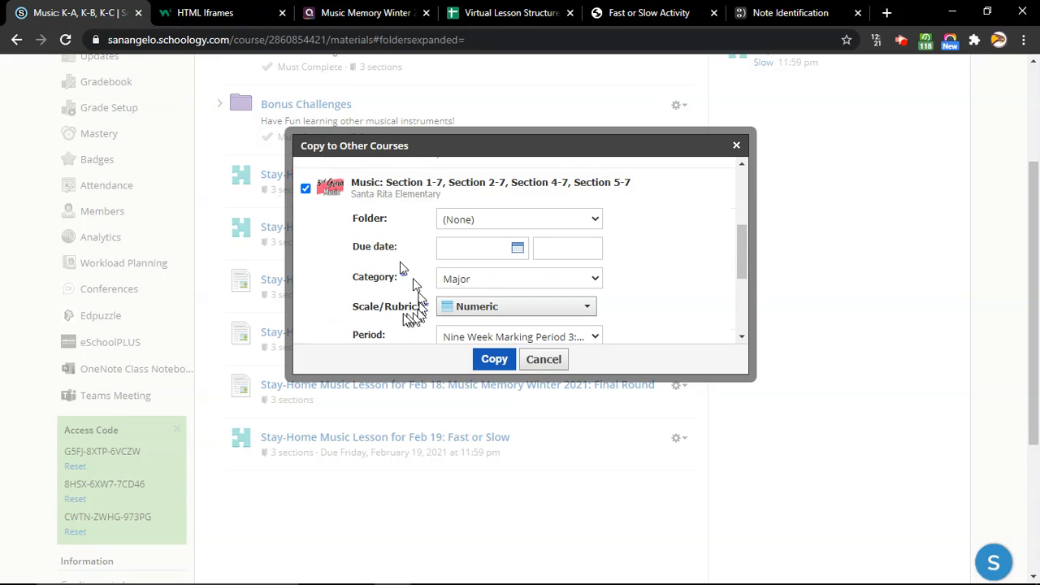
scroll(384, 312, "down", 3)
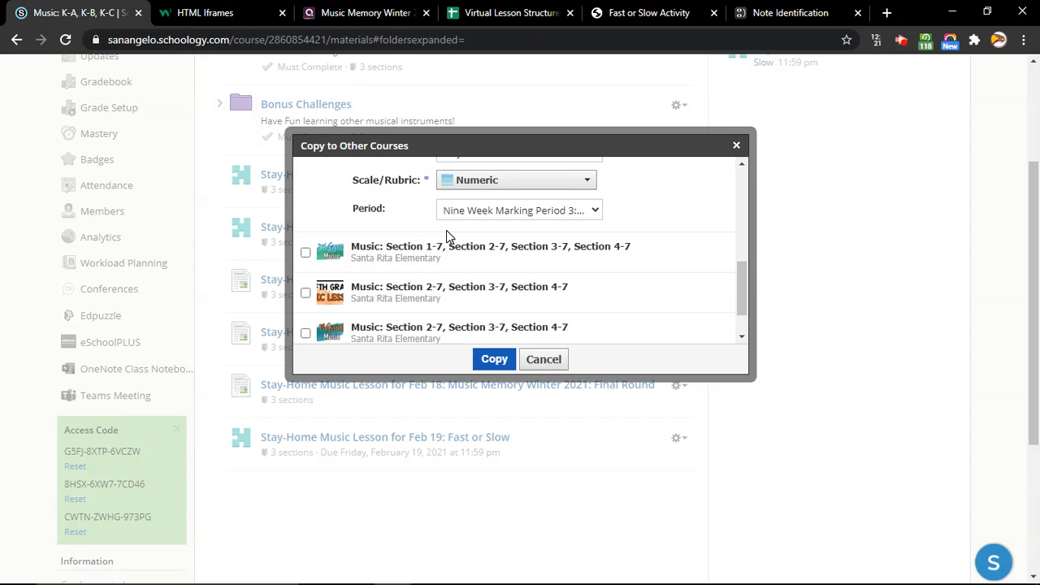
left_click(544, 363)
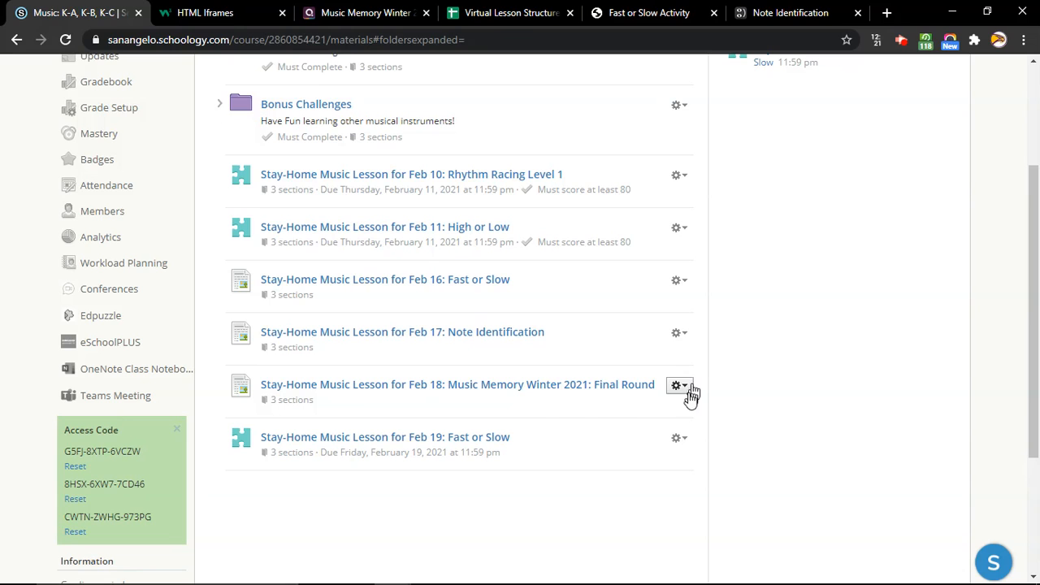
Review saving the Feb 19 Fast or Slow assessment to the Elementary Music Teachers resources, look through its folders, and cancel without saving.
left_click(679, 438)
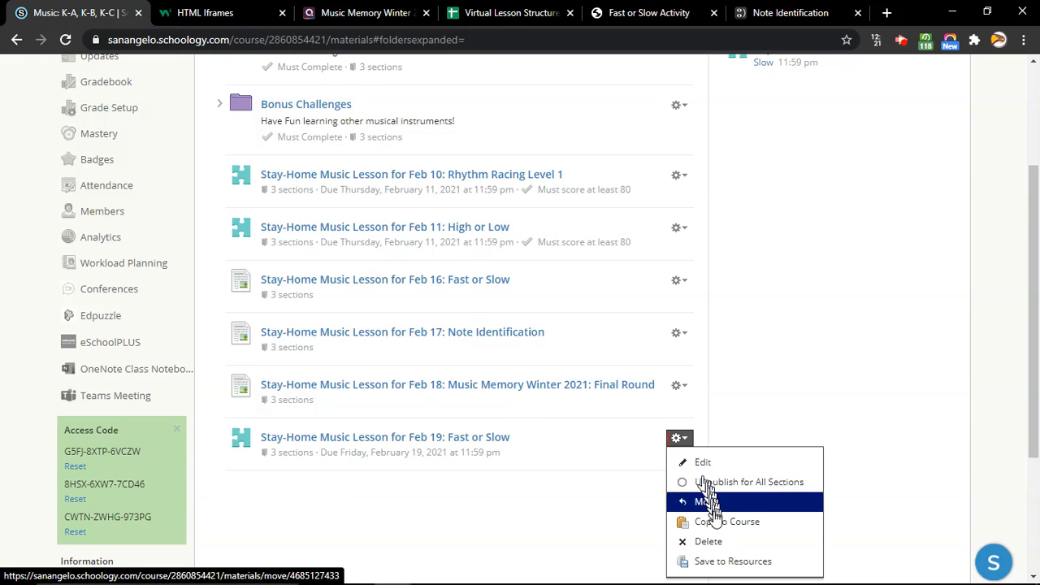
left_click(727, 562)
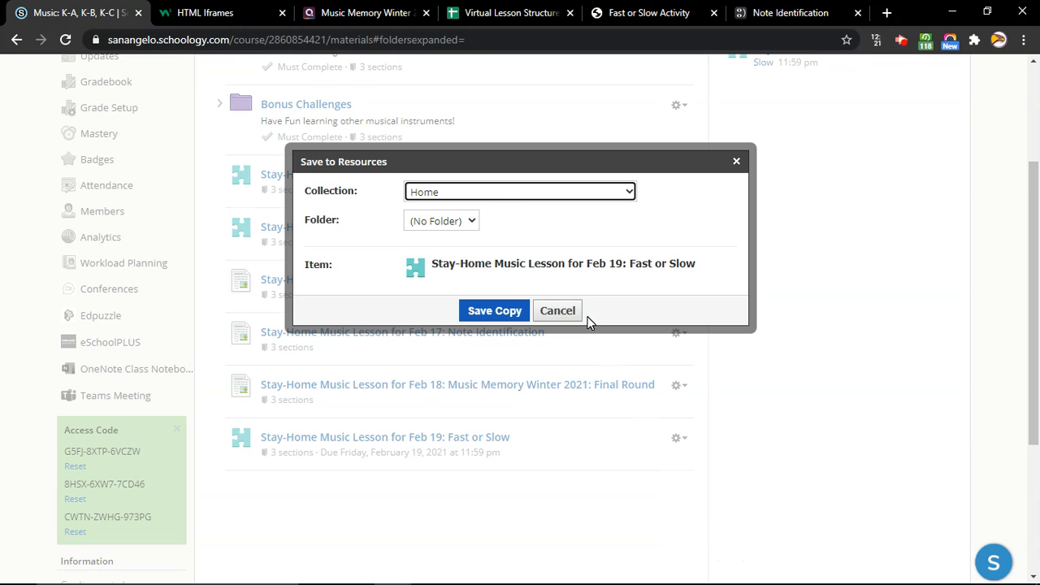
left_click(484, 195)
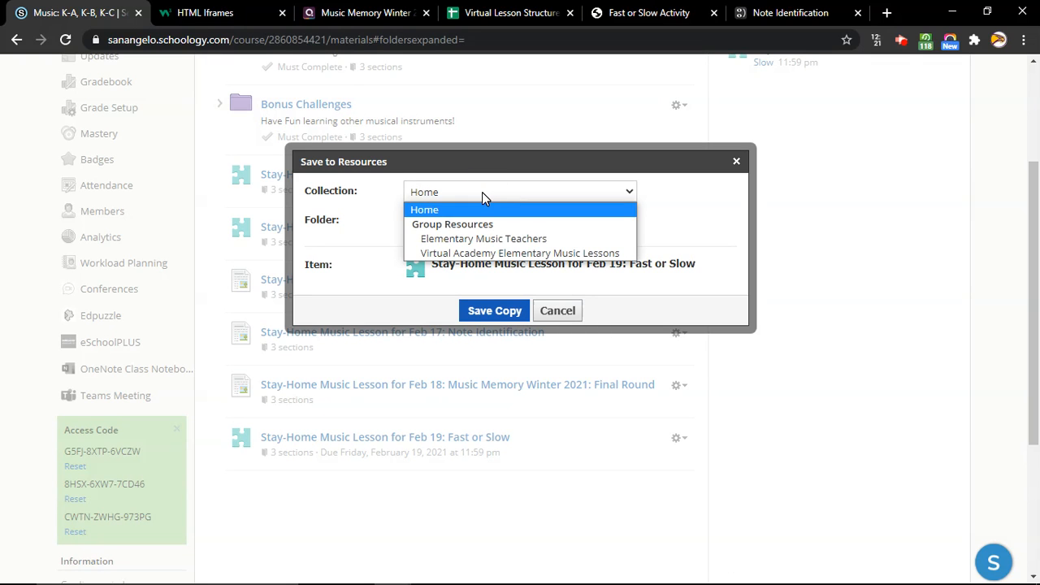
left_click(468, 242)
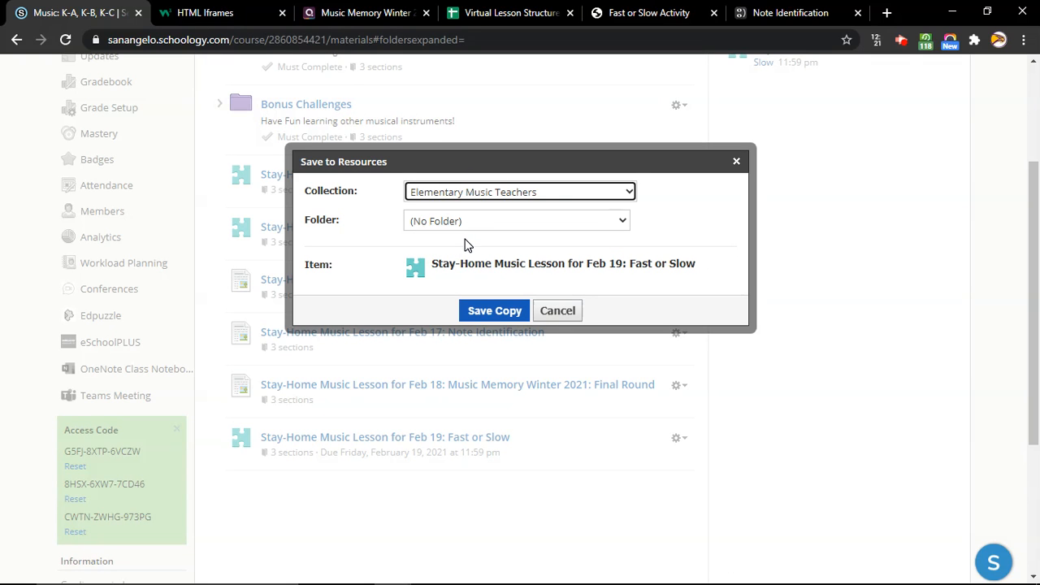
left_click(458, 221)
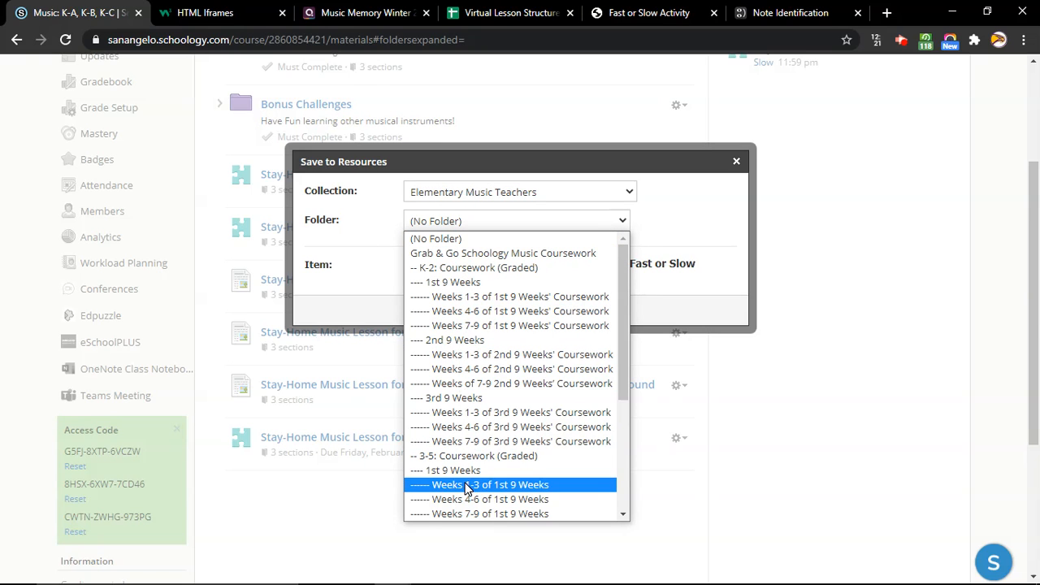
scroll(468, 487, "down", 5)
scroll(474, 427, "up", 10)
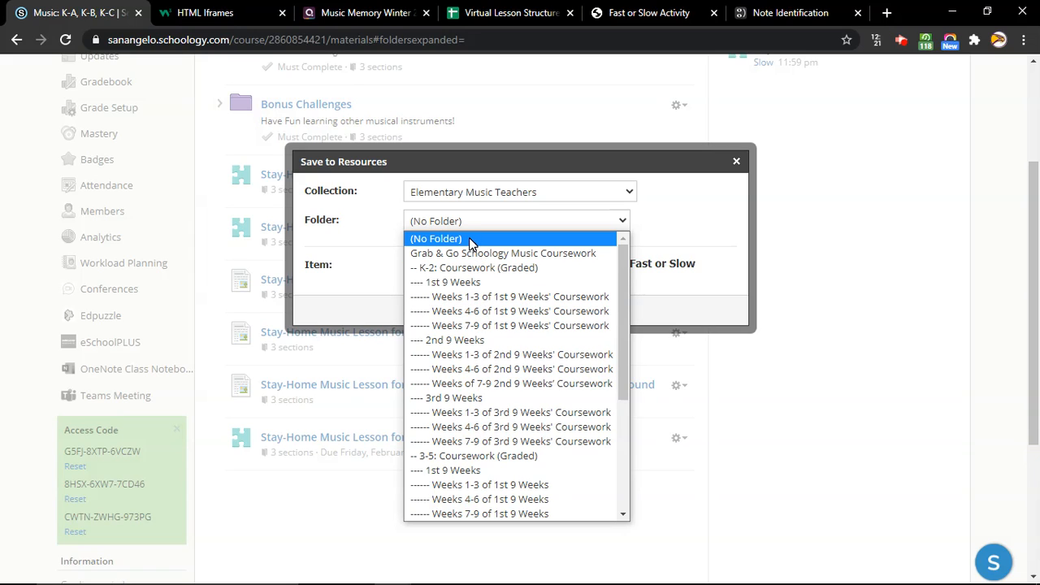
left_click(470, 241)
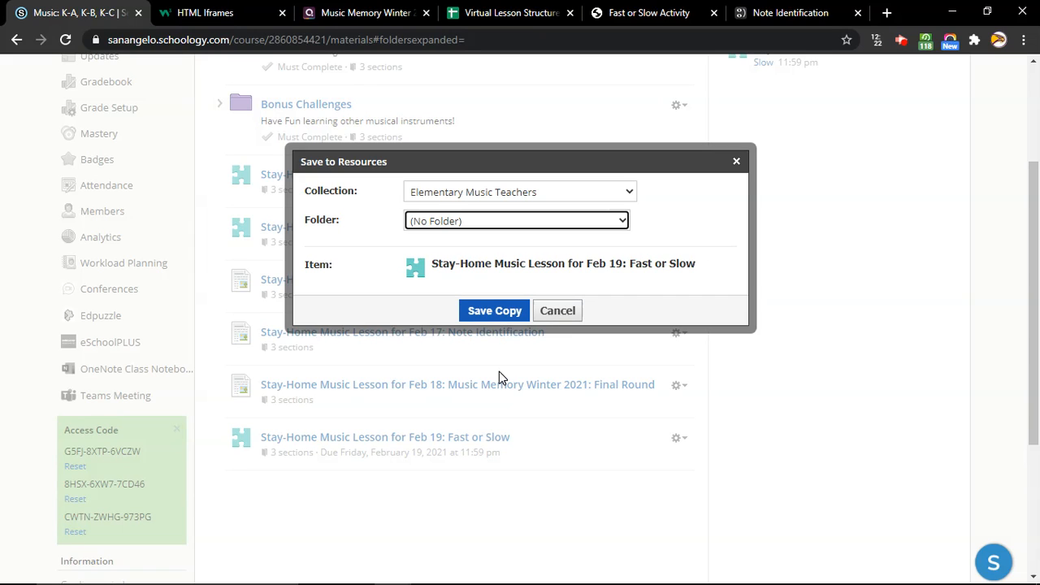
left_click(552, 316)
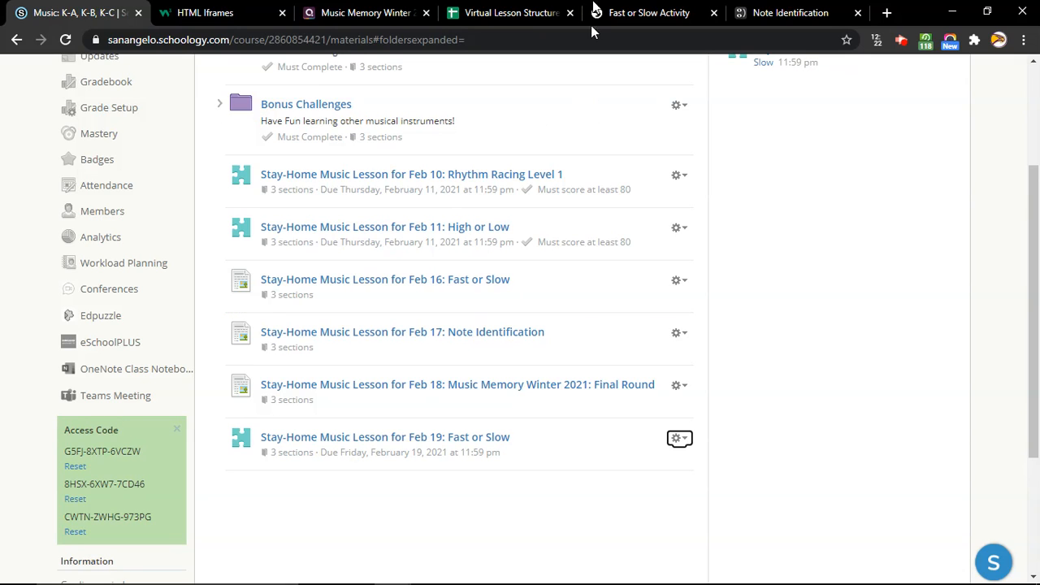
Switch to the Fast or Slow Activity page and go to the musicplayonline.com home page in its place.
left_click(624, 12)
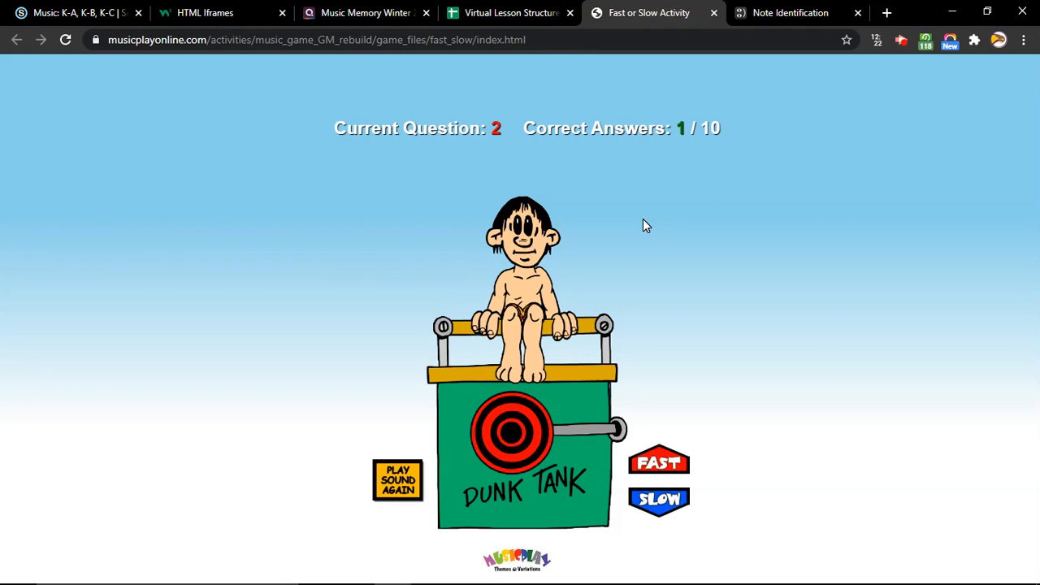
left_click(539, 41)
type("musicplayo")
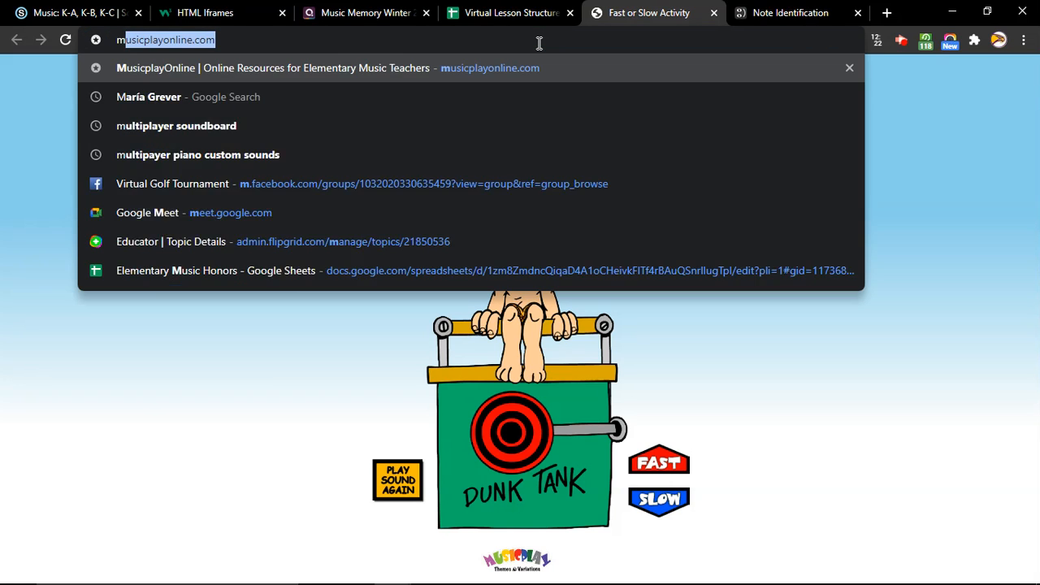
type("nli")
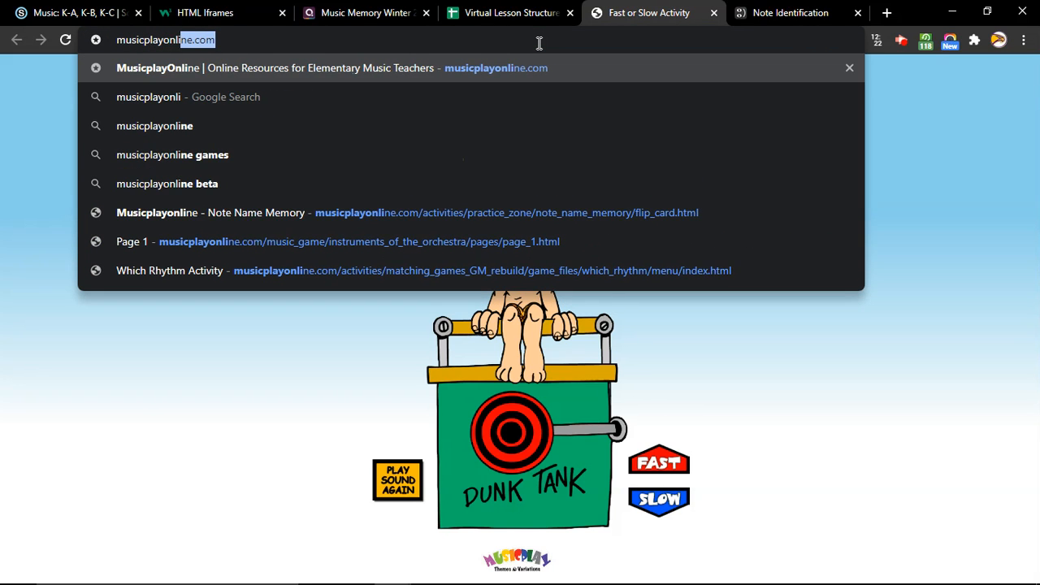
key("Return")
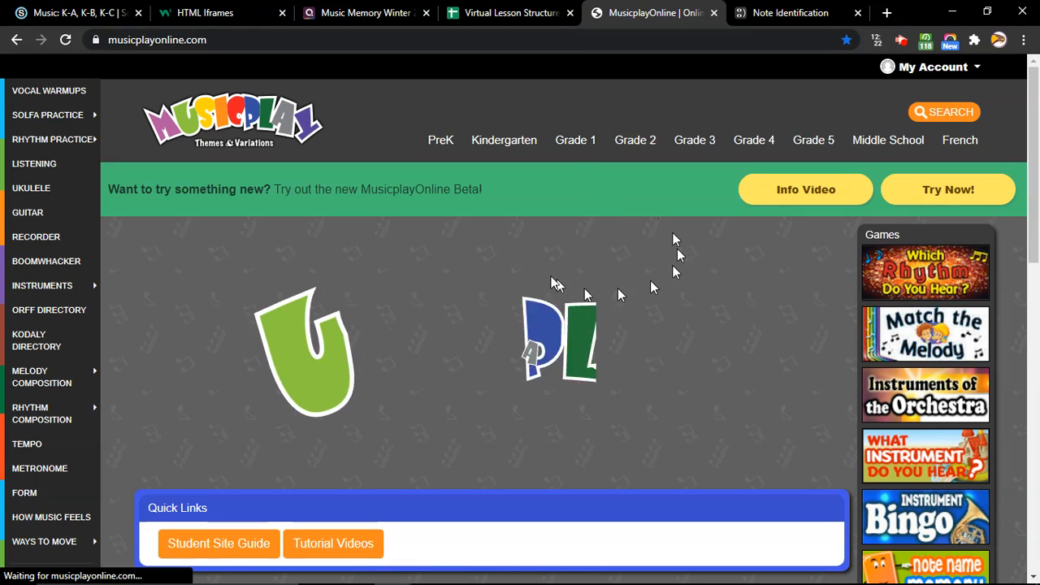
Preview the Match the Melody game, close it, and open the Fast Slow game from the games list.
left_click(930, 337)
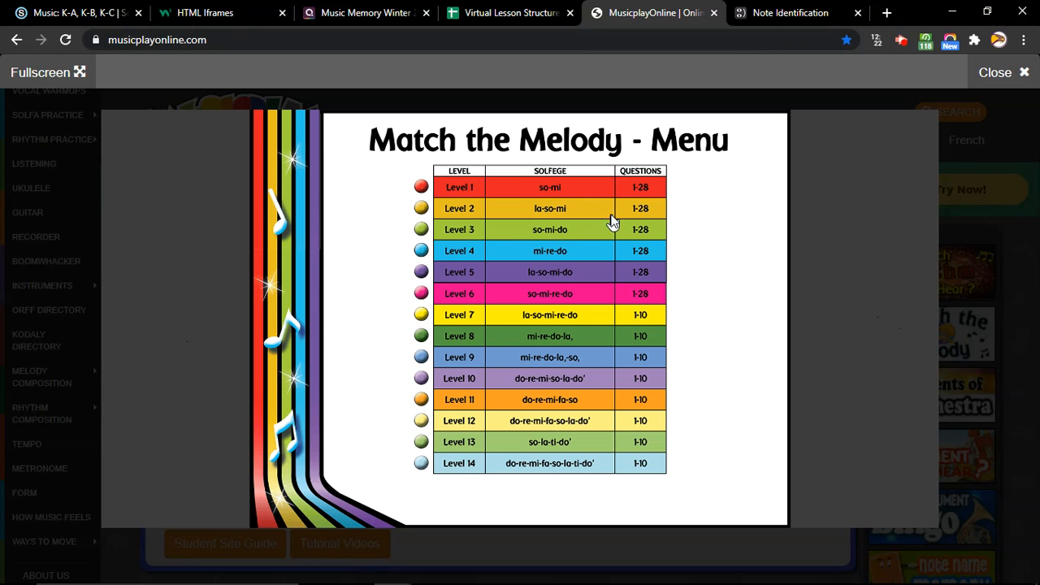
left_click(1025, 72)
scroll(1008, 313, "down", 2)
scroll(1008, 313, "down", 10)
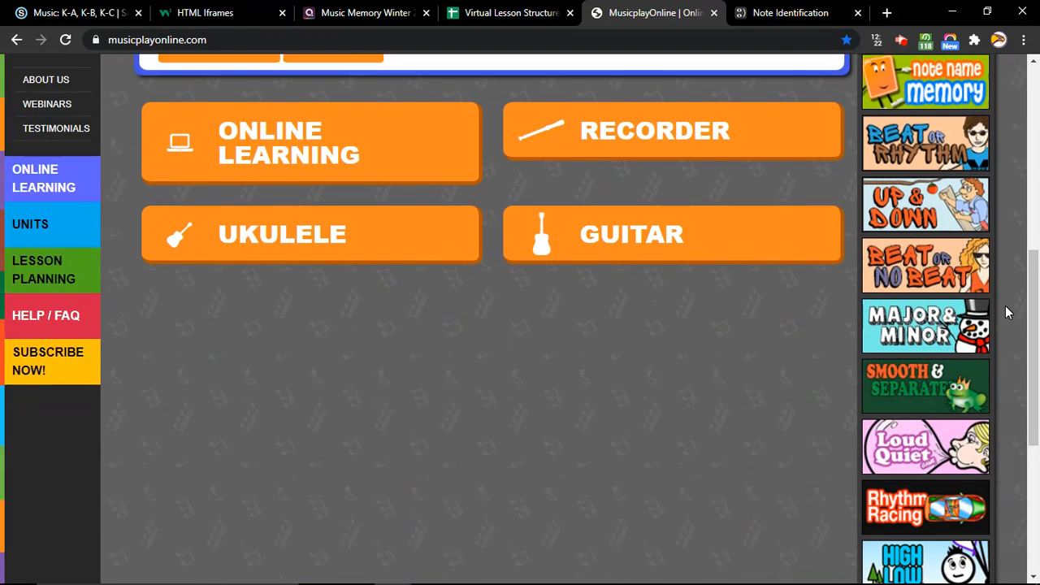
left_click(913, 296)
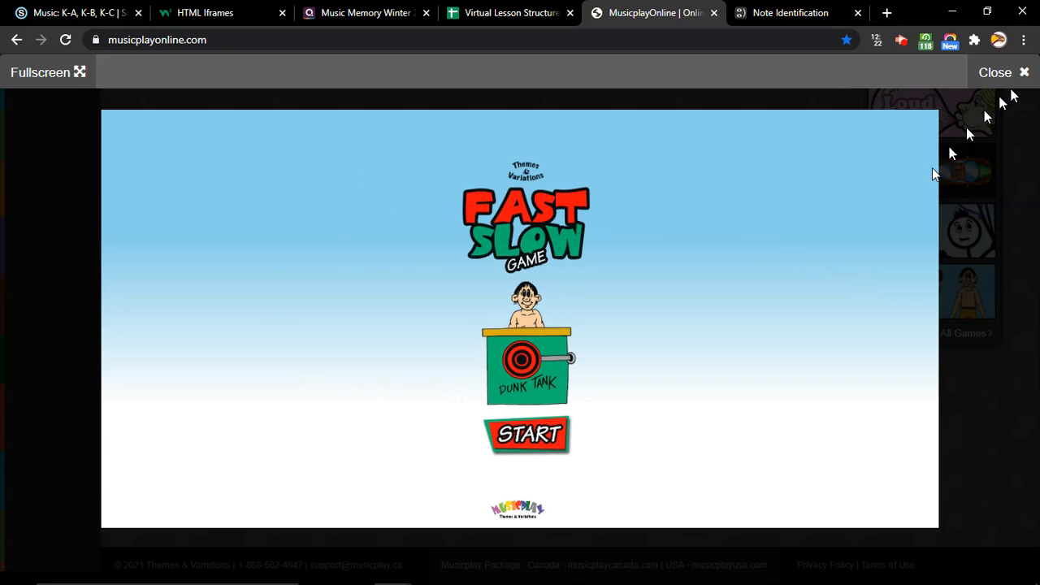
Open the browser's developer tools on the Fast Slow game page and shift their window slightly aside.
left_click(1023, 43)
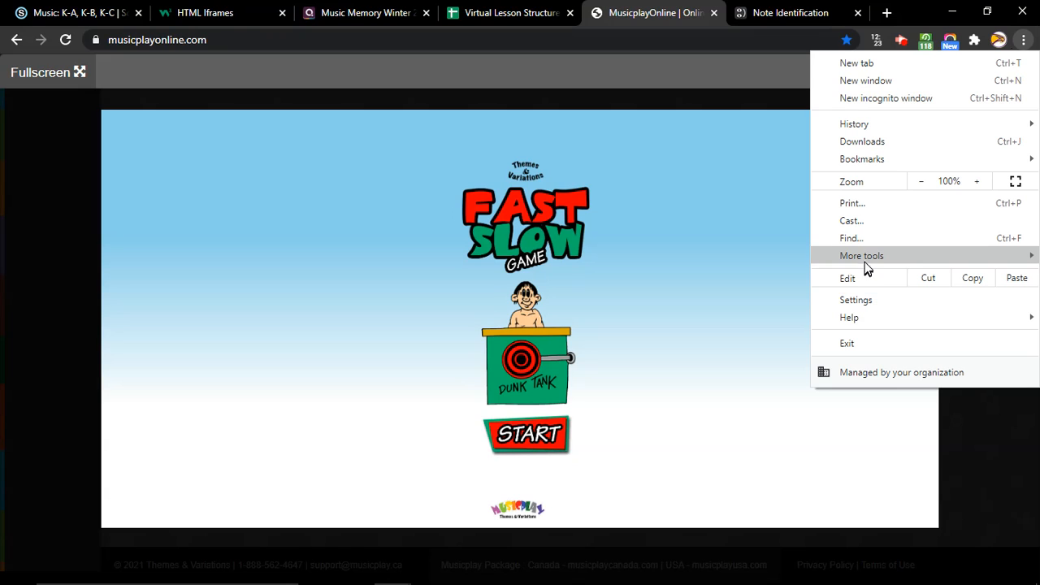
mouse_move(867, 262)
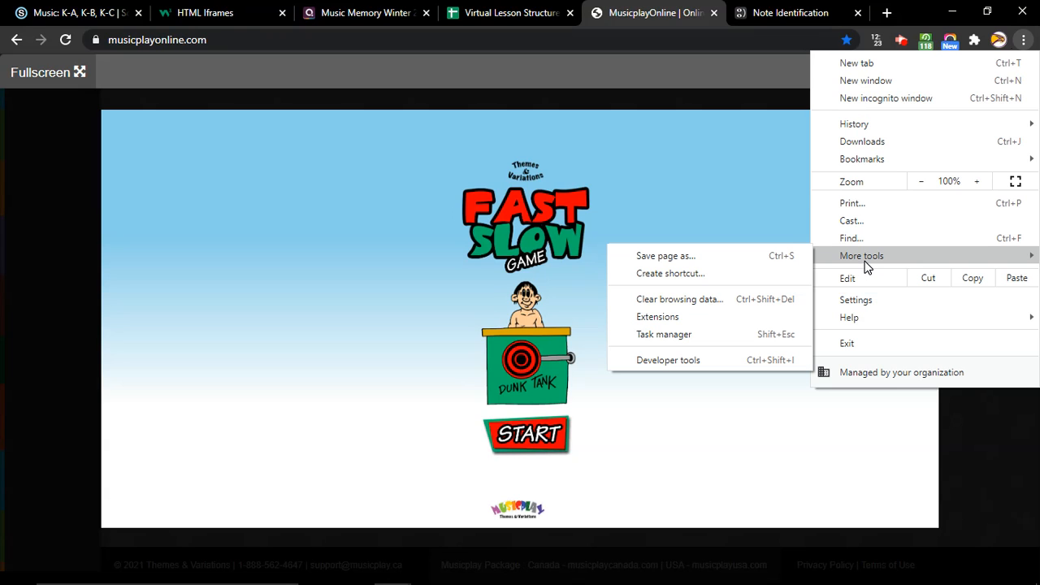
left_click(666, 363)
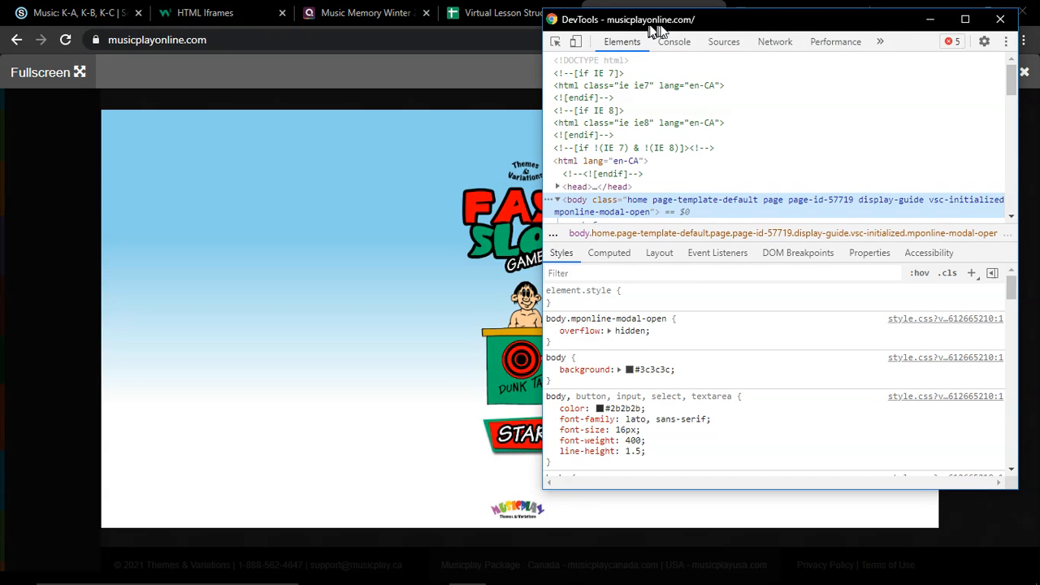
mouse_move(702, 25)
left_mouse_down()
mouse_move(732, 27)
mouse_move(713, 24)
left_mouse_up()
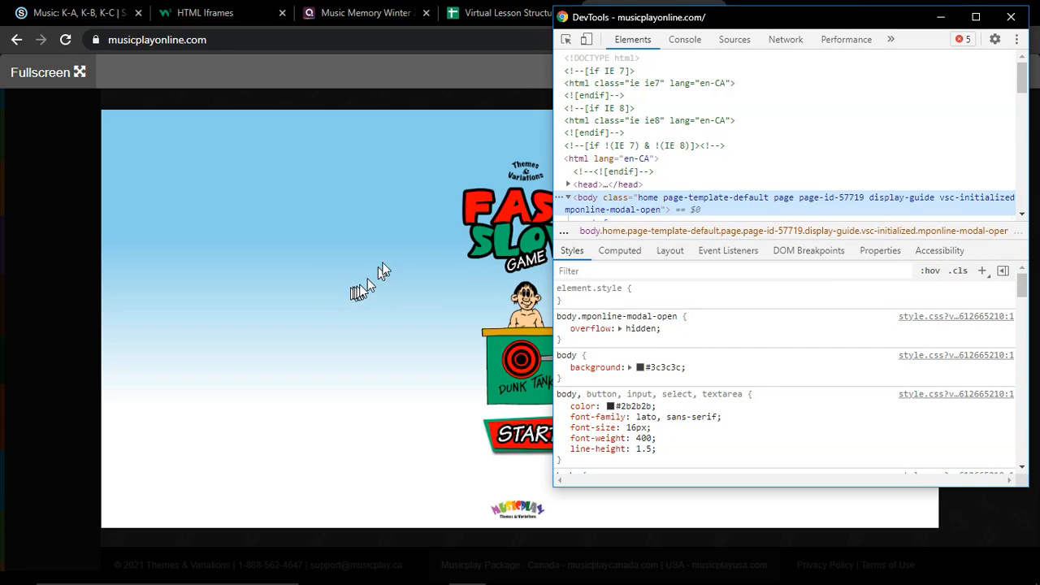
Inspect the Fast Slow game area with the element picker to locate its body element in the page code.
left_click(568, 44)
left_click(569, 44)
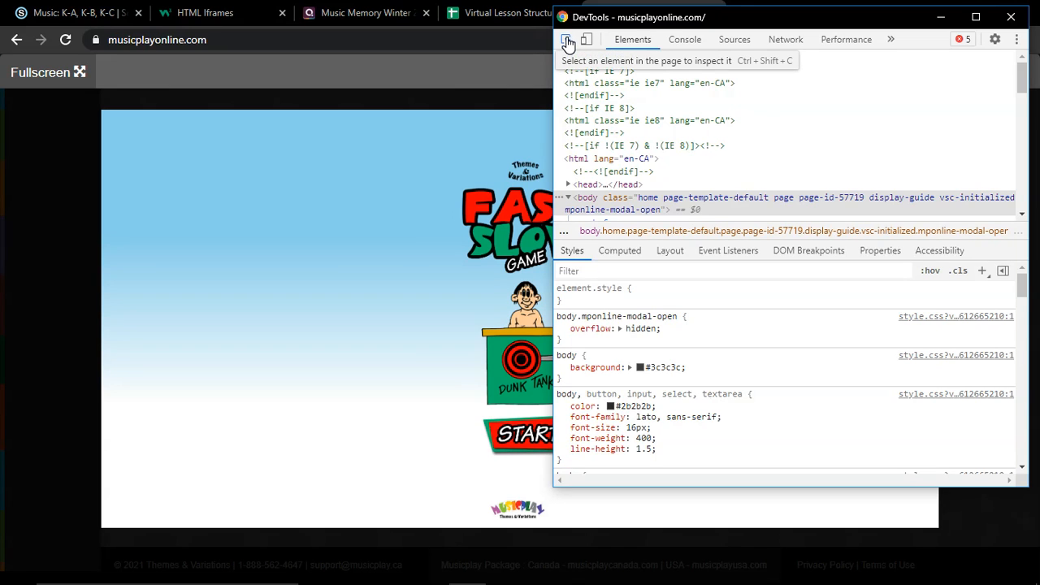
left_click(568, 43)
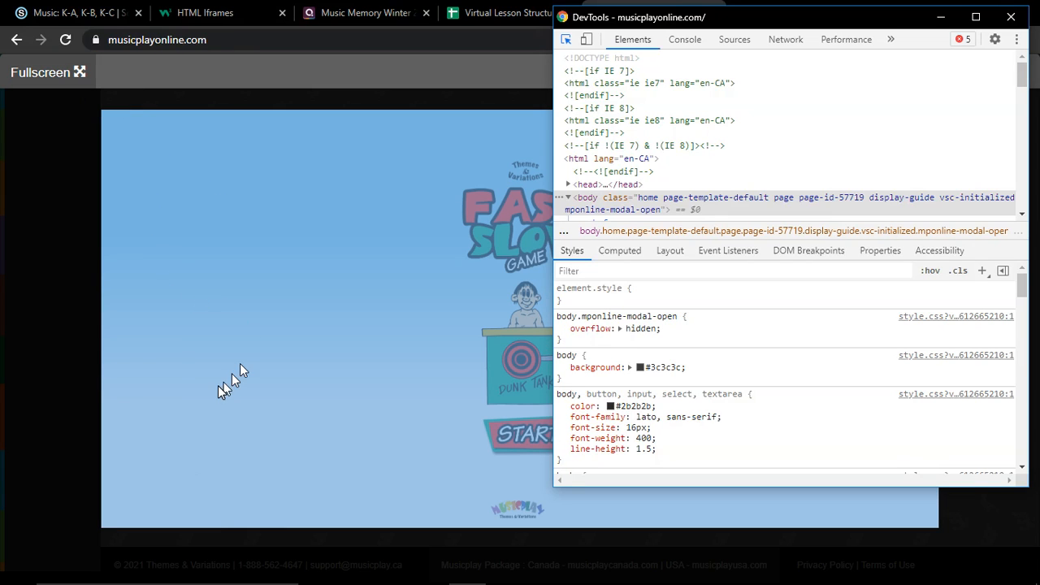
key("F12")
key("F12")
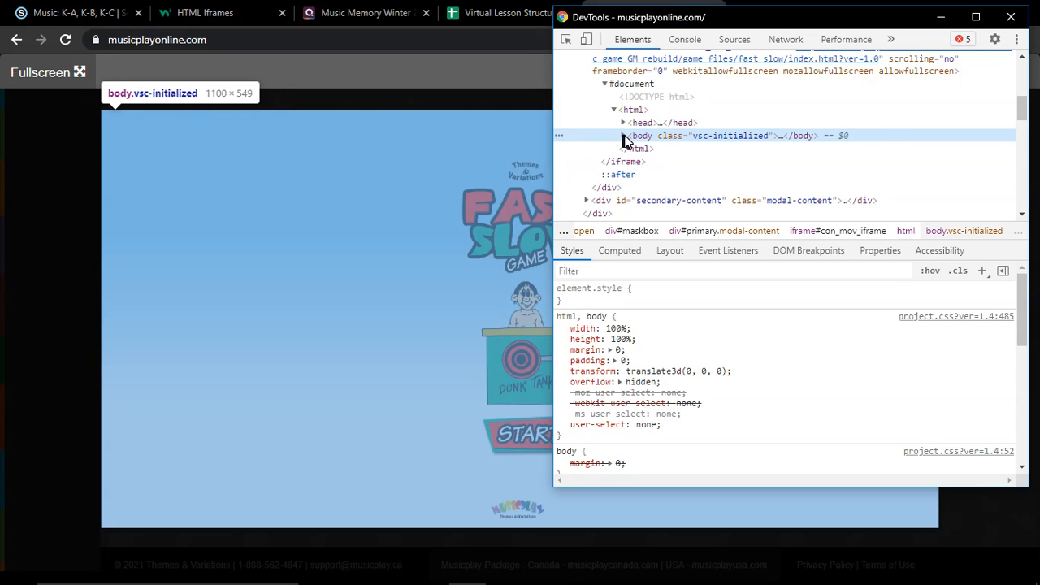
Examine the code nested inside the game's body element, expanding the game, content and container portrait divs.
left_click(624, 137)
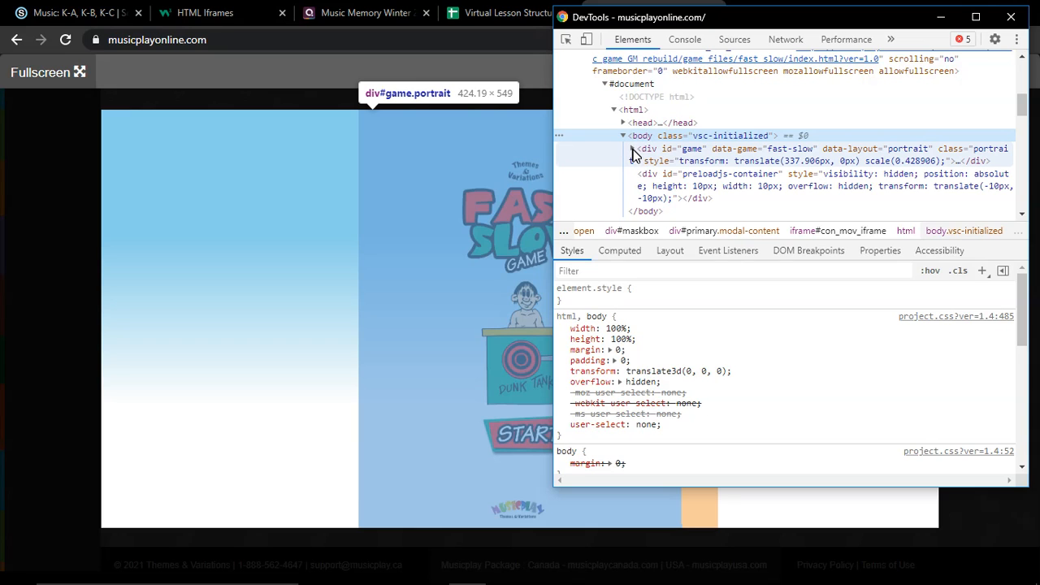
left_click(632, 149)
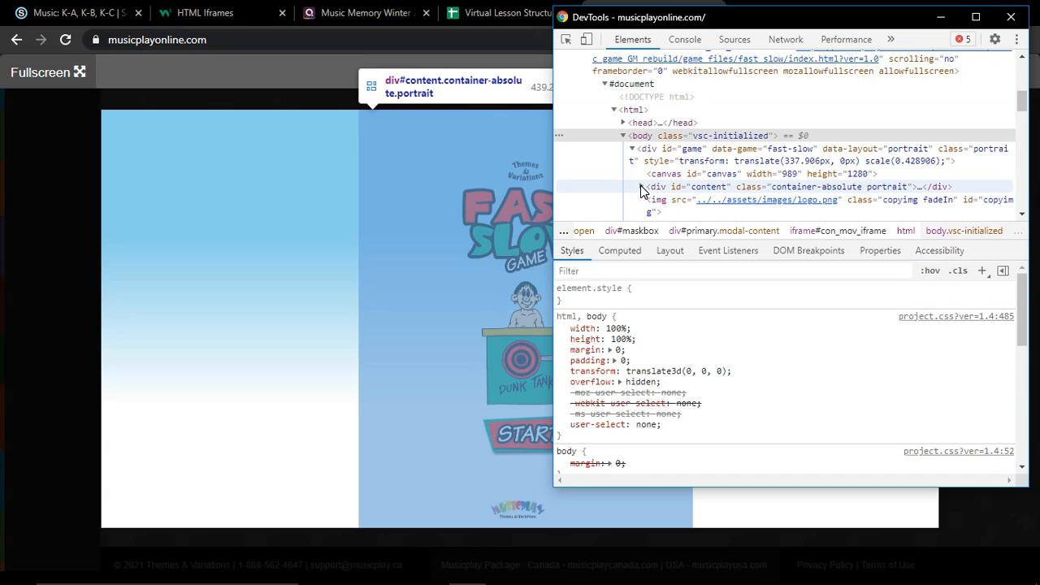
left_click(641, 187)
scroll(657, 192, "down", 2)
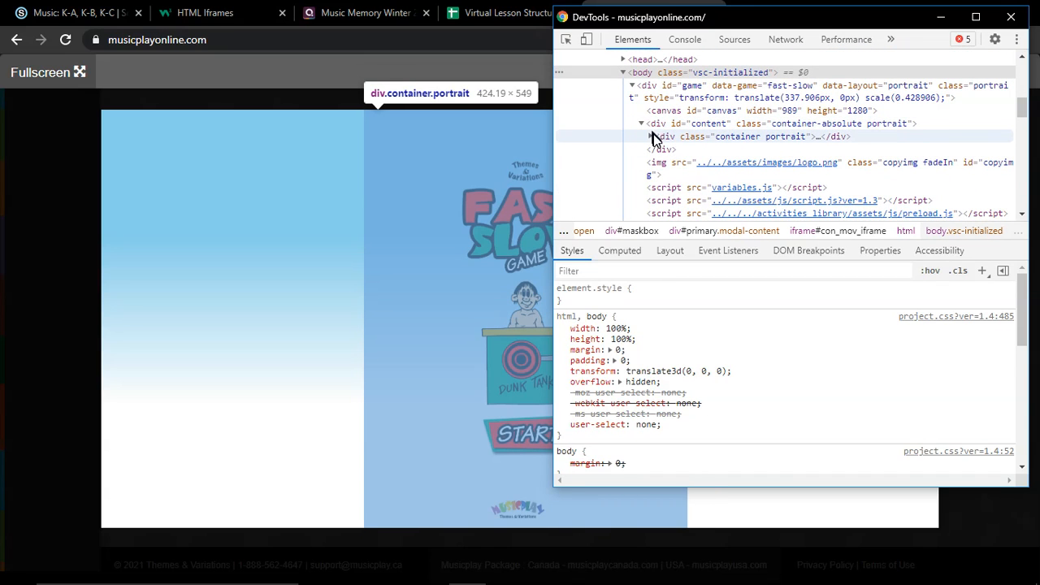
left_click(651, 137)
scroll(657, 161, "down", 4)
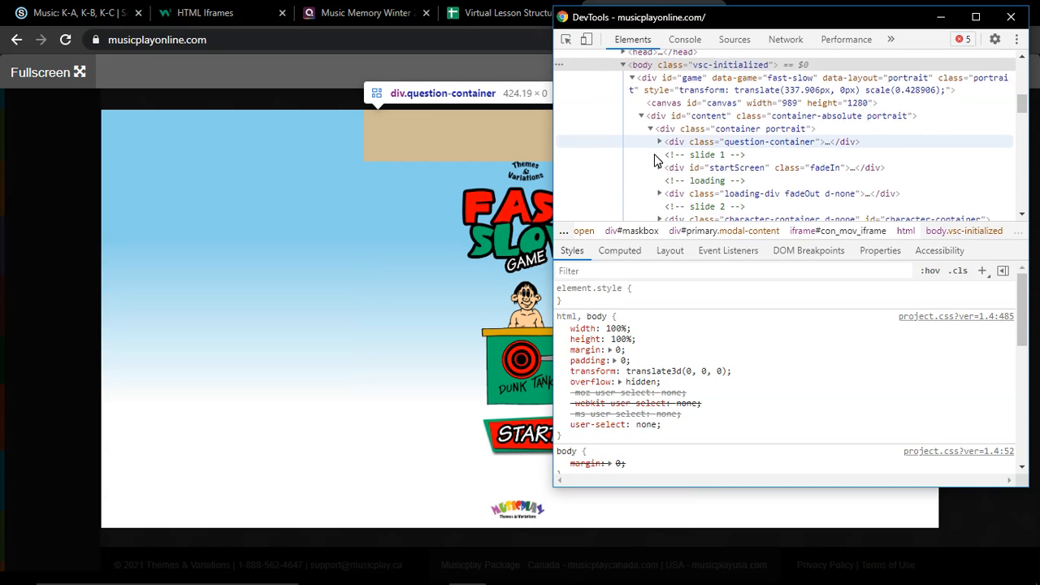
scroll(656, 161, "down", 2)
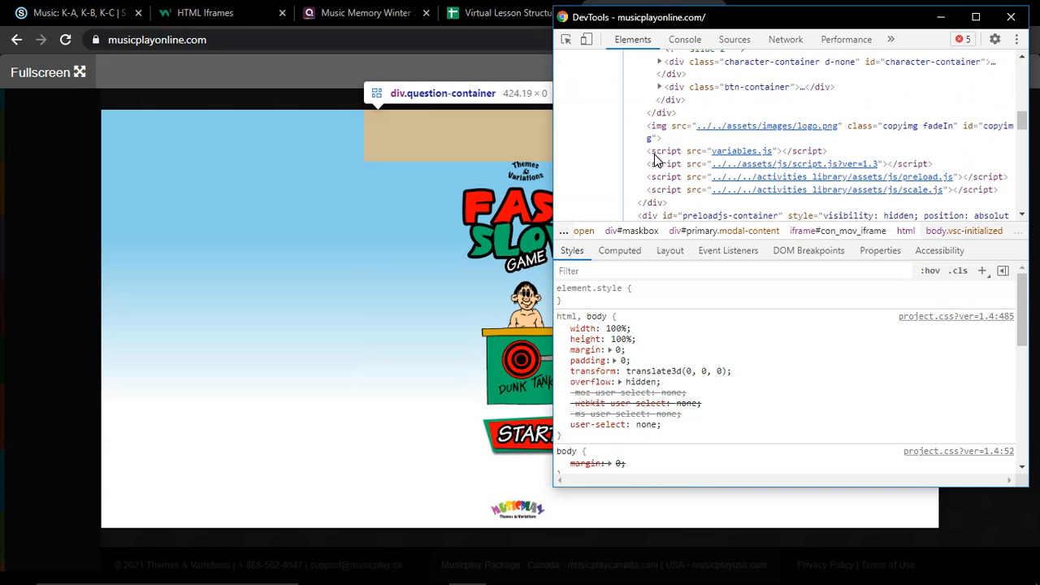
Open the con_mov_iframe element's fast_slow/index.html source address in a separate tab, and return to the Schoology course materials.
scroll(656, 160, "up", 10)
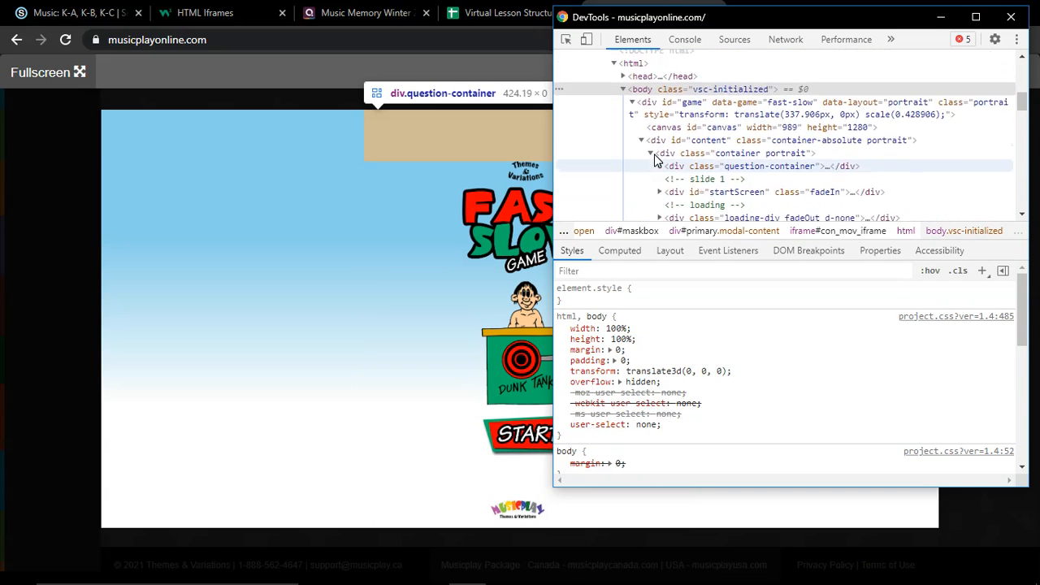
scroll(656, 161, "up", 1)
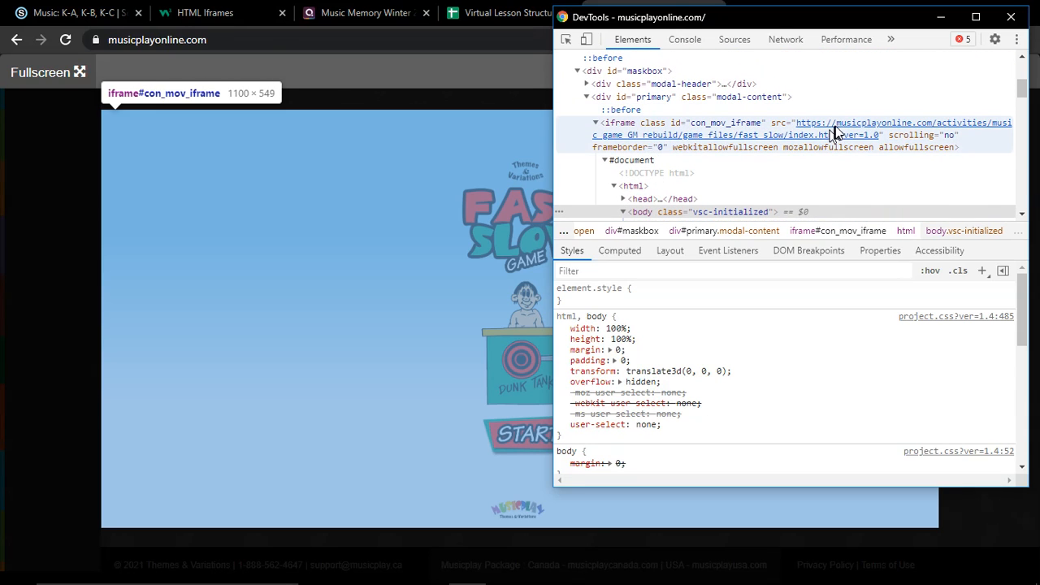
double_click(833, 127)
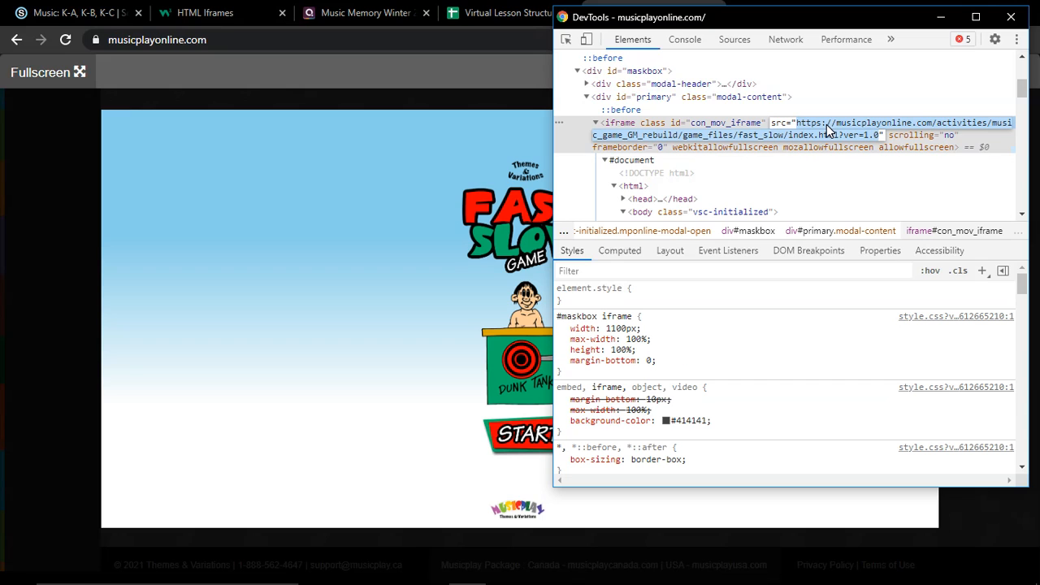
left_click_drag(826, 124, 448, 14)
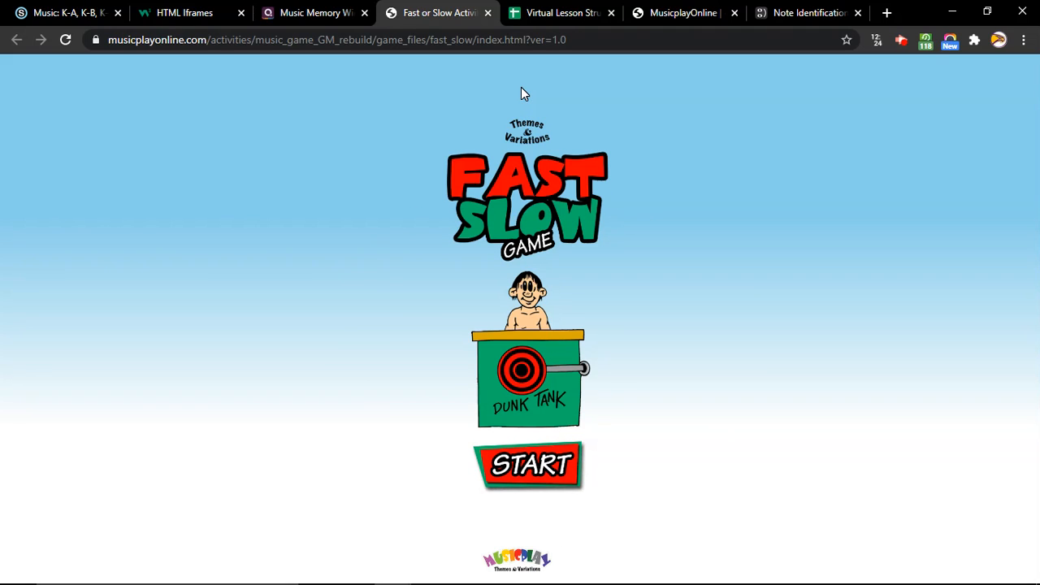
left_click(56, 6)
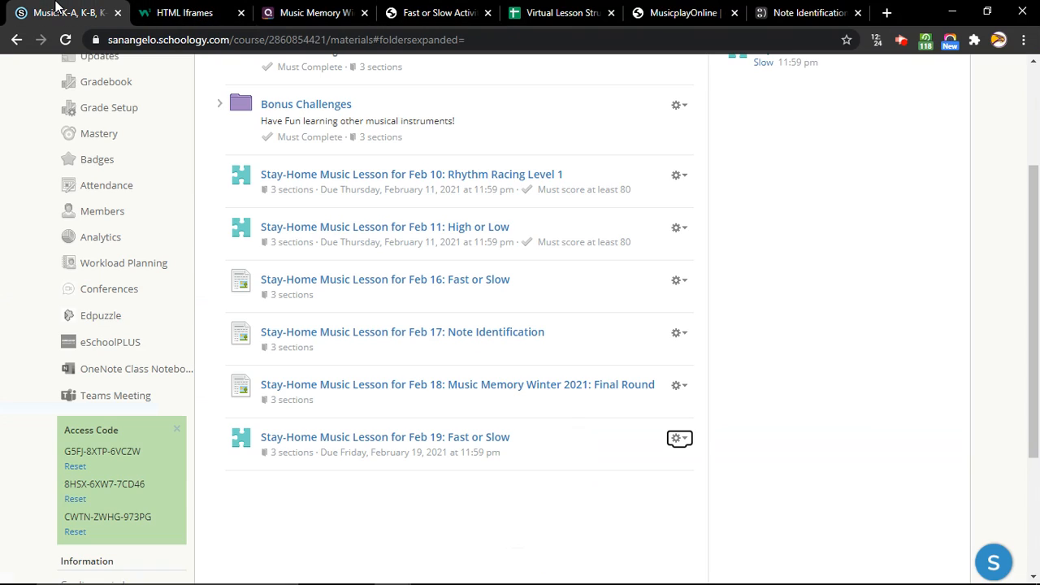